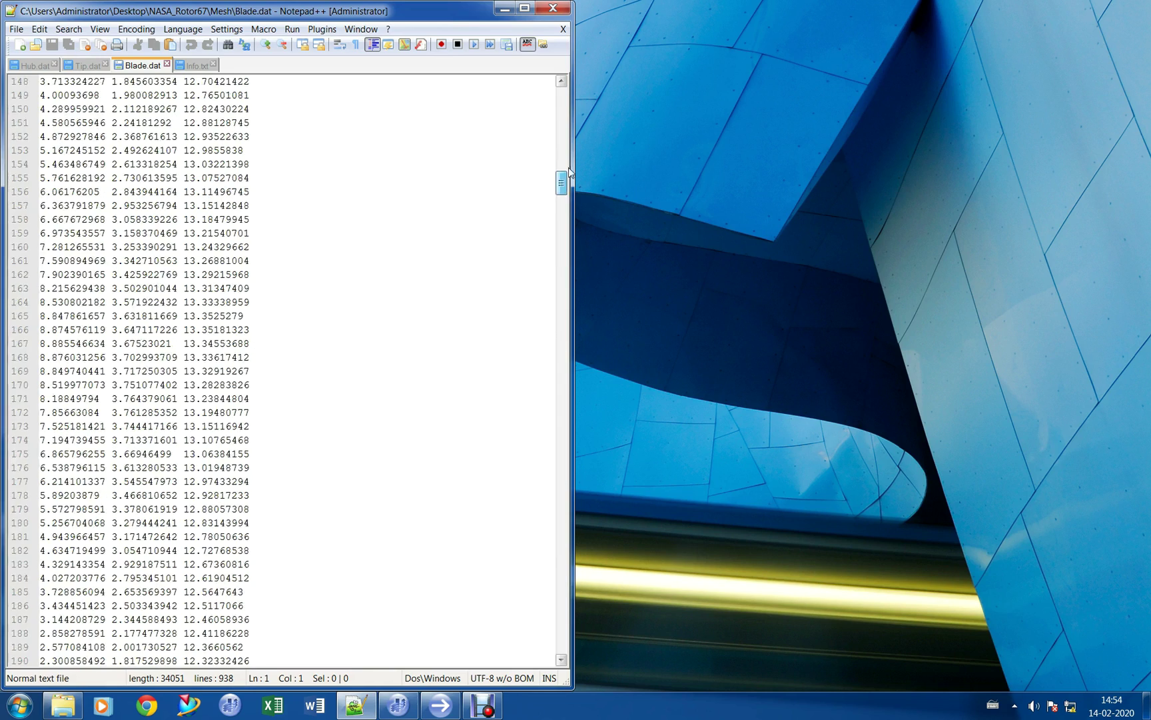
Step: Review Info.txt for the number of blades, the axis of rotation and the units
left_click(197, 66)
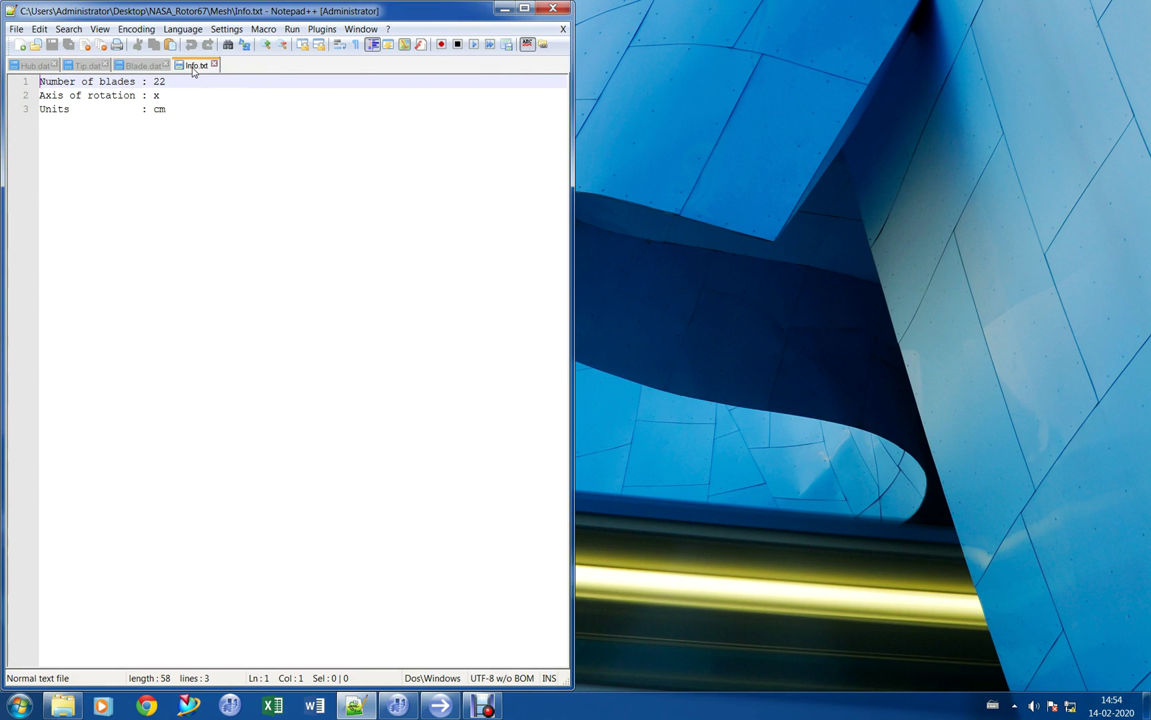
left_click_drag(178, 80, 7, 82)
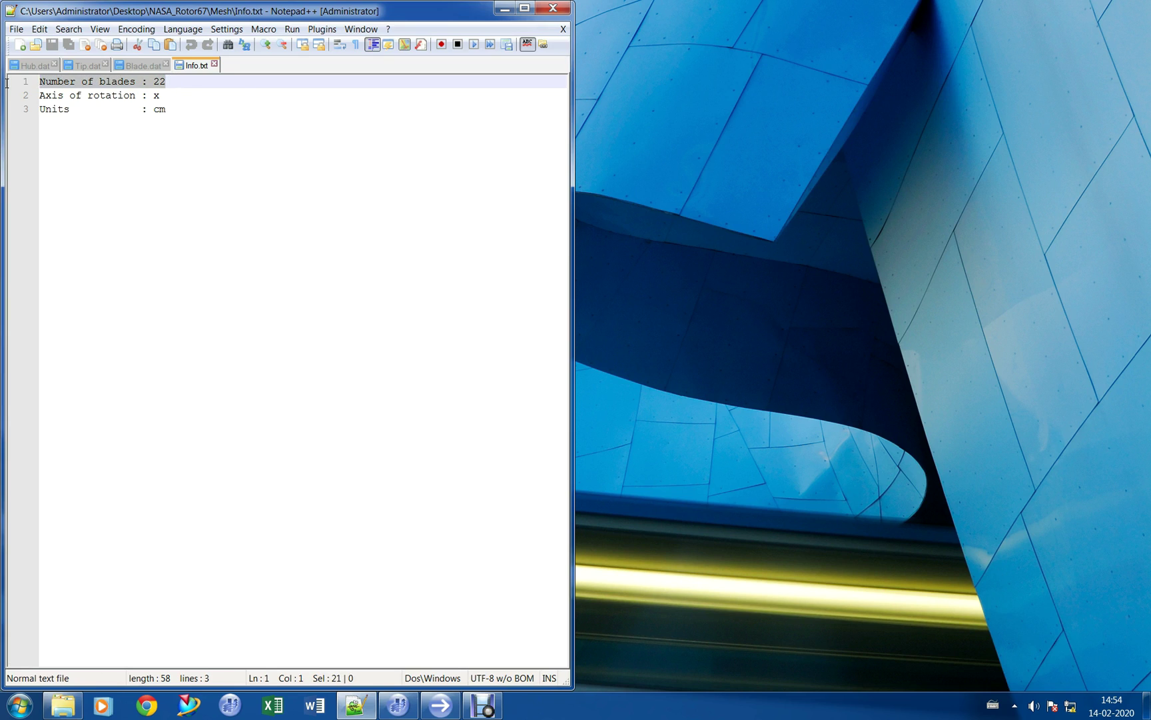
left_click(192, 99)
left_click(194, 112)
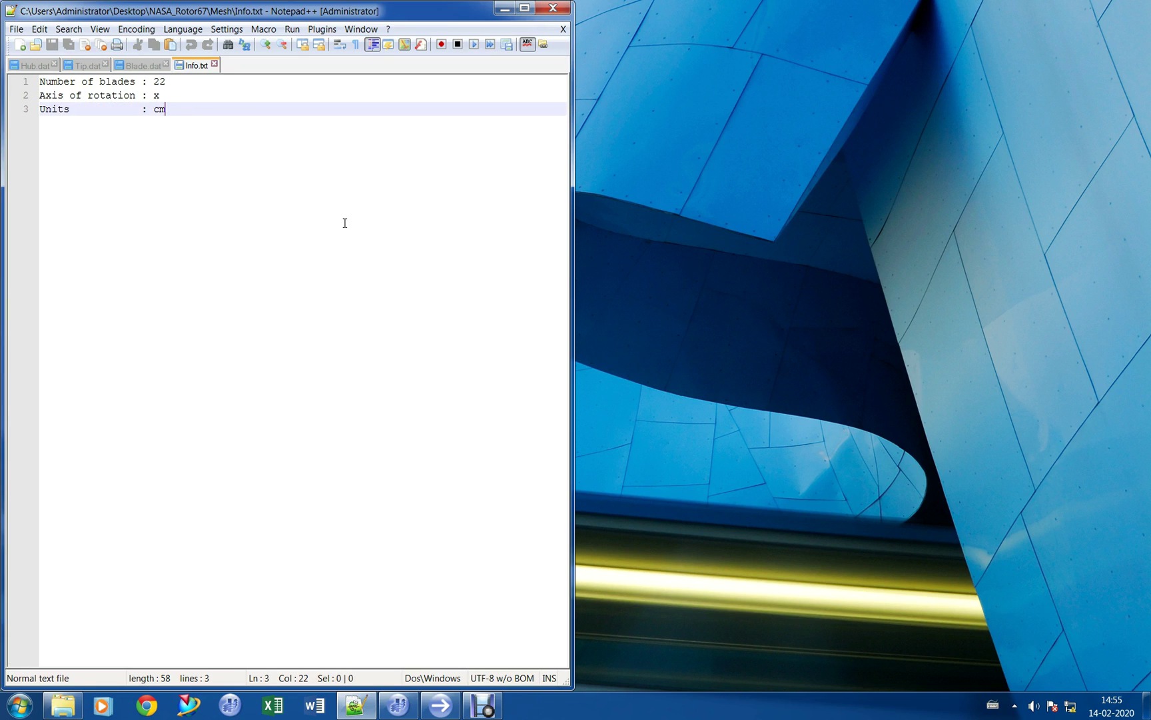
Step: Launch TurboGrid 19.2 and define the machine data with 22 bladesets, X as the rotation axis and Axial Compressor as the machine type
left_click(442, 705)
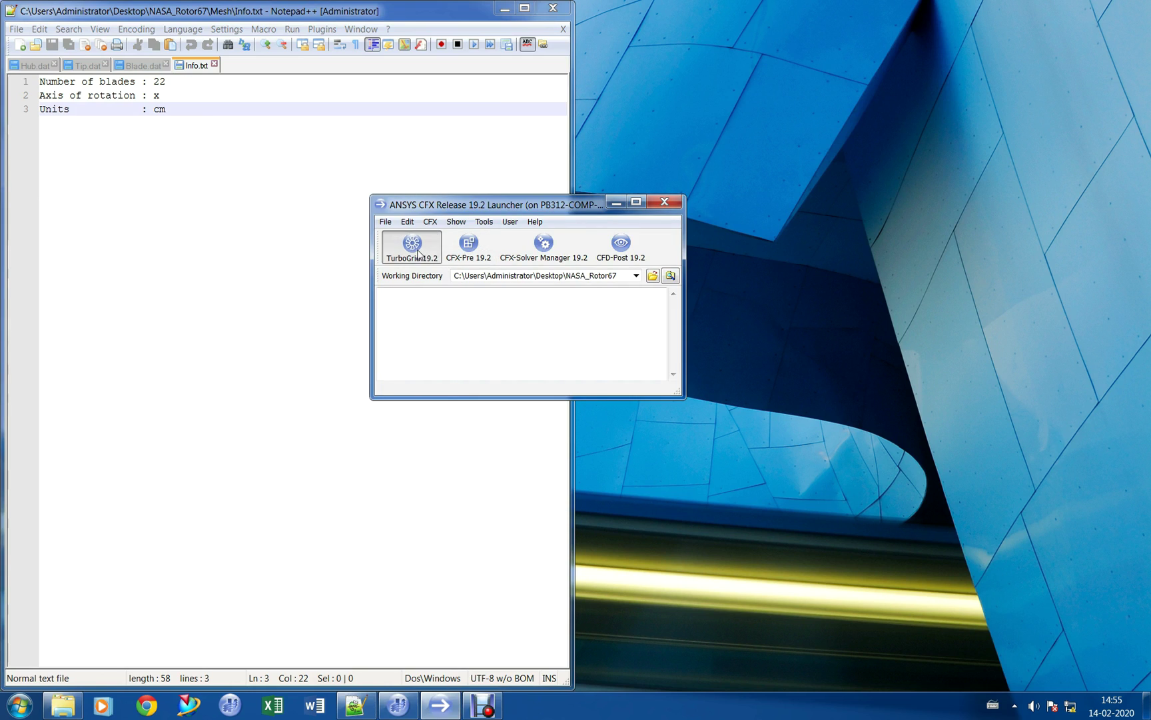
left_click(611, 201)
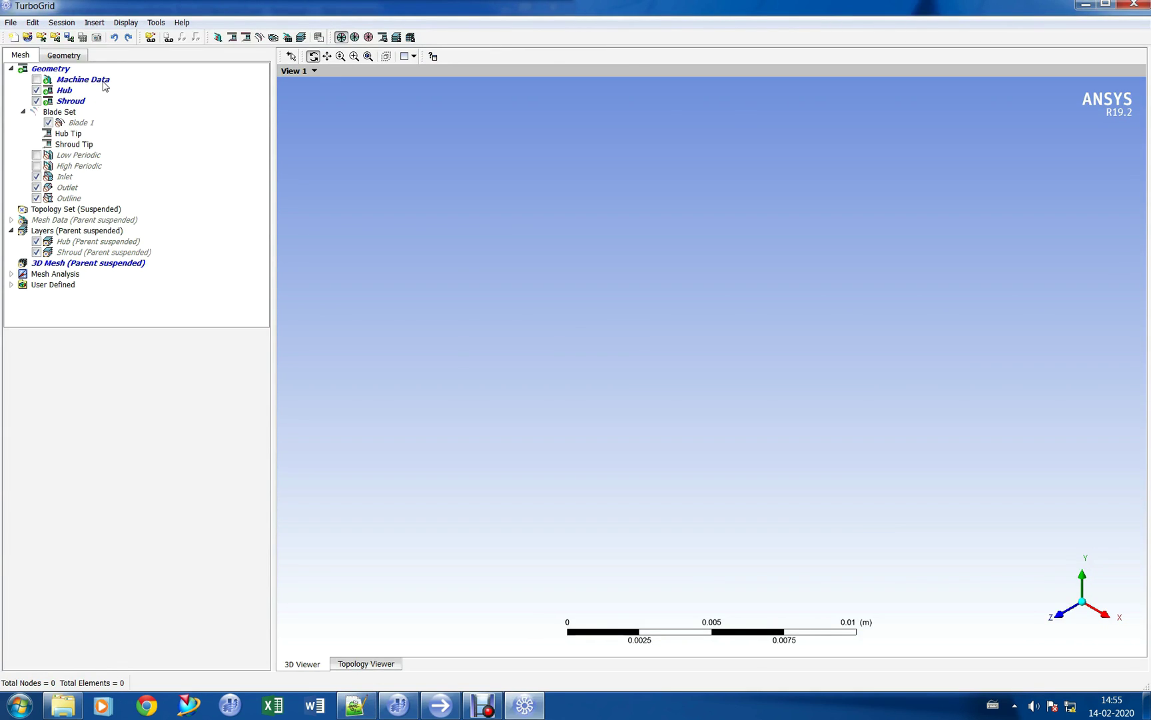
left_click(105, 80)
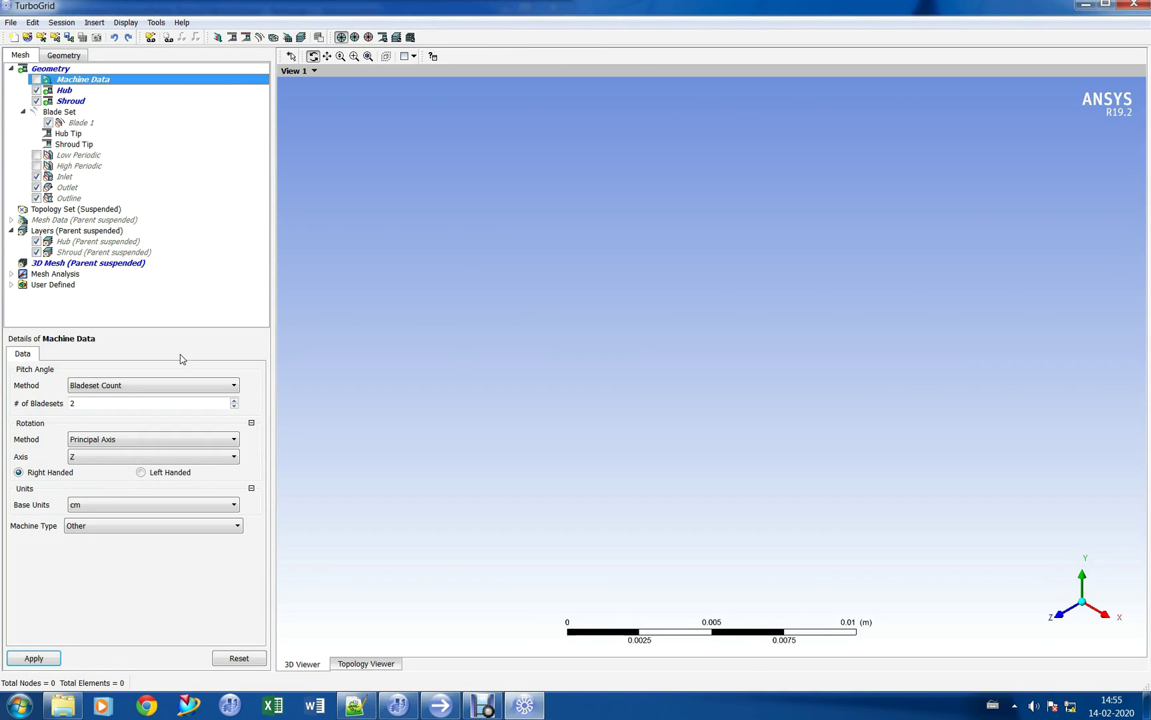
left_click(141, 404)
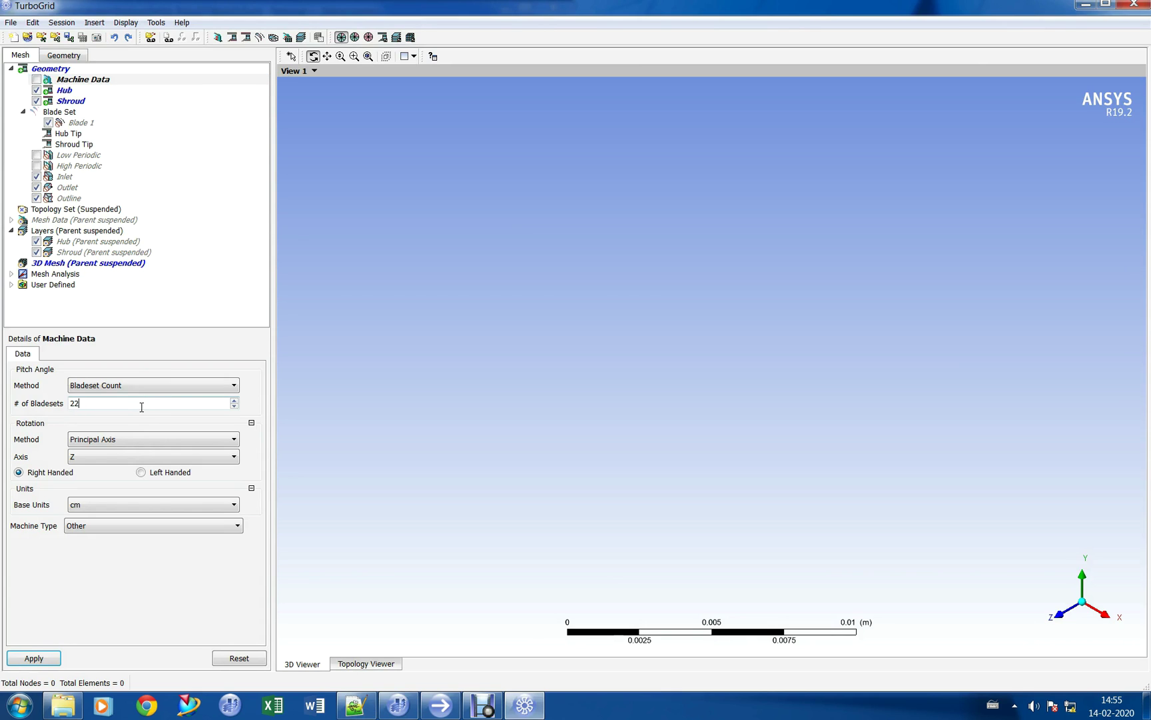
left_click(116, 456)
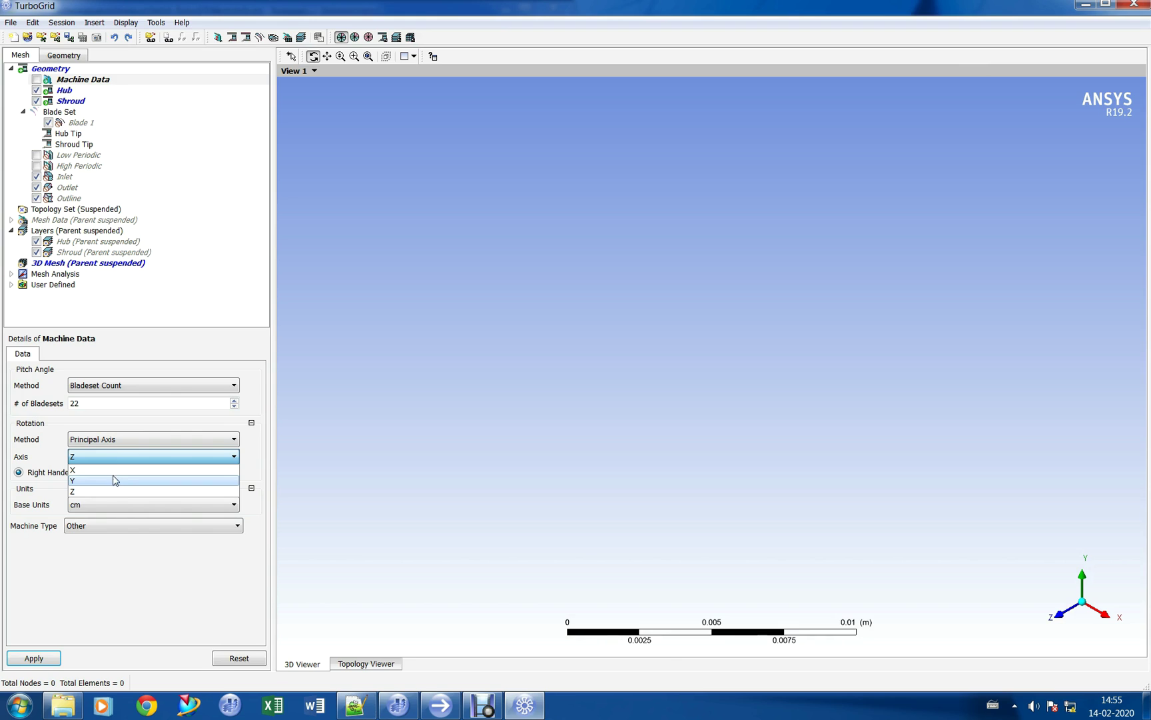
left_click(115, 469)
left_click(117, 530)
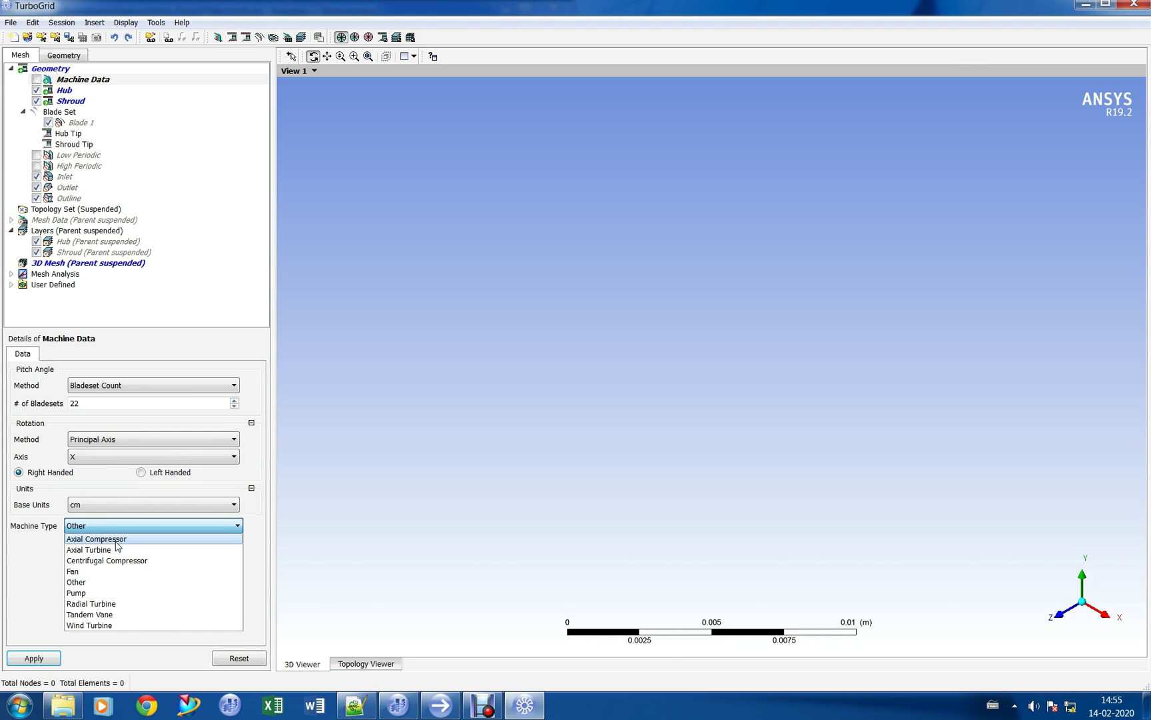
left_click(117, 540)
left_click(33, 658)
Step: Define the hub in cm from Hub.dat in the NASA_Rotor67 Mesh folder, showing all file types, and apply it
left_click(85, 91)
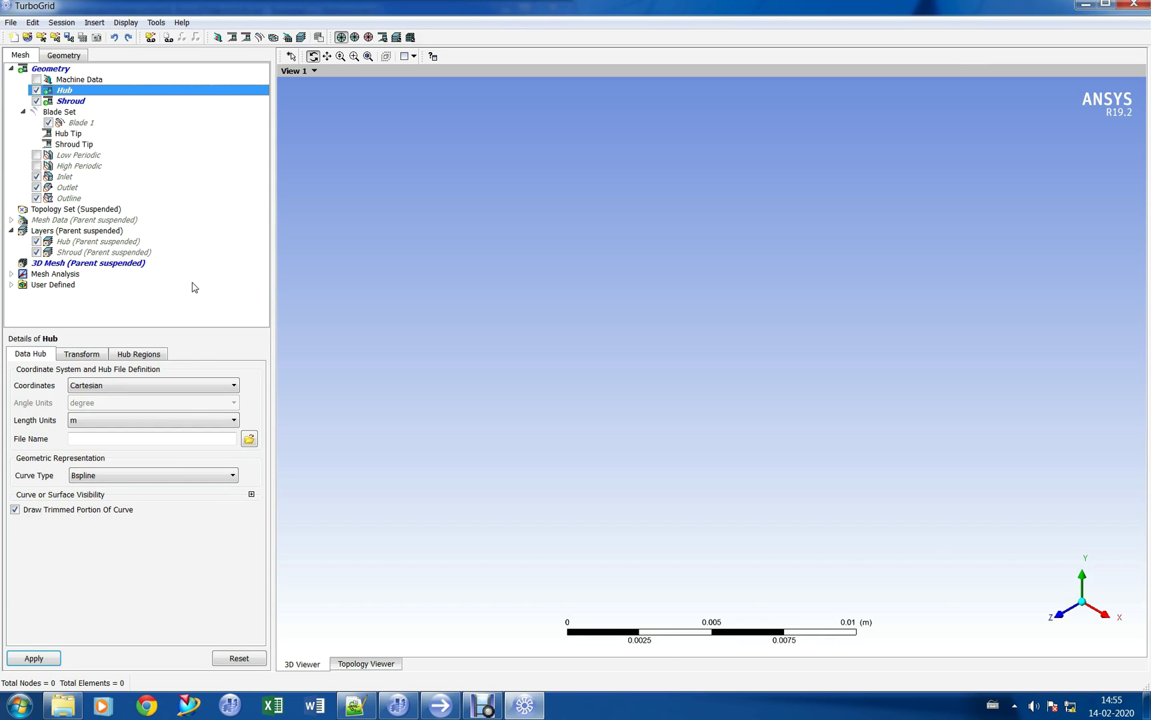
left_click(132, 420)
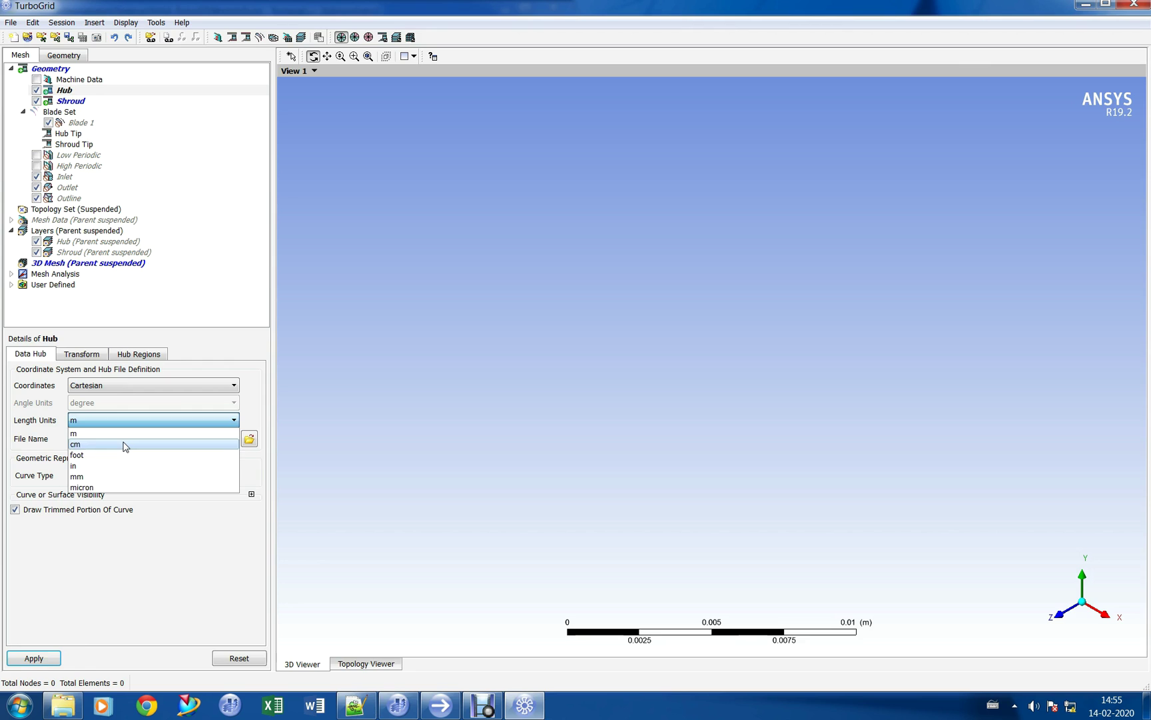
left_click(124, 443)
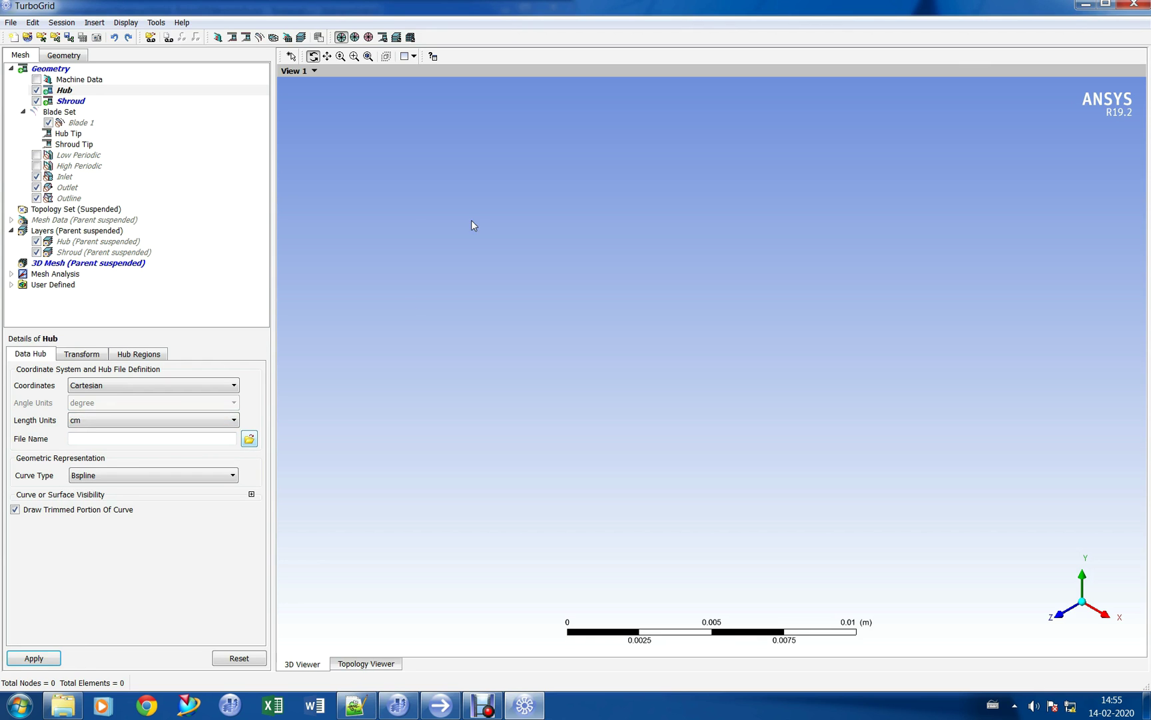
left_click(248, 436)
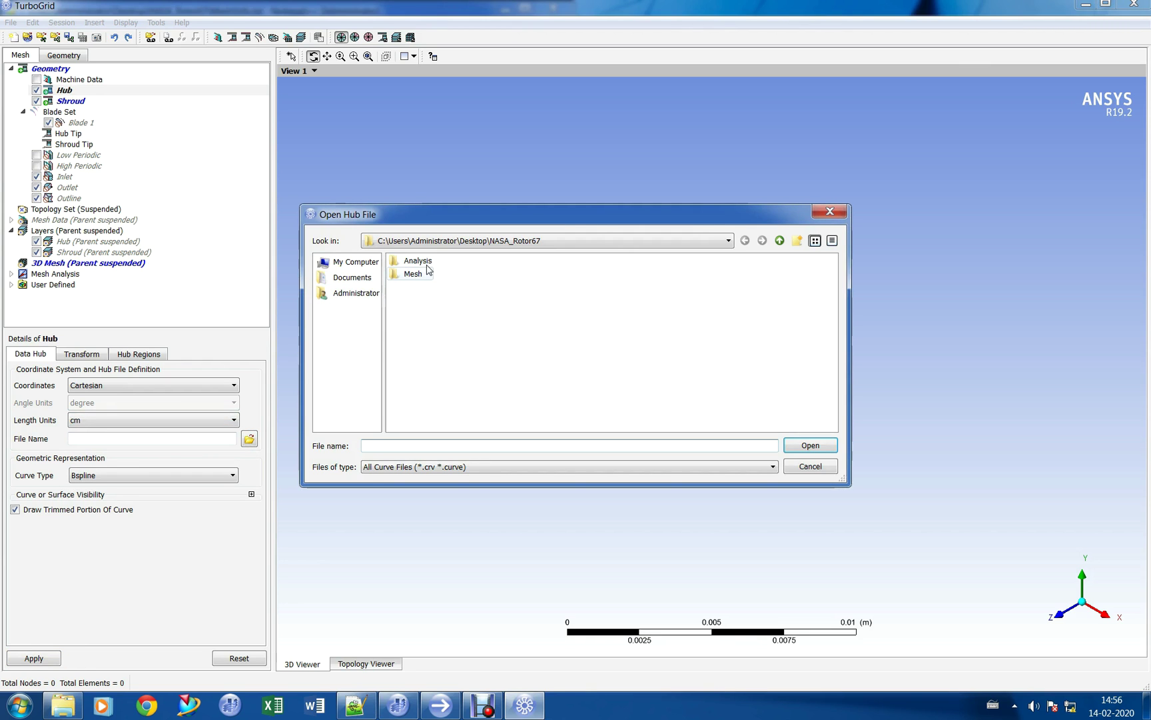
double_click(408, 276)
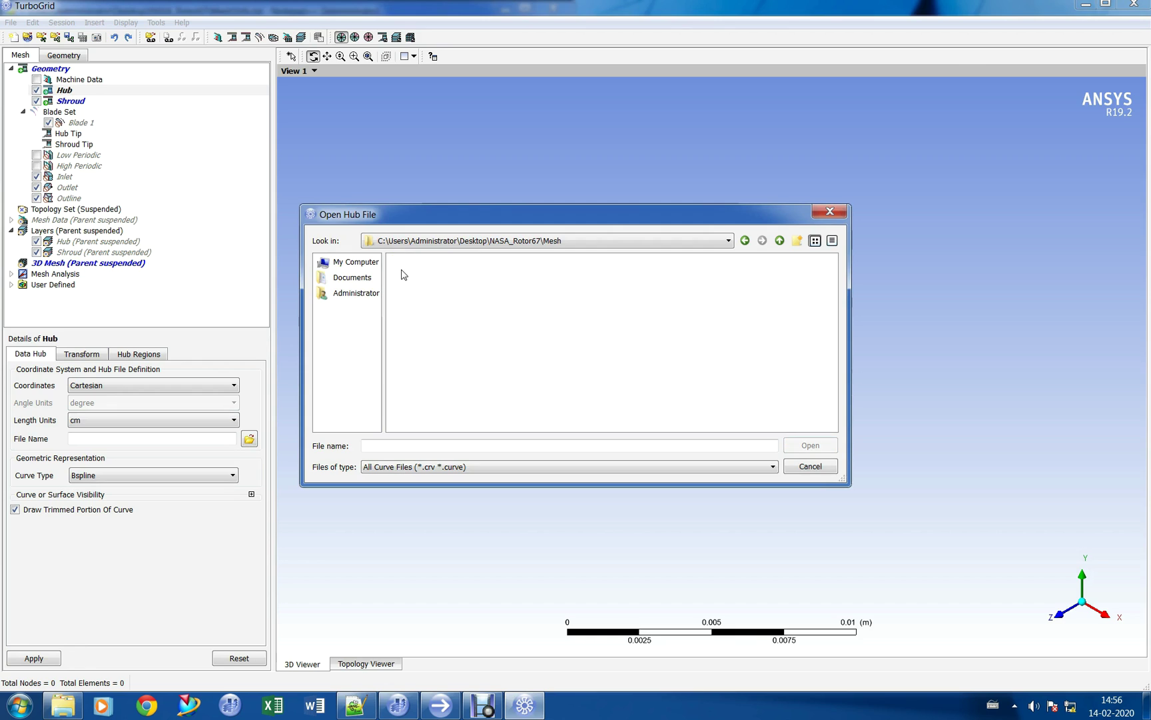
left_click(393, 468)
left_click(385, 506)
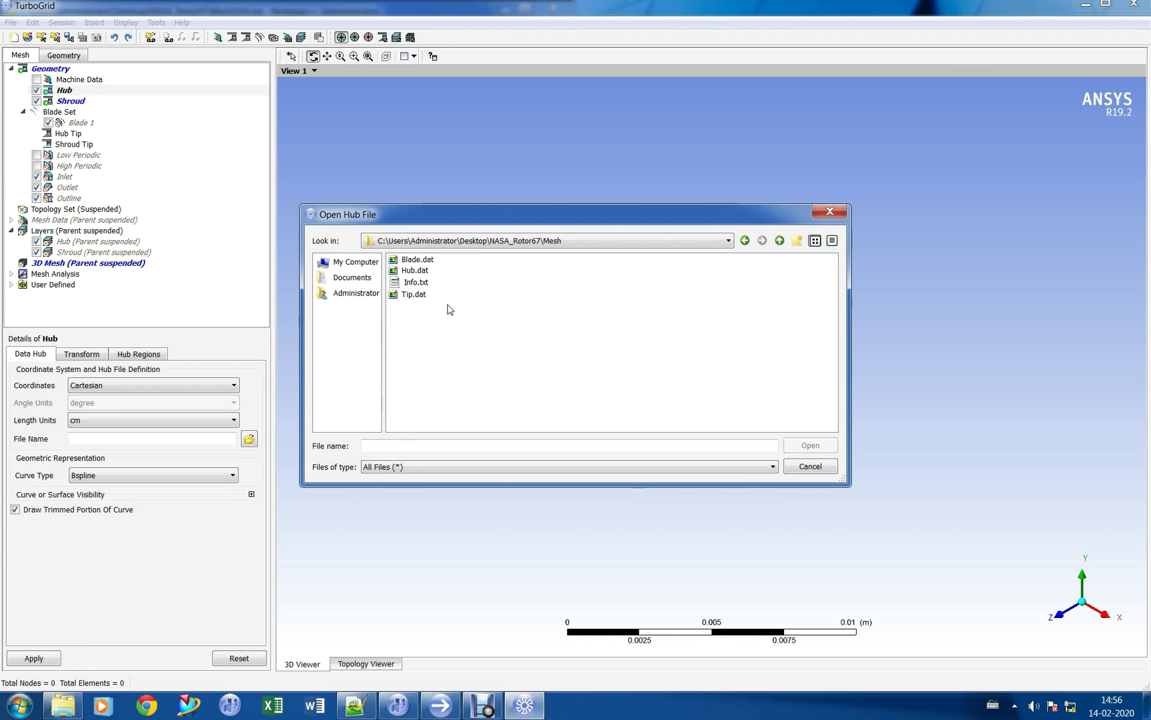
double_click(413, 274)
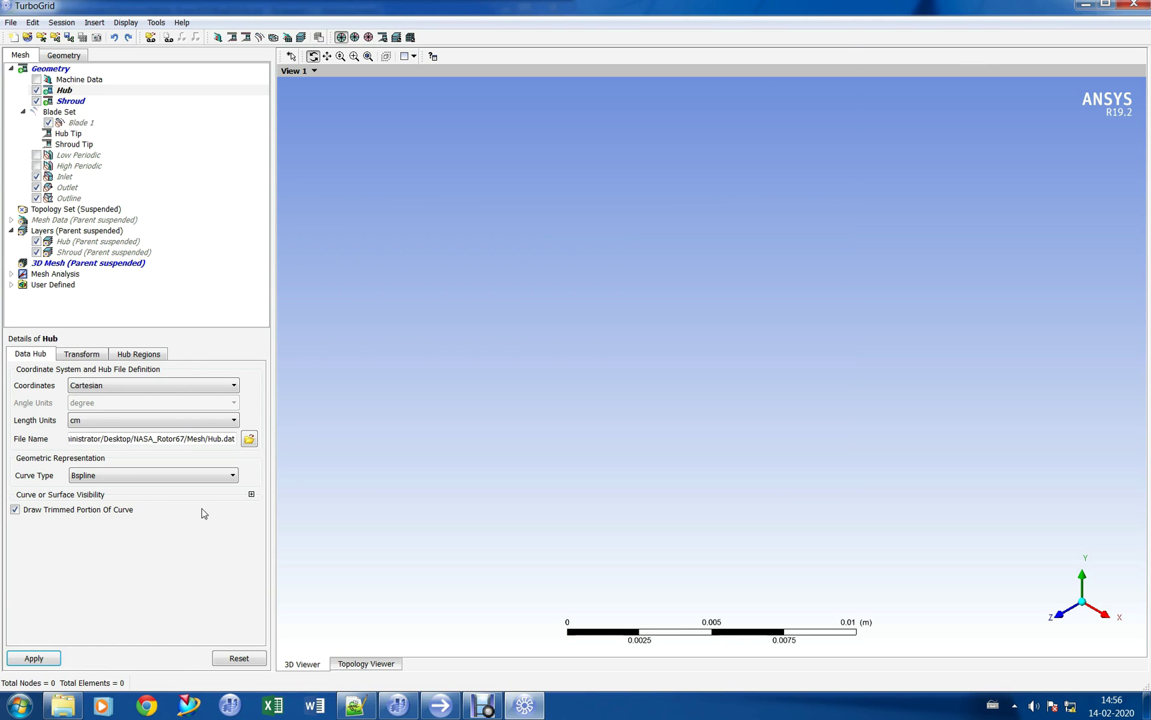
left_click(35, 658)
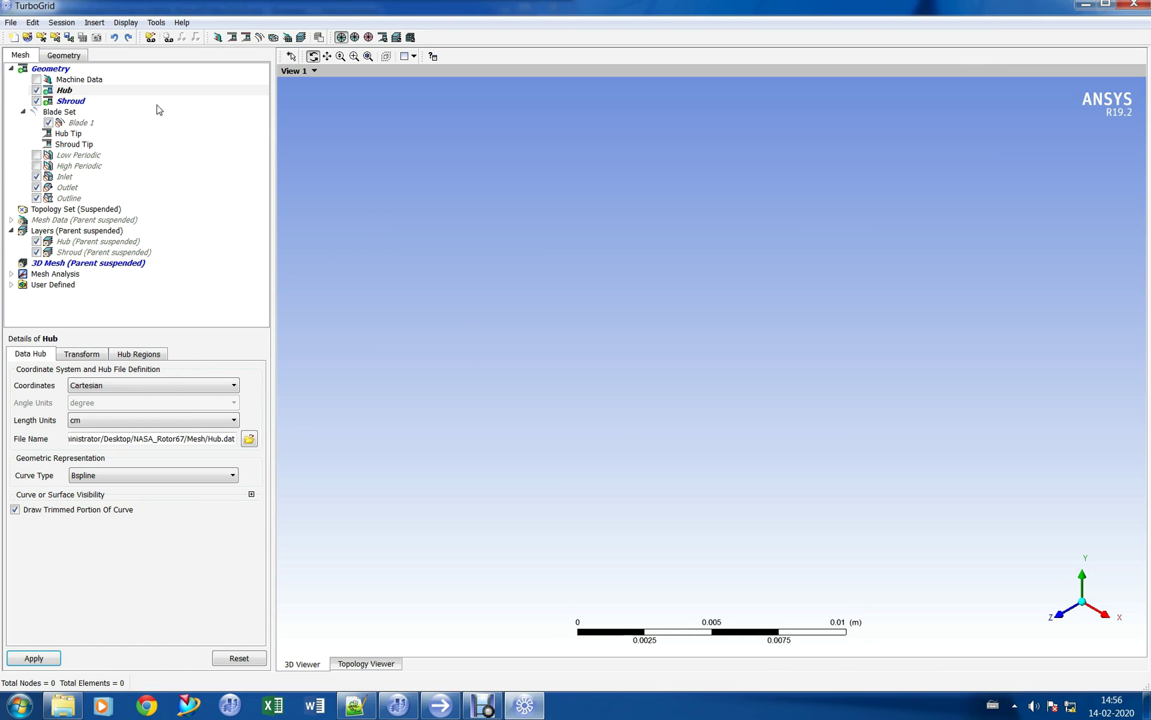
Step: Define the shroud in cm from Tip.dat in the Mesh folder, apply it and inspect the generated surfaces
left_click(79, 103)
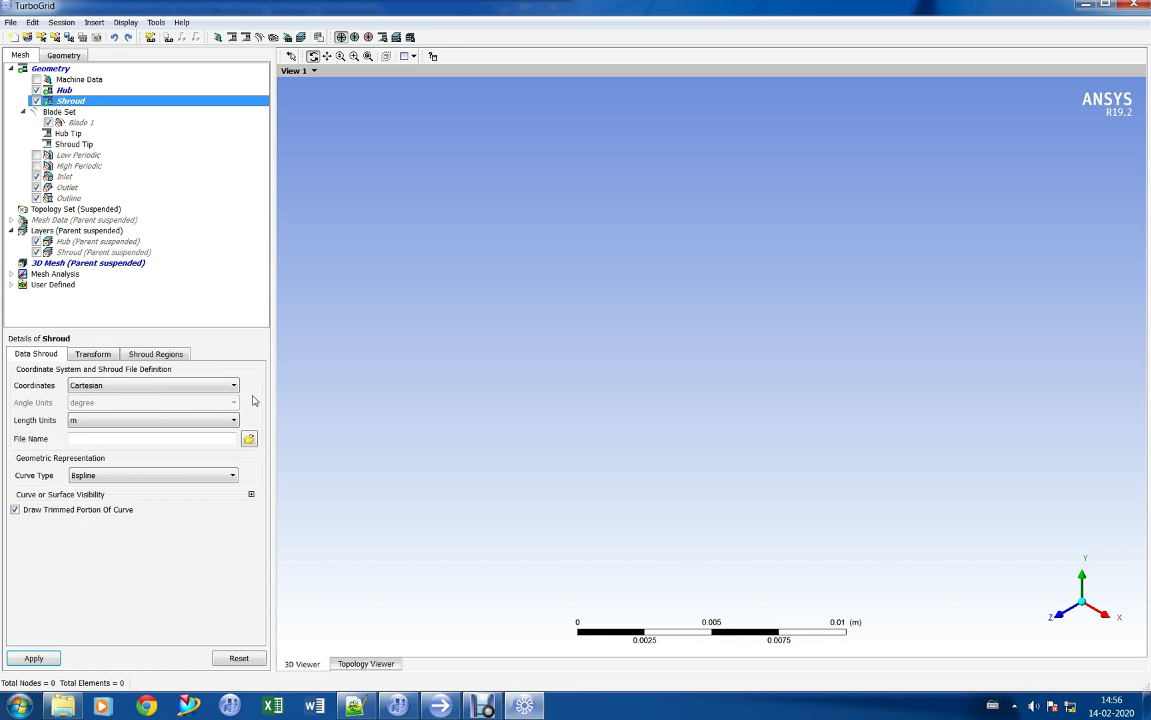
left_click(151, 421)
left_click(137, 445)
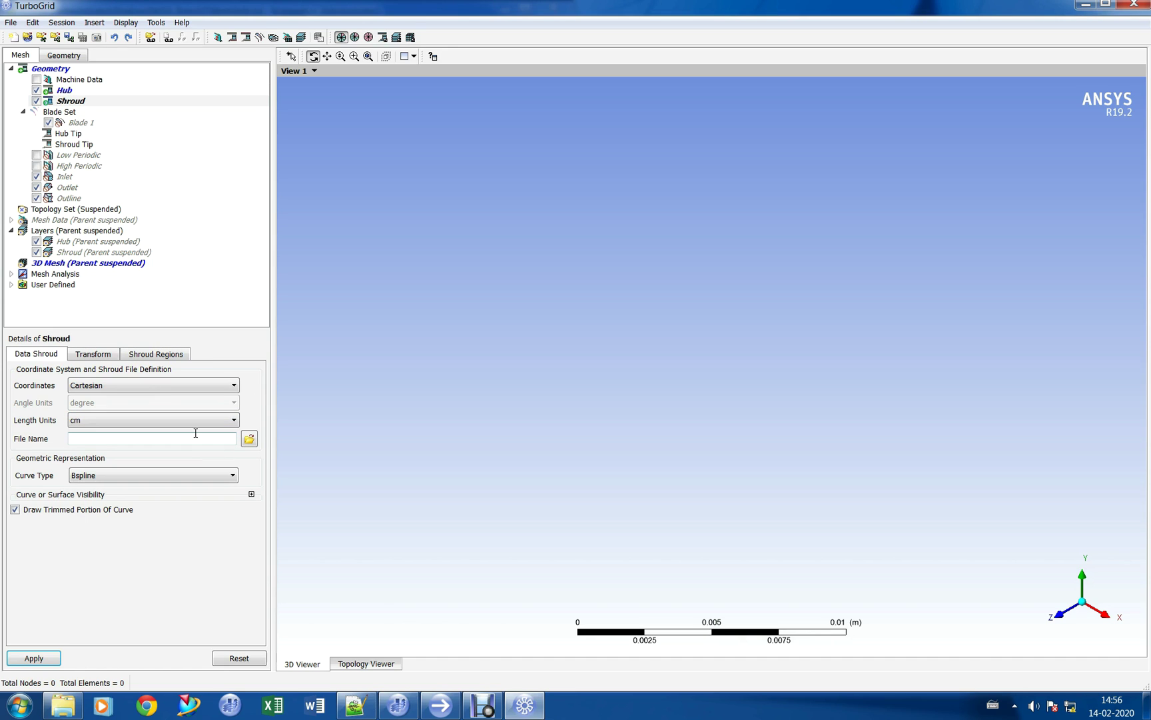
left_click(249, 439)
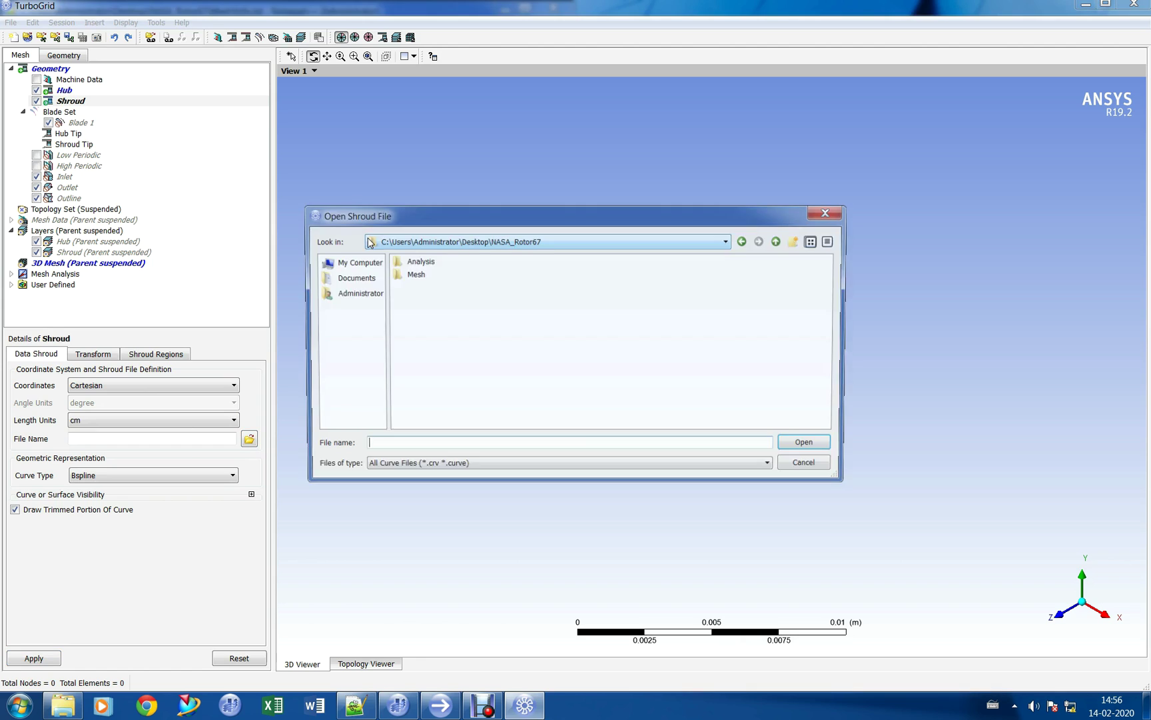
double_click(414, 276)
left_click(410, 469)
left_click(400, 507)
double_click(406, 295)
left_click(34, 657)
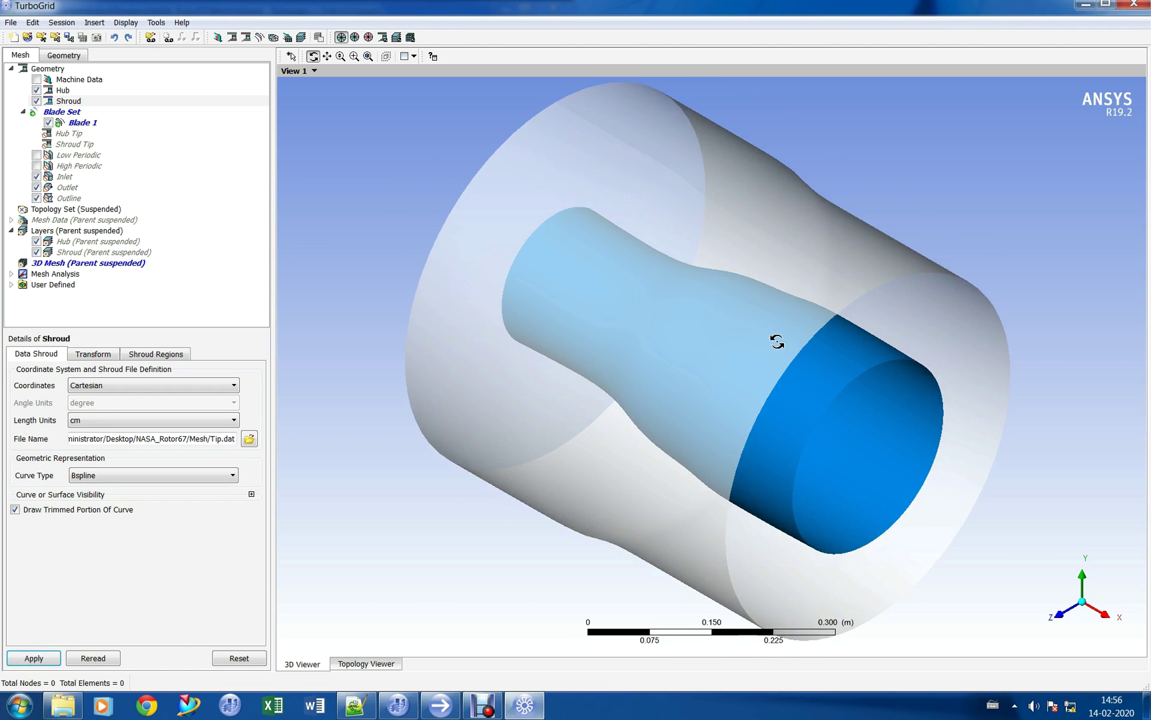
left_click_drag(556, 360, 668, 321)
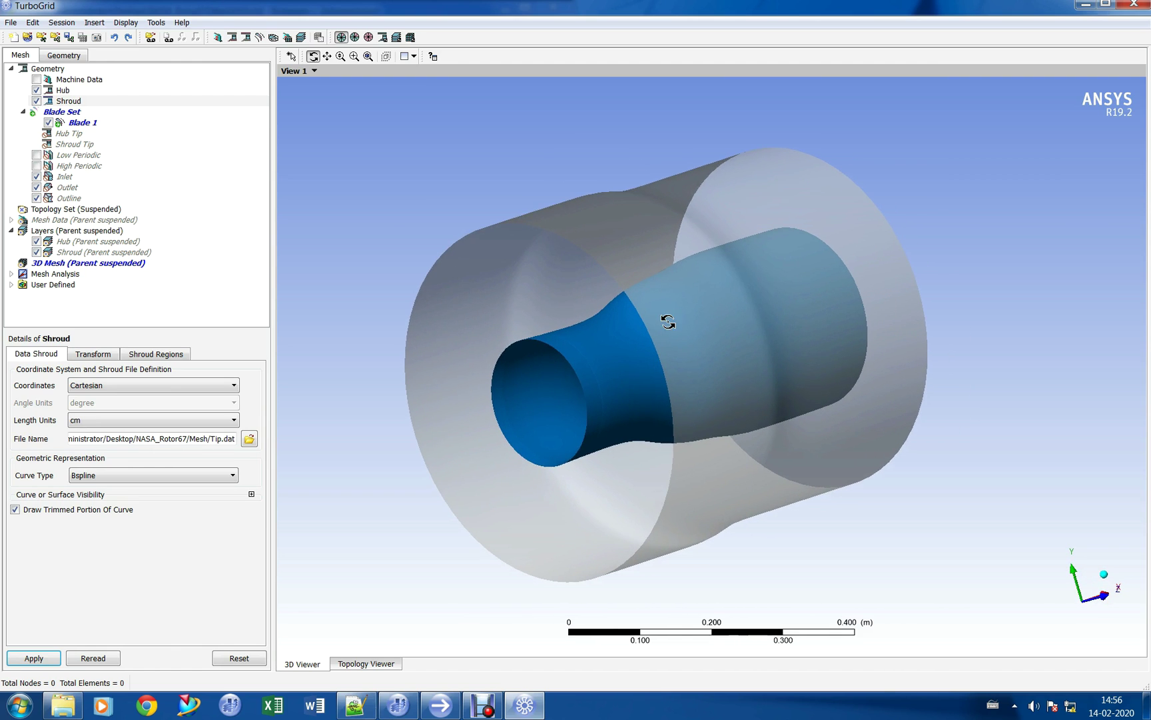
Step: Set Blade 1's length units to cm, apply its Blade.dat definition and inspect the blade passage
left_click(95, 123)
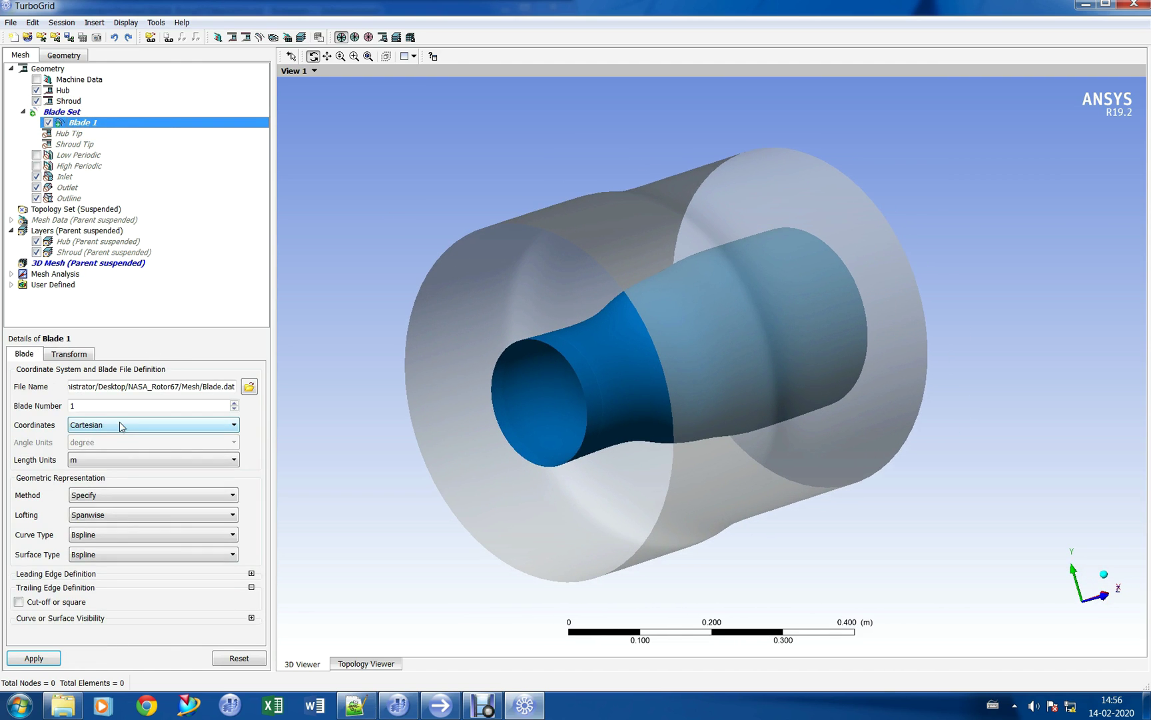
left_click(93, 464)
left_click(93, 486)
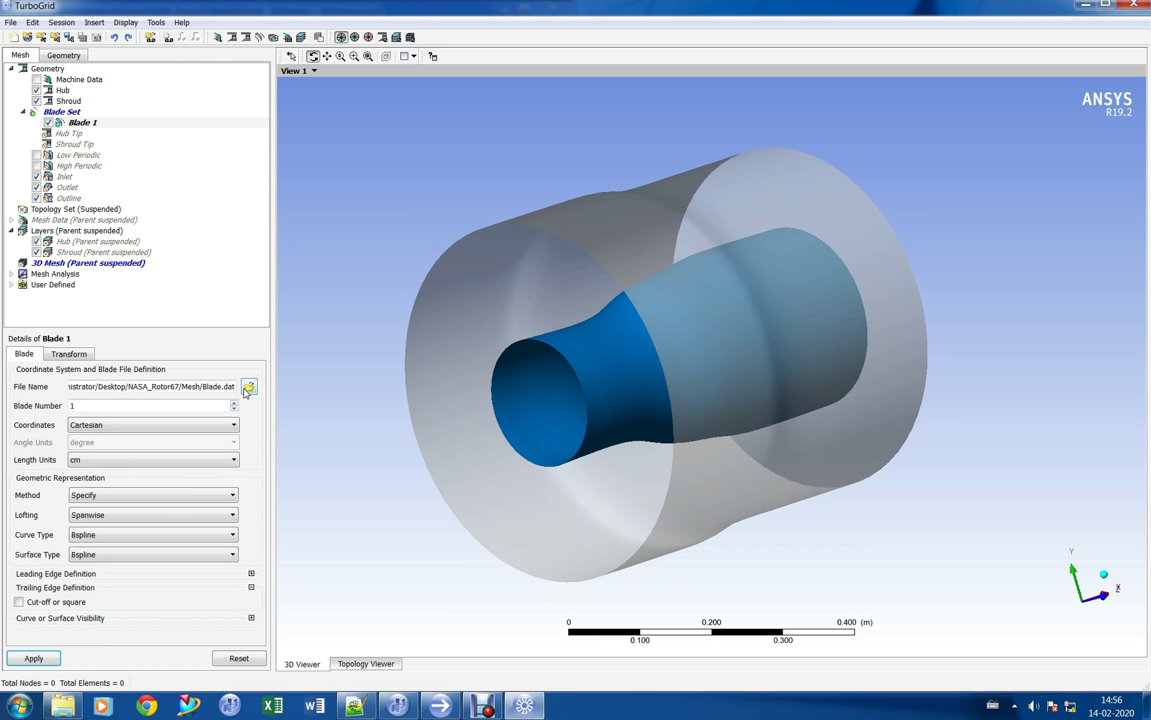
left_click(33, 657)
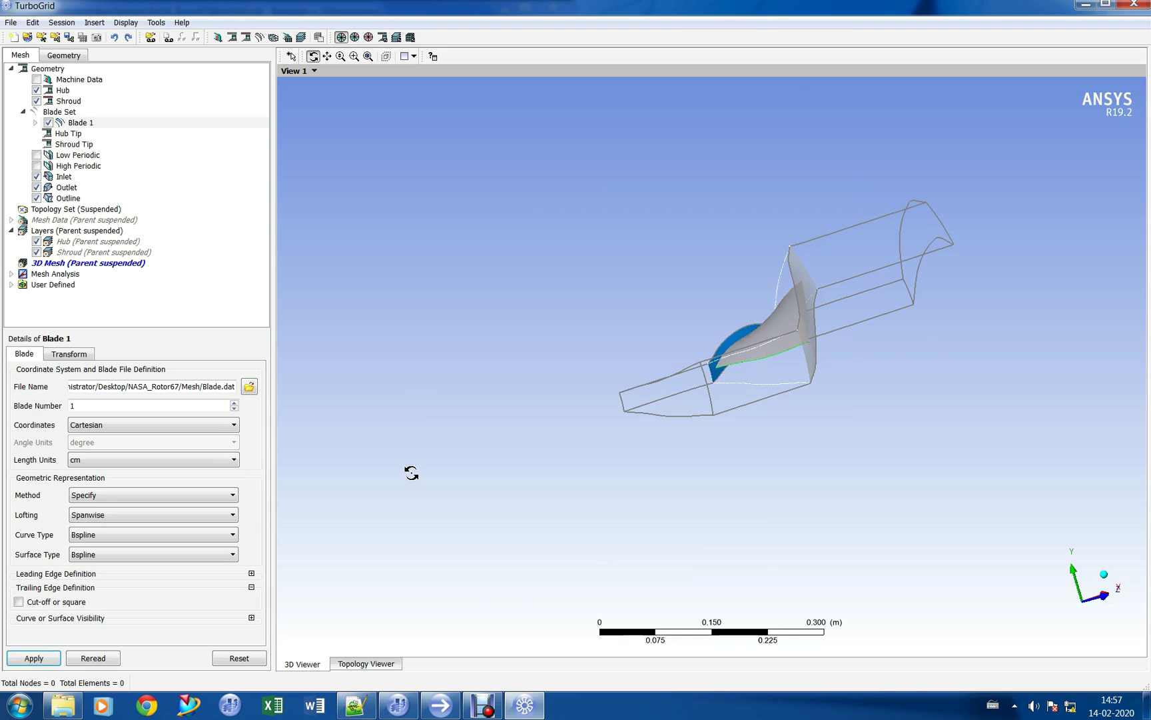
key("shift+y")
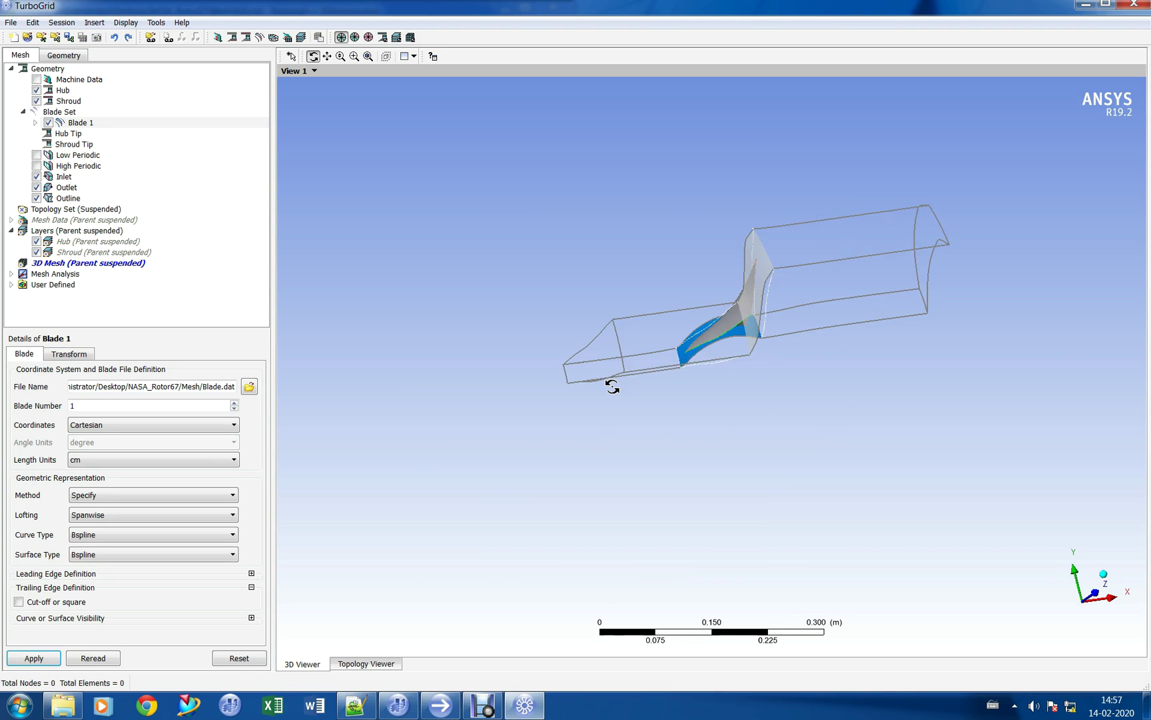
left_click_drag(624, 249, 191, 236)
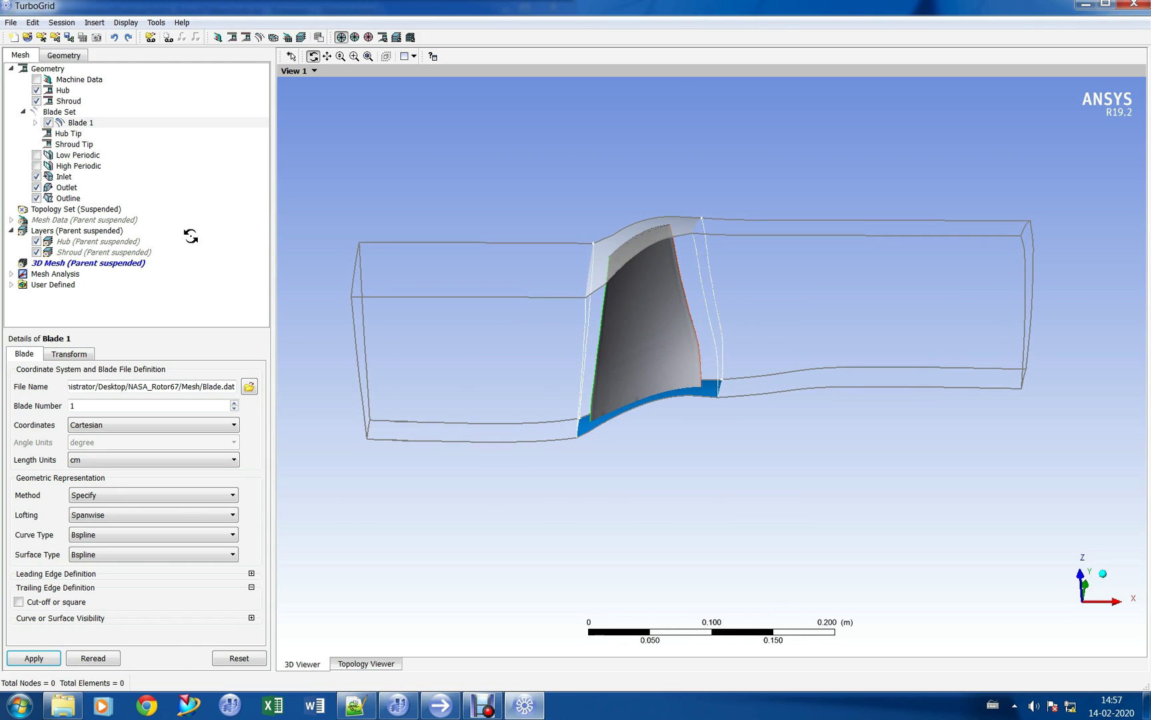
Step: Give the shroud tip a Normal Distance clearance of 1.016 mm and apply it
left_click(78, 143)
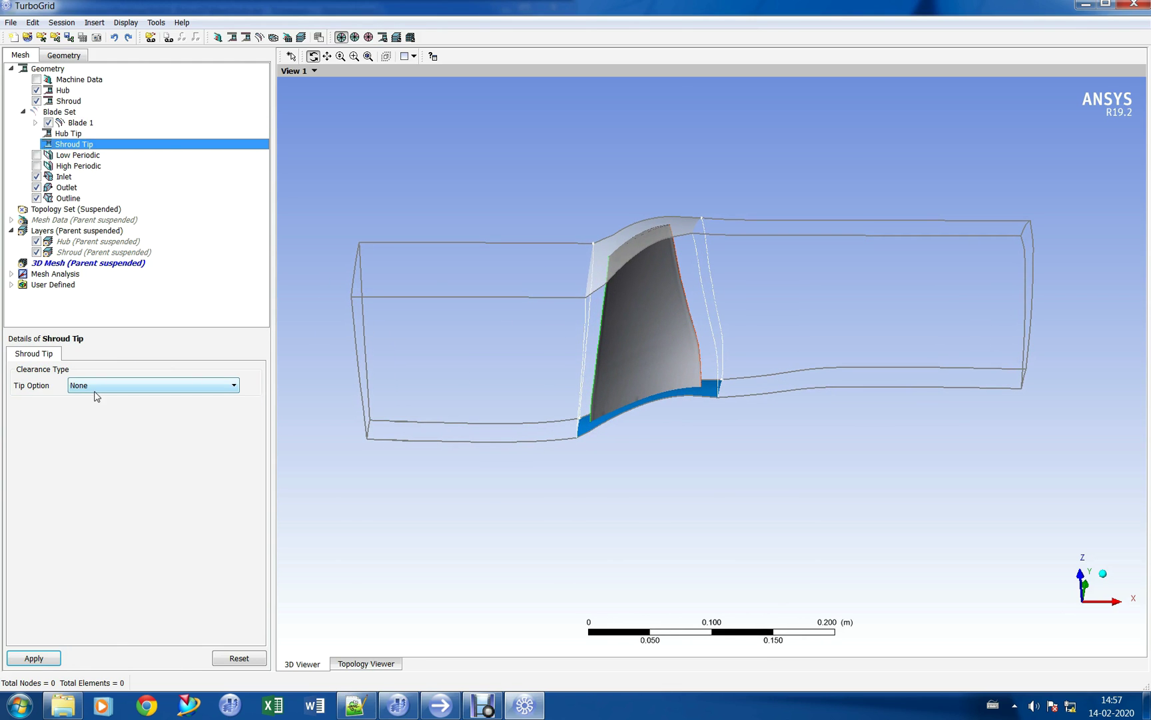
left_click(95, 392)
left_click(136, 417)
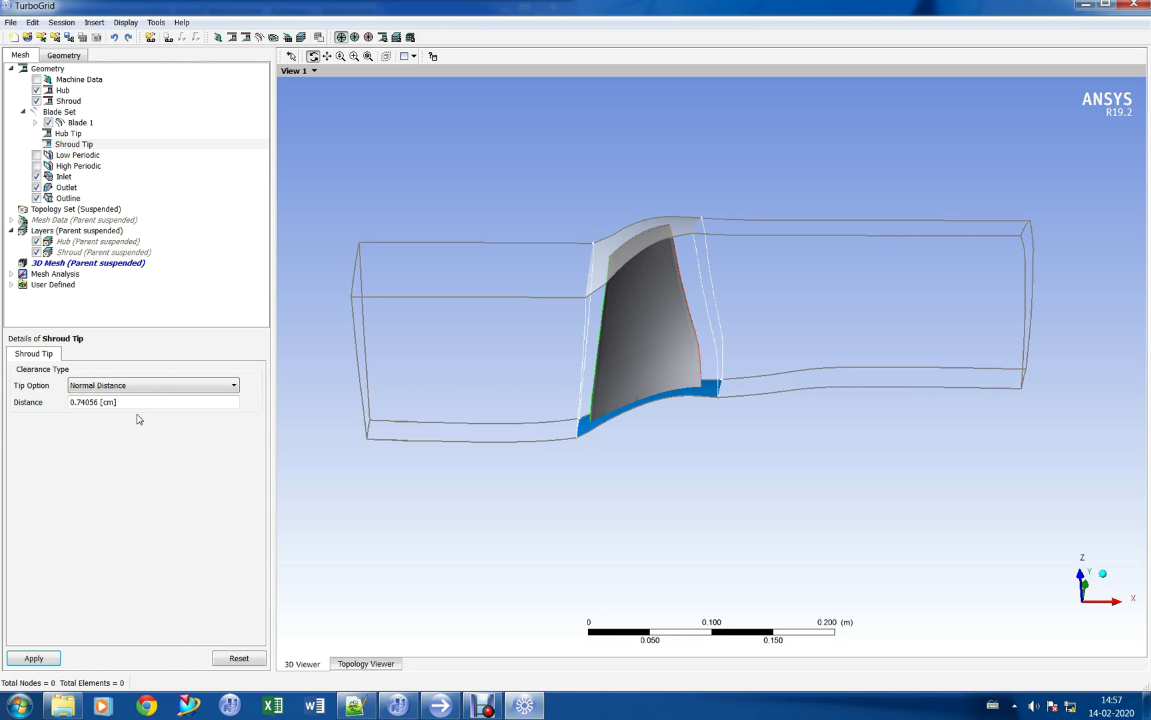
left_click(140, 403)
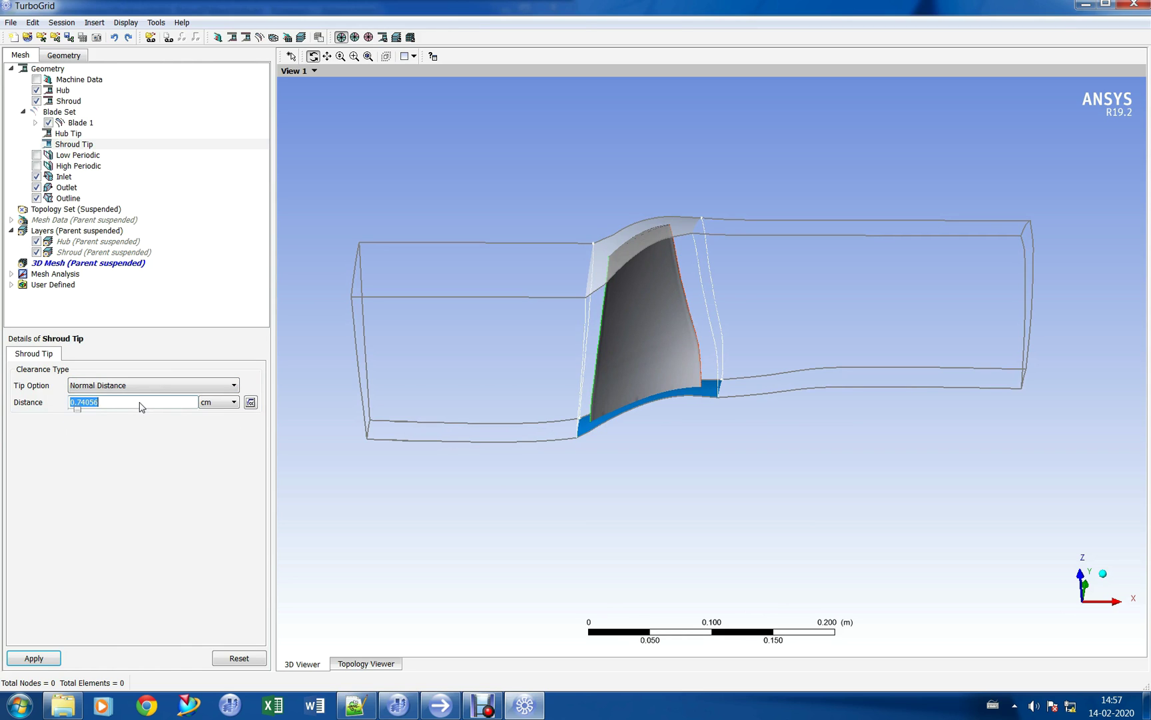
type("1.016")
left_click(211, 402)
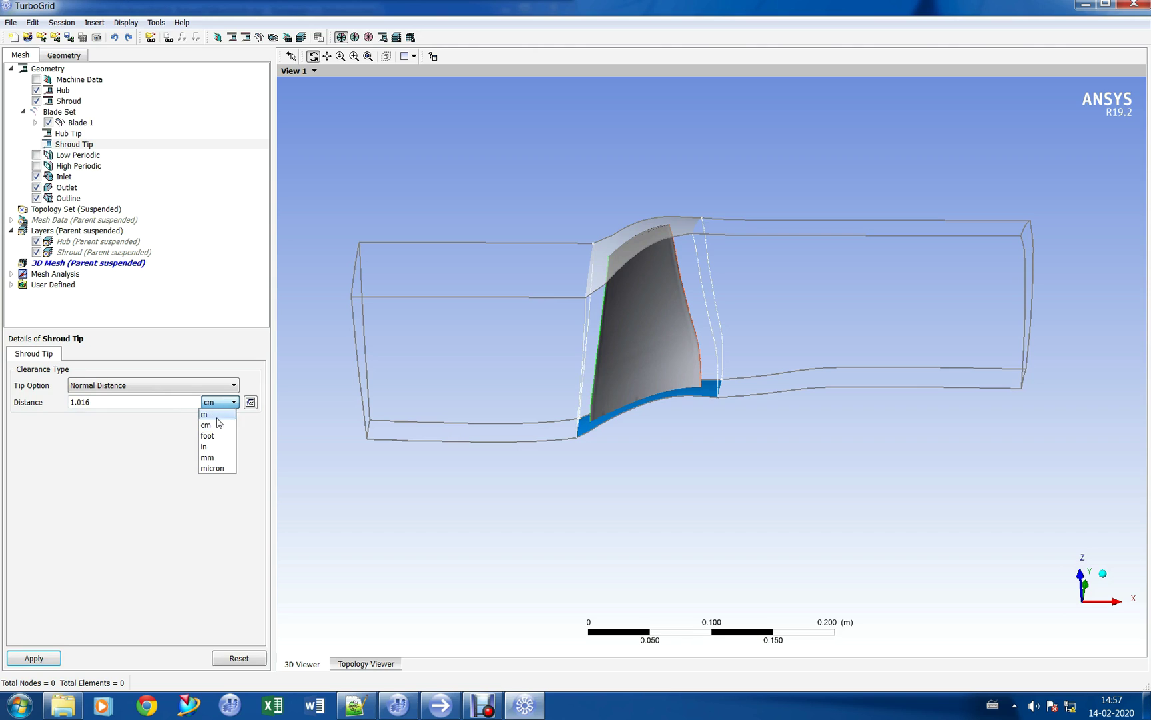
left_click(217, 459)
left_click(85, 508)
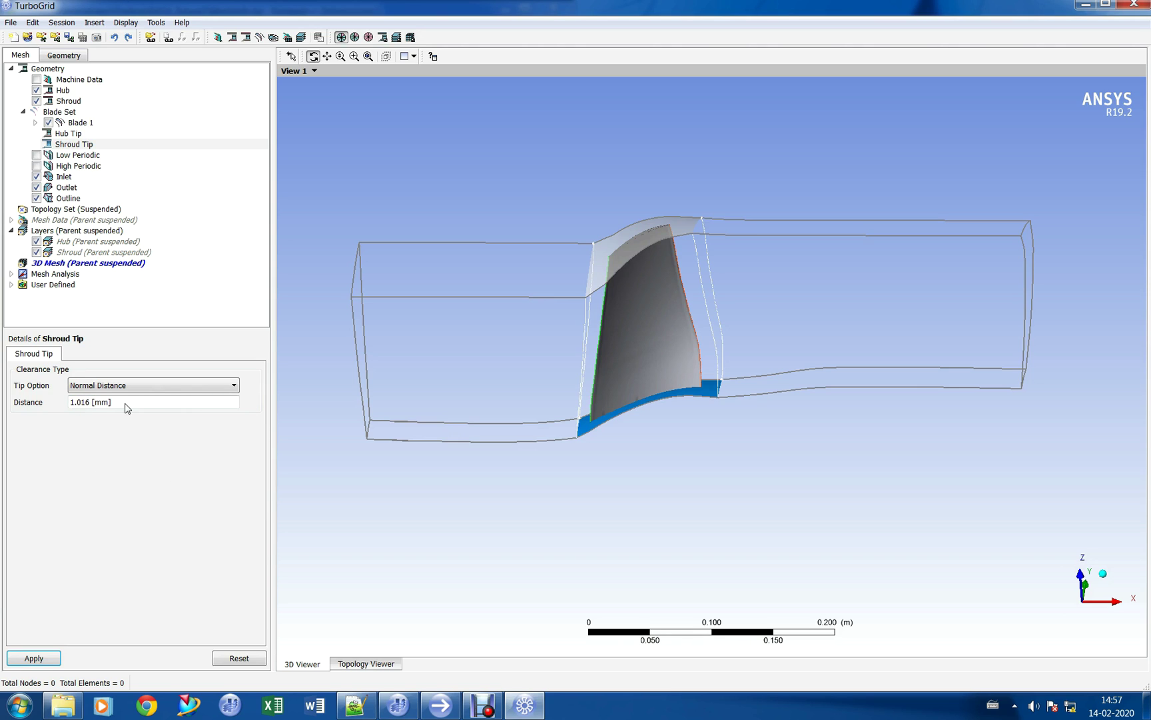
left_click(51, 657)
Step: Specify the inlet by Points, set the Low Hub Point's A coordinate to -0.06 m and apply it
left_click(77, 177)
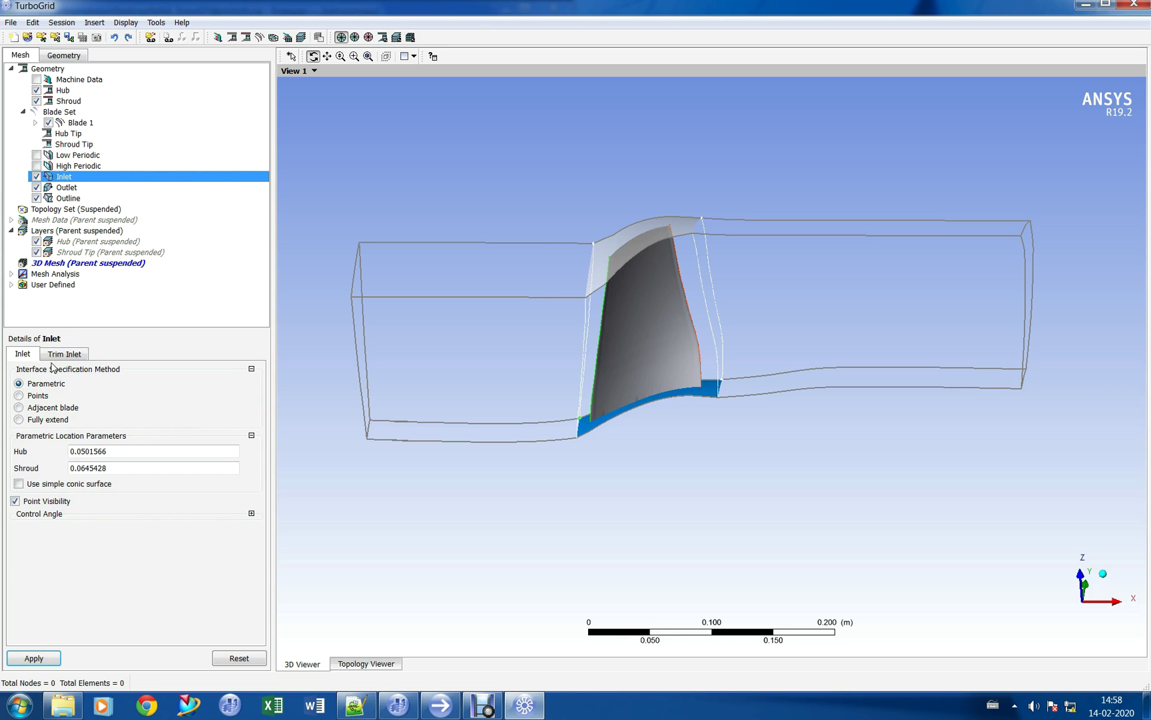
left_click(20, 396)
left_click(97, 459)
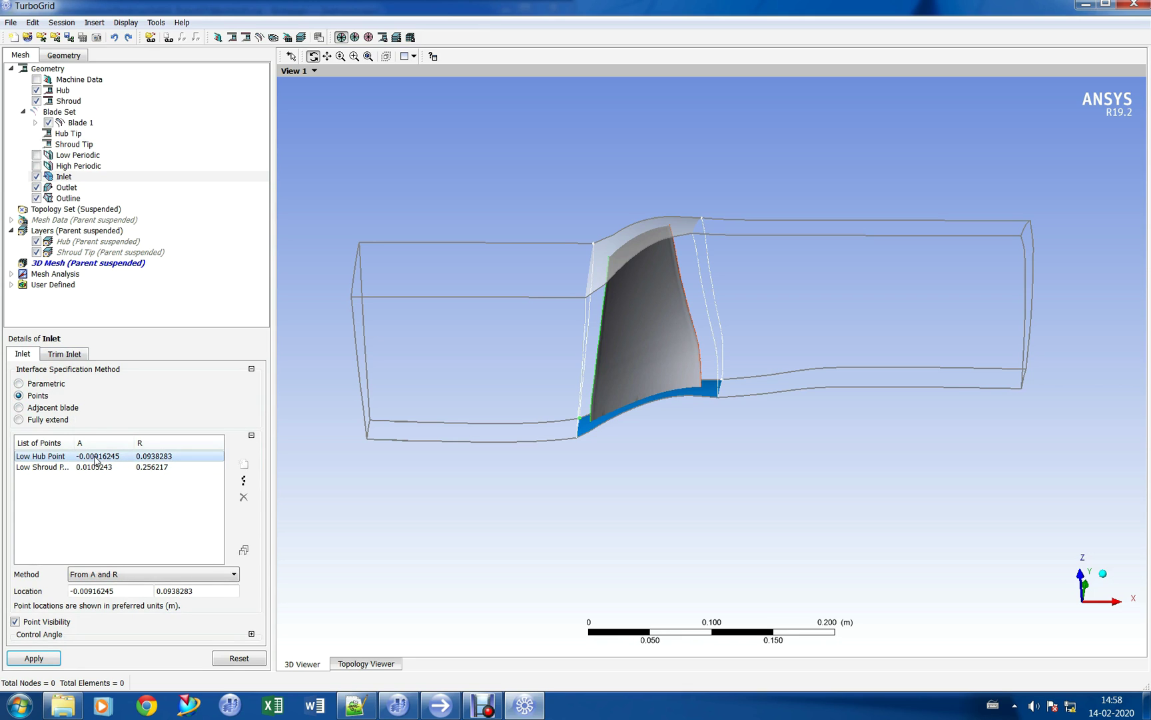
left_click(130, 591)
left_click_drag(130, 591, 57, 591)
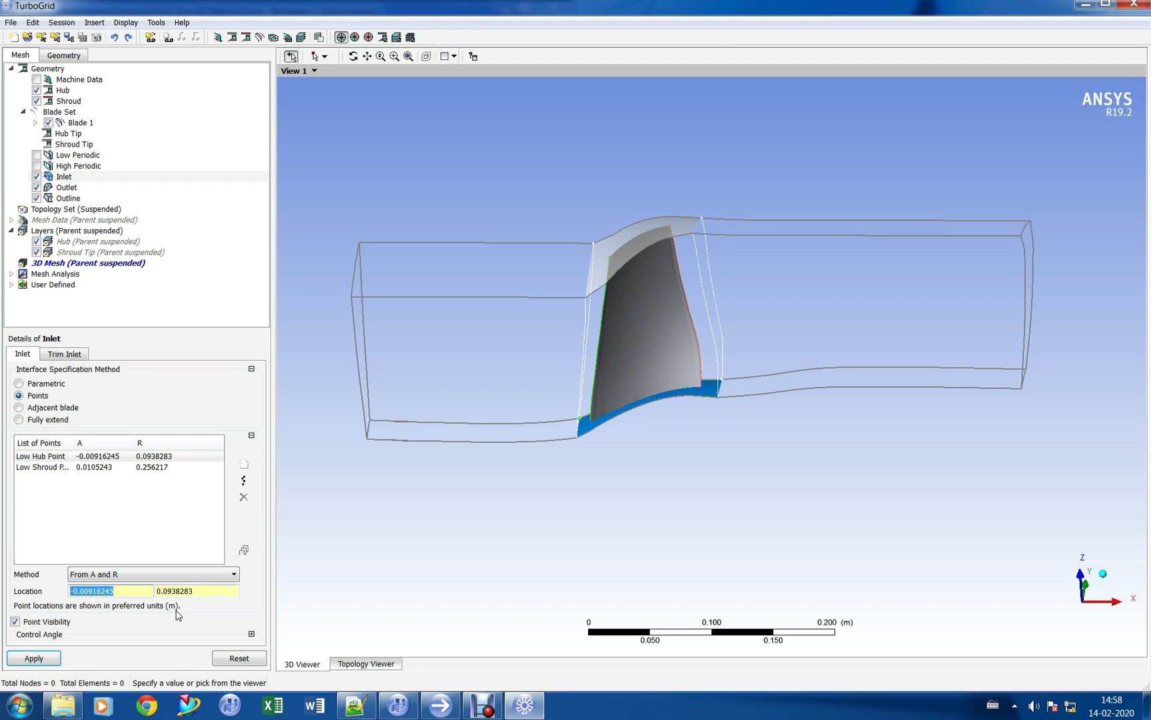
type("-0.06")
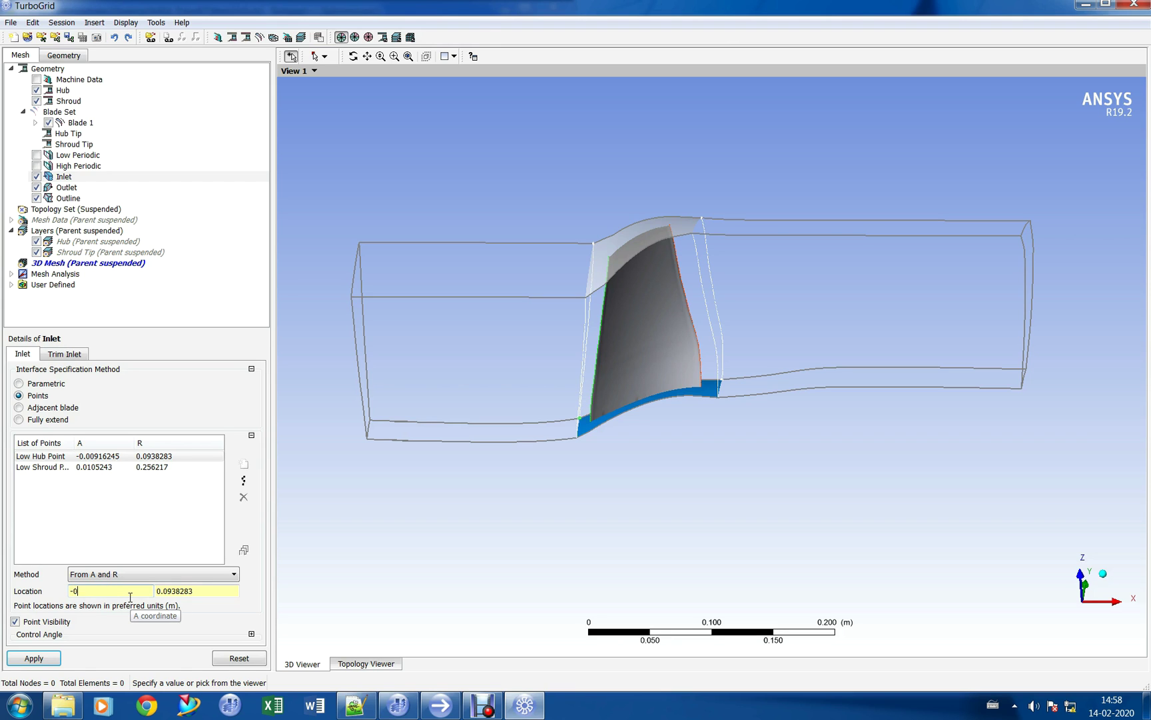
left_click(37, 659)
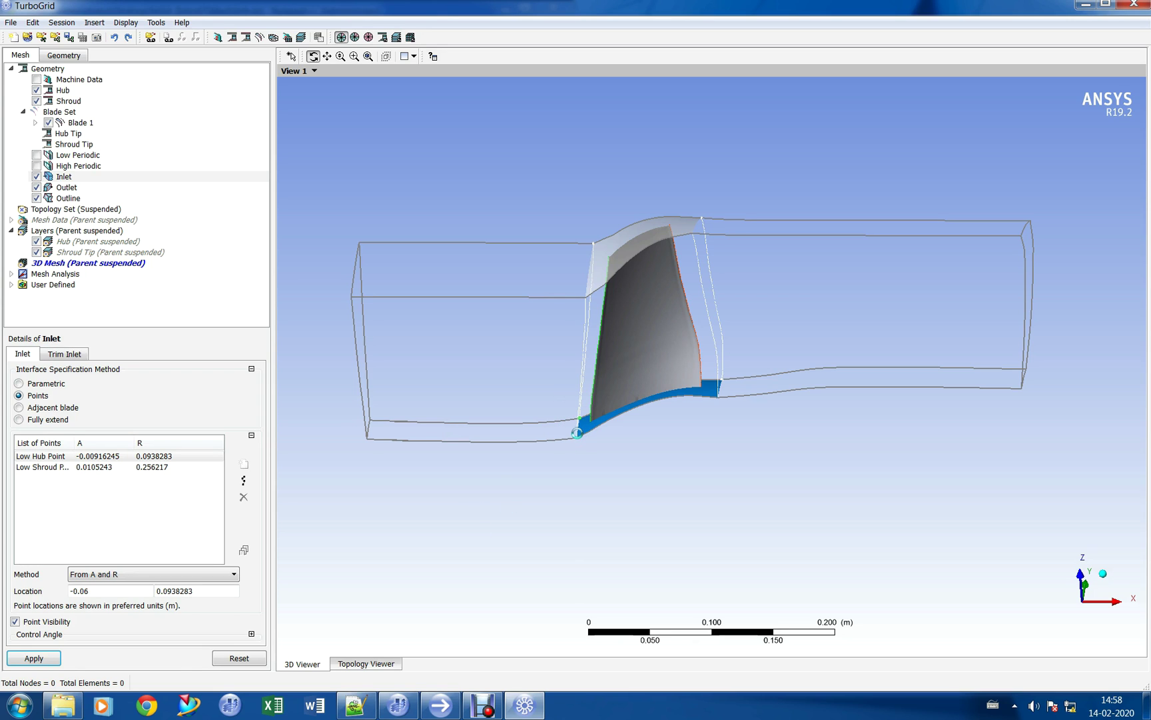
Step: Set the inlet's Low Shroud Point A coordinate to -0.06 m and apply it
left_click(94, 471)
left_click(118, 592)
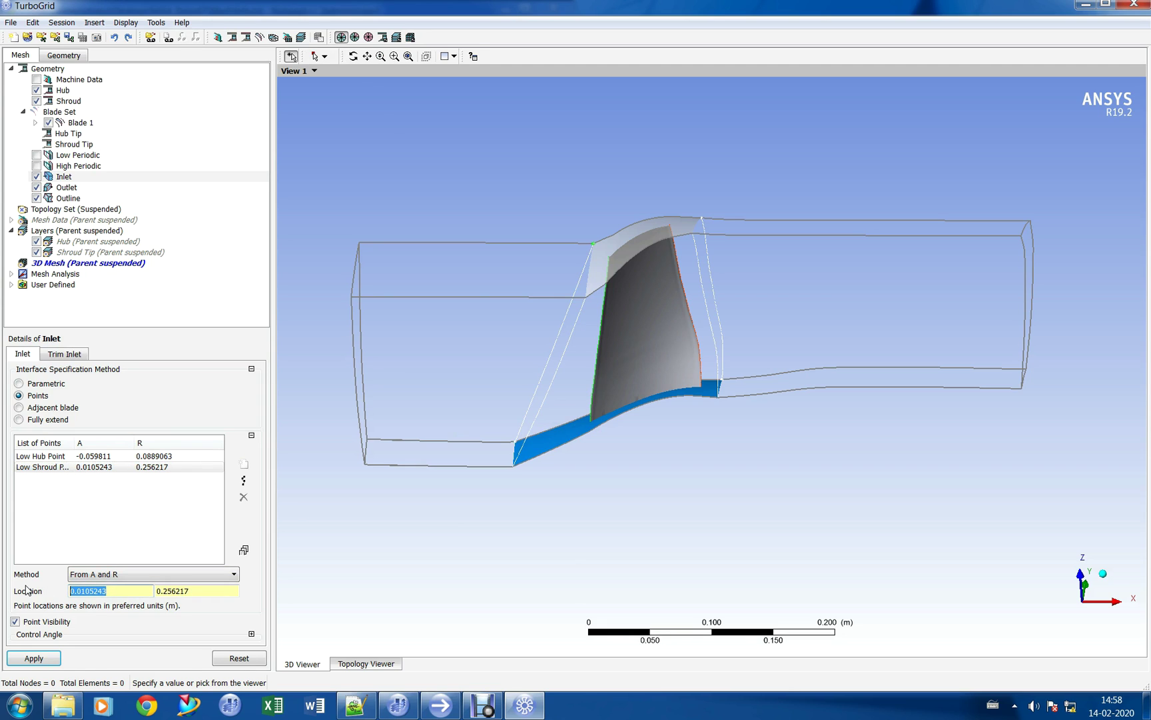
type("-0")
type(".06")
left_click(34, 658)
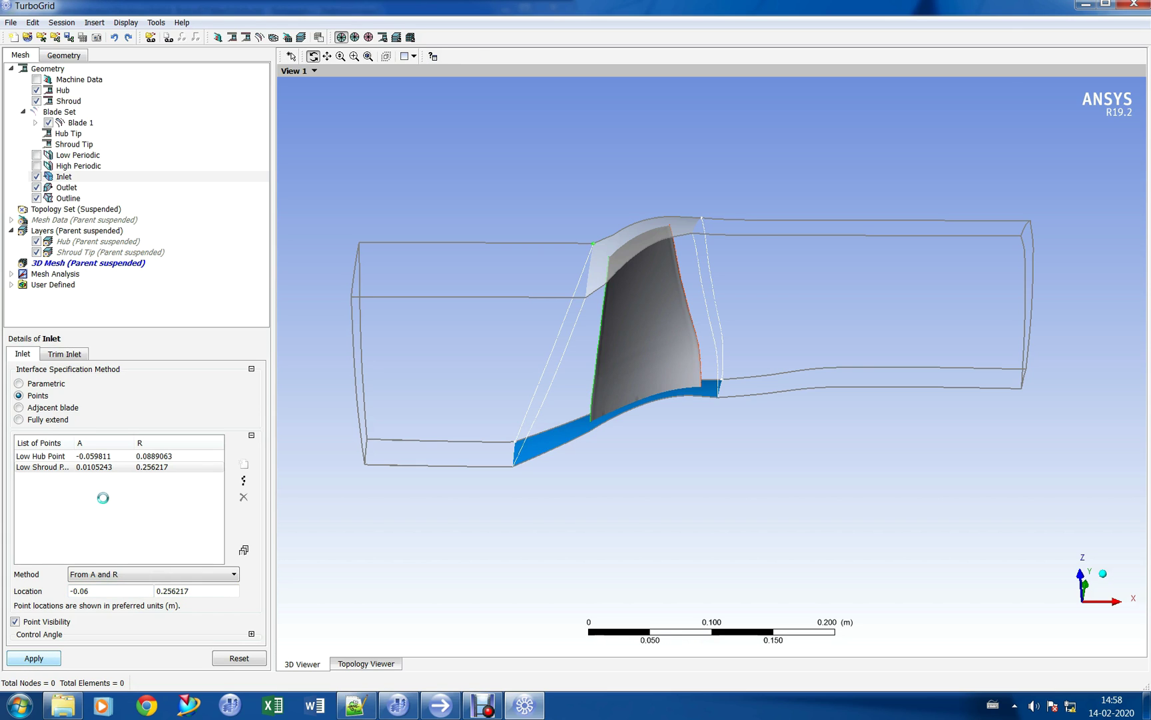
Step: Correct the inlet's Low Hub Point A coordinate to -0.06 m and apply it again
left_click(110, 460)
left_click_drag(85, 590, 175, 591)
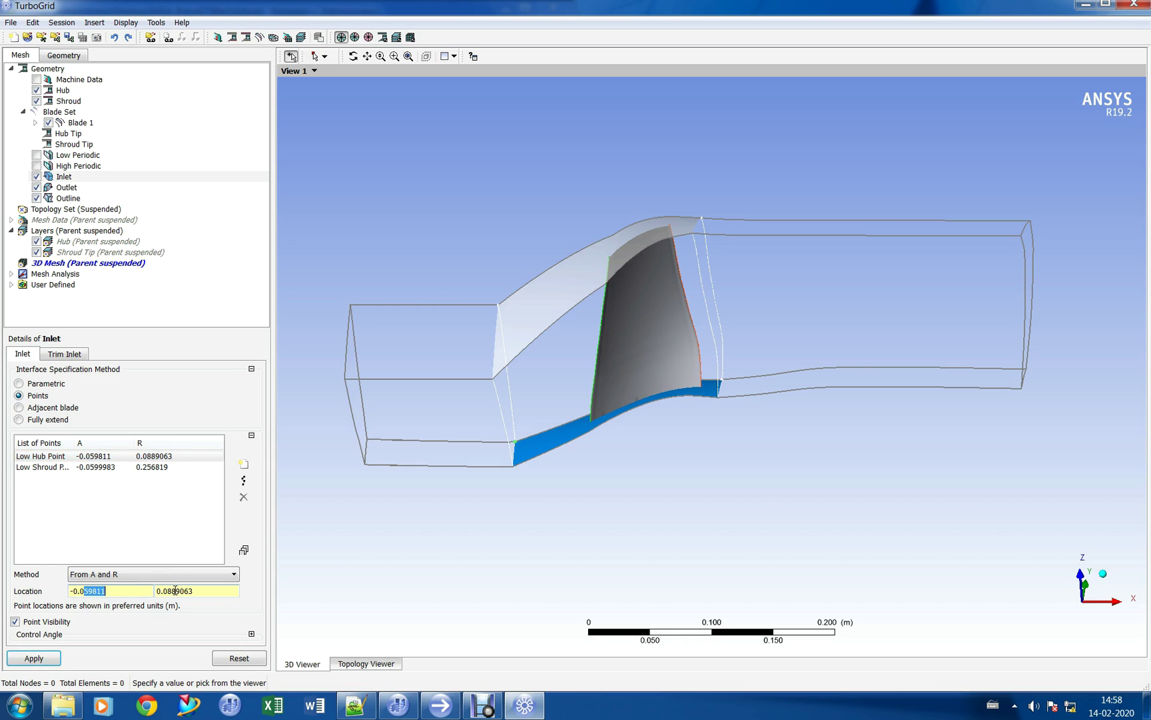
type("6")
left_click(37, 658)
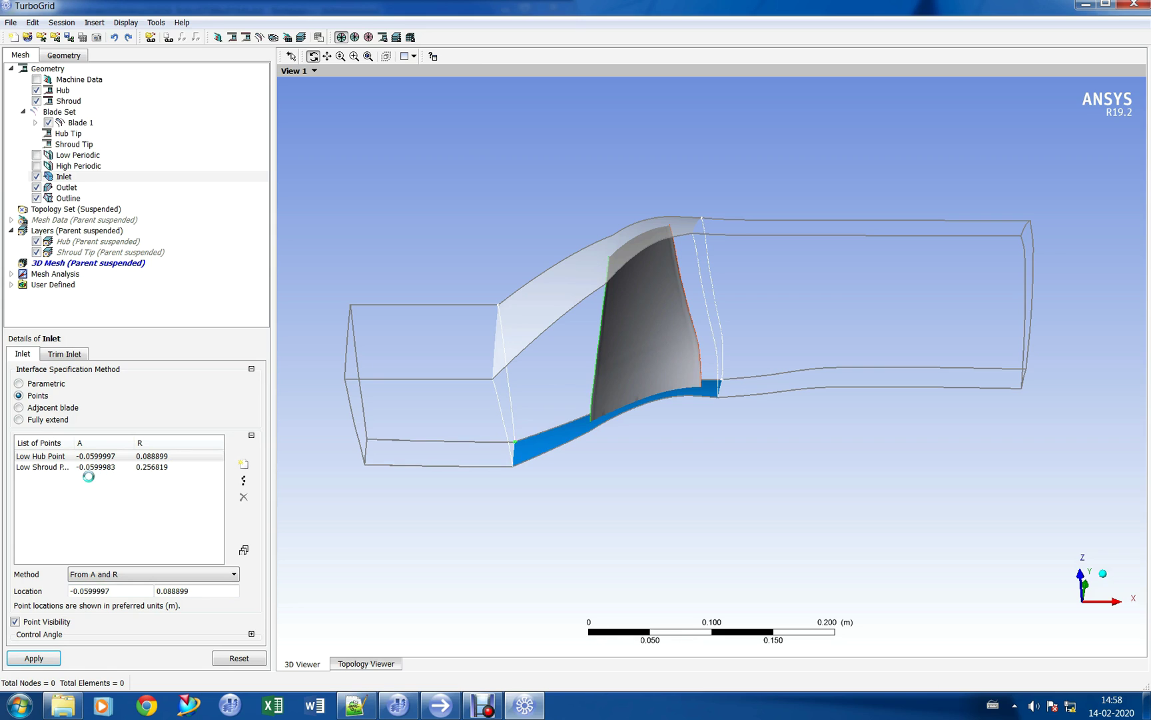
Step: Correct the inlet's Low Shroud Point A coordinate to -0.06 m and apply it again
left_click(100, 467)
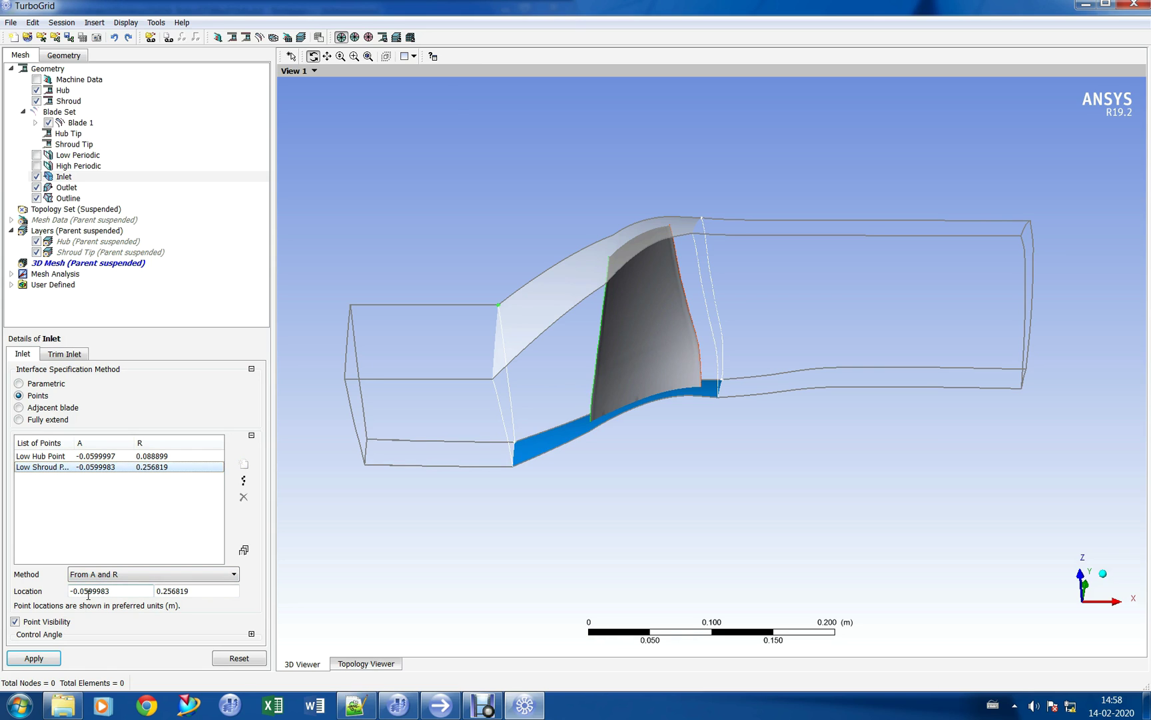
left_click_drag(83, 591, 150, 590)
type("06")
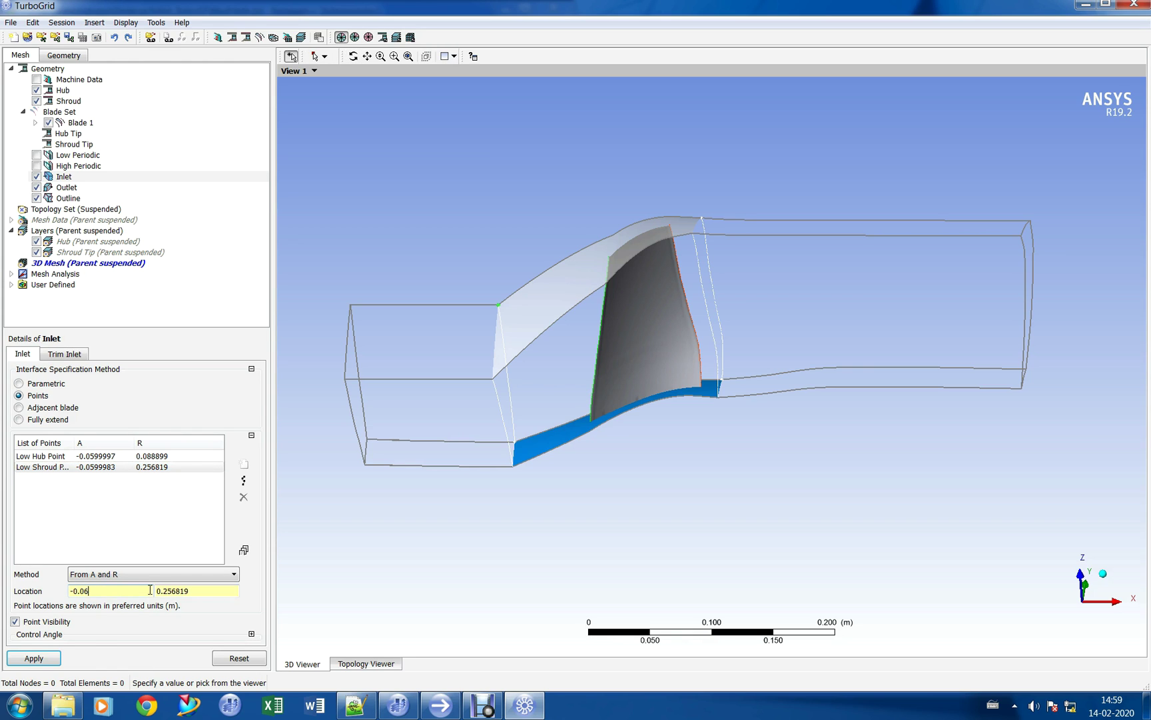
left_click(54, 657)
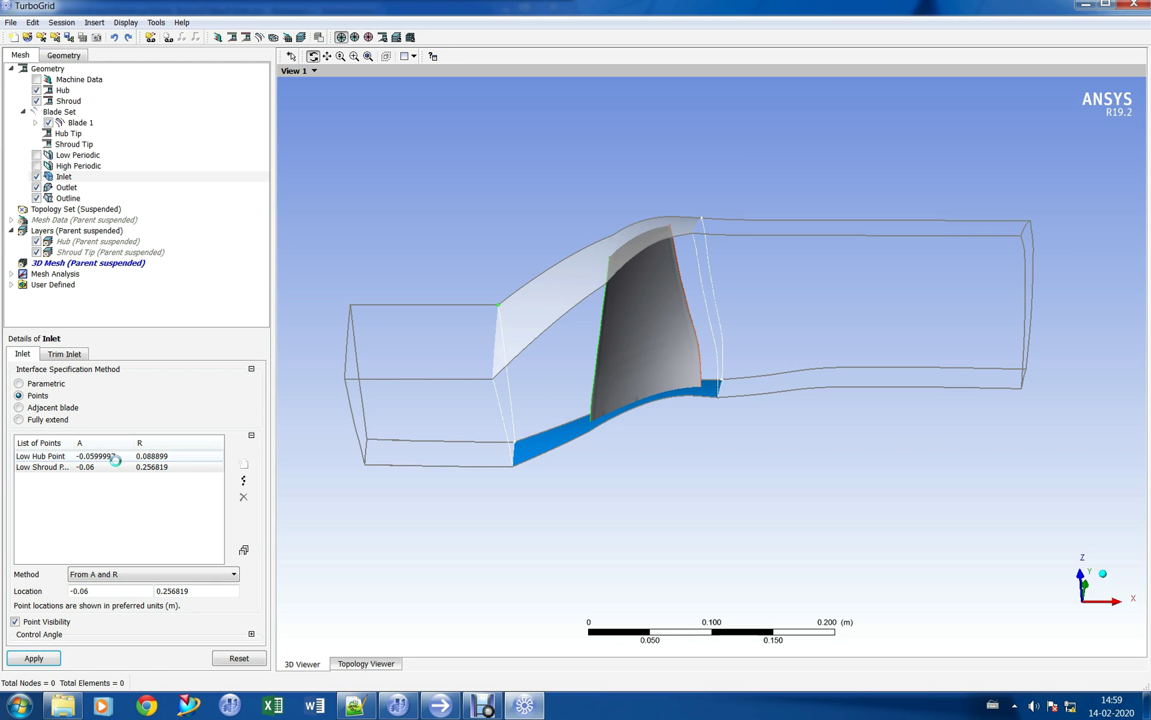
Step: Re-enter -0.06 m as the A coordinate of the inlet's Low Hub Point and apply it once more
left_click(107, 456)
double_click(91, 591)
type("0.06")
left_click(40, 657)
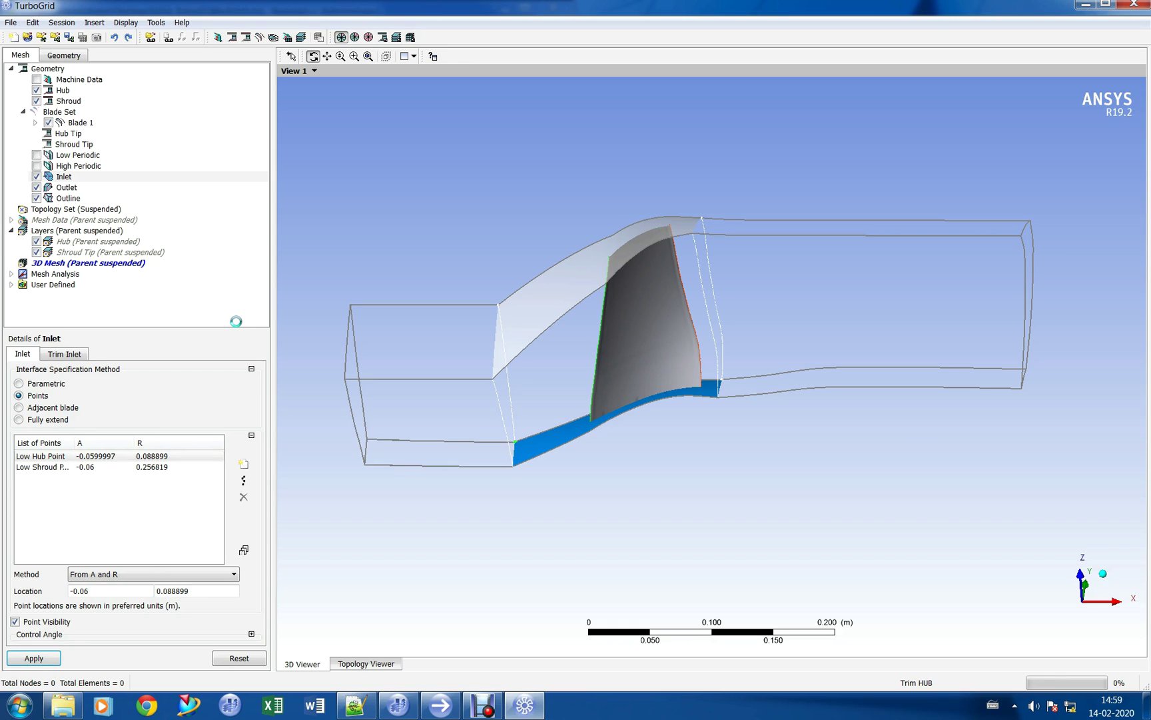
Step: Specify the outlet by Points, set its Low Hub Point A coordinate to 0.2 m and apply it
left_click(89, 192)
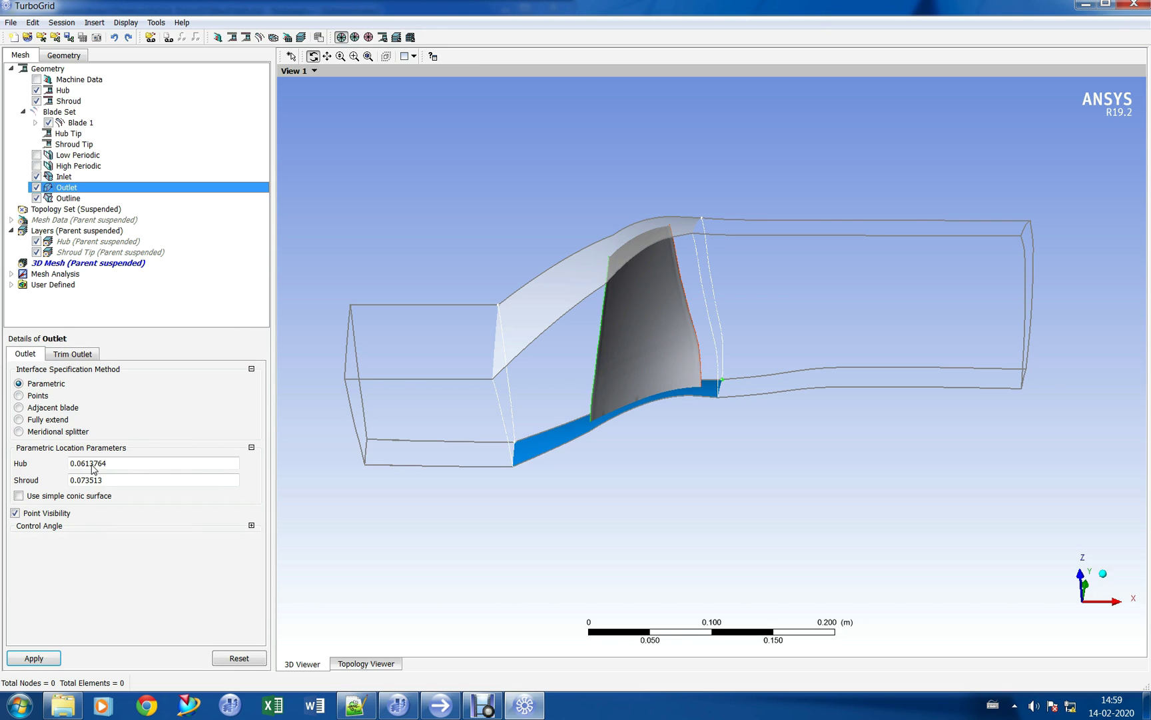
left_click(46, 396)
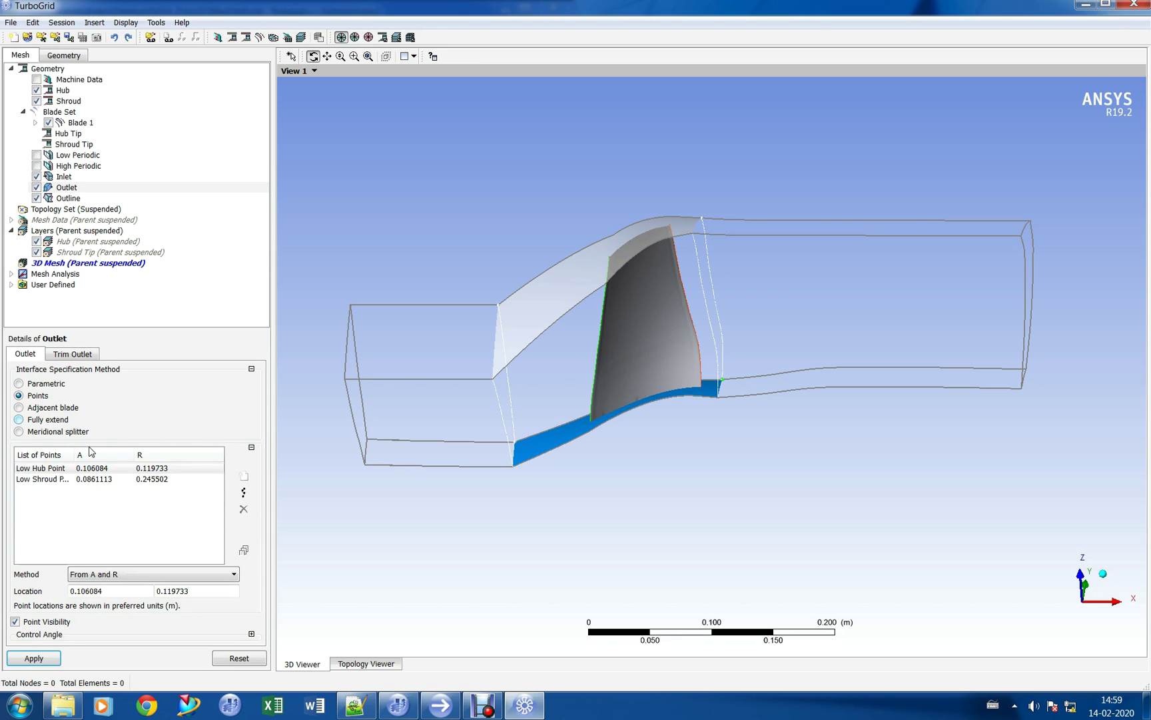
left_click_drag(77, 591, 122, 595)
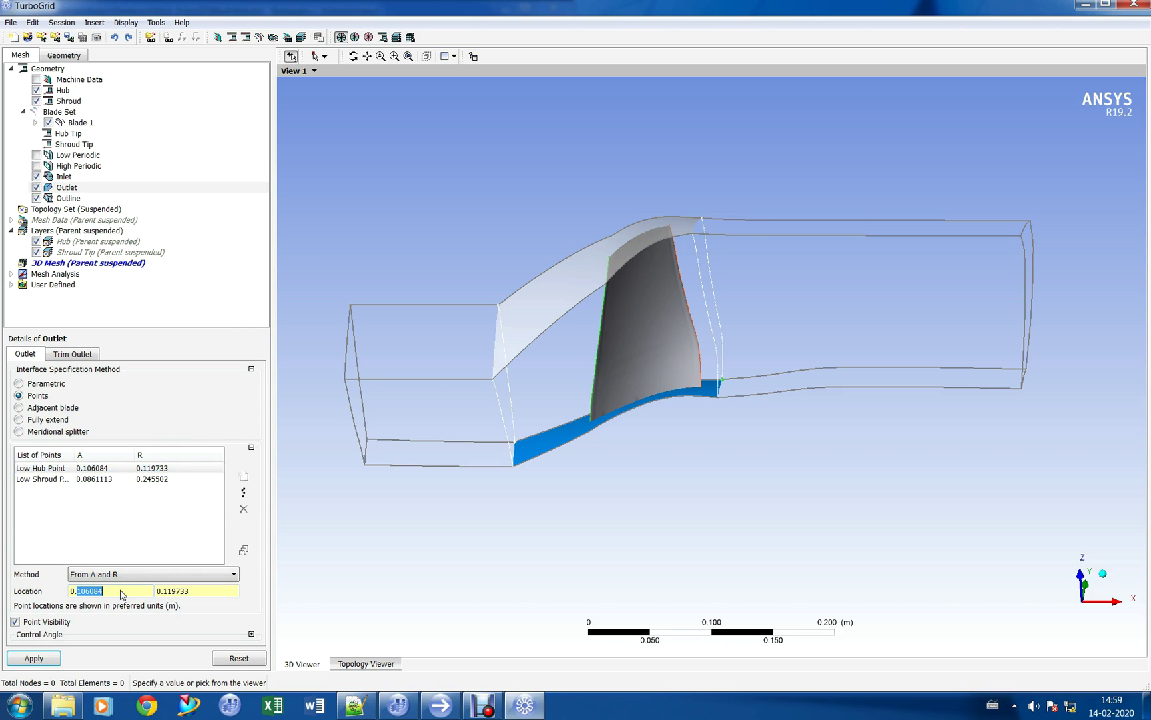
type("2")
left_click(34, 657)
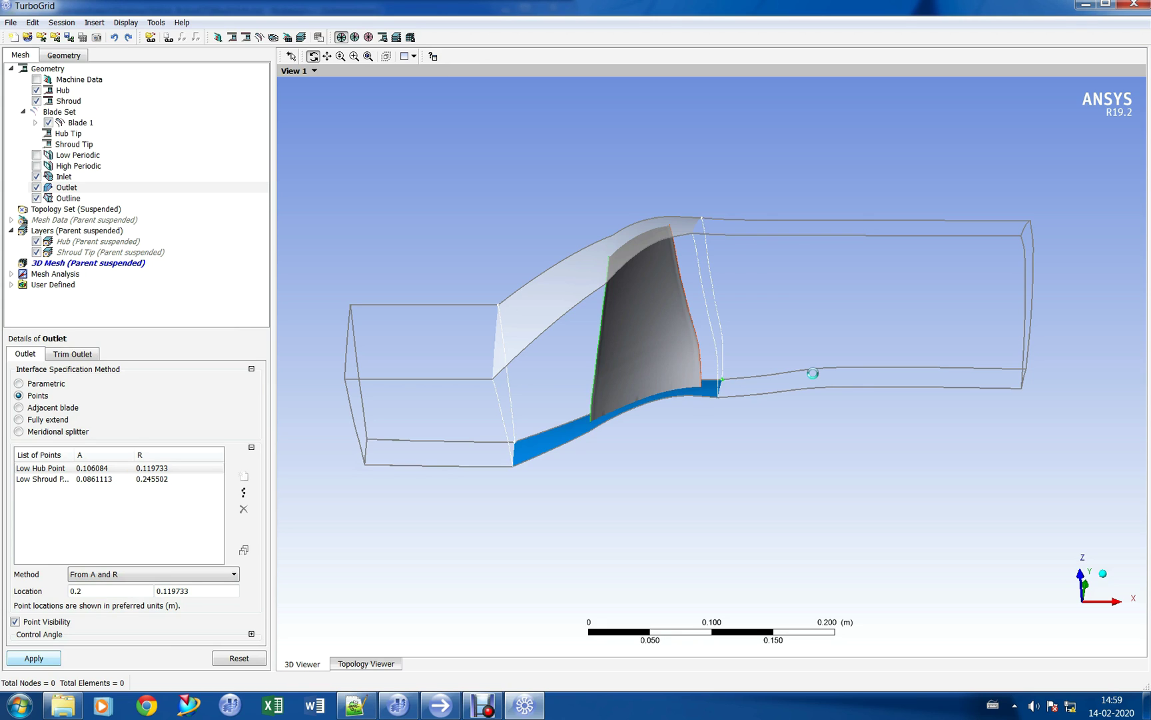
Step: Set the outlet's Low Shroud Point A coordinate to 0.2 m and apply it
left_click(102, 481)
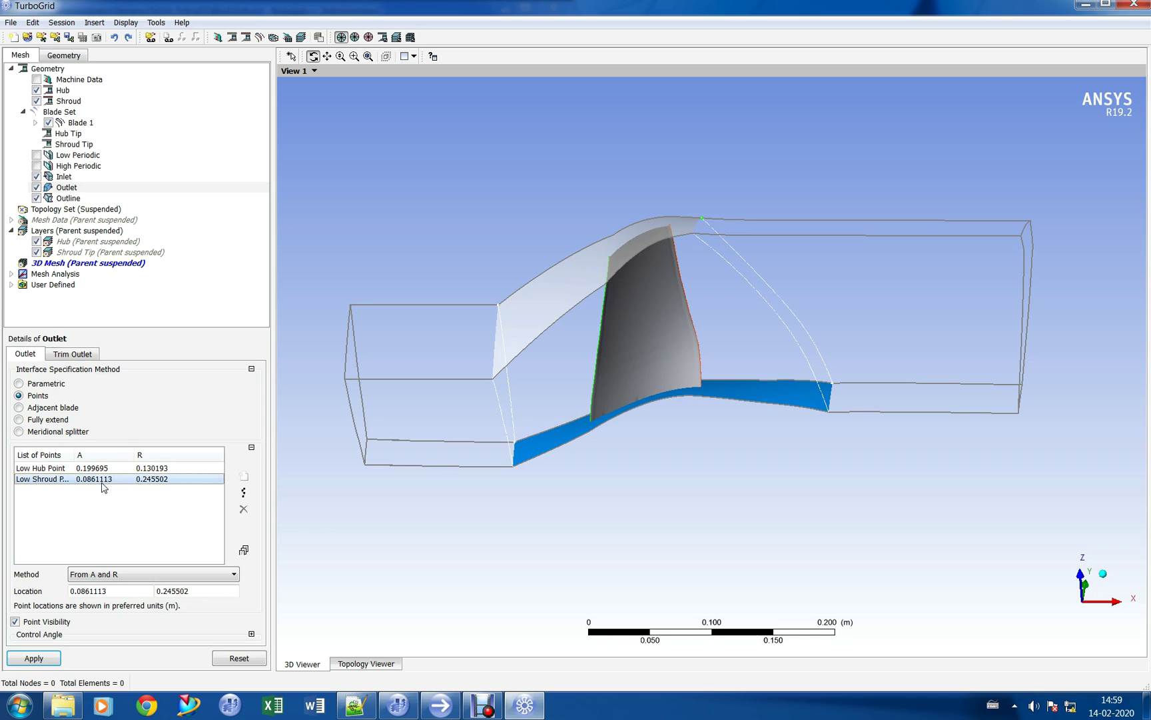
double_click(79, 591)
type("2")
left_click(34, 660)
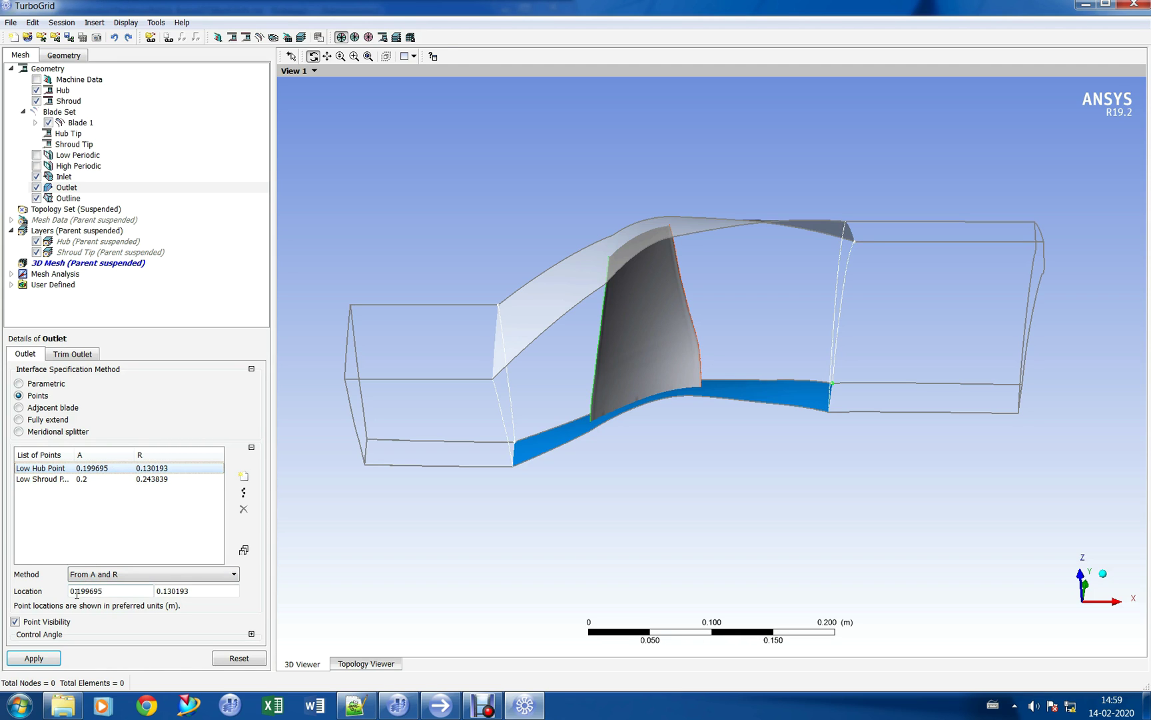
Step: Correct the outlet's Low Hub Point A coordinate to 0.2 m and apply it again
left_click_drag(73, 592, 182, 595)
key("BackSpace")
type("2")
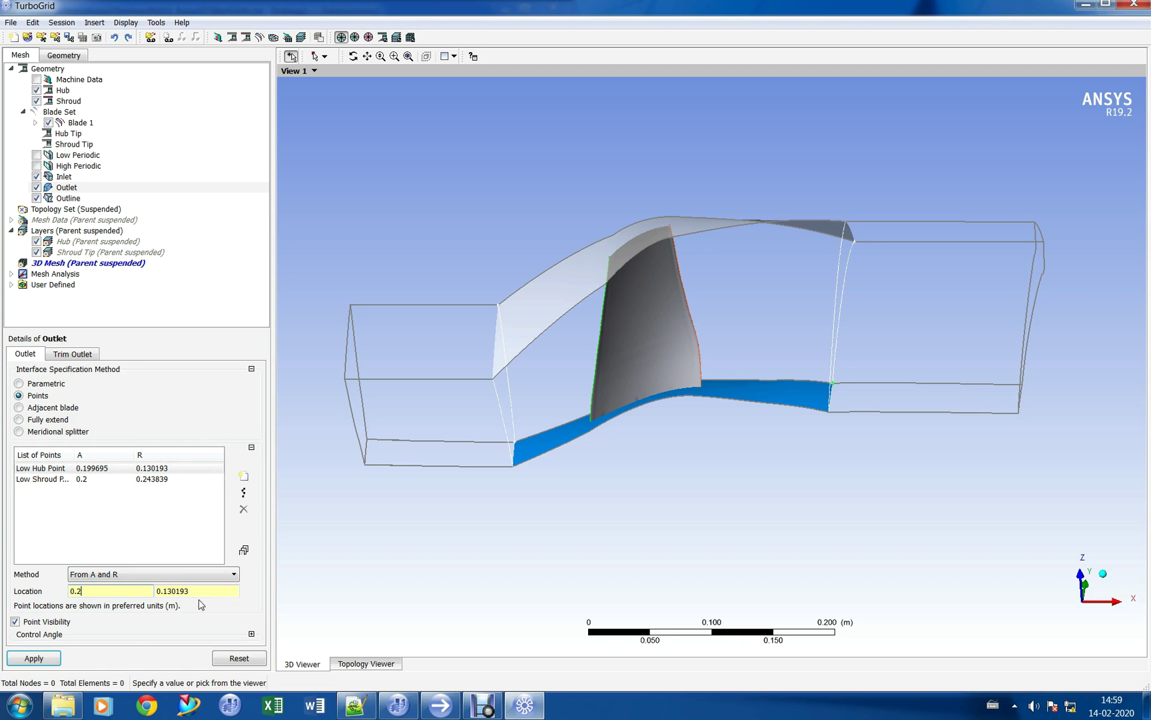
left_click(34, 658)
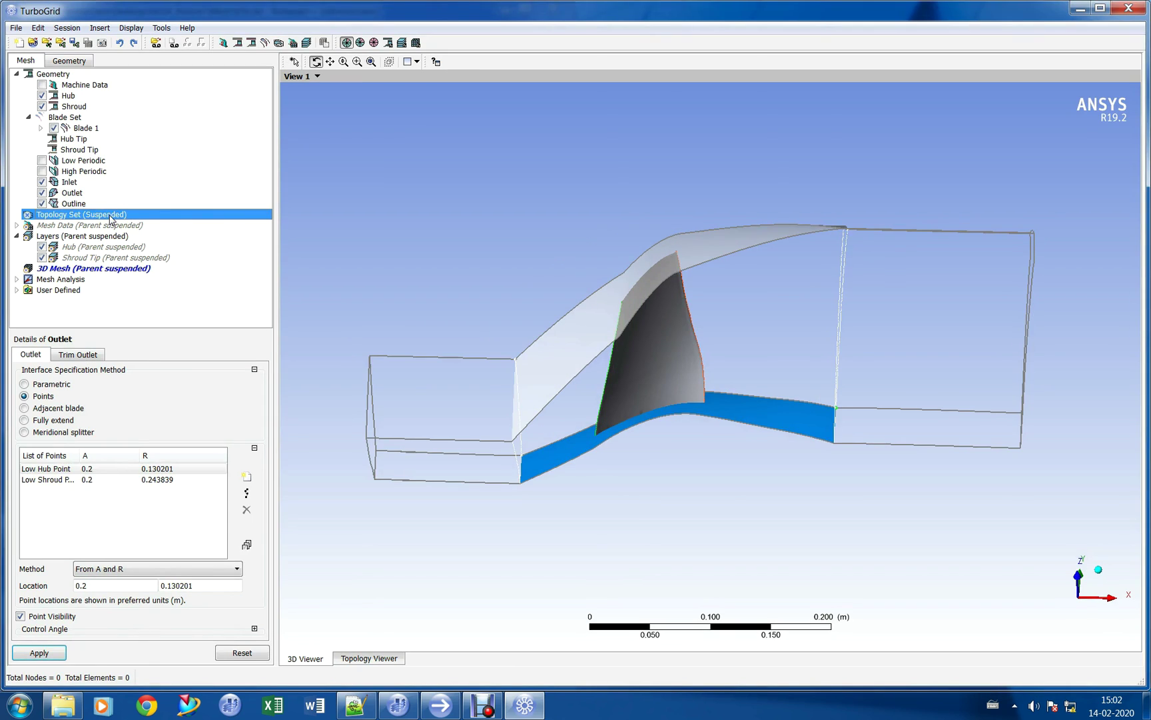
Step: Turn off Suspend Object Updates for the Topology Set to generate the topology and mesh layers with the Automatic method
right_click(110, 220)
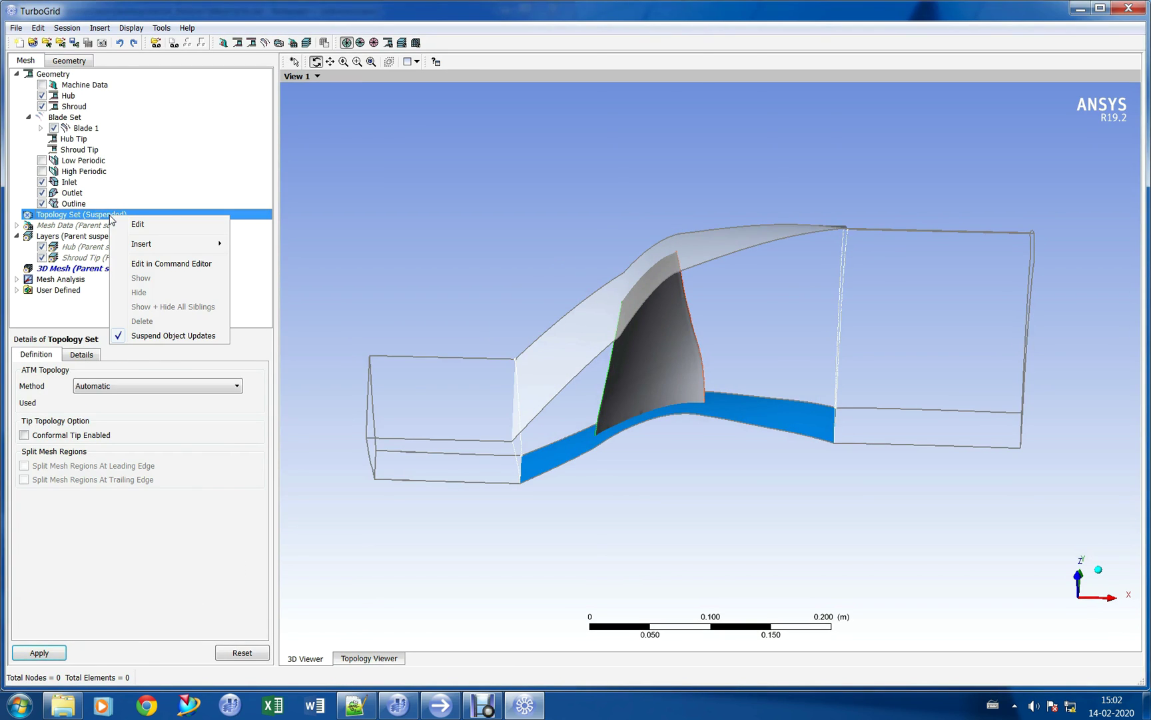
left_click(153, 333)
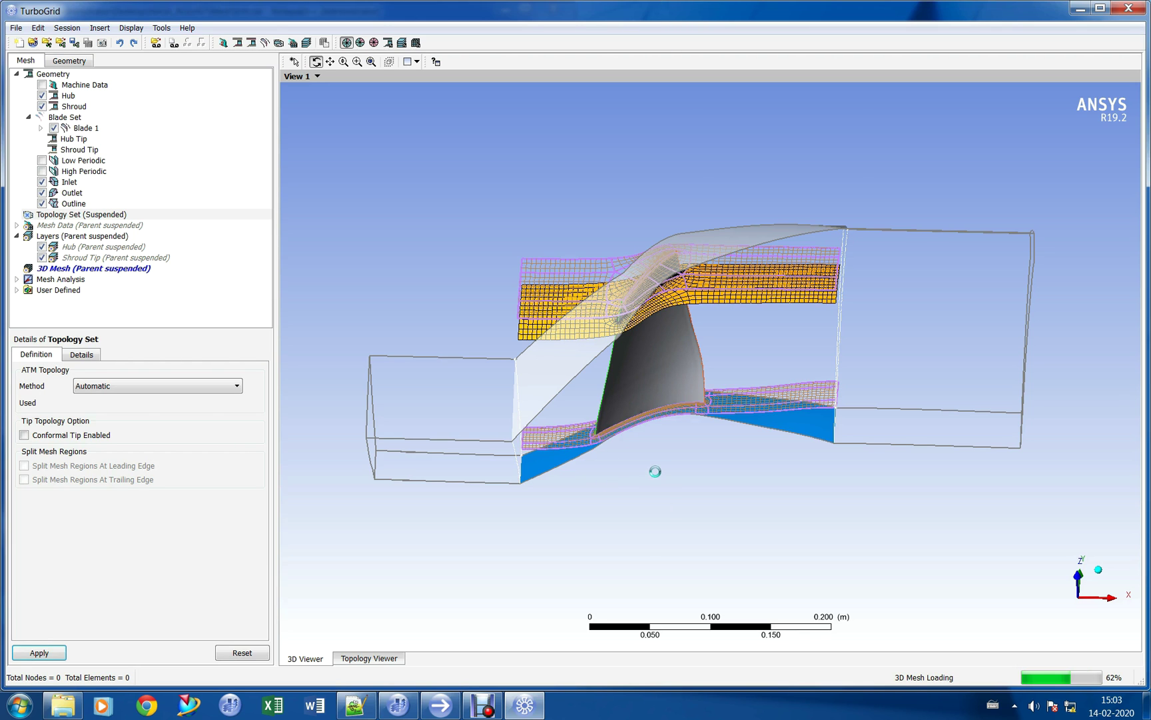
left_click_drag(669, 459, 678, 358)
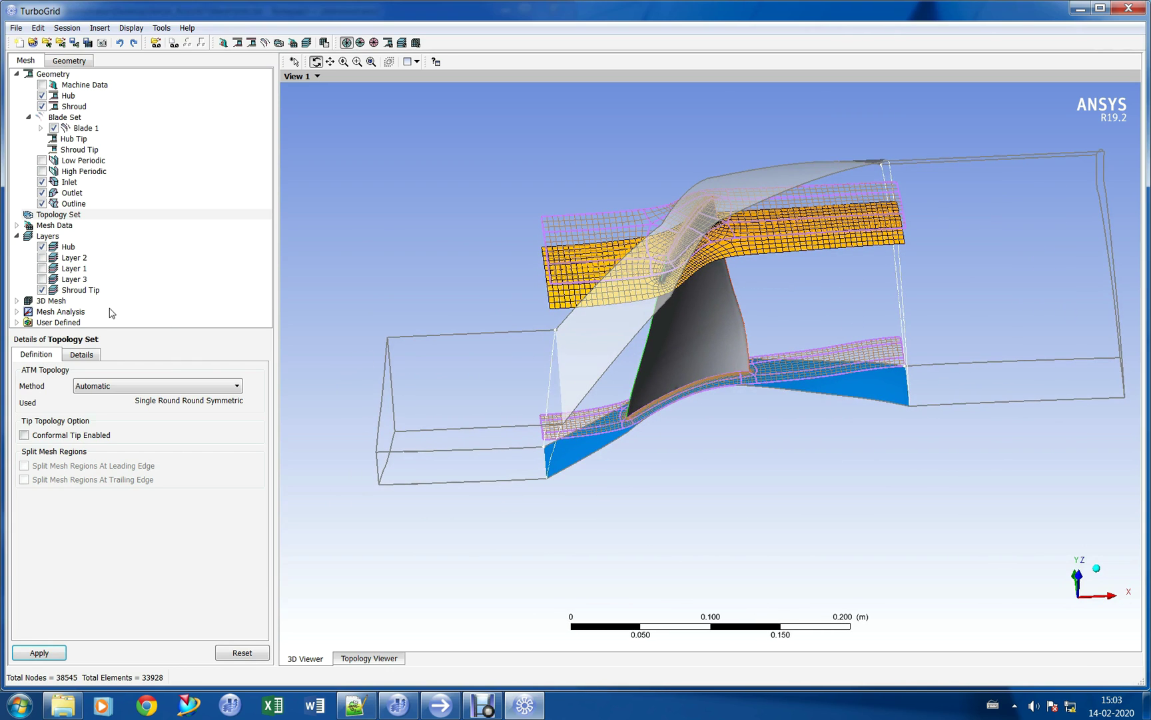
Step: In Mesh Data, keep boundary layer refinement Proportional to Mesh Size and specify the near-wall element size by y+
double_click(78, 227)
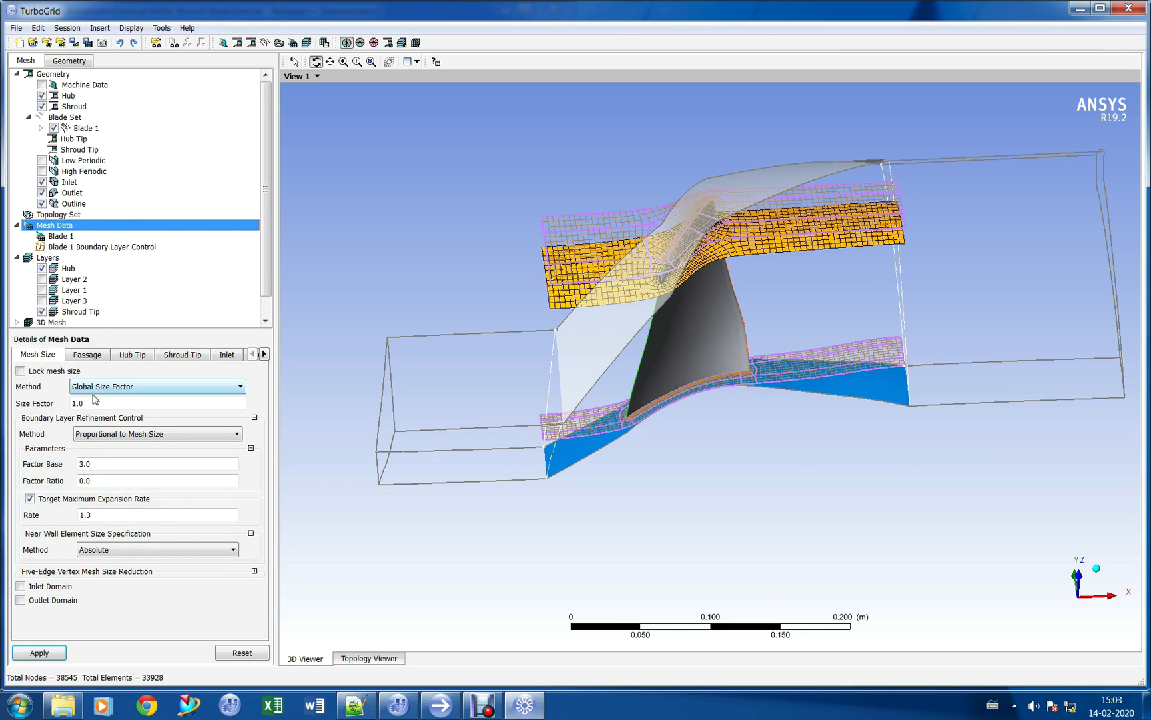
left_click(122, 437)
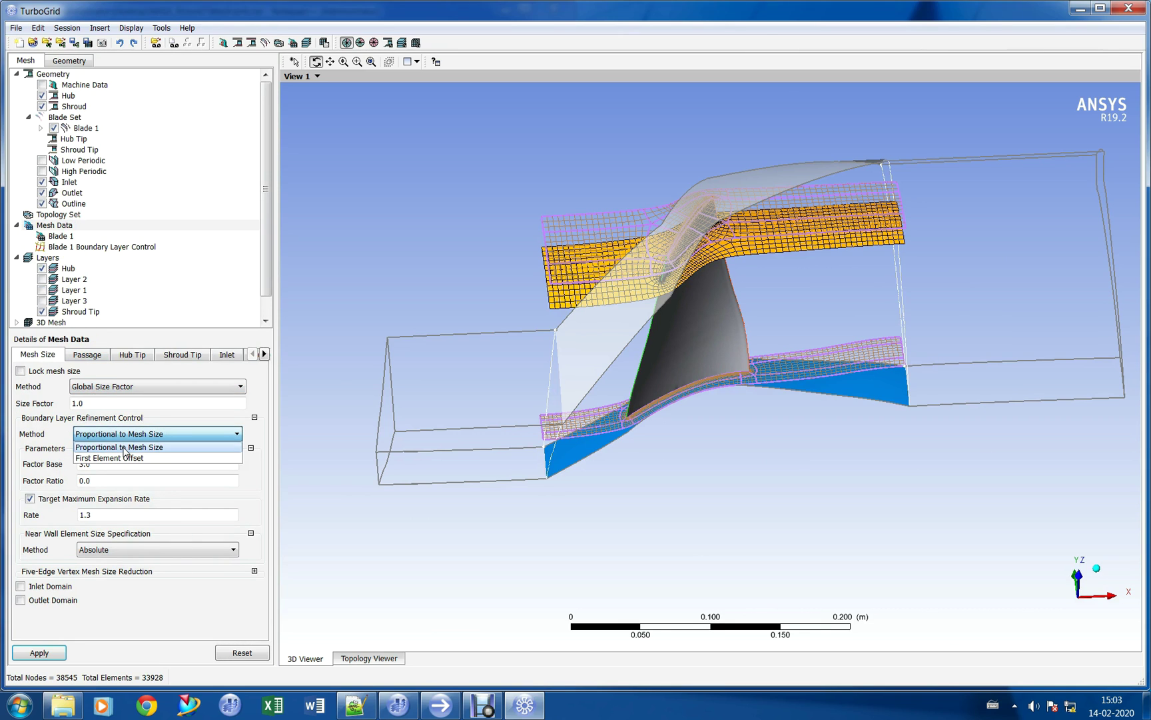
left_click(124, 448)
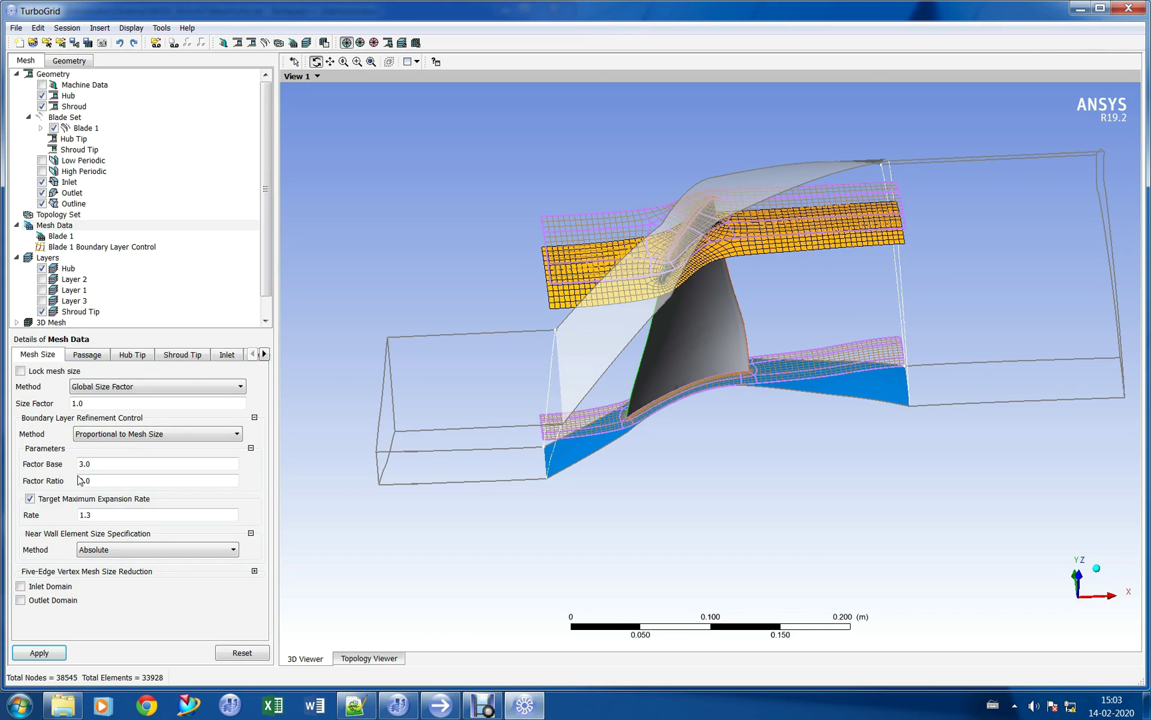
left_click(118, 550)
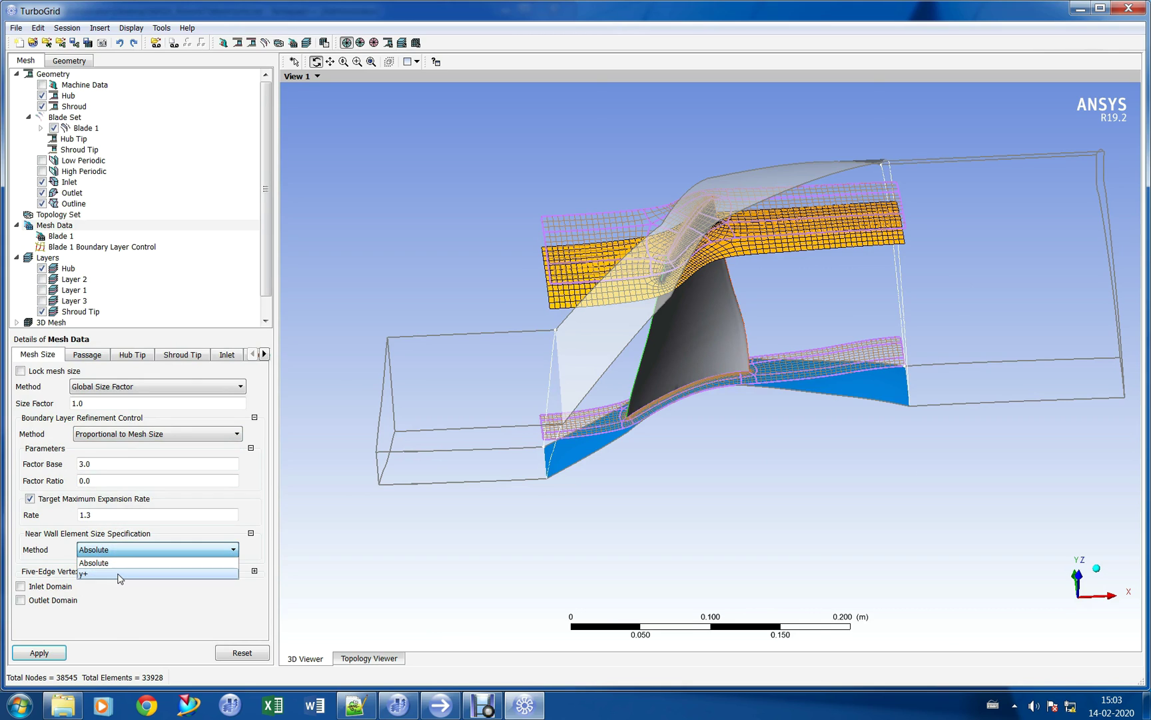
left_click(120, 574)
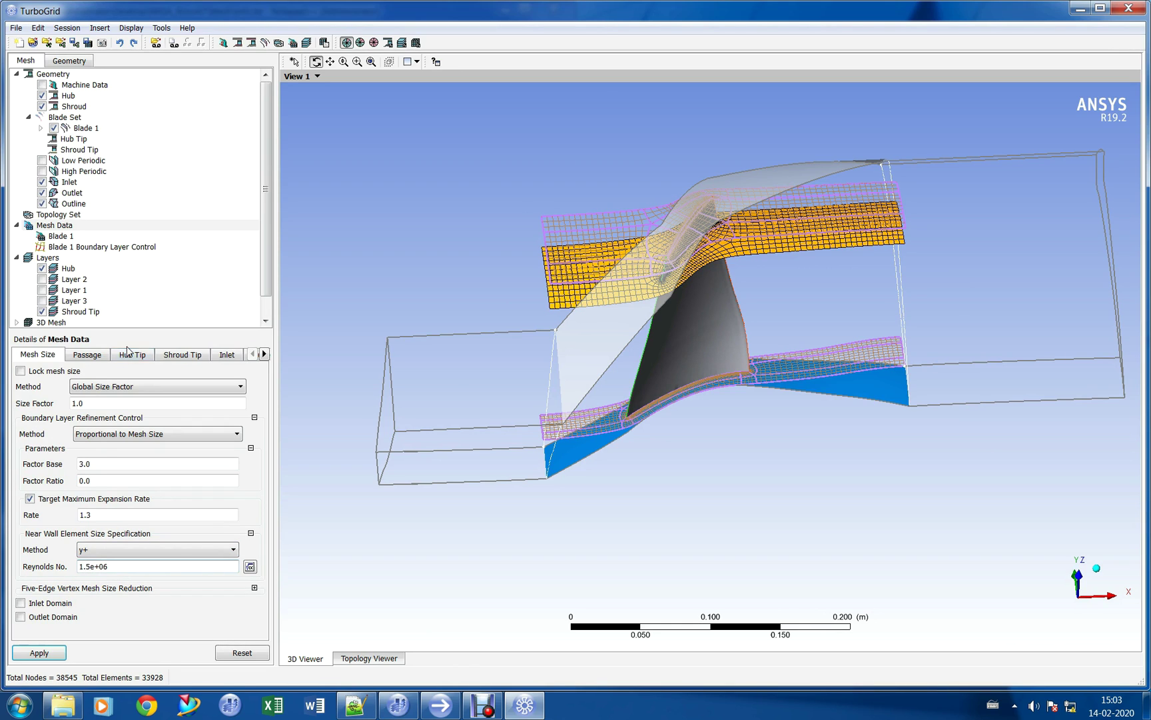
Step: Set the passage's spanwise distribution to Element Count and Size with 32 elements, 16 constant elements and hub y+ 5, and apply it
left_click(97, 358)
left_click(102, 388)
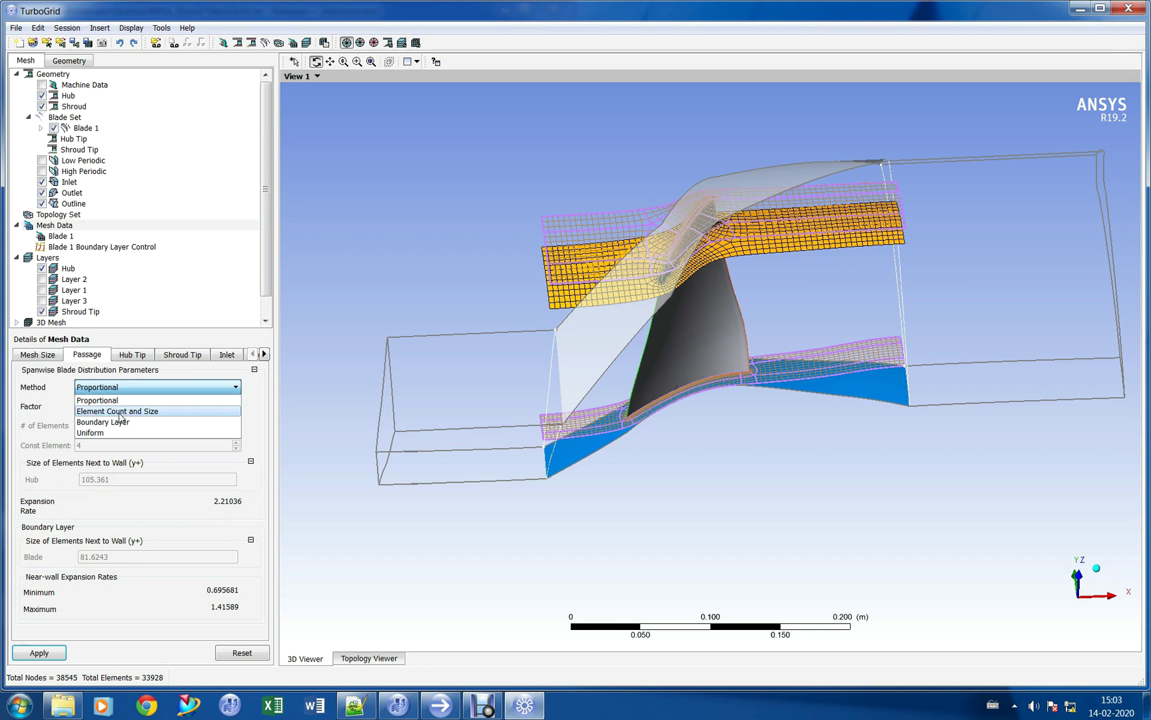
left_click(126, 403)
left_click_drag(113, 407, 55, 413)
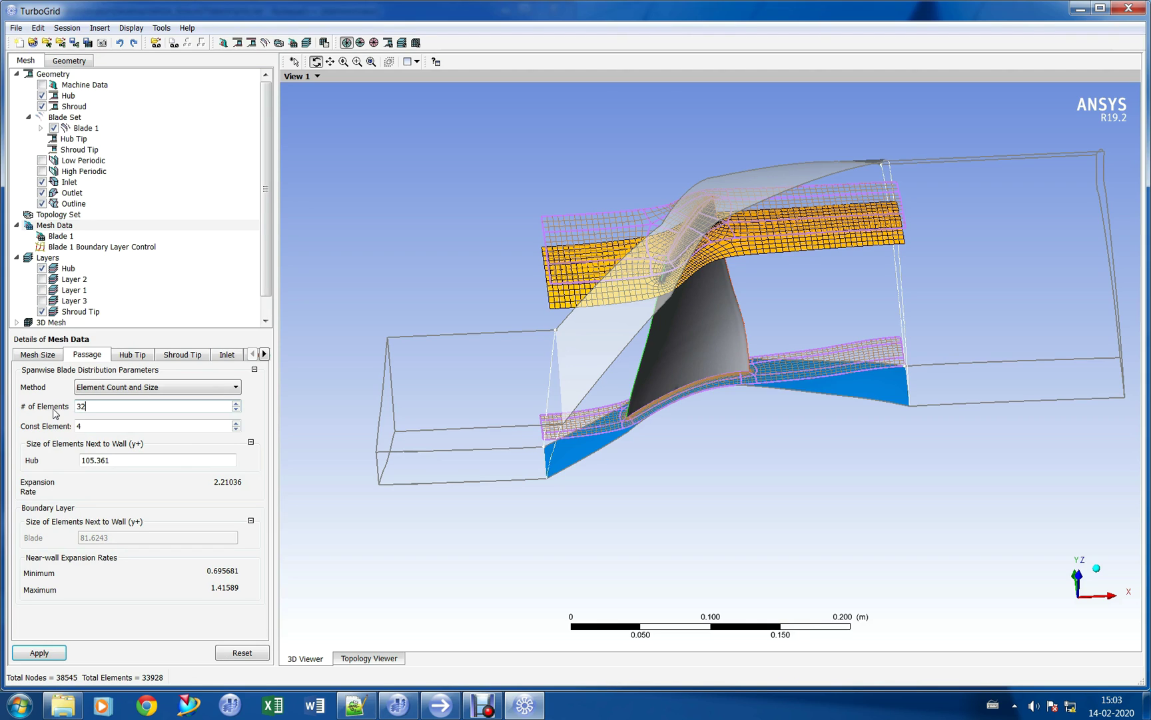
key("Tab")
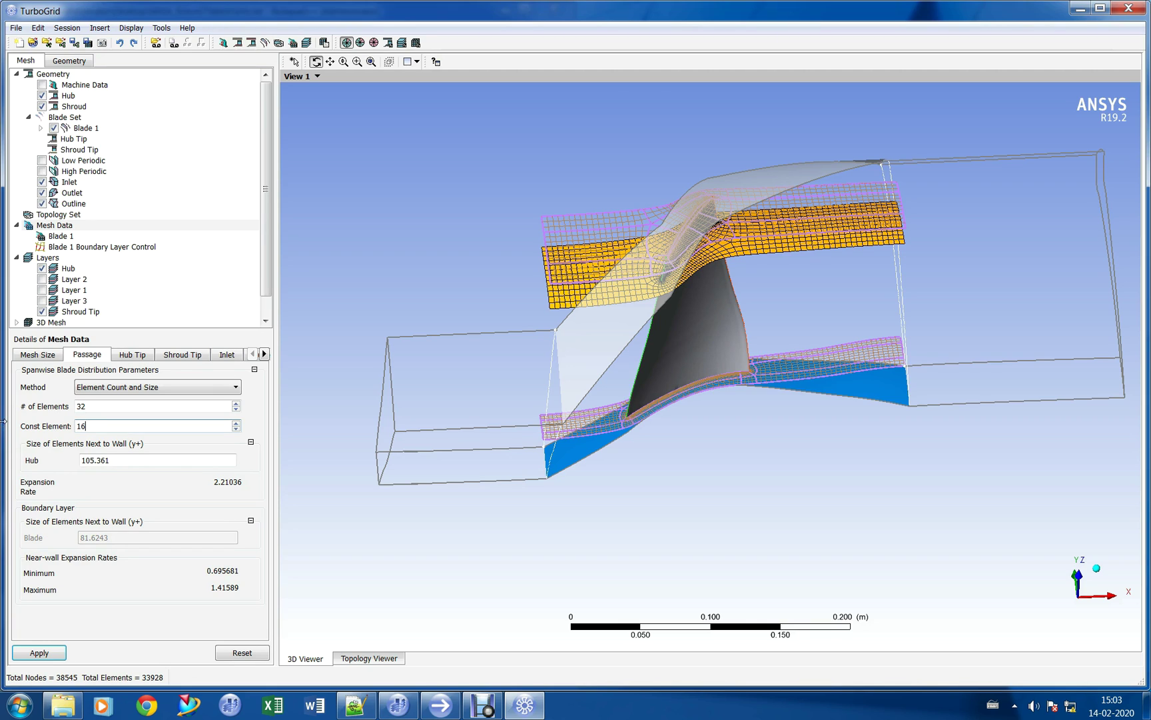
left_click(135, 460)
type("5")
left_click(39, 653)
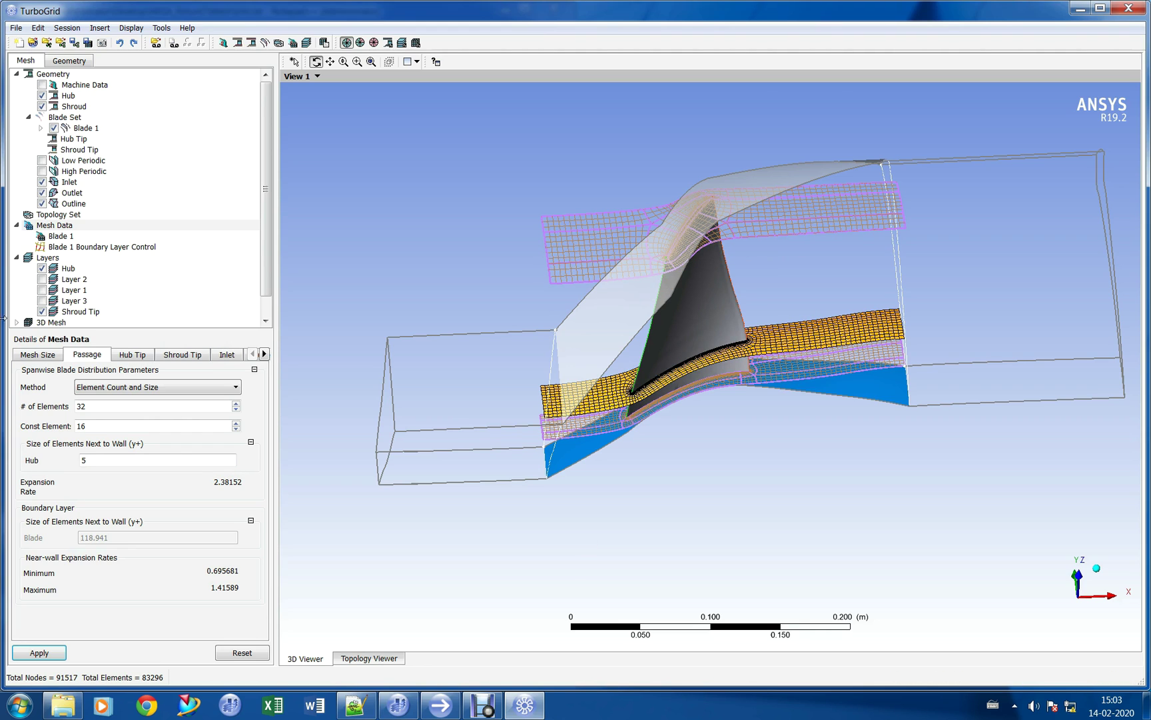
Step: Set the boundary layer refinement method to First Element Offset with Offset Y+ 5, apply it, and check the passage parameters
left_click(42, 356)
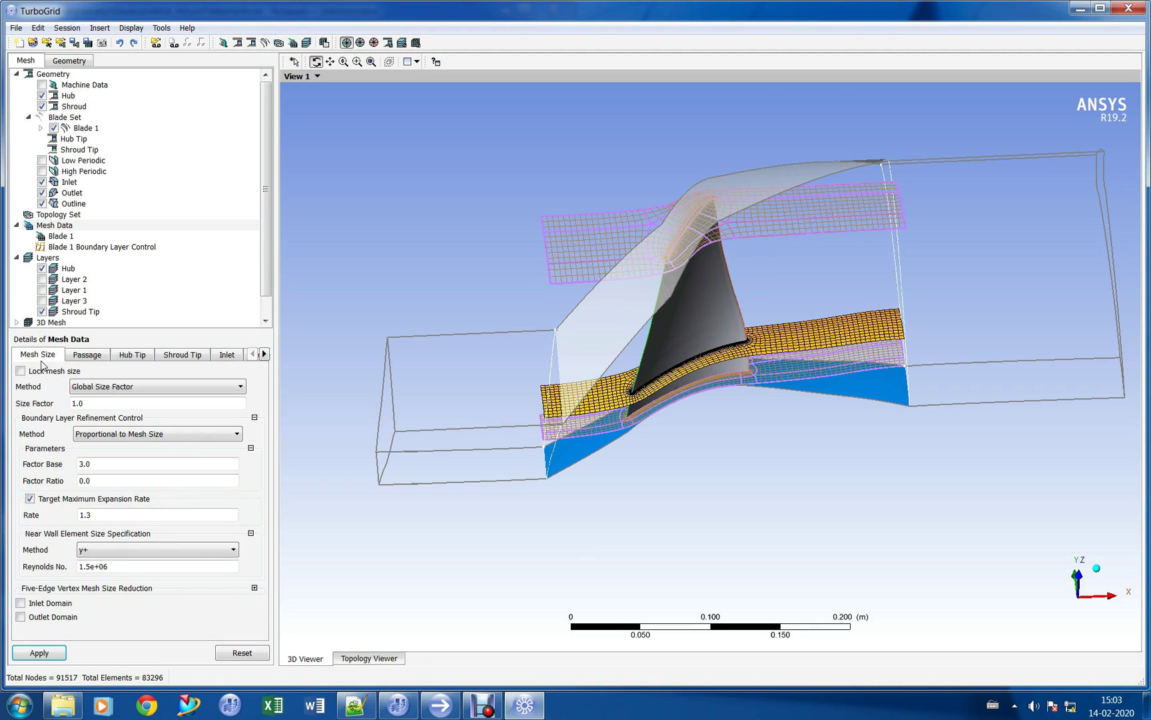
left_click(112, 437)
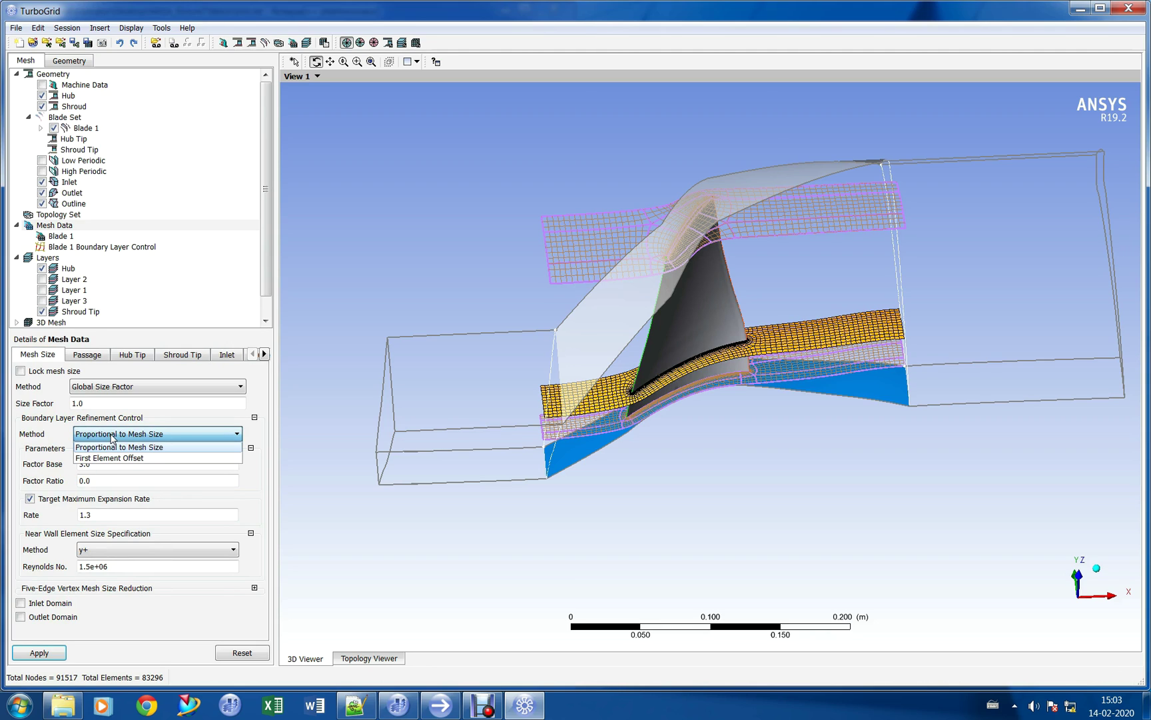
left_click(117, 459)
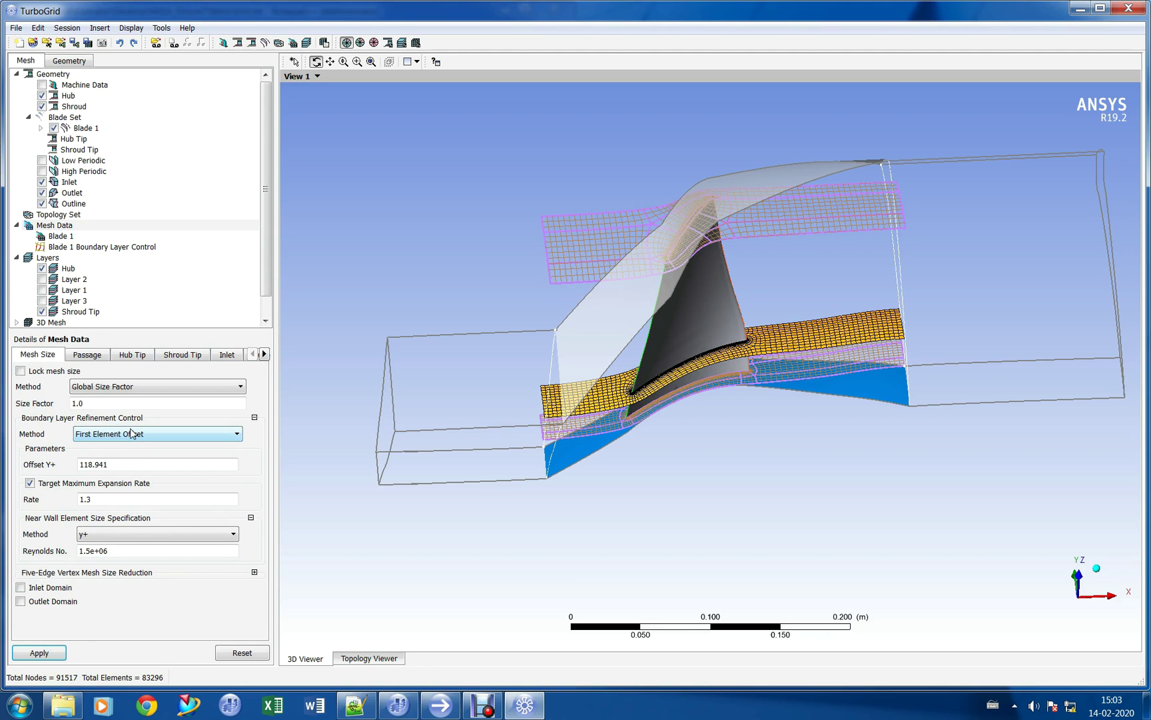
double_click(116, 468)
type("5")
left_click(39, 652)
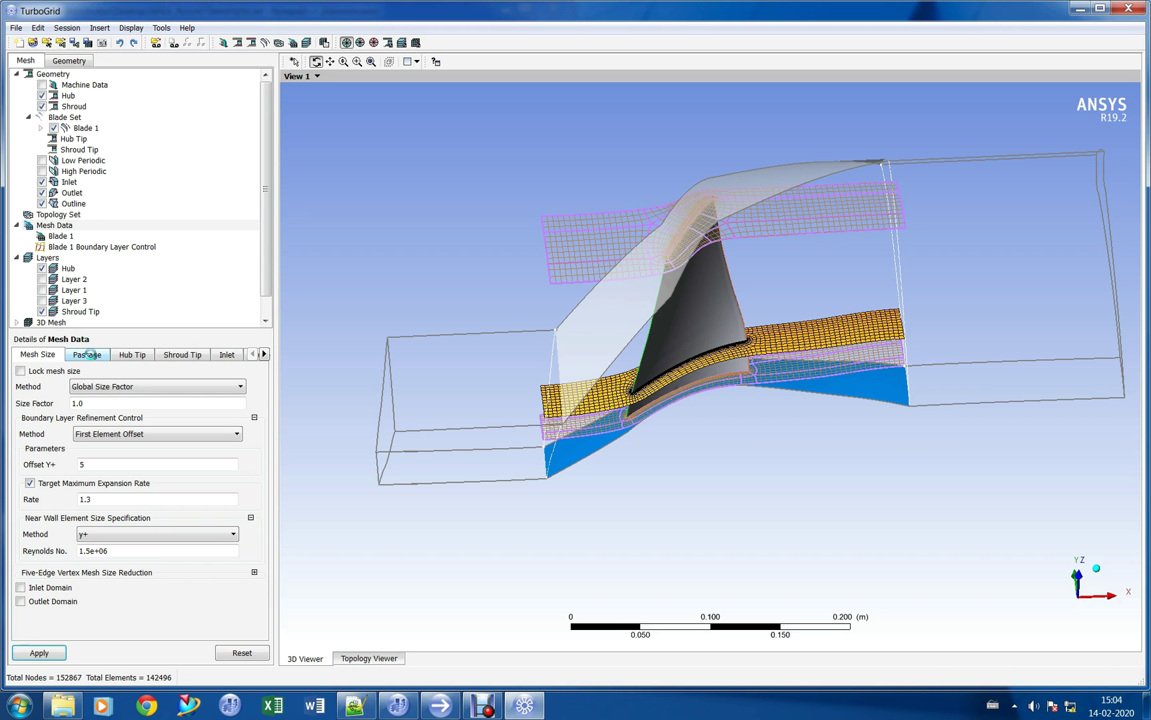
left_click(89, 353)
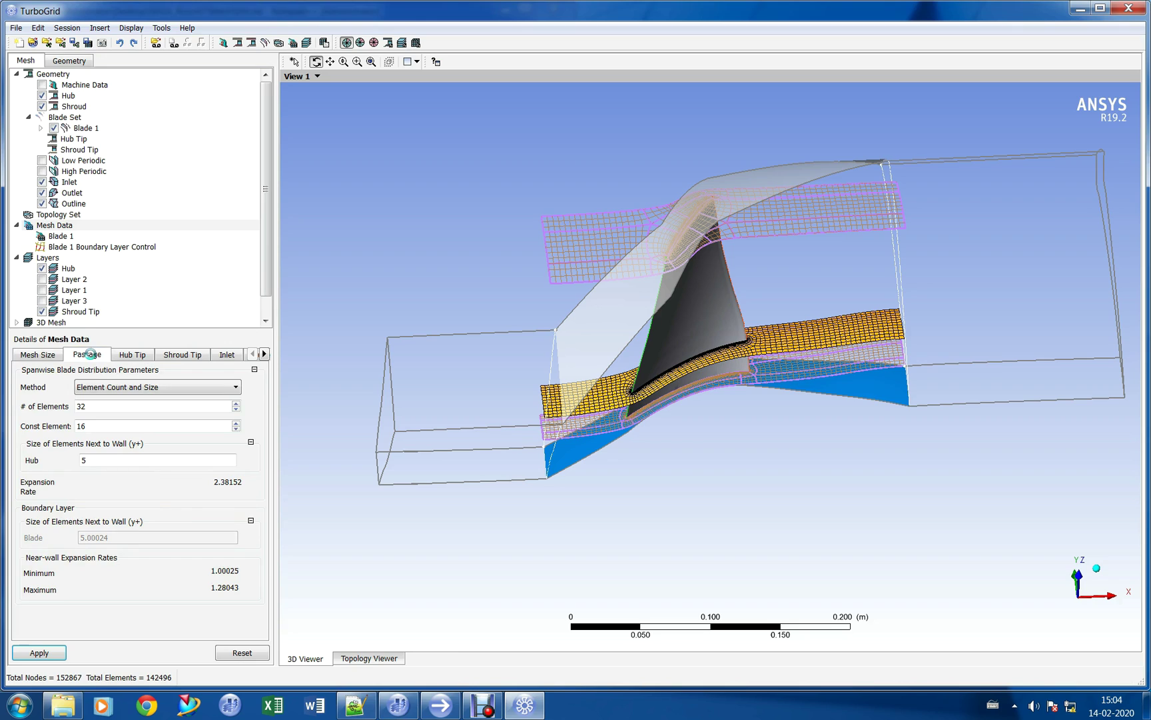
left_click(45, 354)
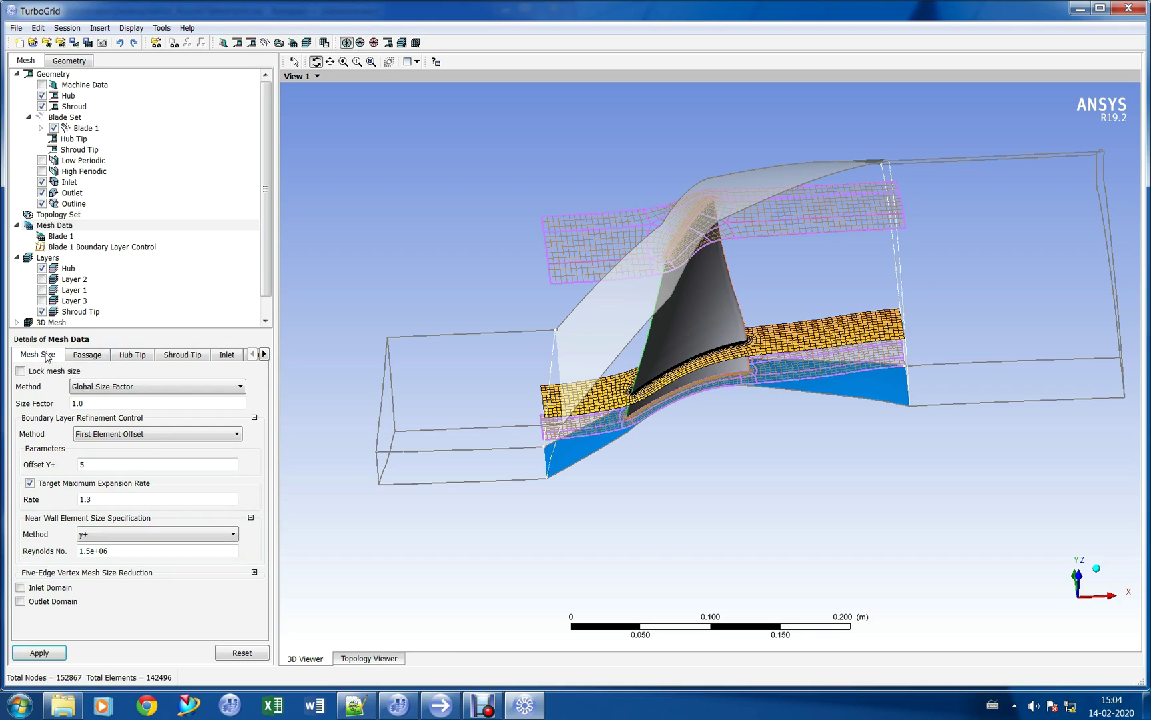
Step: Generate the 3D mesh from Mesh Data and display its INLET surface mesh
right_click(78, 226)
left_click(115, 256)
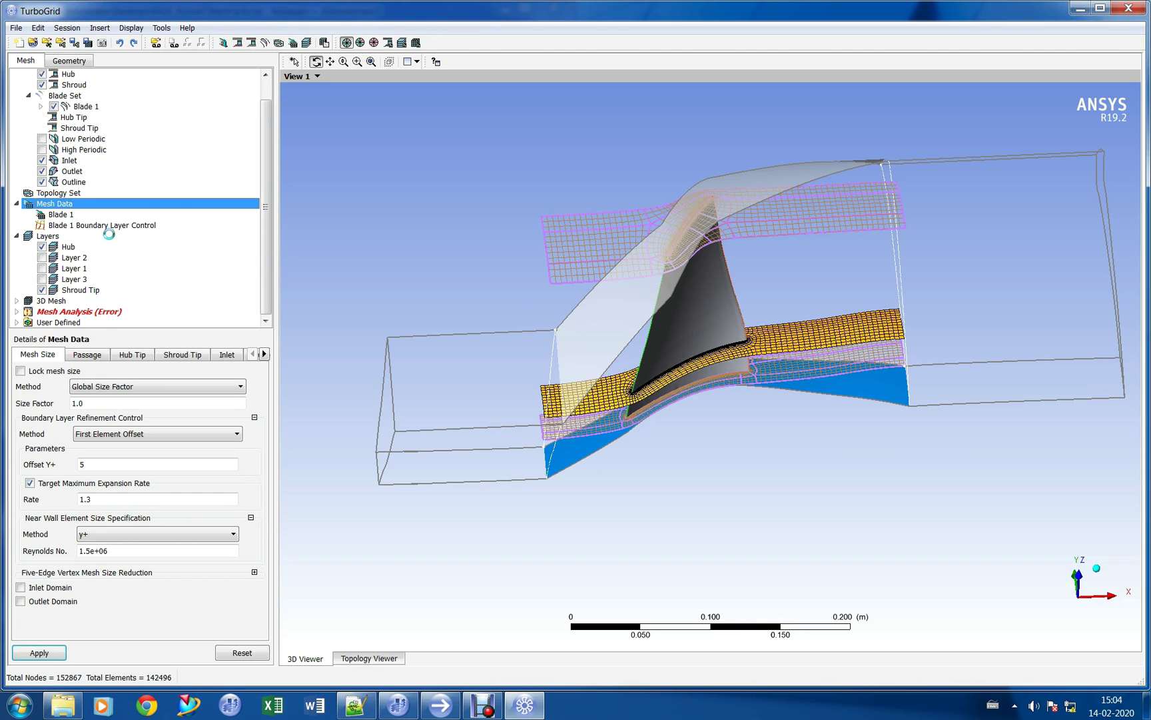
left_click(16, 302)
scroll(18, 303, "down", 4)
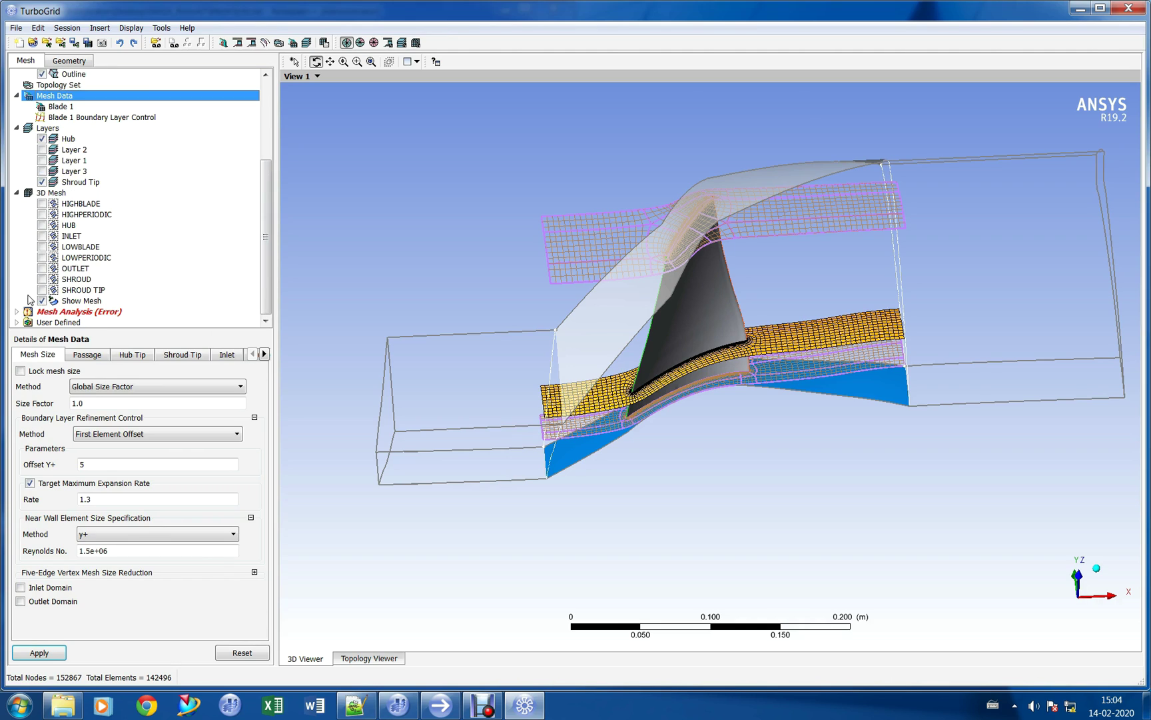
left_click(41, 236)
left_click_drag(419, 268, 376, 360)
scroll(375, 359, "up", 3)
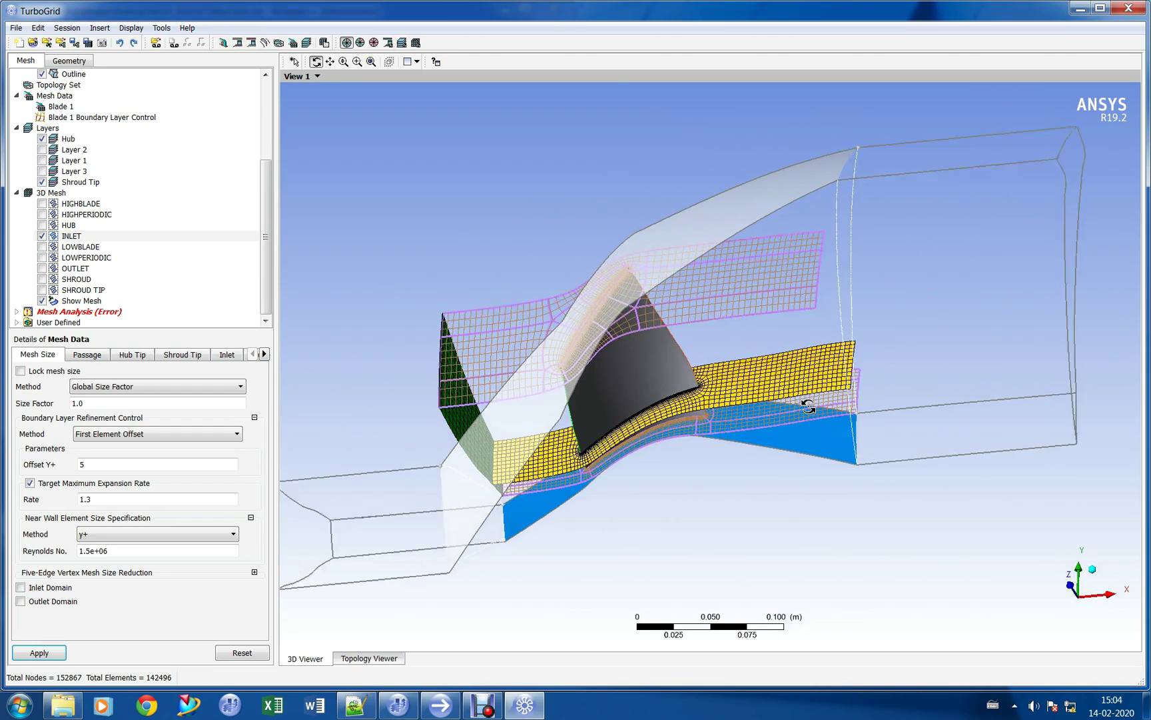
Step: Hide Blade 1 and examine the hub layer mesh around the blade edge together with the inlet mesh
scroll(595, 410, "up", 1)
left_click(358, 61)
left_click_drag(715, 372, 653, 424)
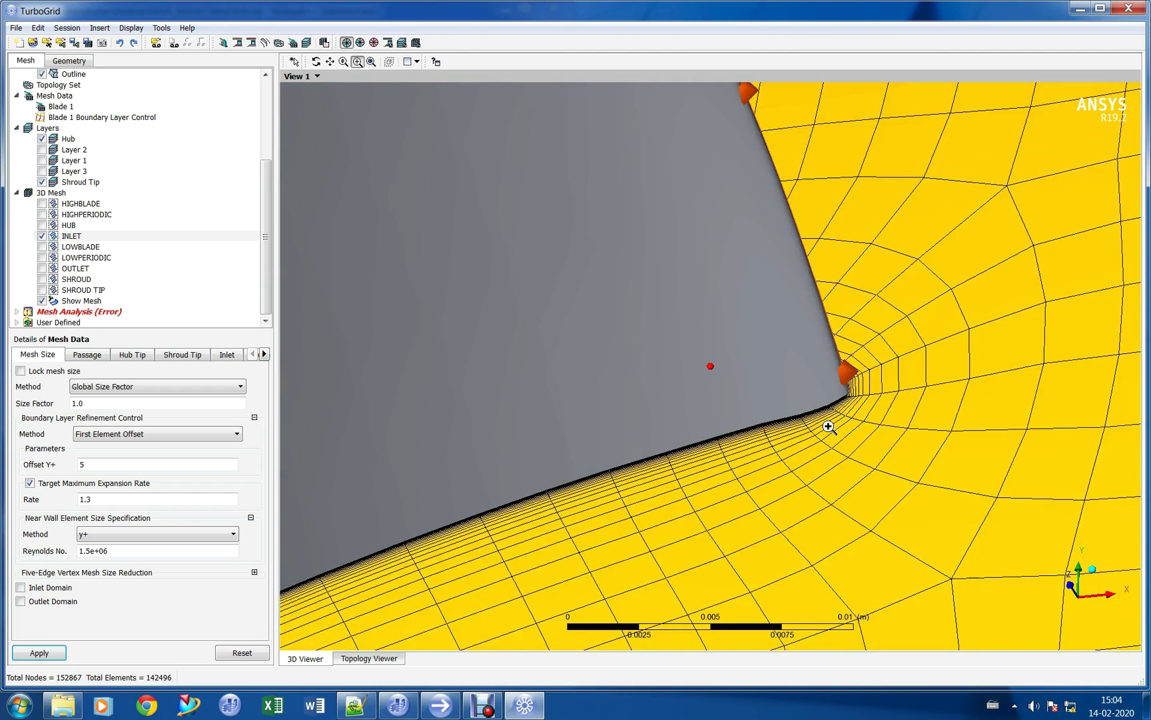
scroll(37, 110, "up", 4)
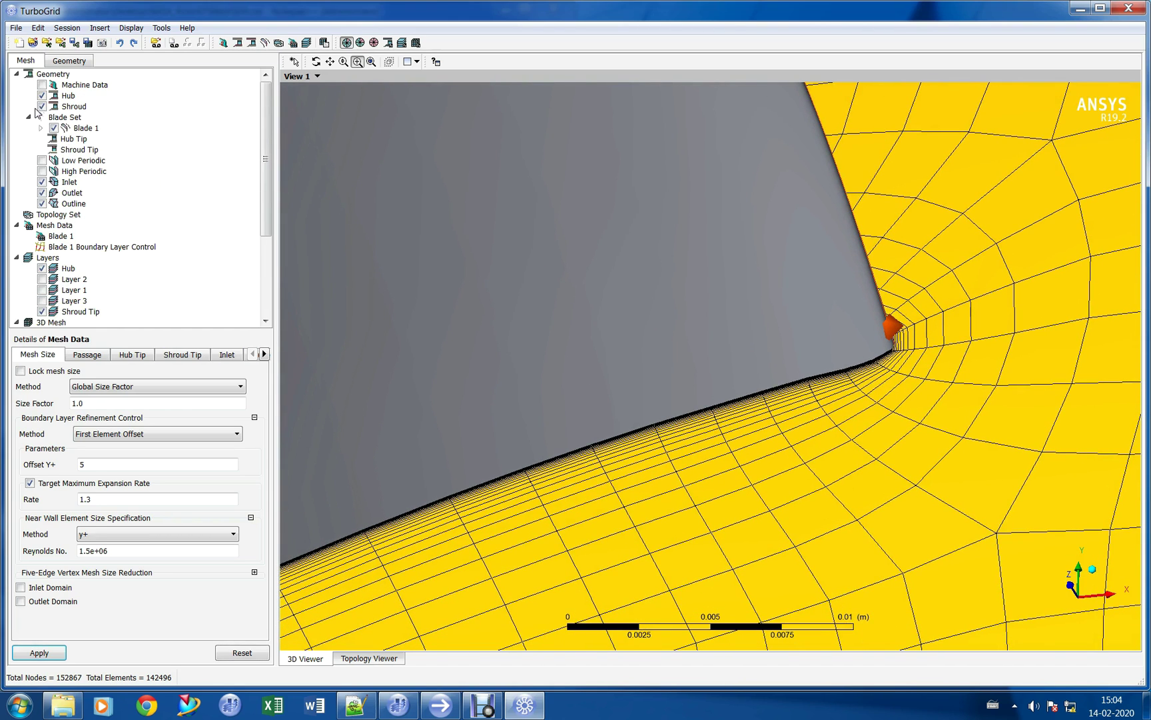
left_click(54, 128)
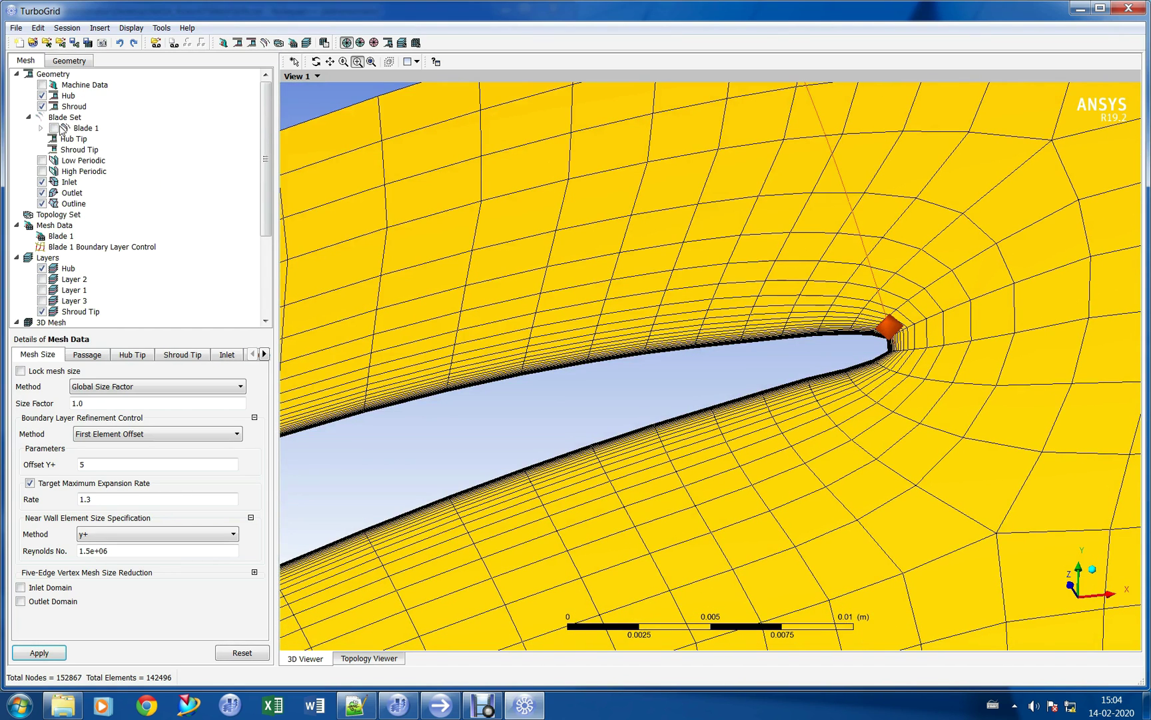
middle_click_drag(686, 313, 656, 300)
left_click(346, 42)
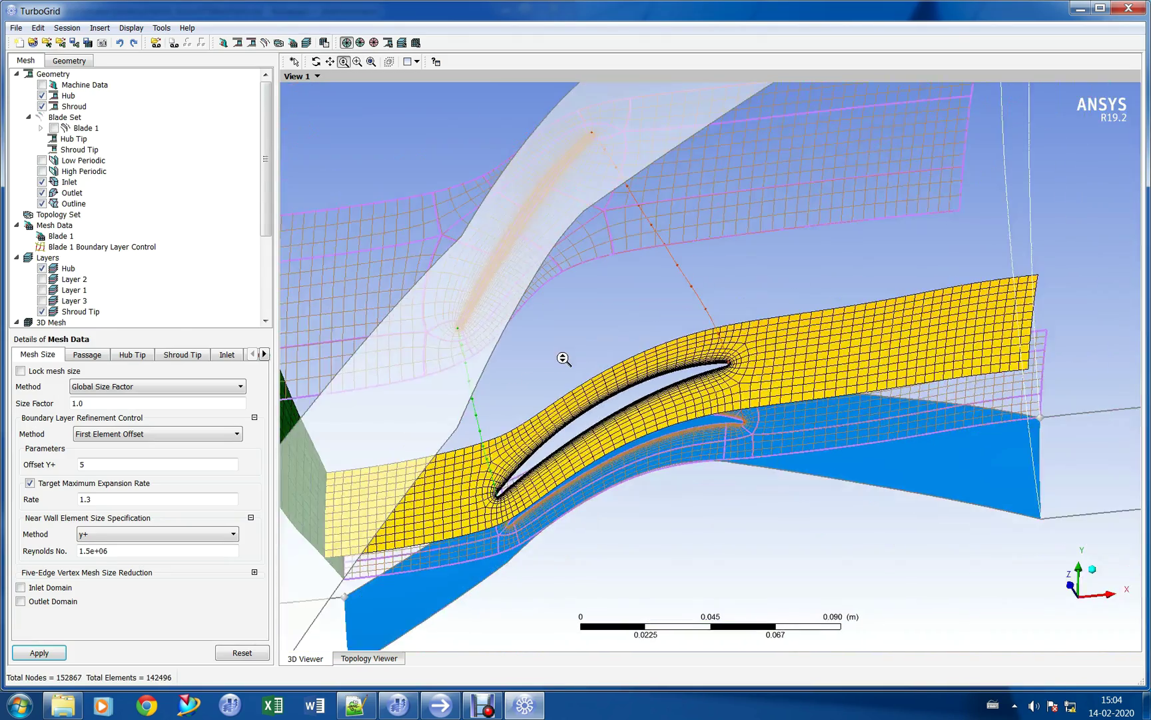
middle_click_drag(595, 407, 704, 359)
scroll(665, 406, "down", 3)
scroll(704, 358, "down", 3)
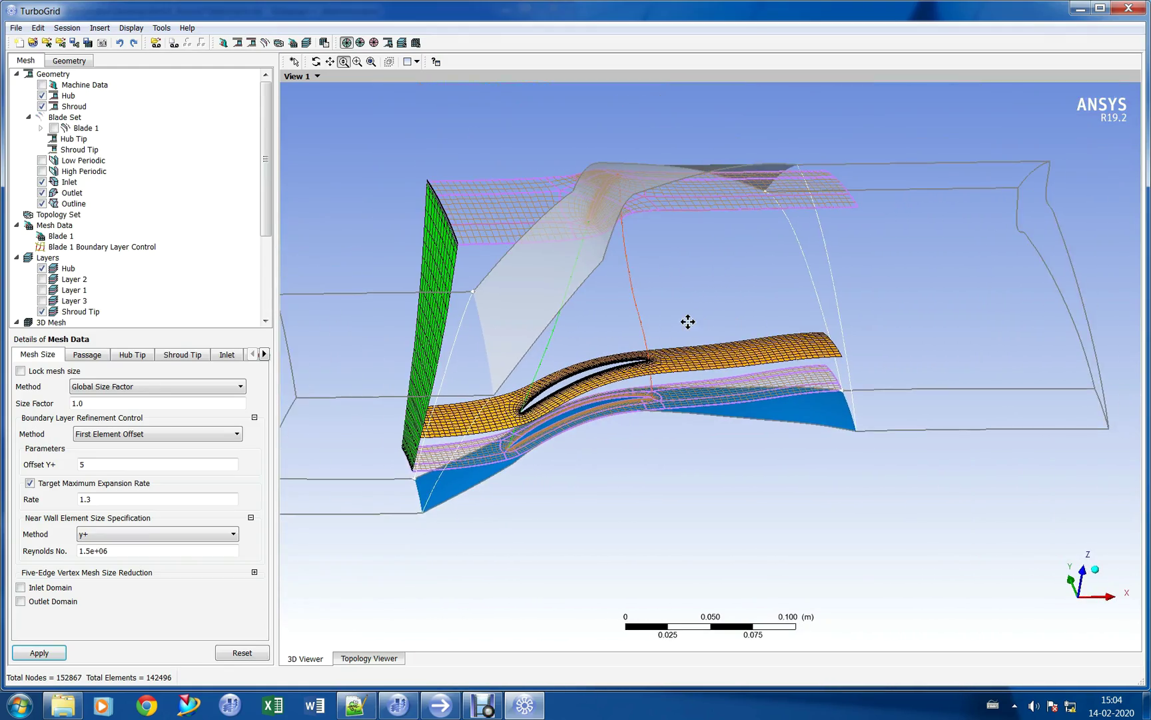
middle_click_drag(705, 341, 723, 342)
scroll(103, 227, "down", 4)
left_click(104, 236)
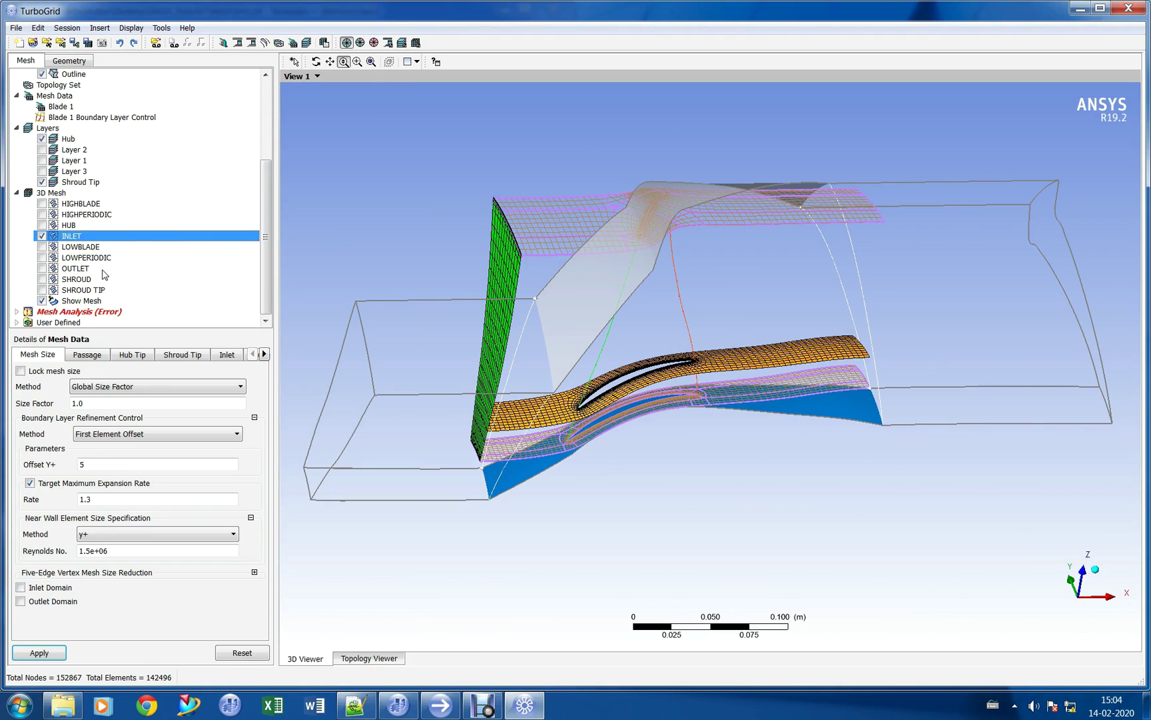
Step: Review the Mesh Analysis statistics for the ALL domain, including the maximum edge measure, and close them
left_click(15, 27)
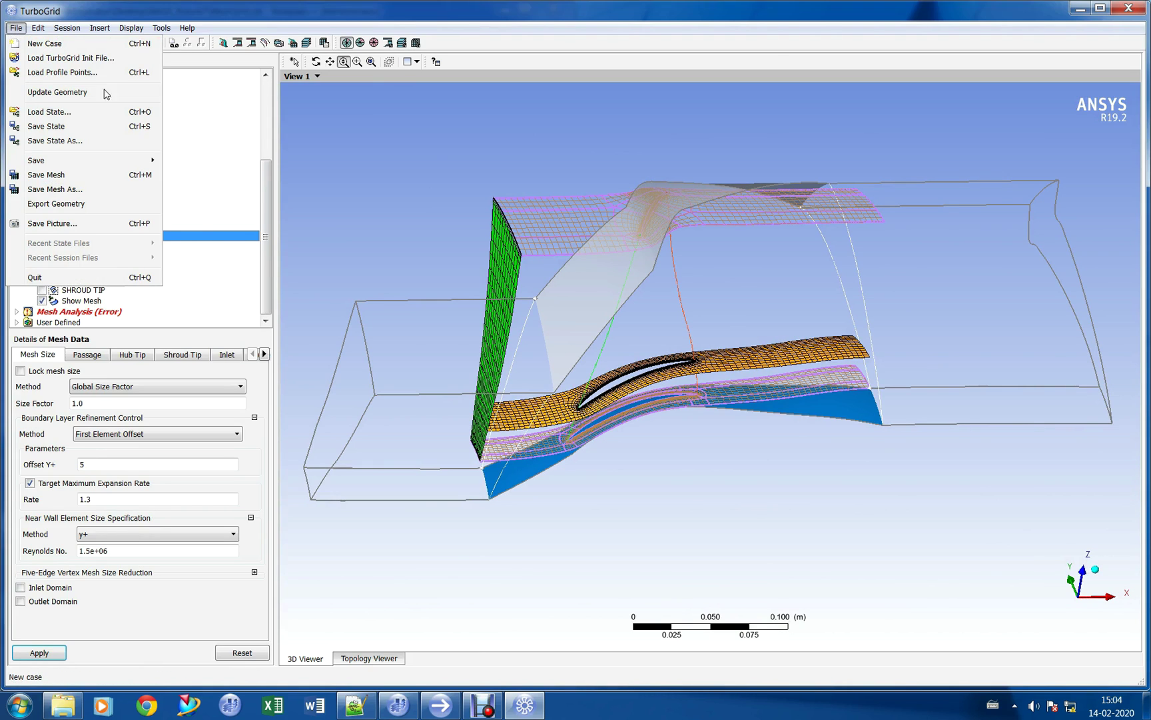
left_click(128, 311)
double_click(128, 312)
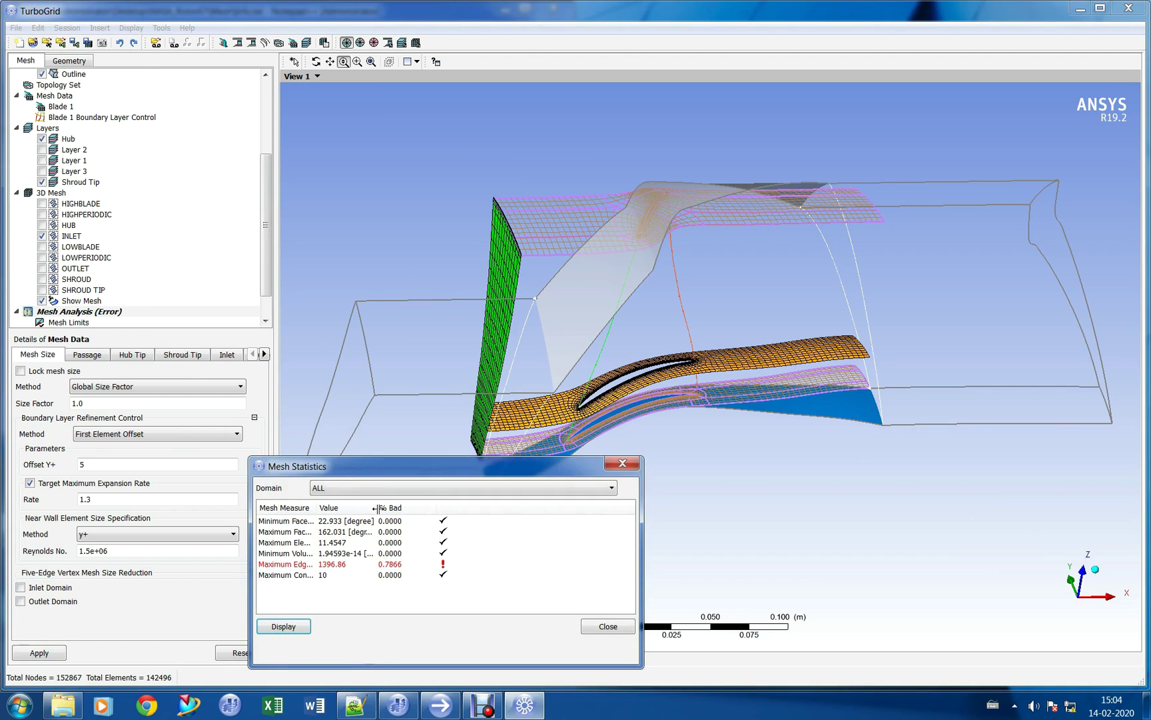
left_click(344, 564)
left_click(598, 629)
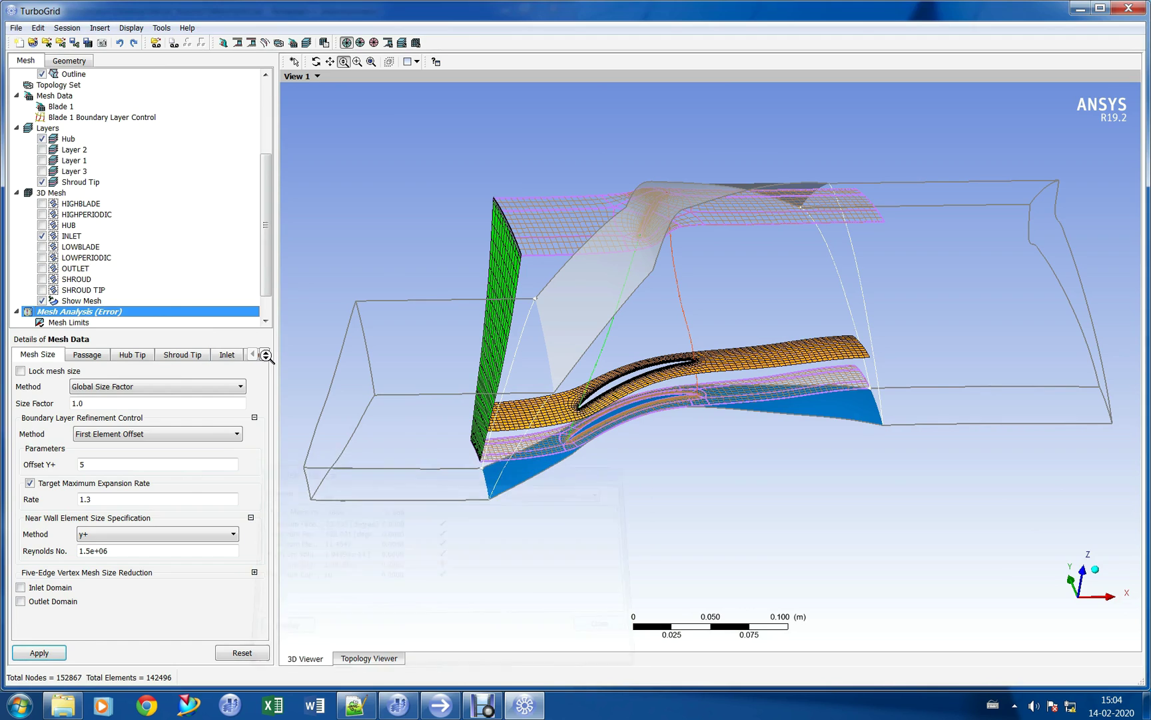
Step: Save the TurboGrid state as Rotor67 in the NASA_Rotor67 Mesh folder
left_click(16, 29)
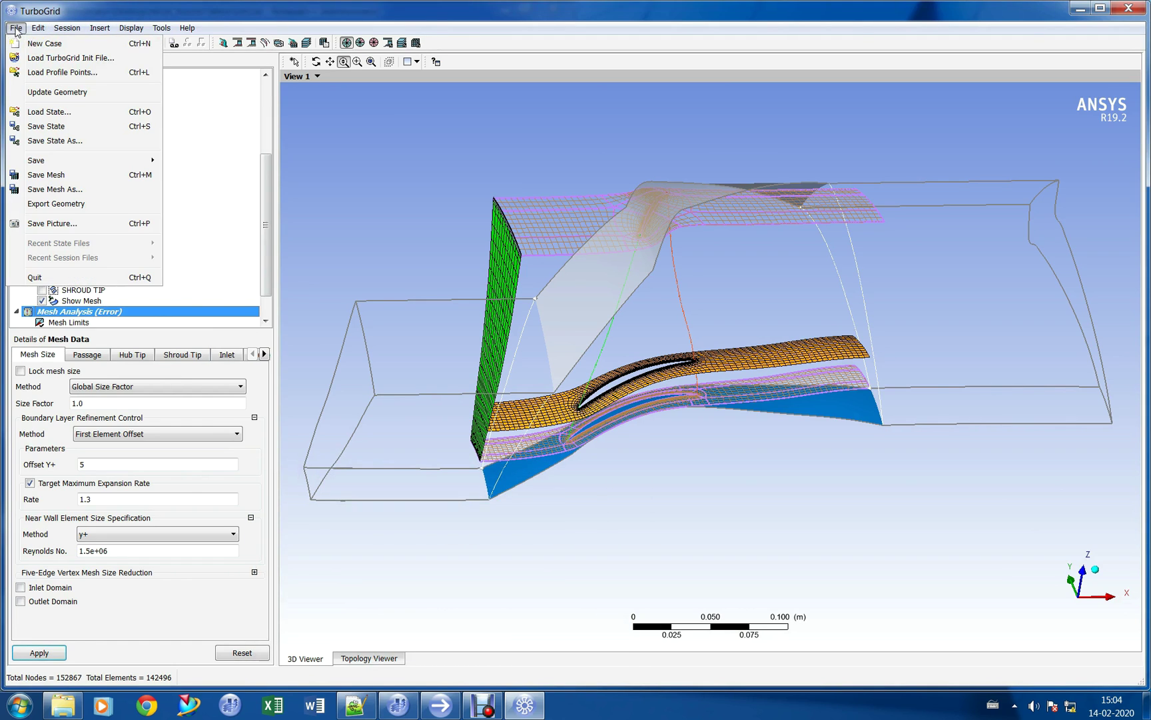
left_click(77, 140)
left_click(413, 274)
double_click(413, 274)
left_click(376, 446)
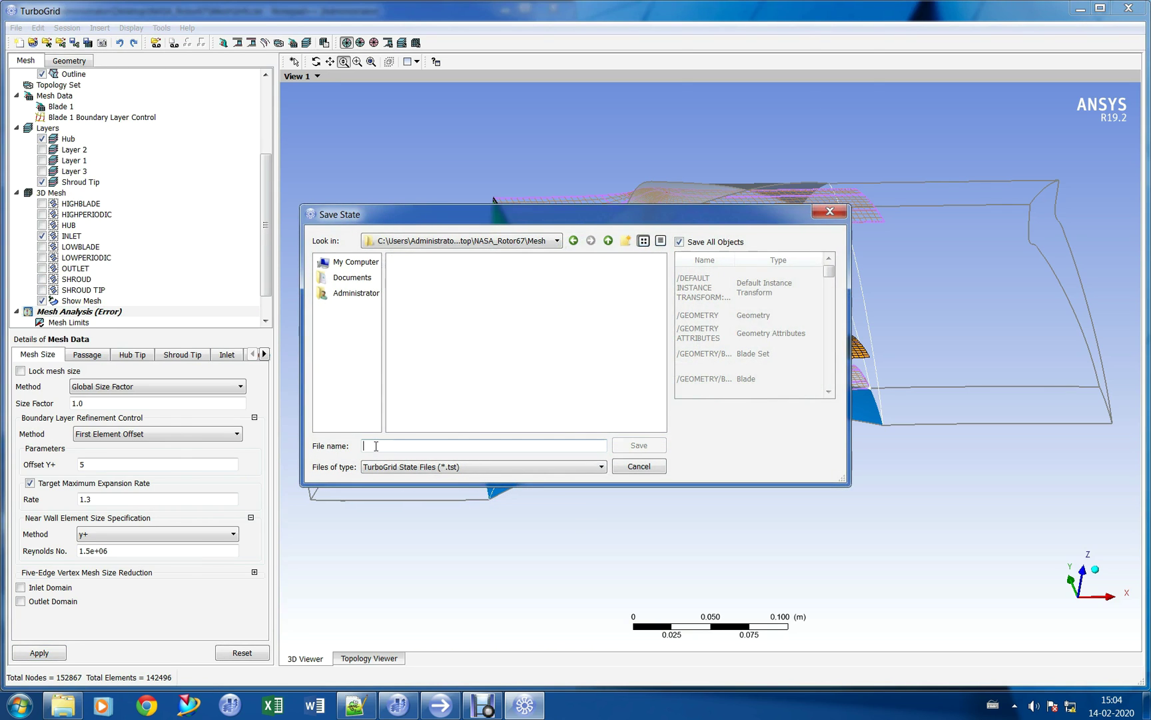
type("Rotor67")
key("Return")
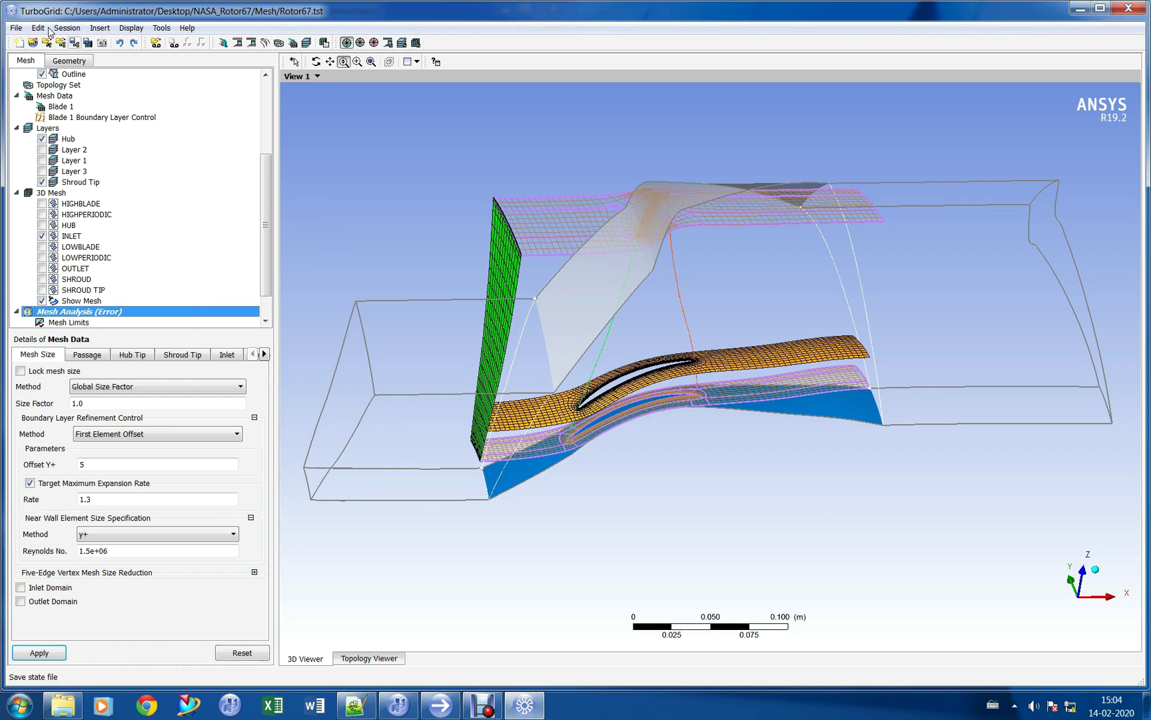
Step: Save the mesh in the Mesh folder as ANSYS CFX type in metres, combined in one domain and one file
left_click(15, 27)
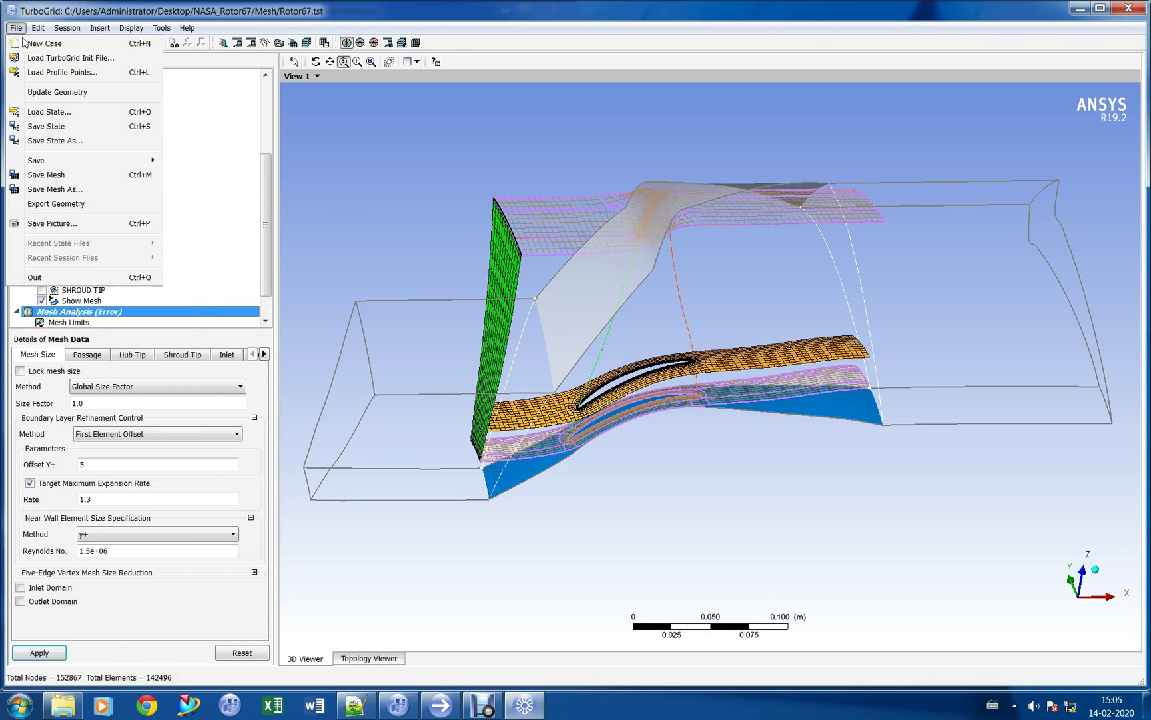
left_click(70, 189)
double_click(413, 273)
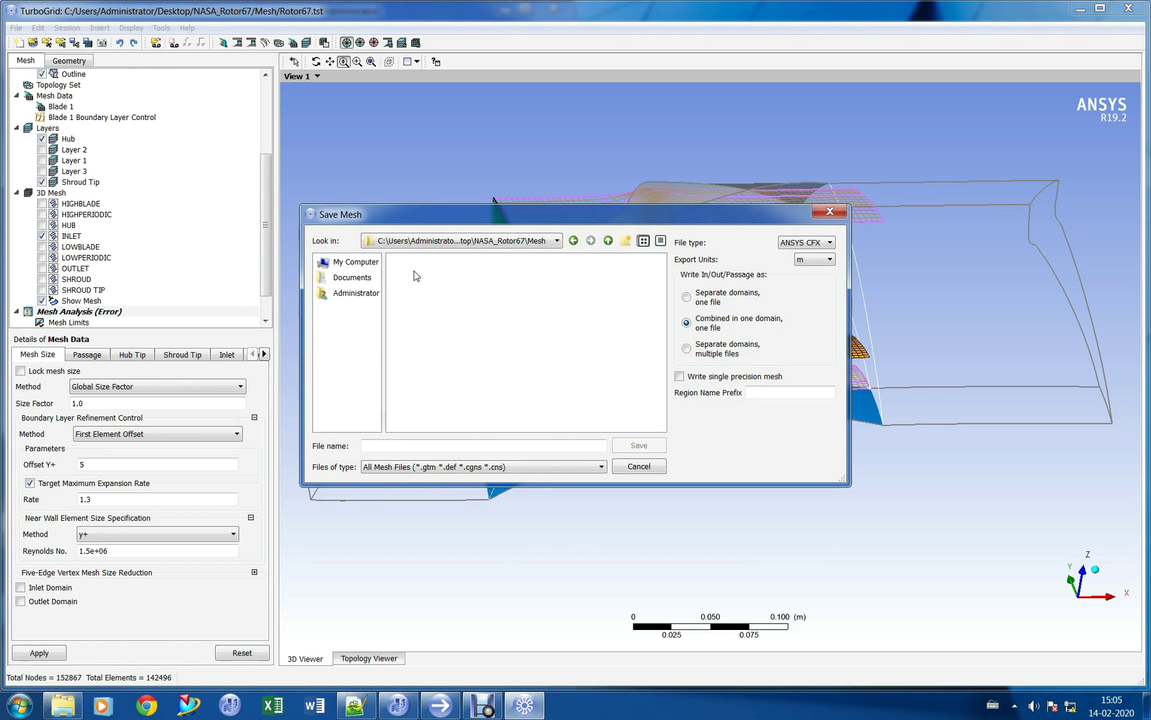
type("Roto")
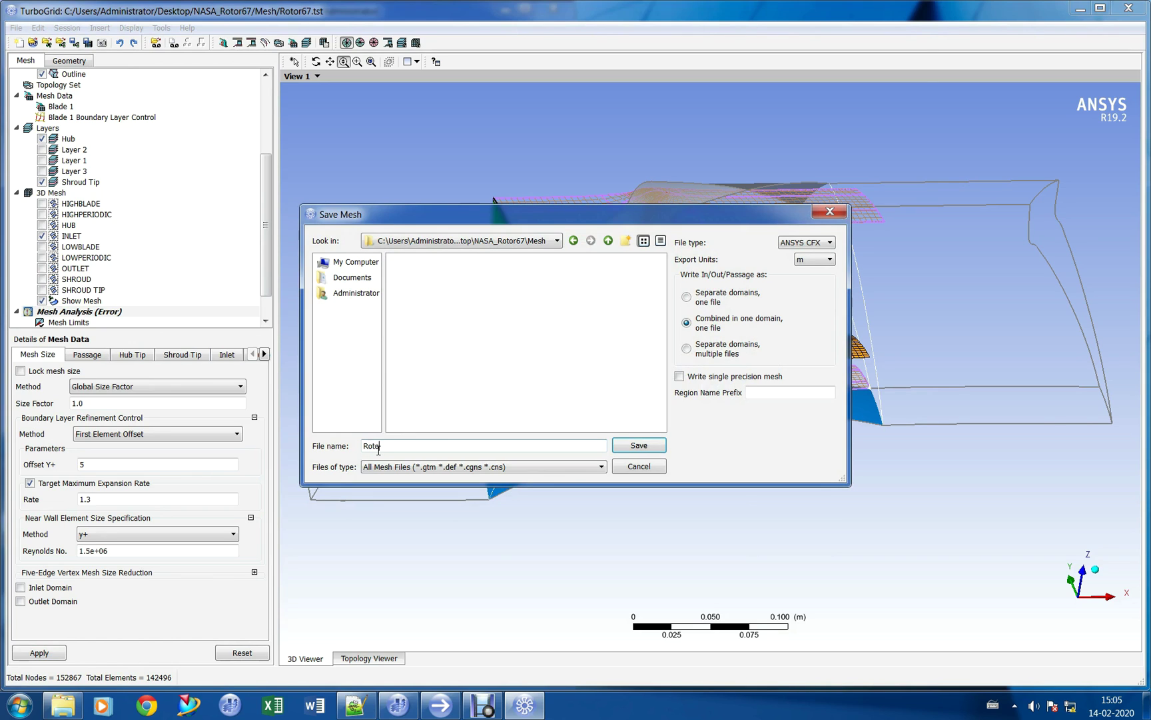
key("Return")
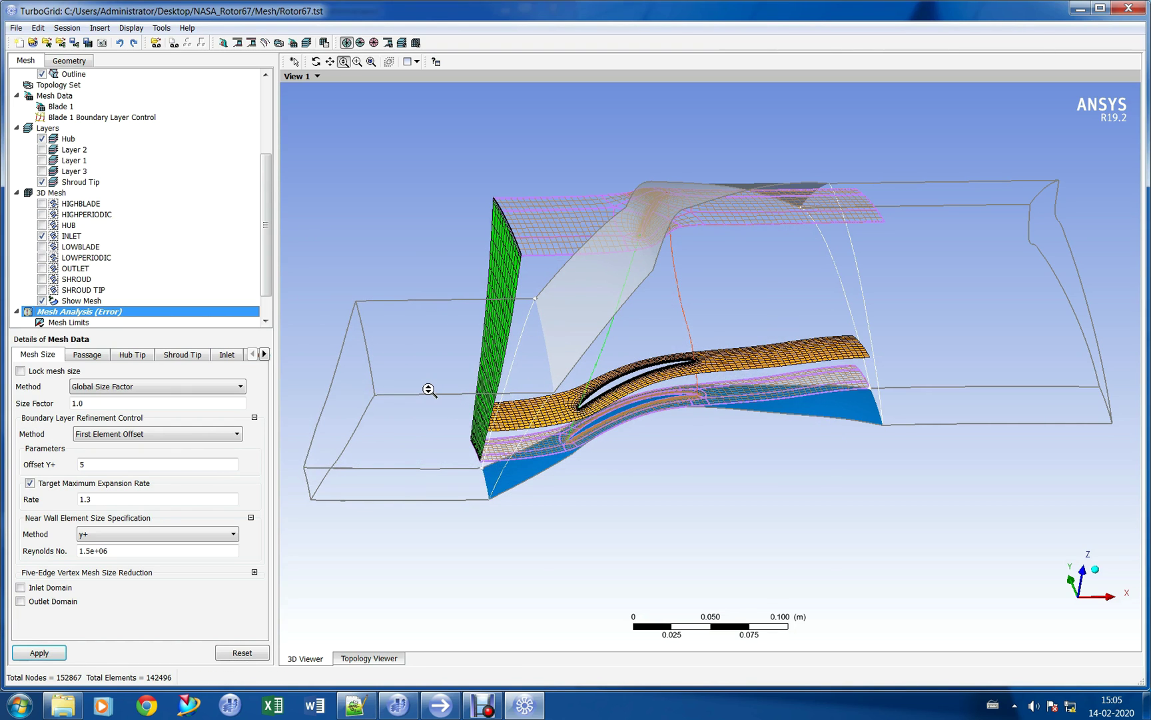
Step: Minimize TurboGrid, launch CFX-Pre from the CFX launcher, and create a new Turbomachinery case
left_click(1080, 9)
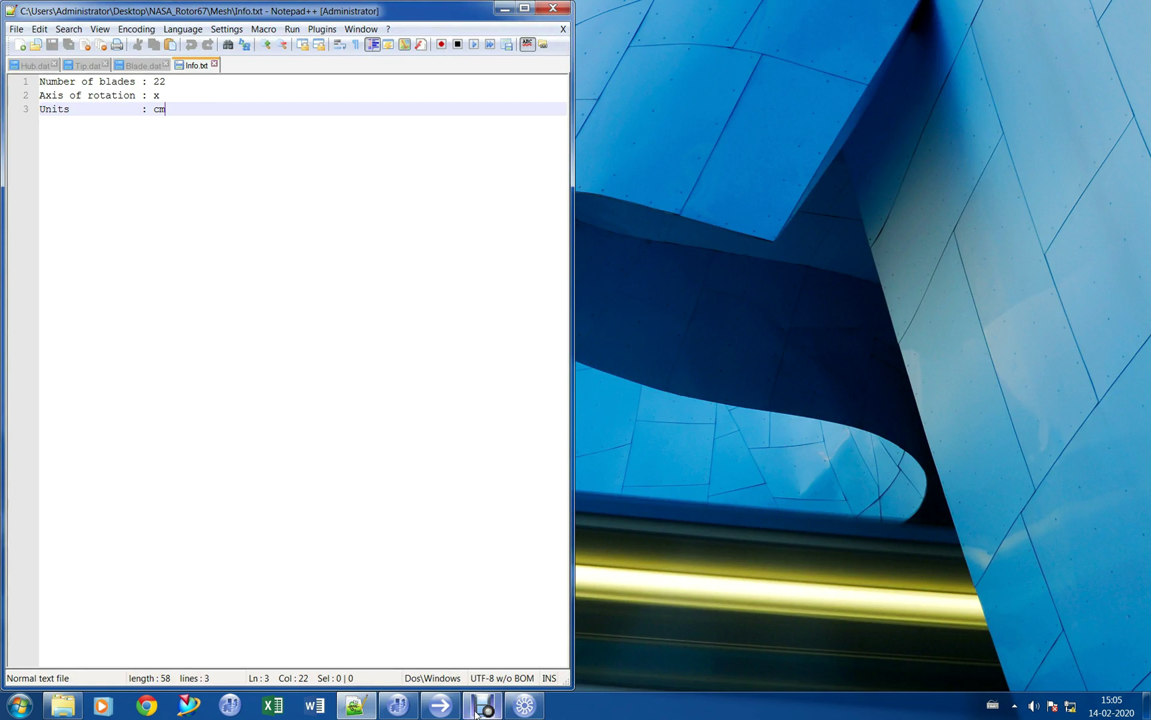
left_click(439, 704)
left_click(469, 245)
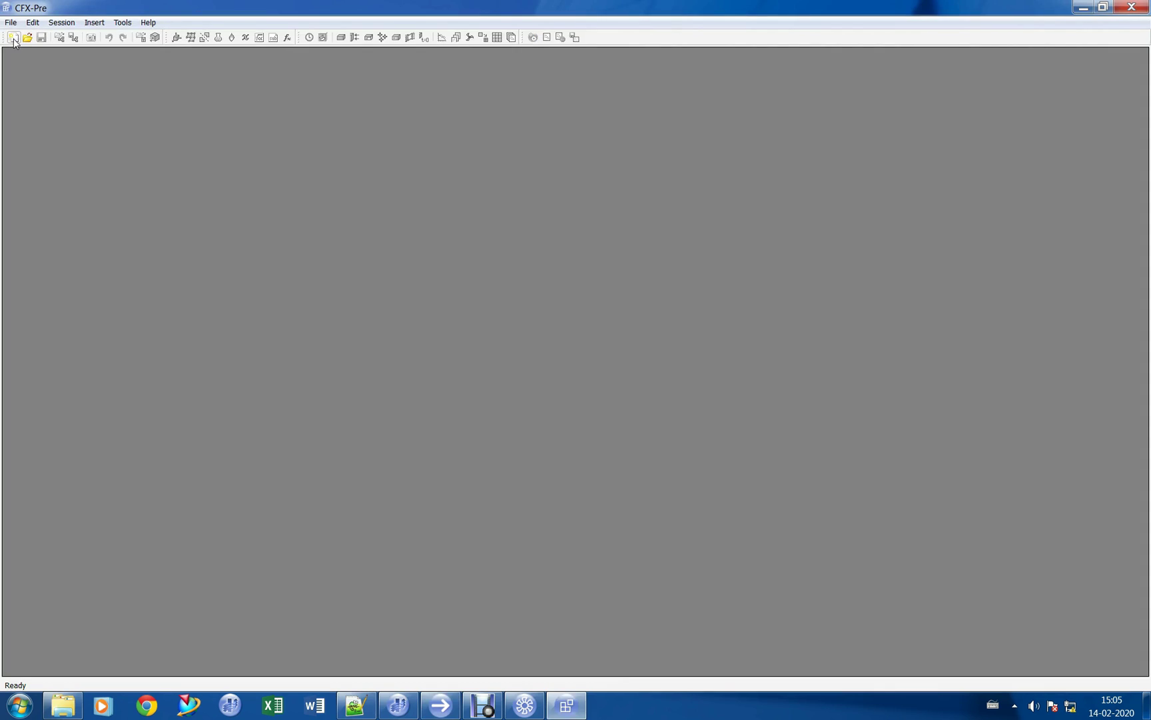
left_click(14, 38)
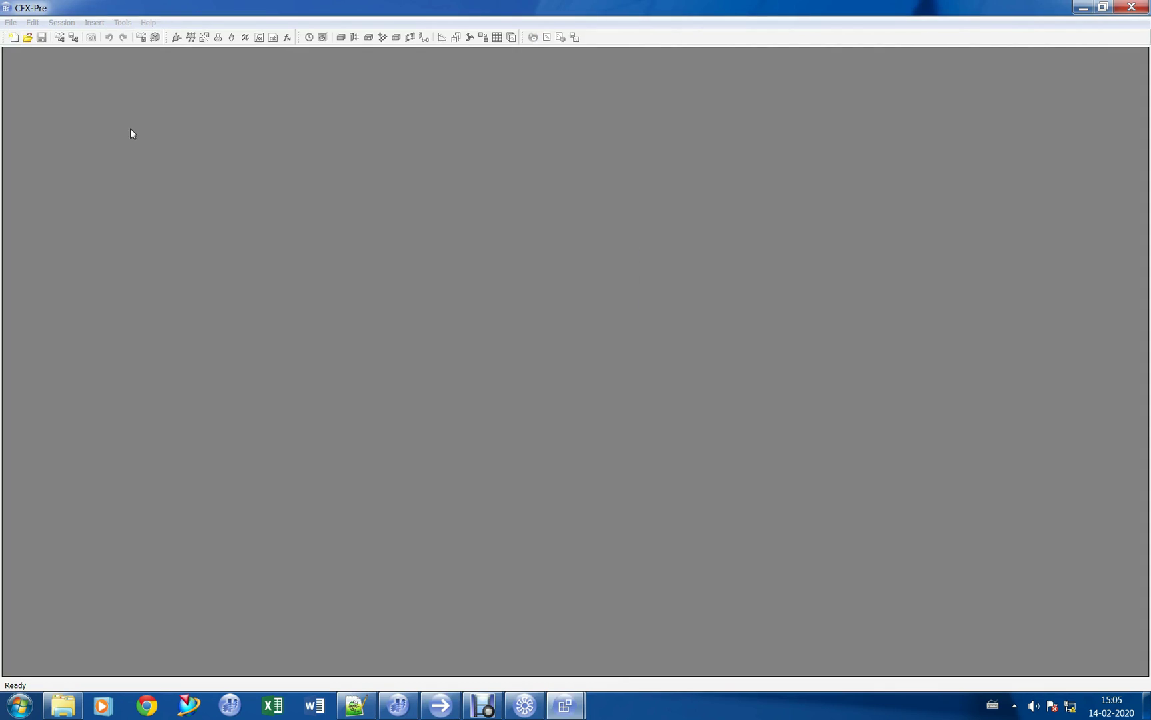
left_click(575, 325)
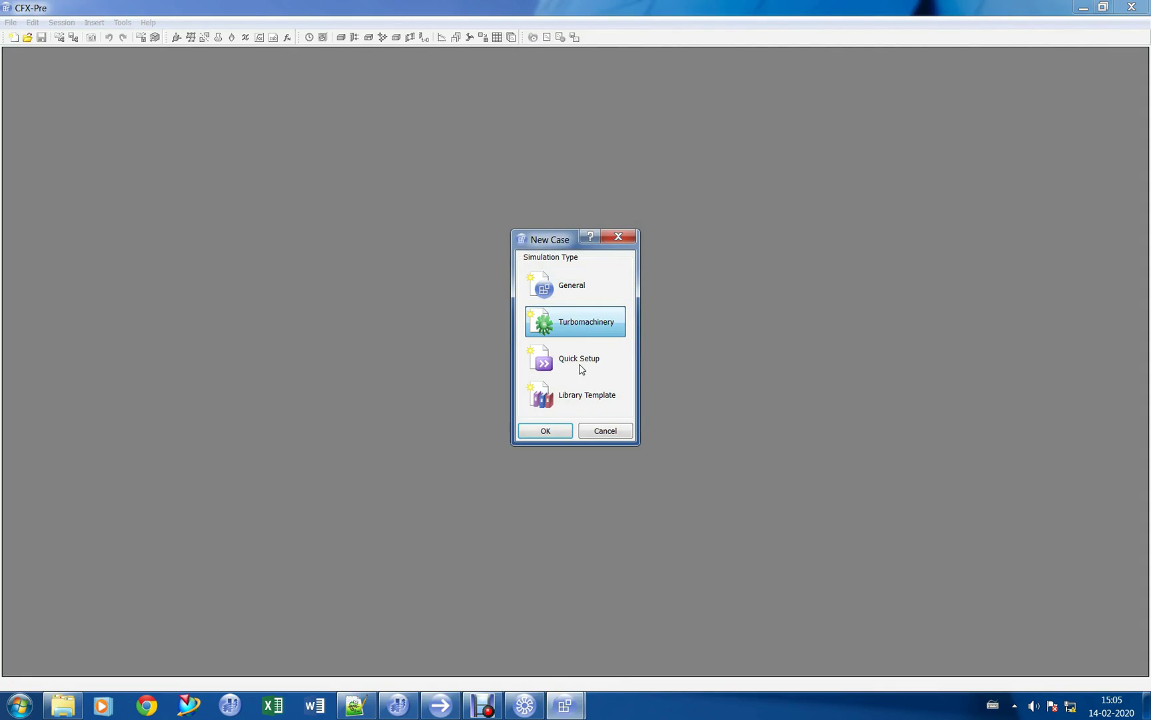
left_click(545, 430)
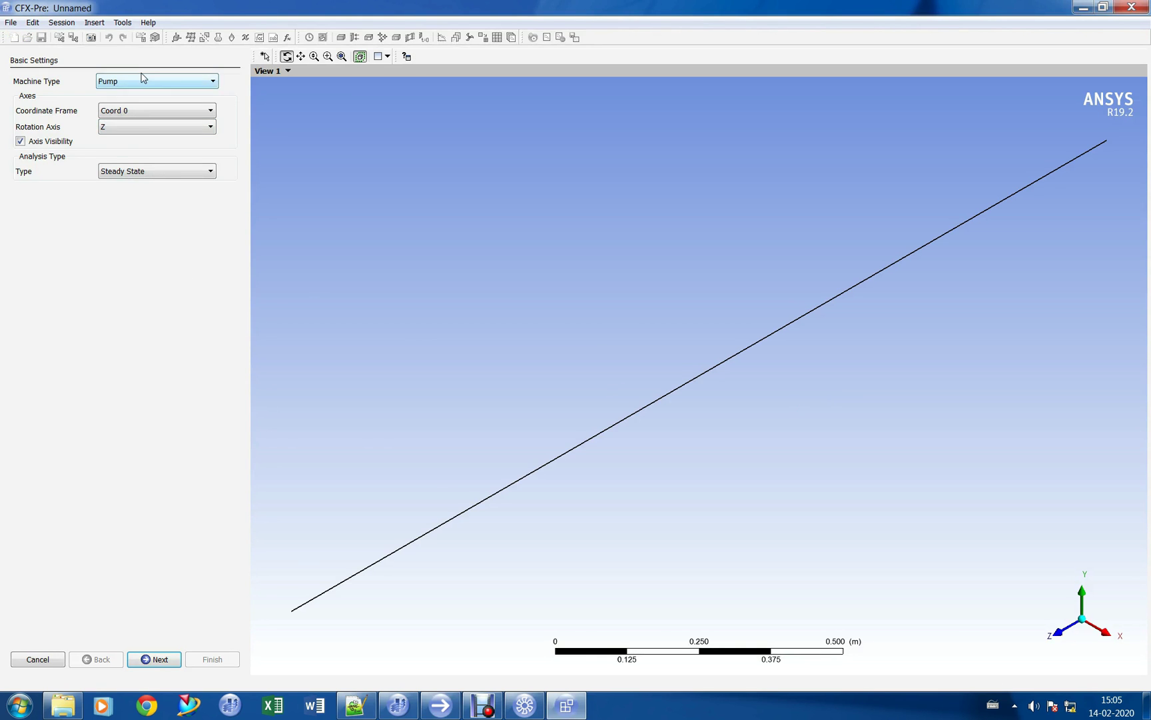
Step: Set the machine type to Axial Compressor with rotation axis X, keep Steady State, and continue to Component Definition
left_click(142, 78)
left_click(144, 115)
left_click(148, 135)
left_click(138, 140)
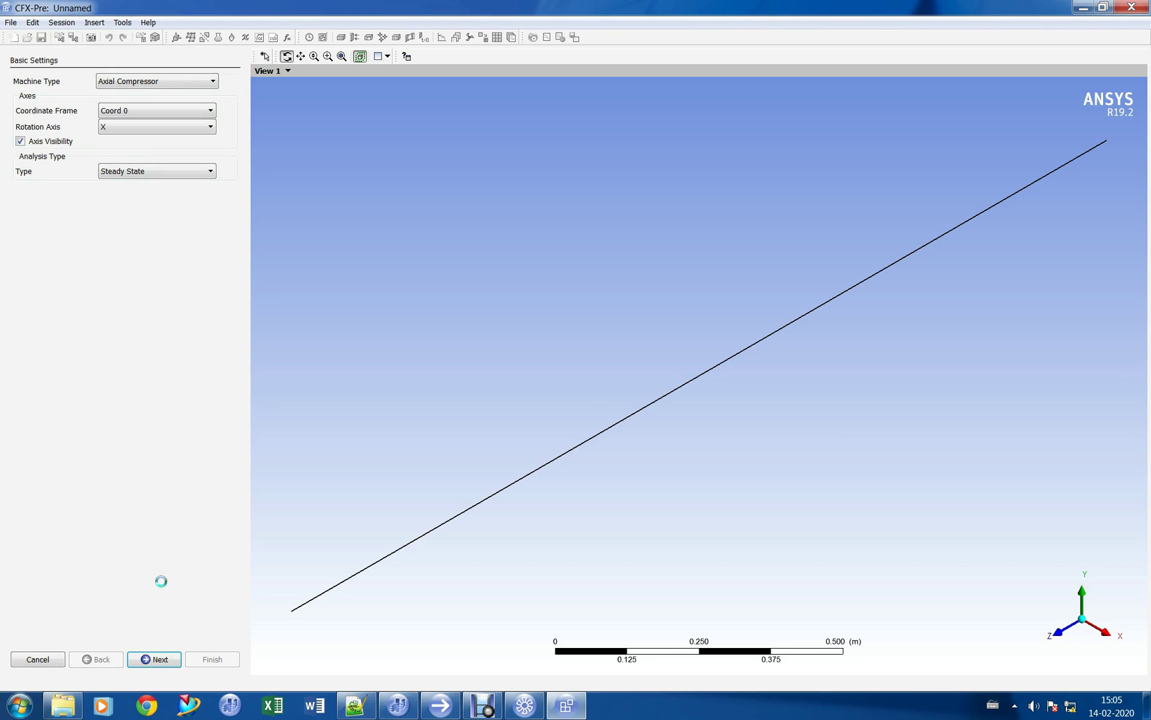
left_click(165, 662)
Step: Add a rotating component named R1 and set its rotational speed to 16043 rev min^-1
middle_click_drag(747, 308, 399, 316)
right_click(76, 108)
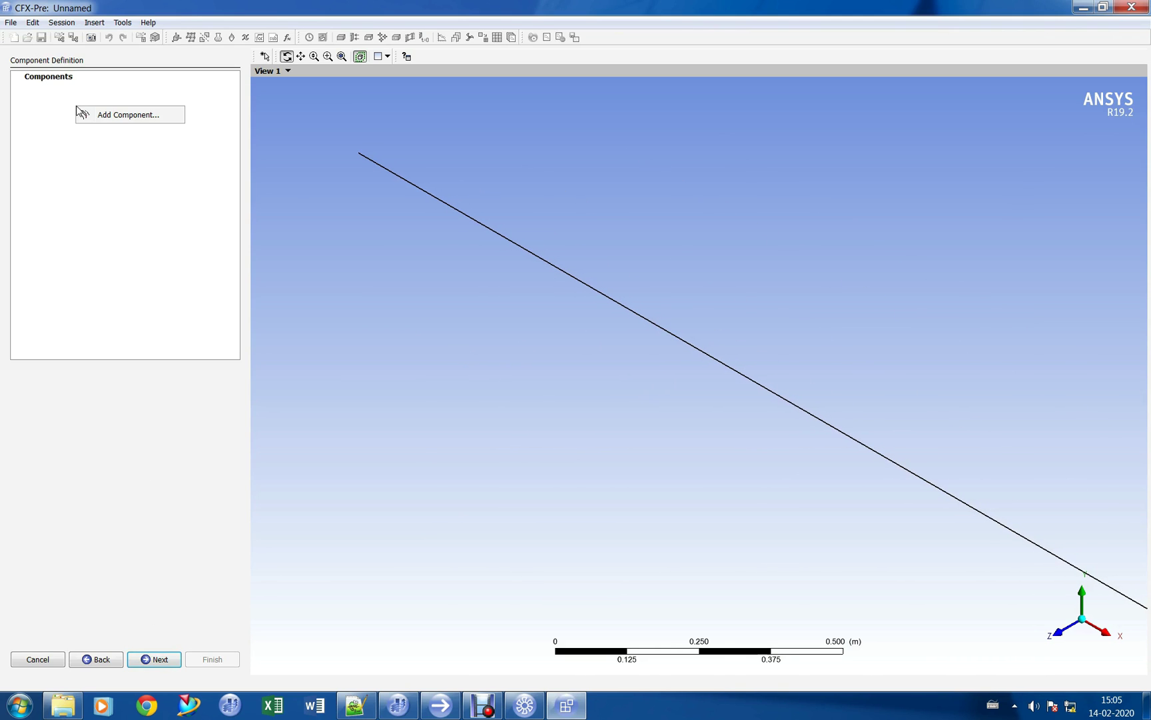
left_click(110, 117)
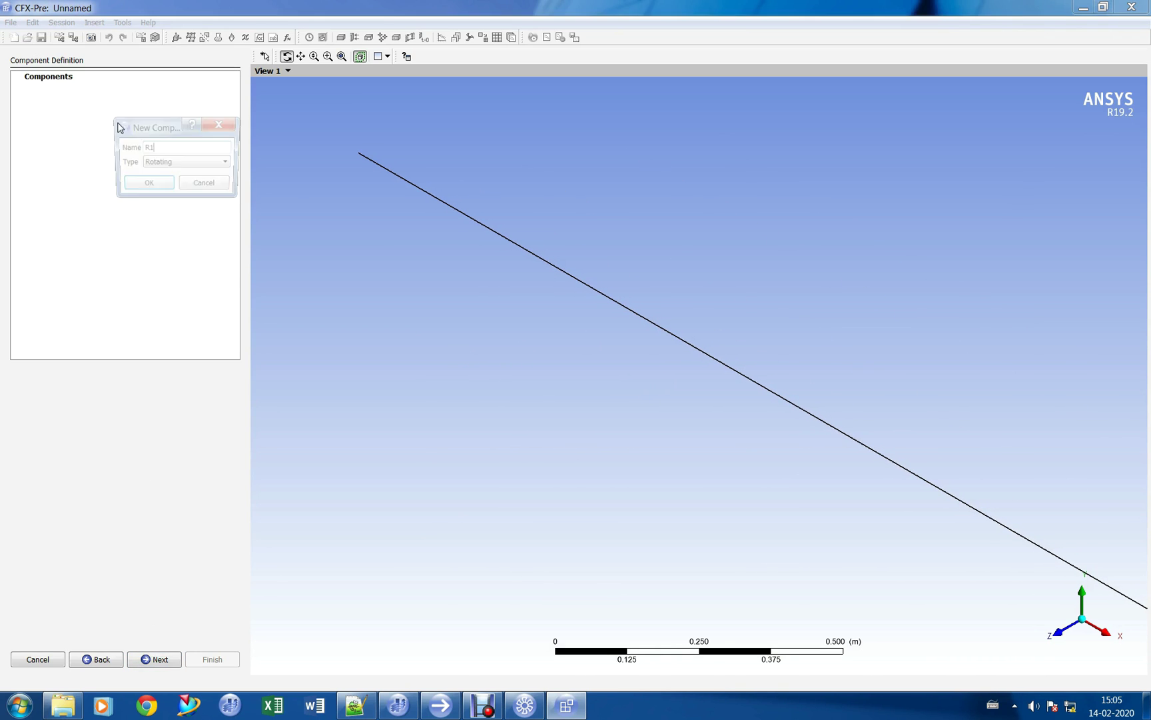
left_click(148, 185)
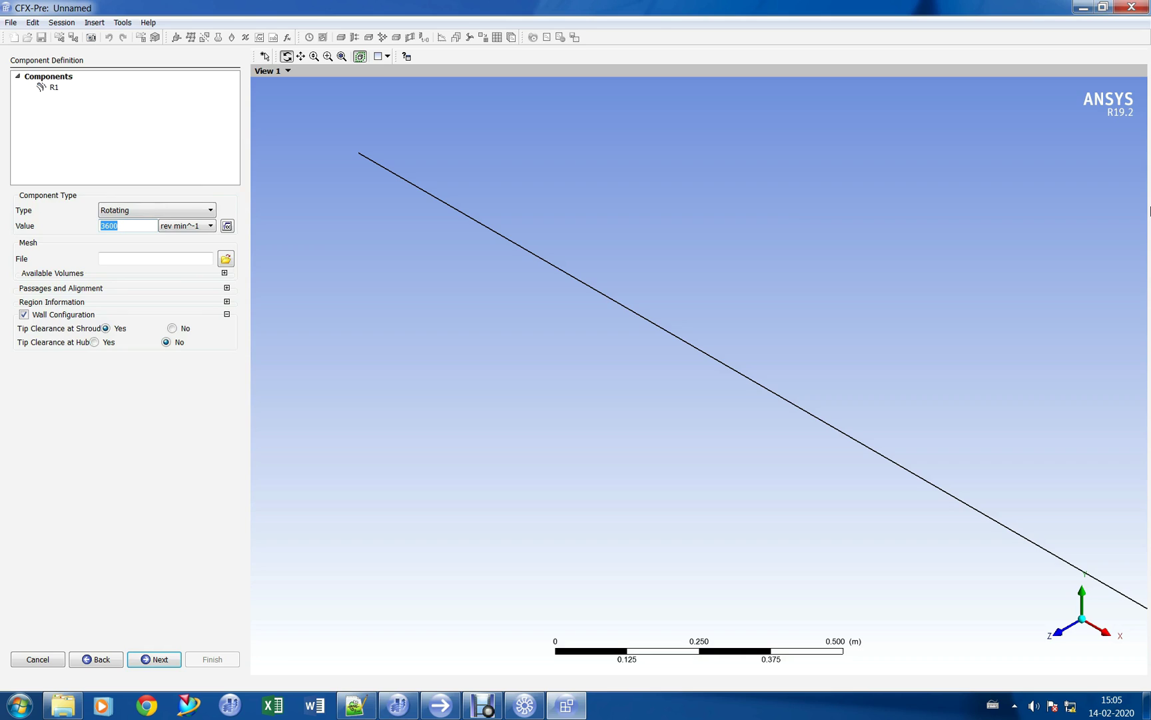
type("16043")
Step: Load Rotor67.gtm from the Mesh folder as the R1 component mesh and continue to Physics Definition
left_click(227, 259)
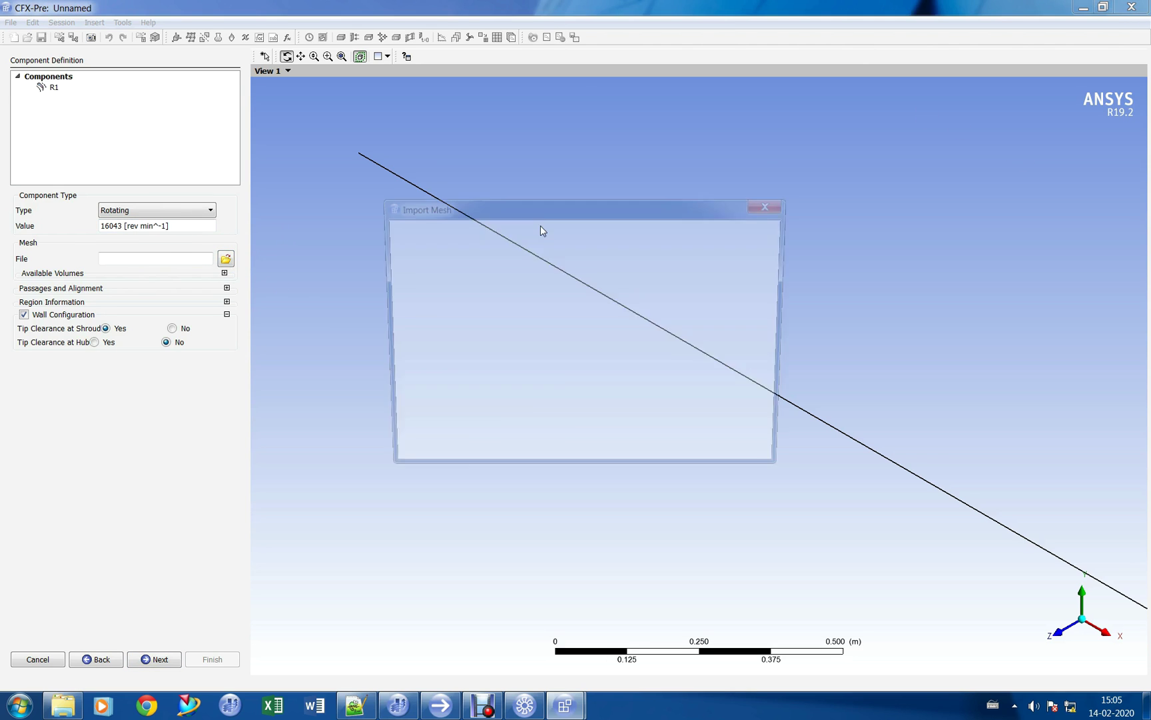
double_click(490, 267)
double_click(493, 253)
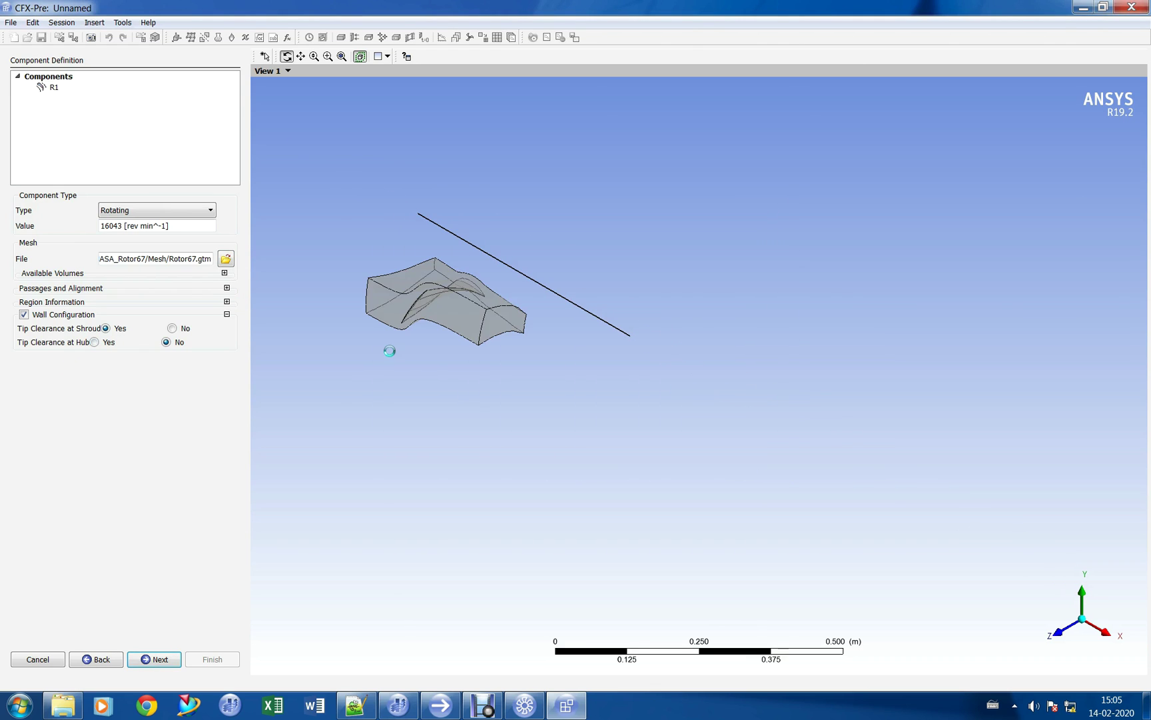
left_click_drag(433, 335, 481, 207)
middle_click_drag(486, 246, 560, 317, "ctrl")
left_click(151, 659)
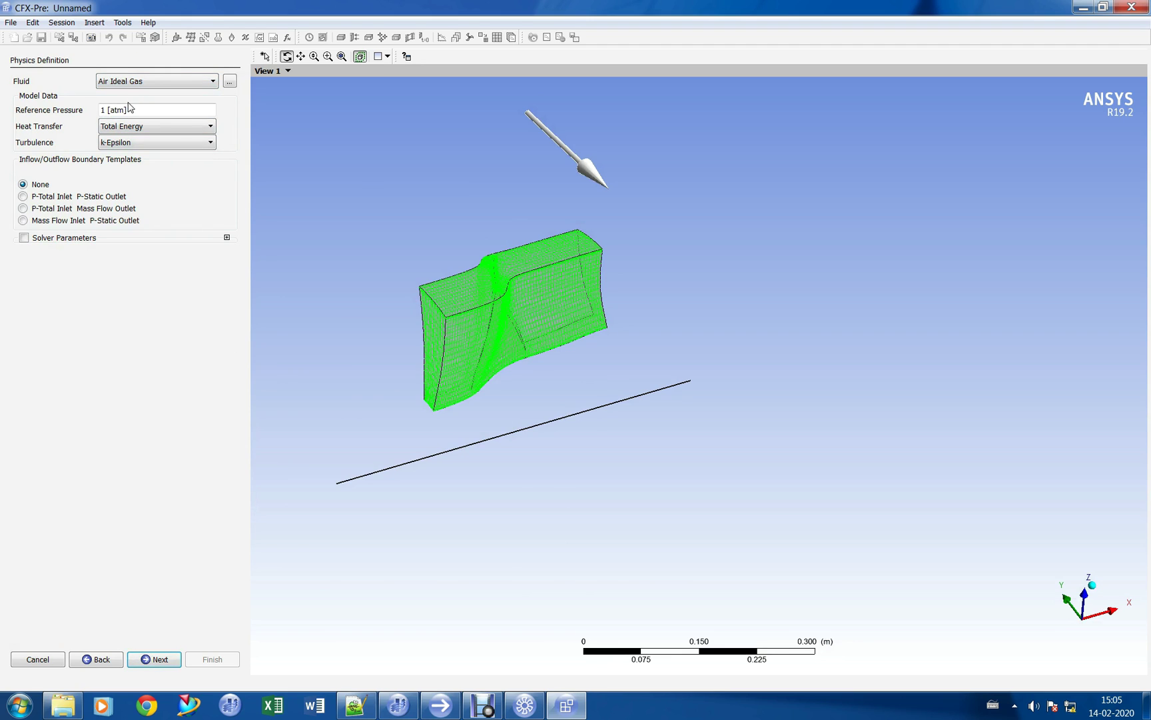
Step: Set the reference pressure to 0 atm and the turbulence model to Shear Stress Transport
left_click(132, 109)
type("0")
left_click(140, 142)
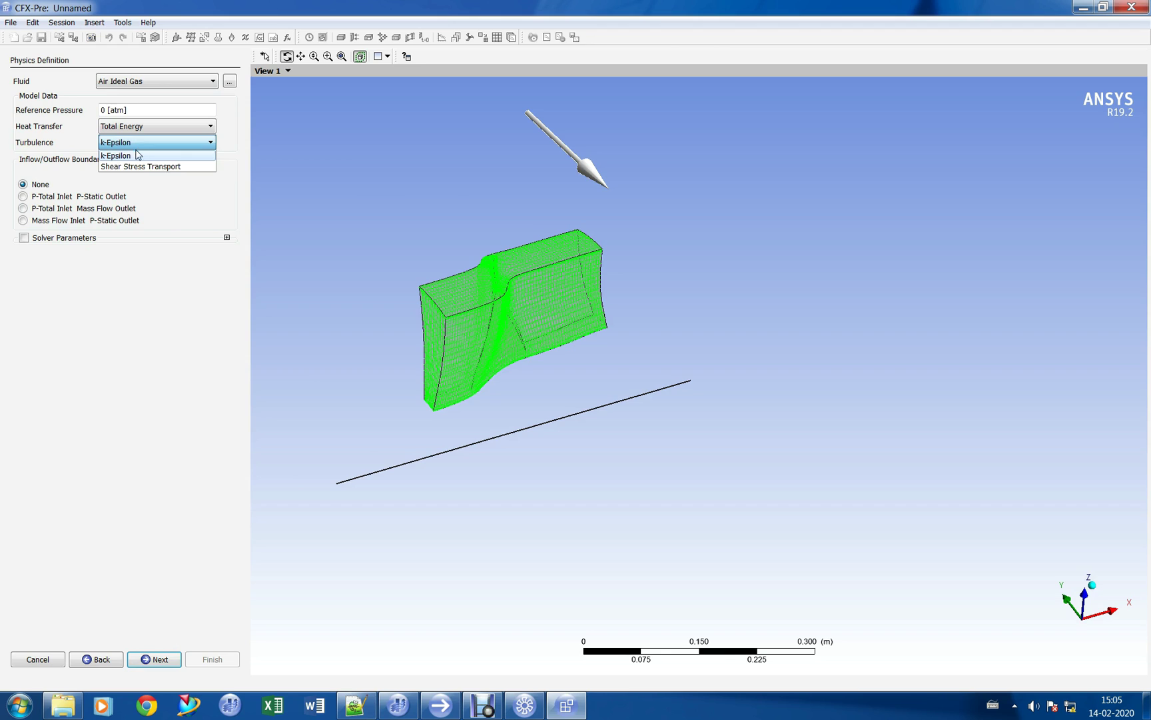
left_click(133, 166)
Step: Apply the P-Total Inlet P-Static Outlet template with an inflow total pressure of 101.325 kPa and total temperature of 288.15 K
left_click(54, 197)
left_click(154, 249)
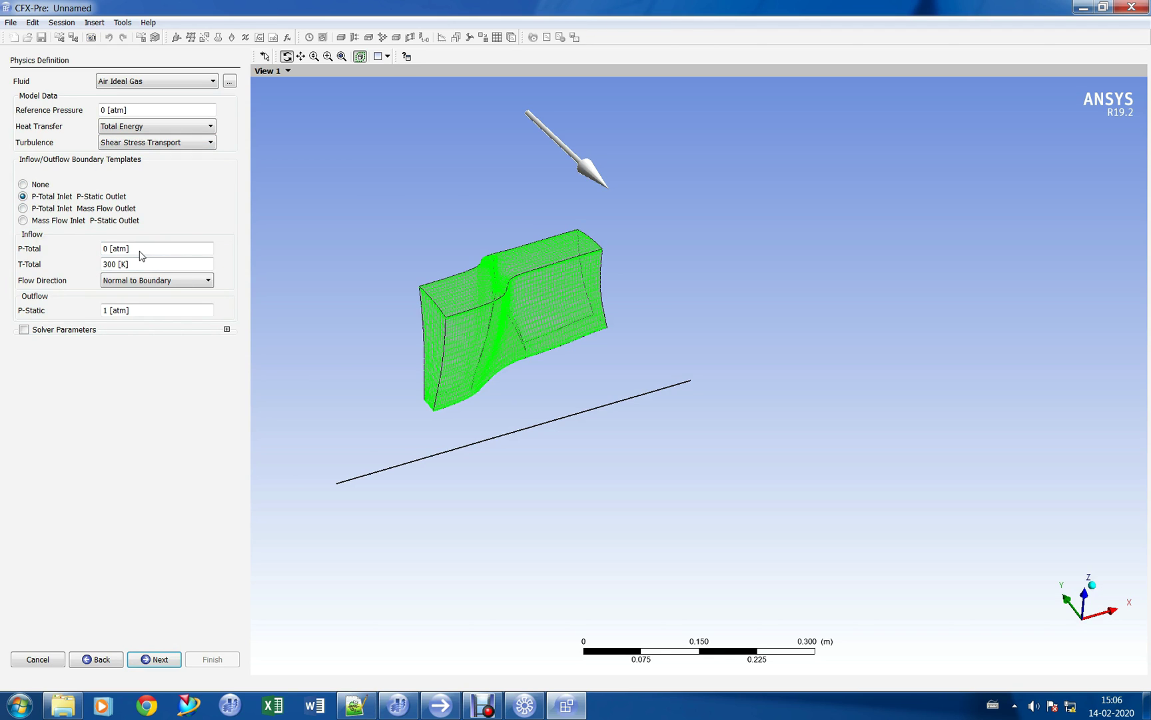
double_click(140, 251)
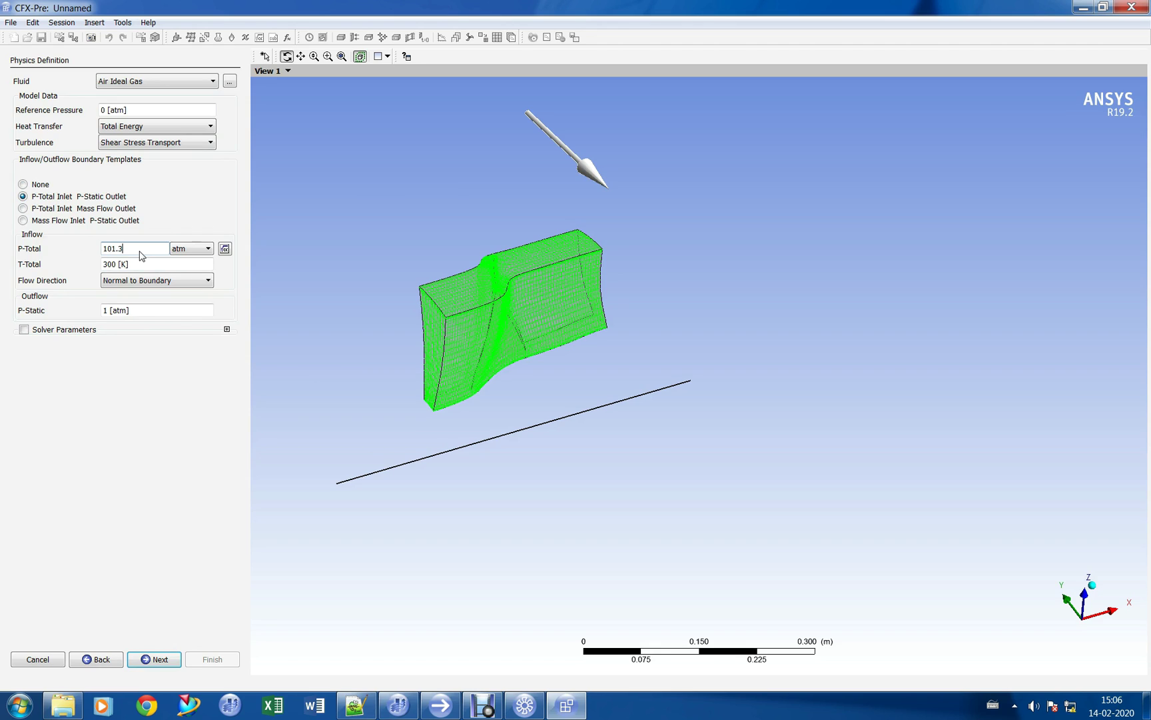
type("101.325")
left_click(192, 248)
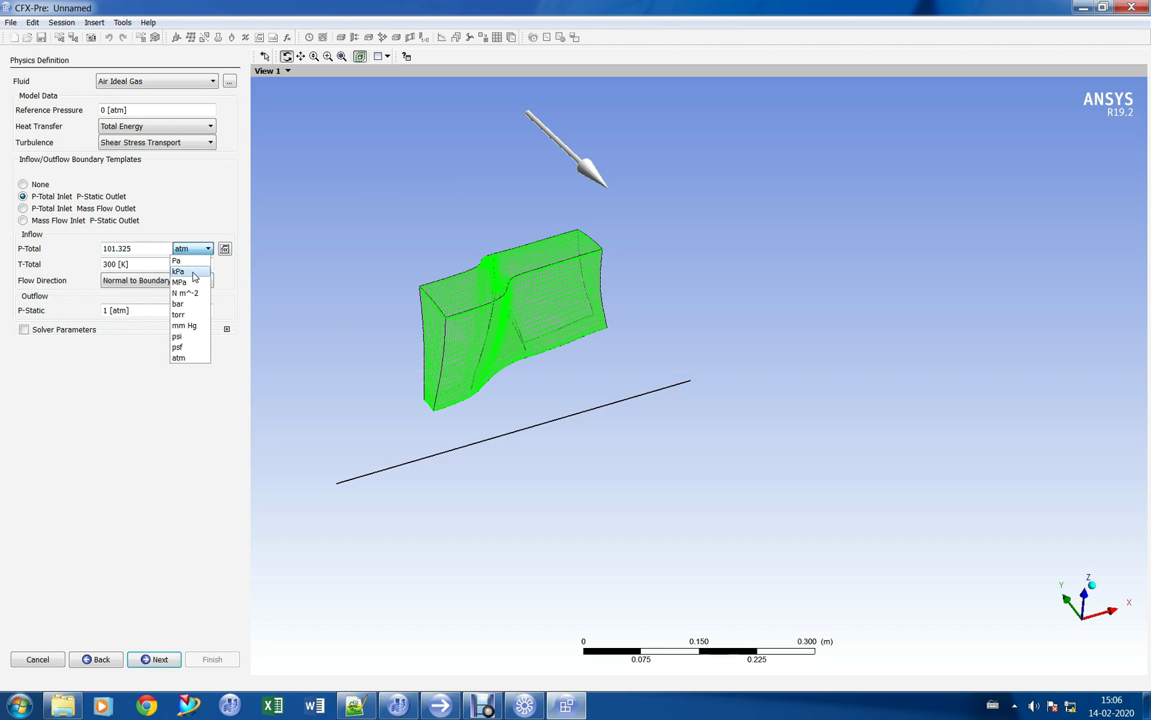
left_click(183, 270)
double_click(160, 269)
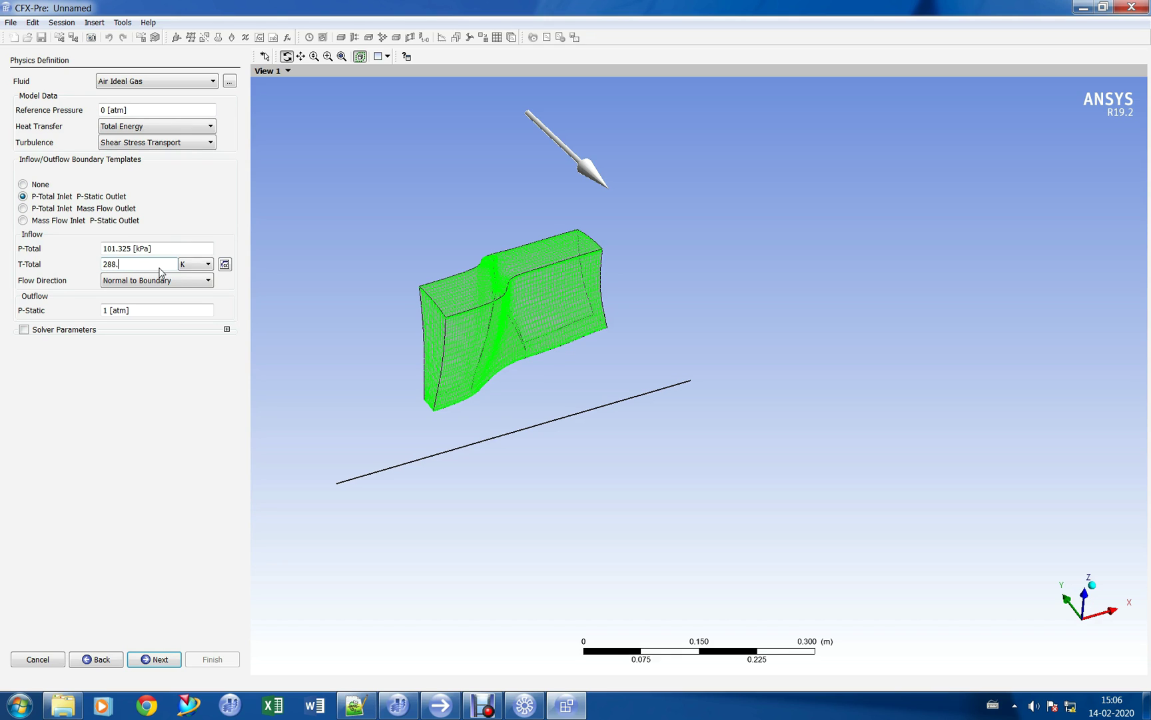
Step: Set the outflow static pressure to 120 kPa and continue to Interface Definition
double_click(134, 311)
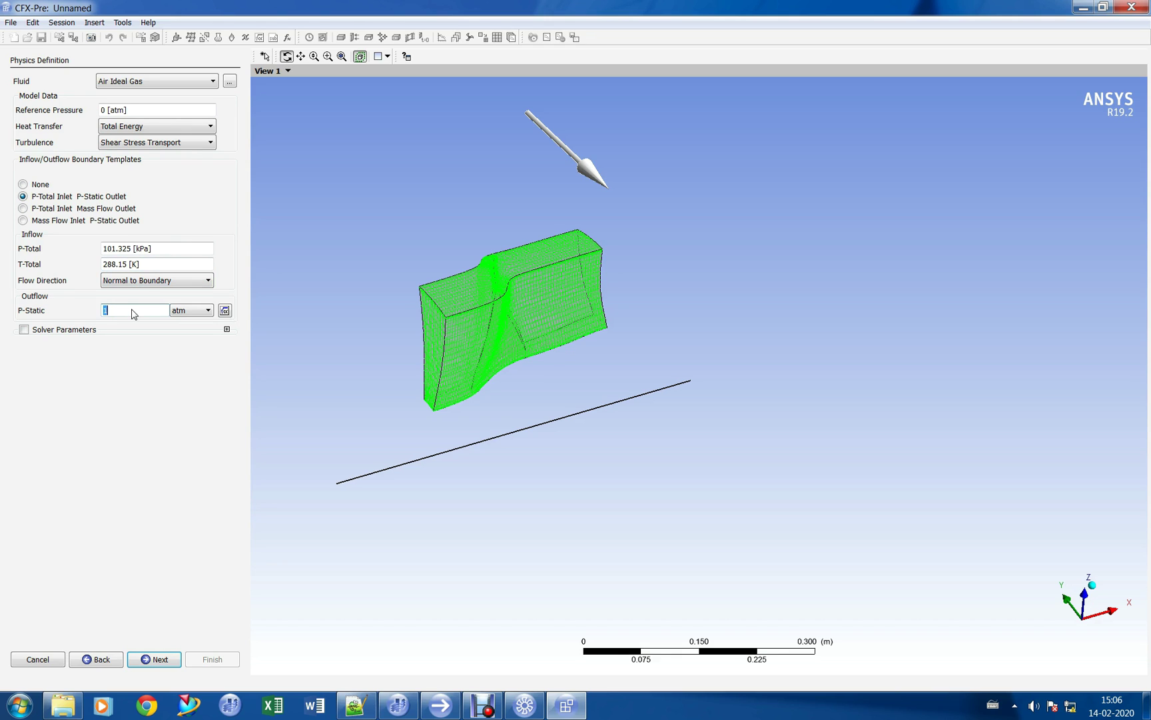
type("120")
left_click(190, 310)
left_click(184, 340)
left_click(185, 342)
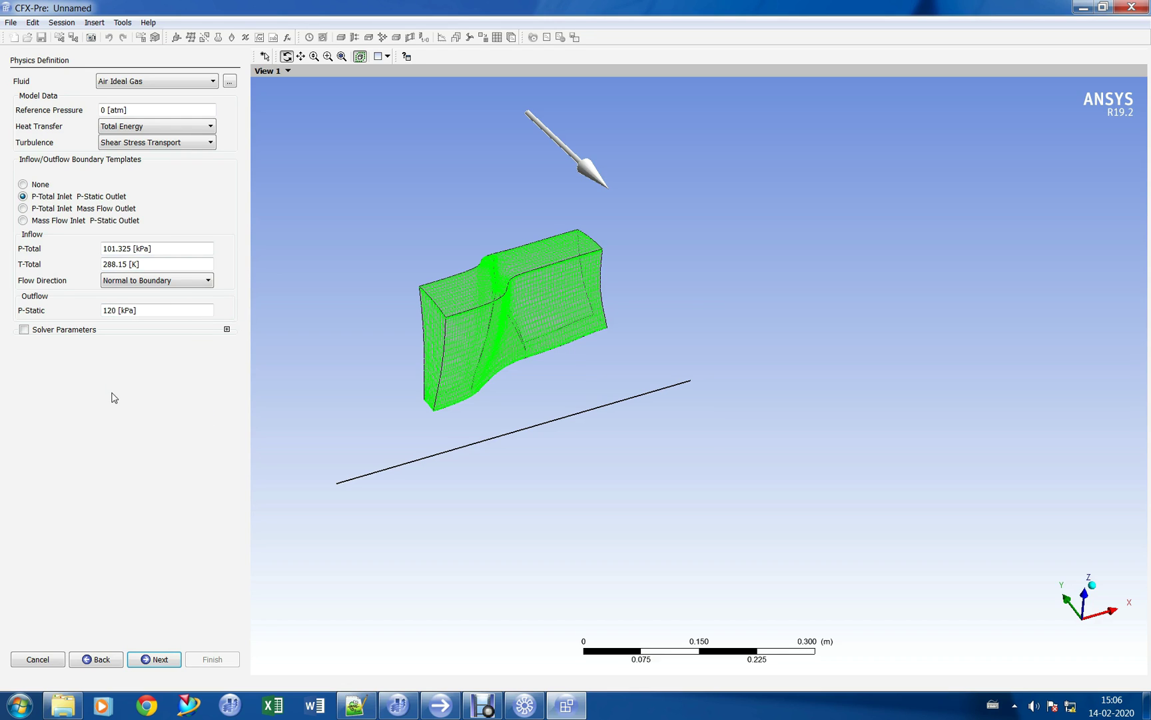
left_click(159, 663)
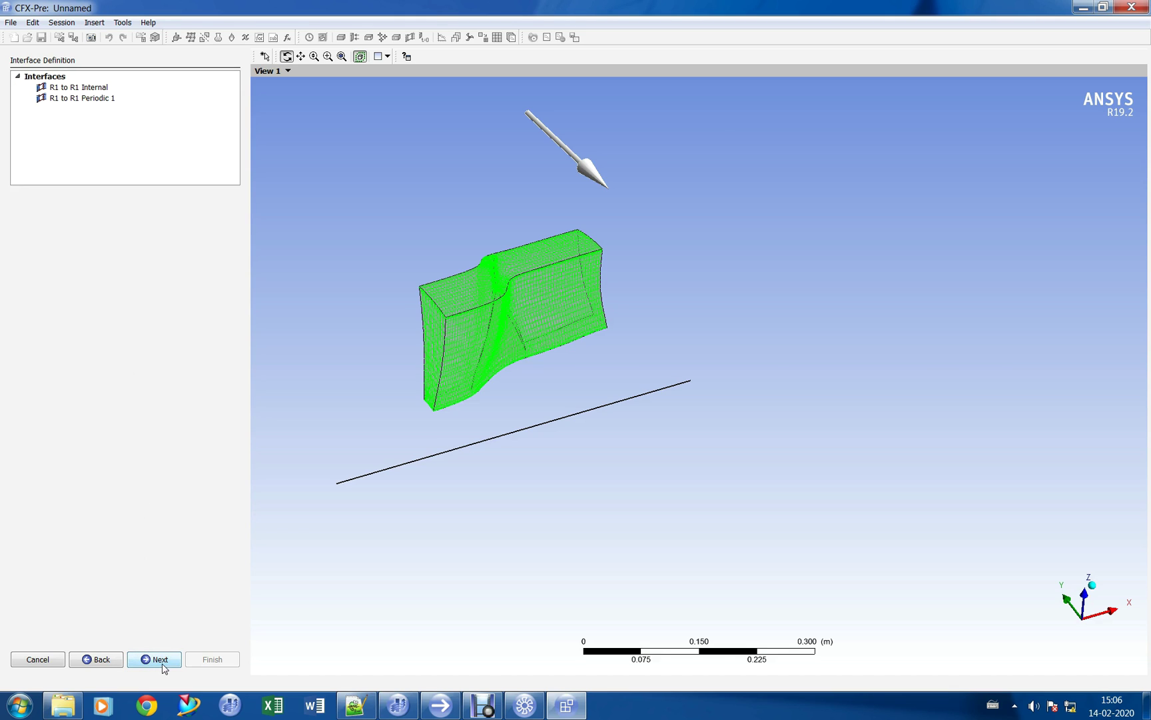
Step: Check the R1 internal and periodic interface definitions and continue to Boundary Definition
left_click(80, 90)
left_click(82, 98)
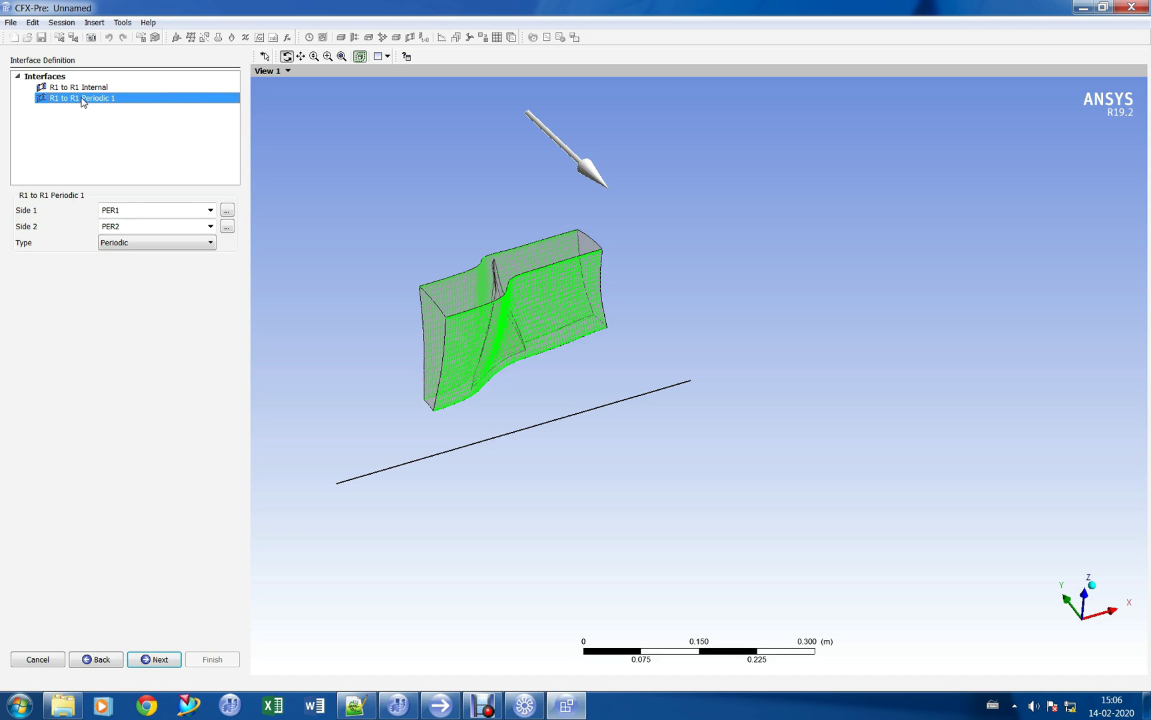
left_click(166, 660)
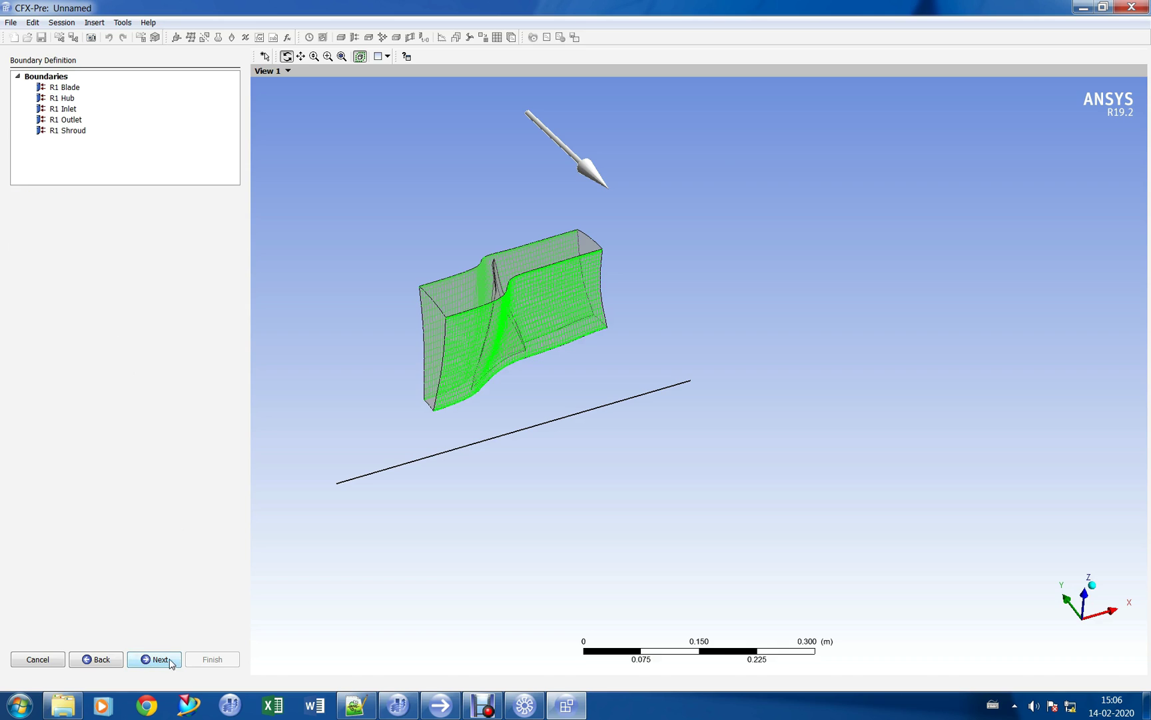
Step: Check the R1 blade, hub, inlet, outlet and shroud boundary settings and complete the turbomachinery setup
left_click(69, 87)
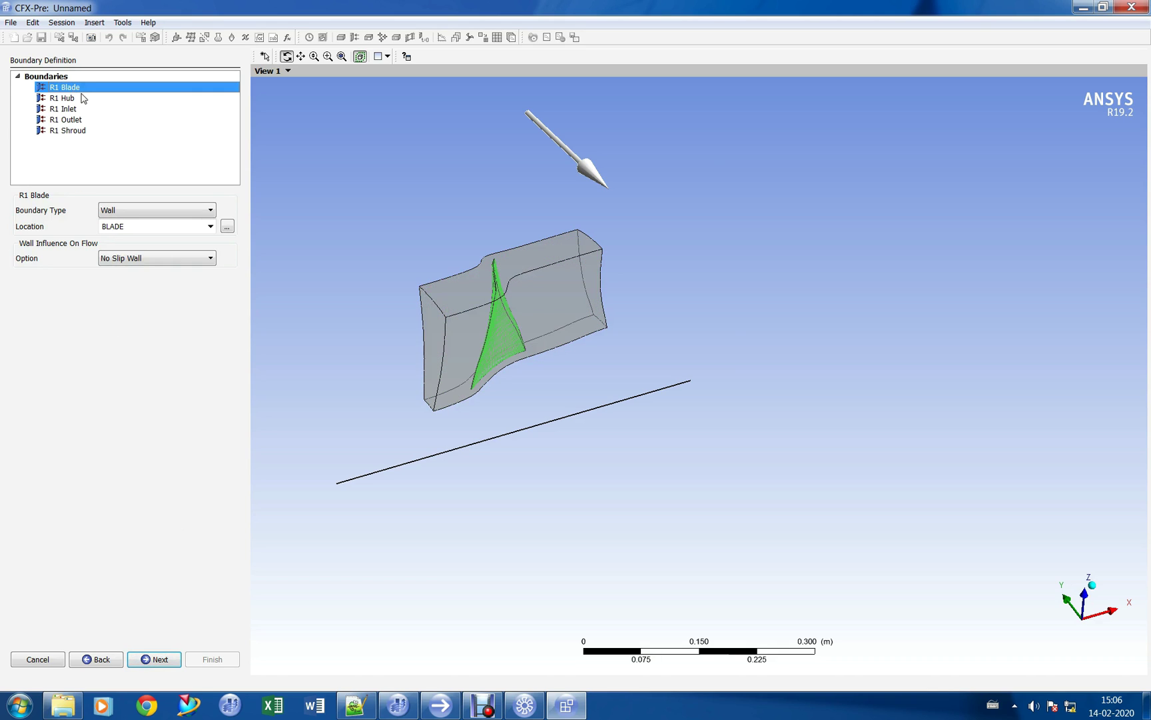
left_click(88, 98)
left_click(90, 108)
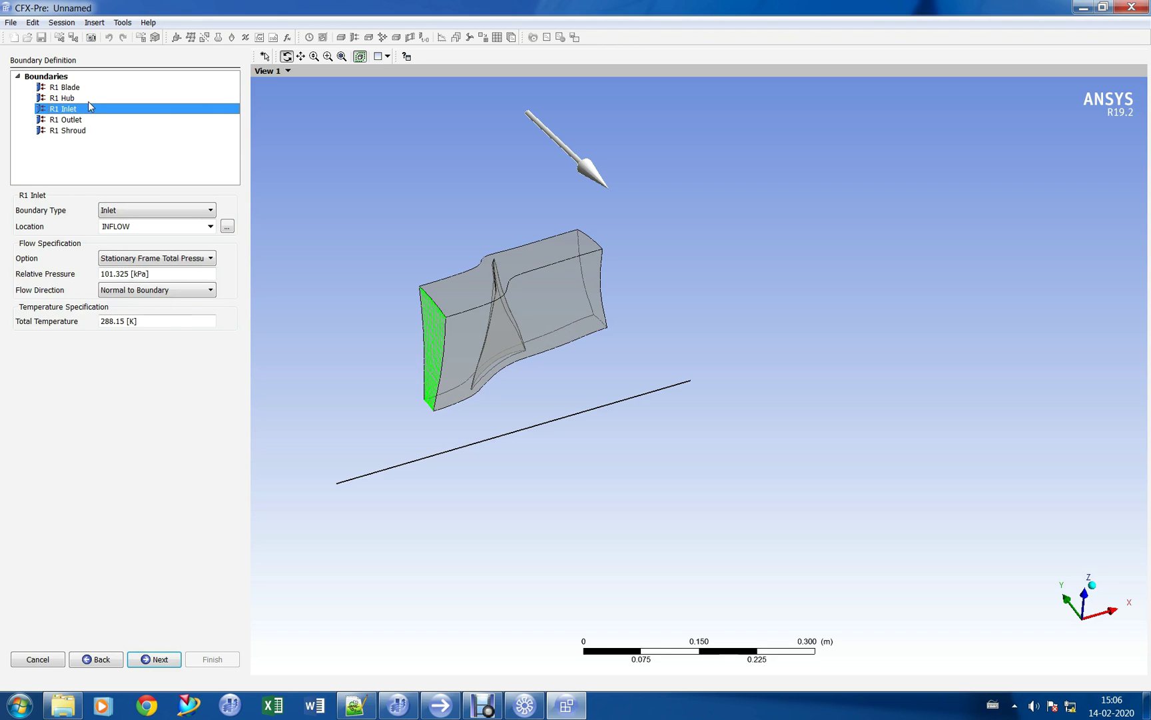
key("Down")
key("Down")
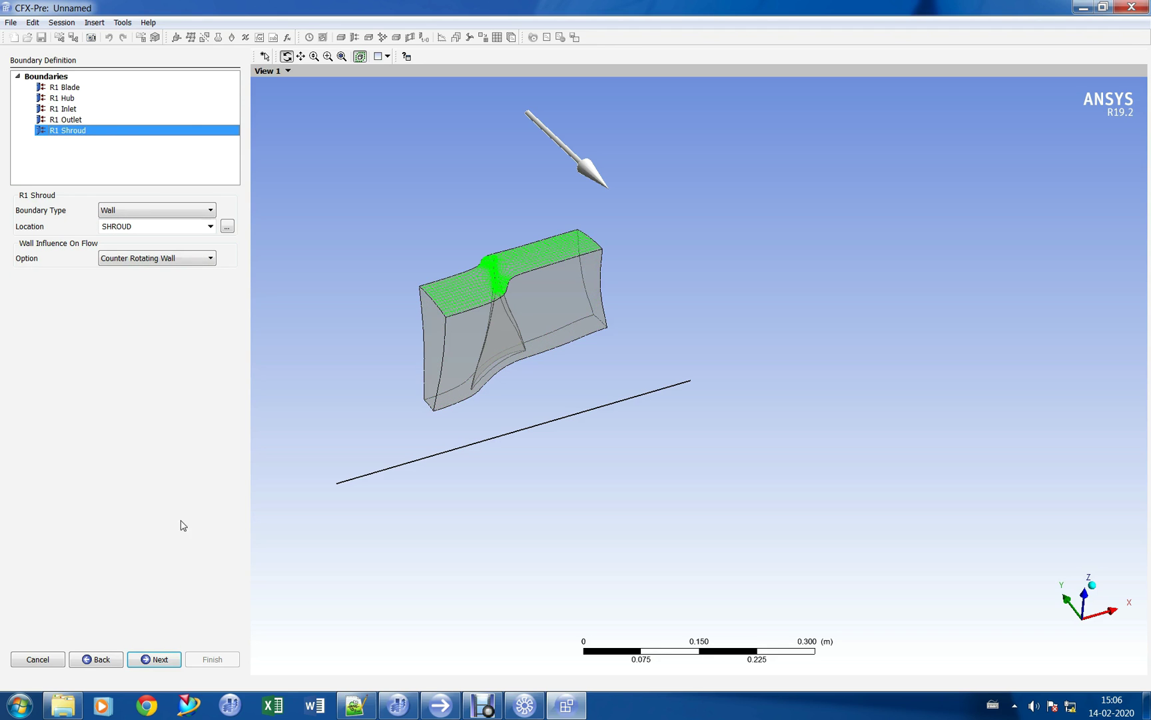
left_click(159, 659)
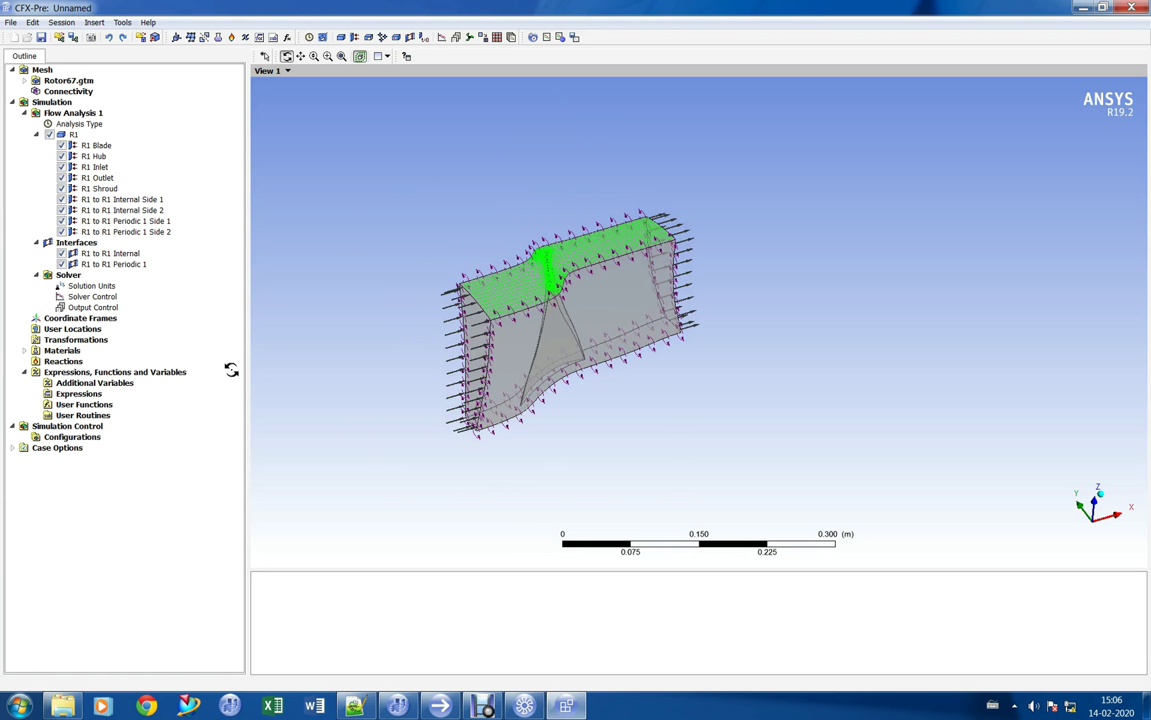
Step: Open the Expressions editor and insert a new expression named "m in"
double_click(114, 395)
right_click(111, 155)
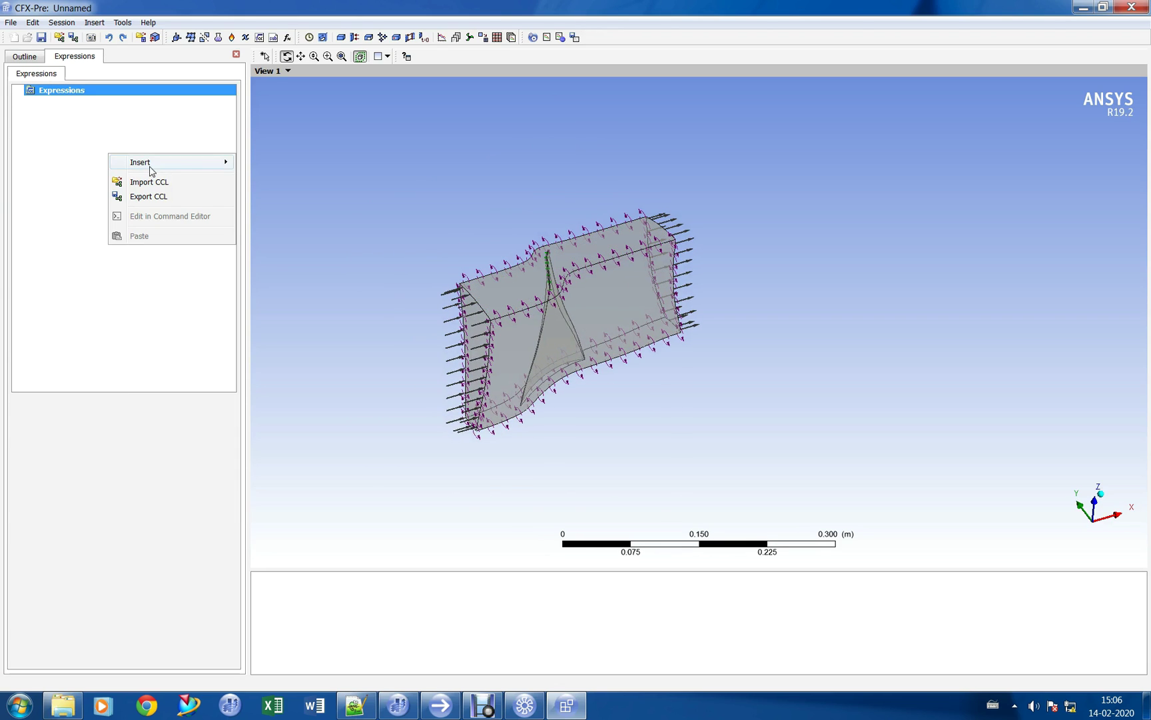
mouse_move(157, 167)
left_click(261, 169)
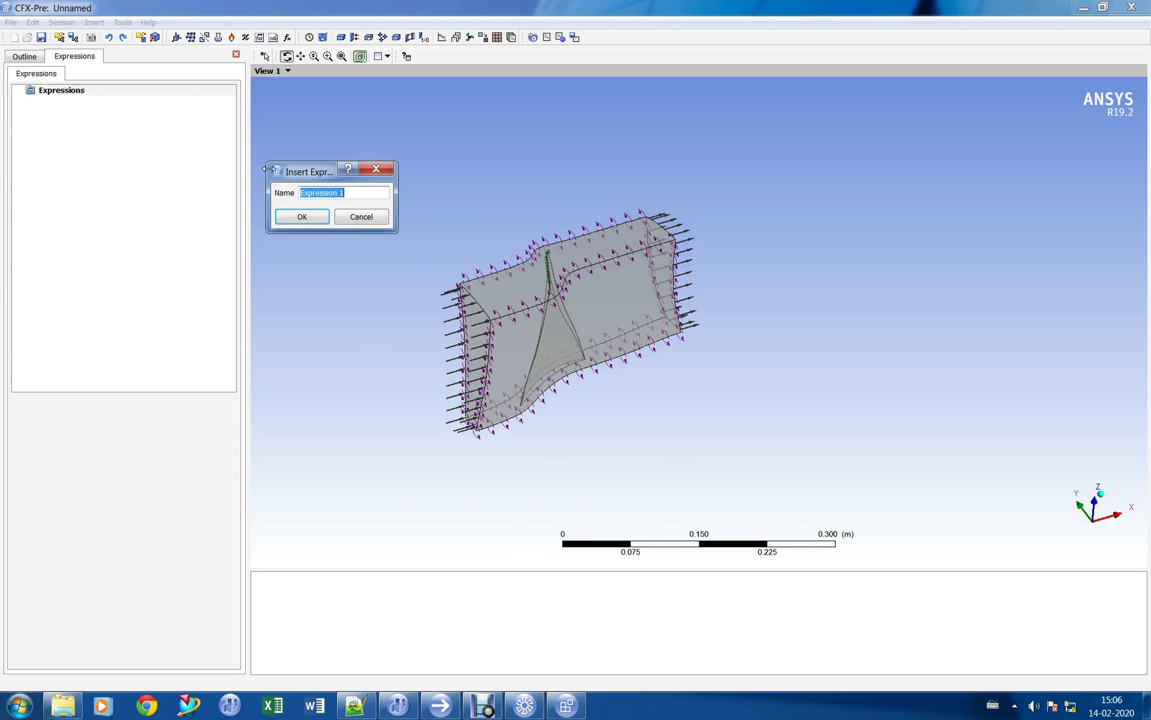
type("m in")
key("Return")
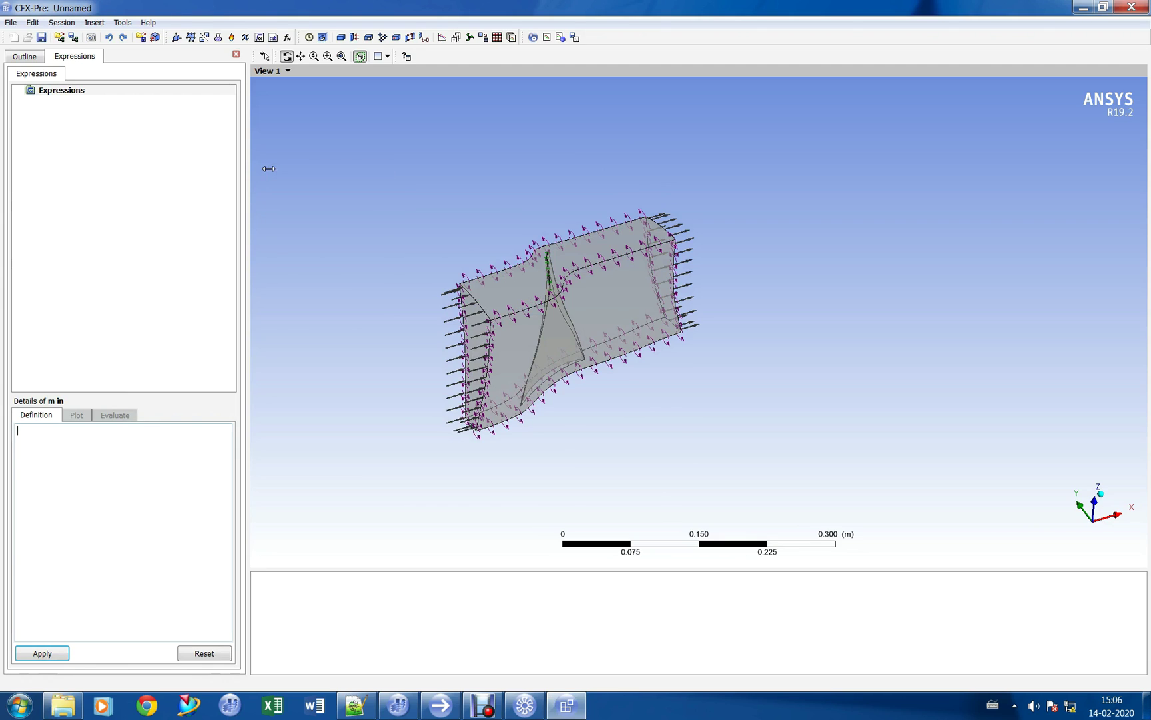
right_click(86, 469)
mouse_move(145, 481)
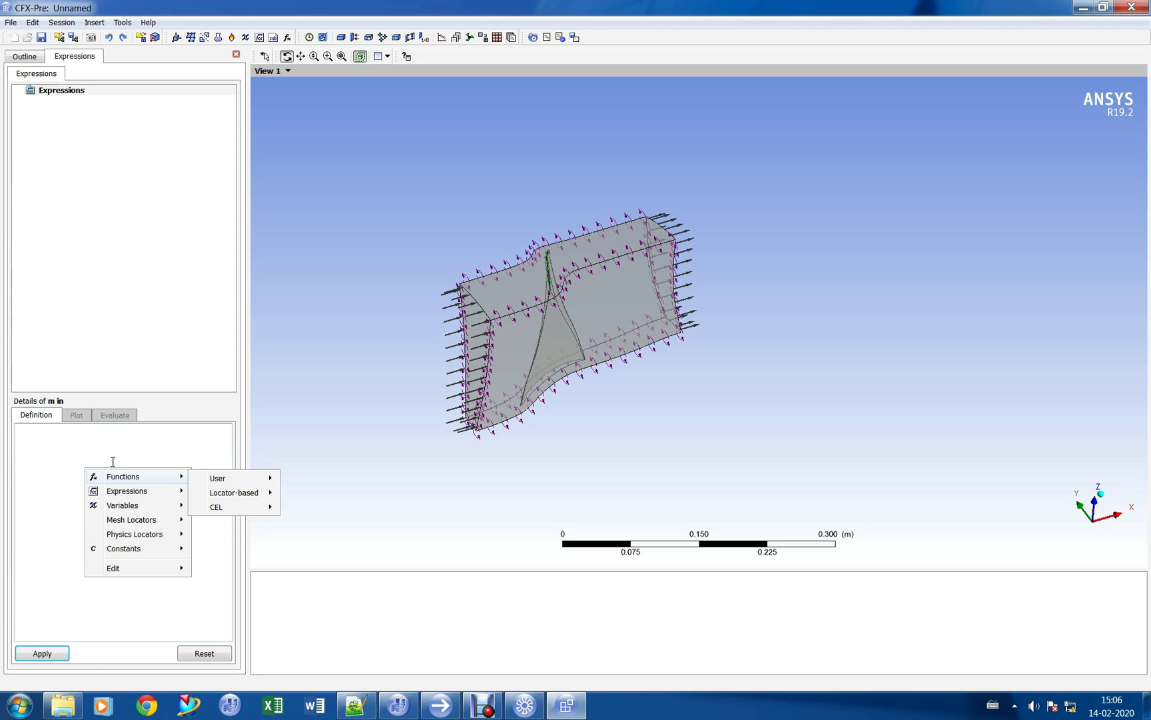
mouse_move(240, 493)
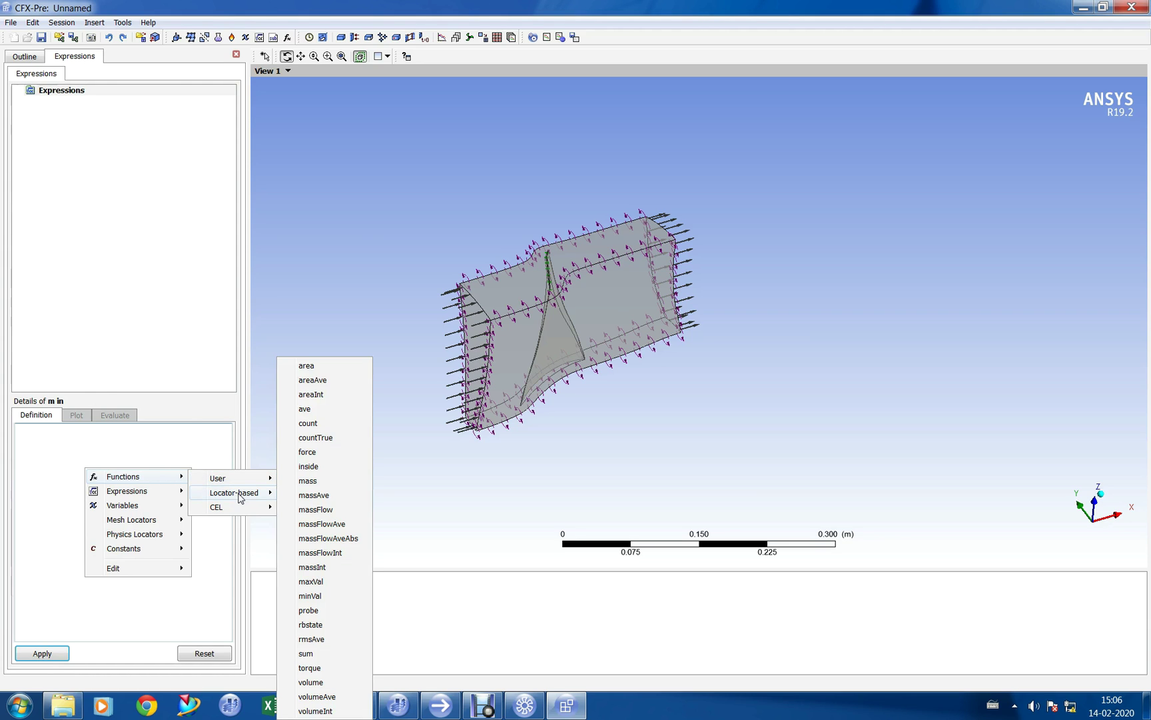
left_click(324, 511)
right_click(77, 457)
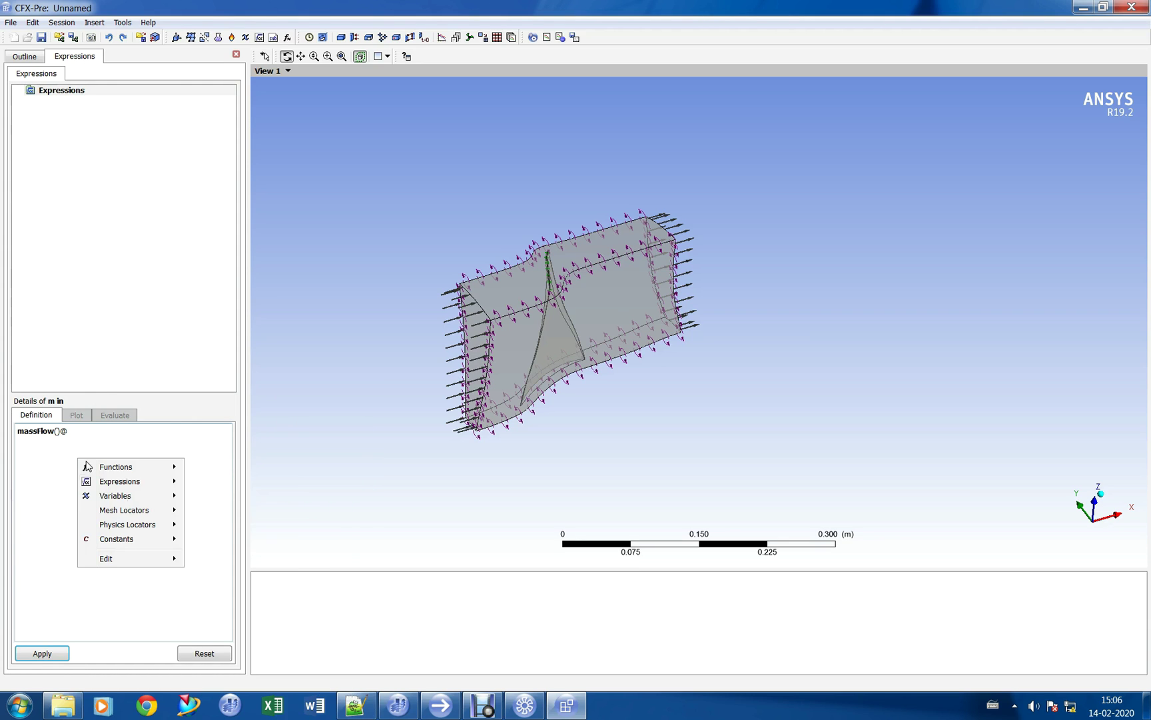
mouse_move(137, 523)
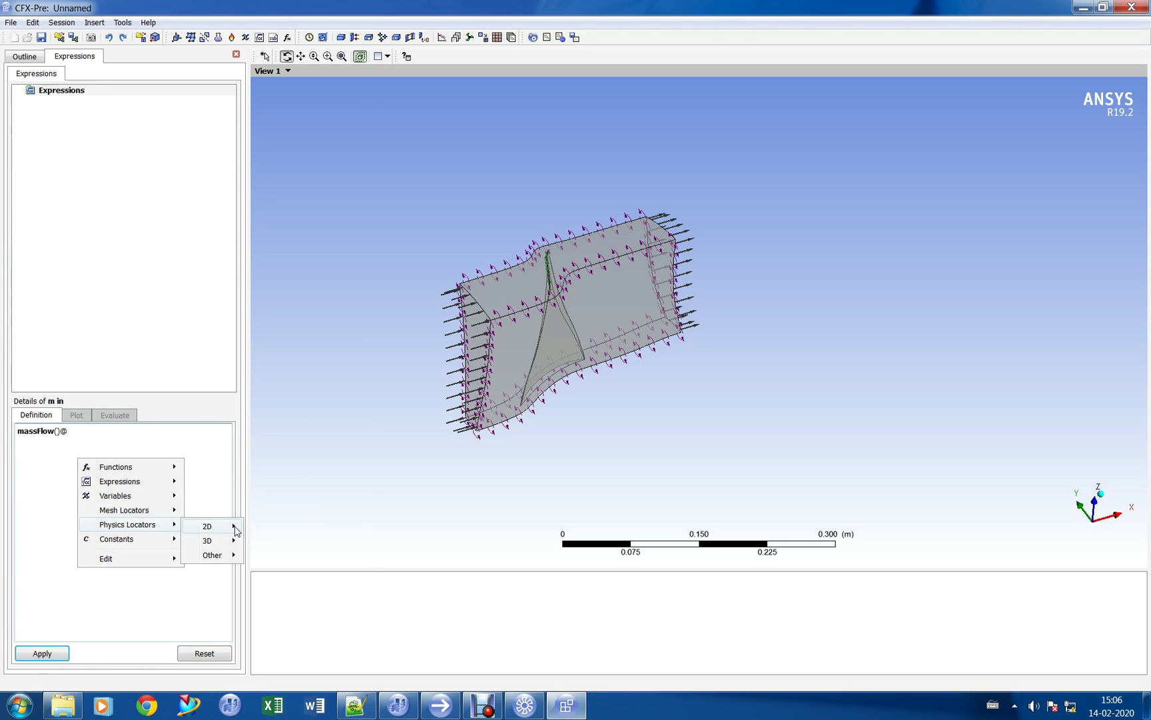
mouse_move(234, 526)
left_click(280, 557)
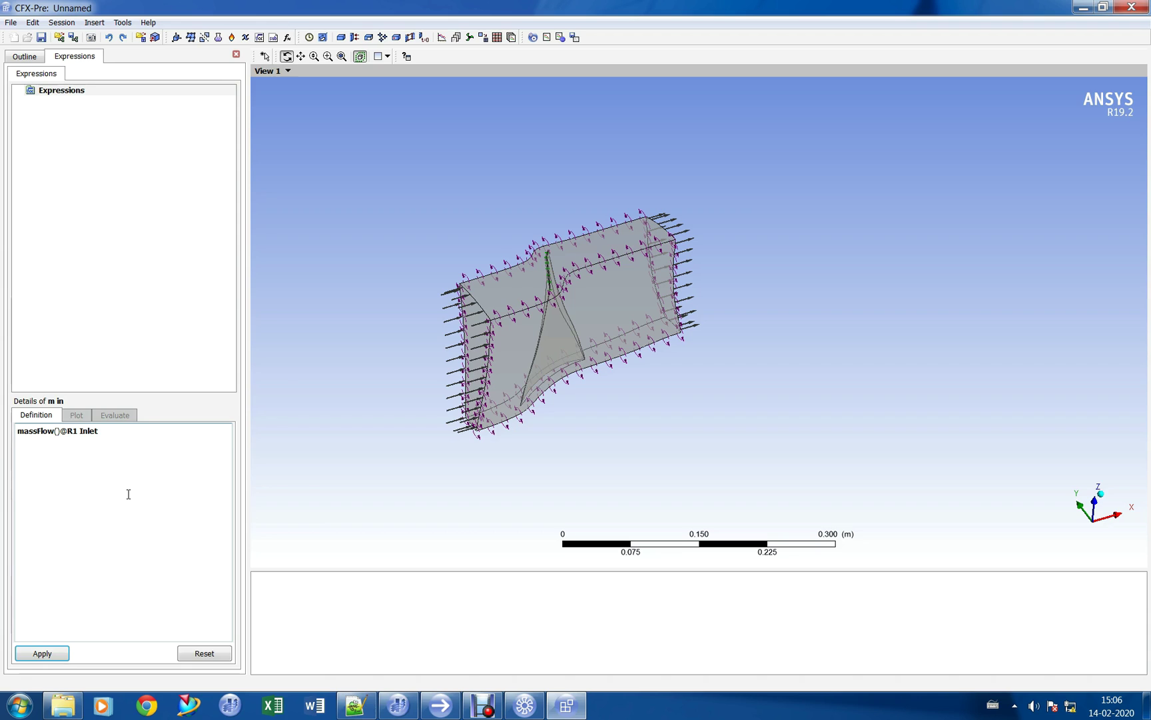
left_click(42, 653)
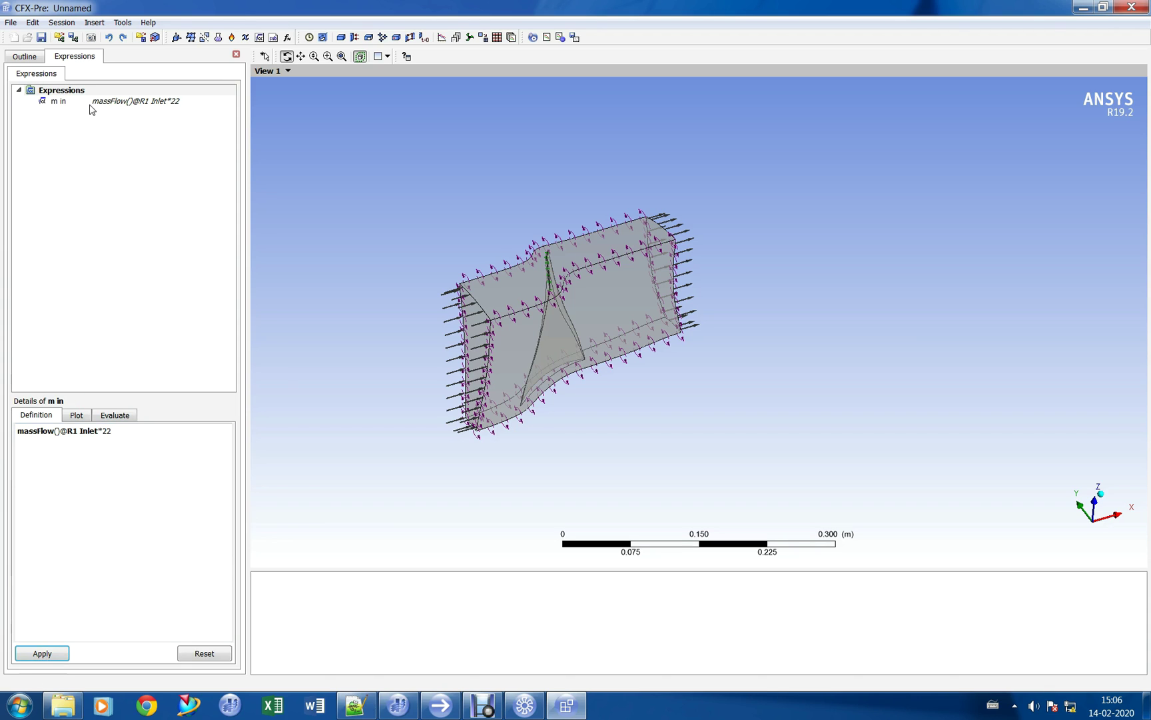
Step: Insert a second expression named "m out"
right_click(67, 91)
mouse_move(112, 101)
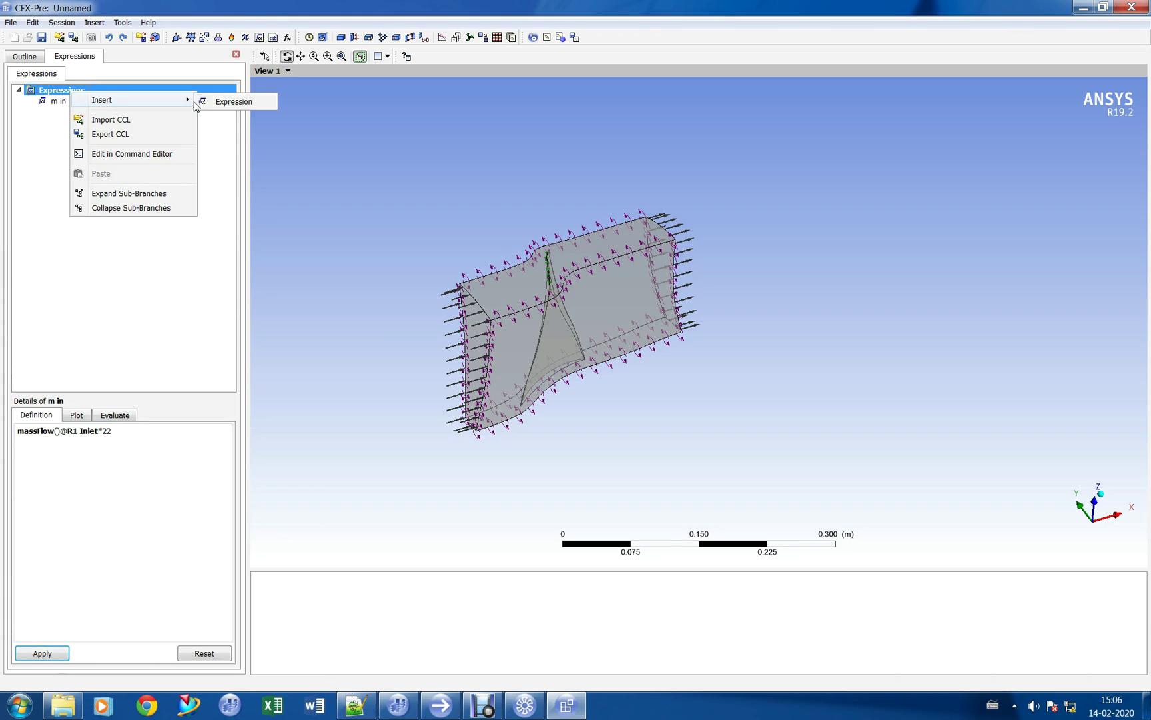
left_click(236, 100)
type("m out")
key("Return")
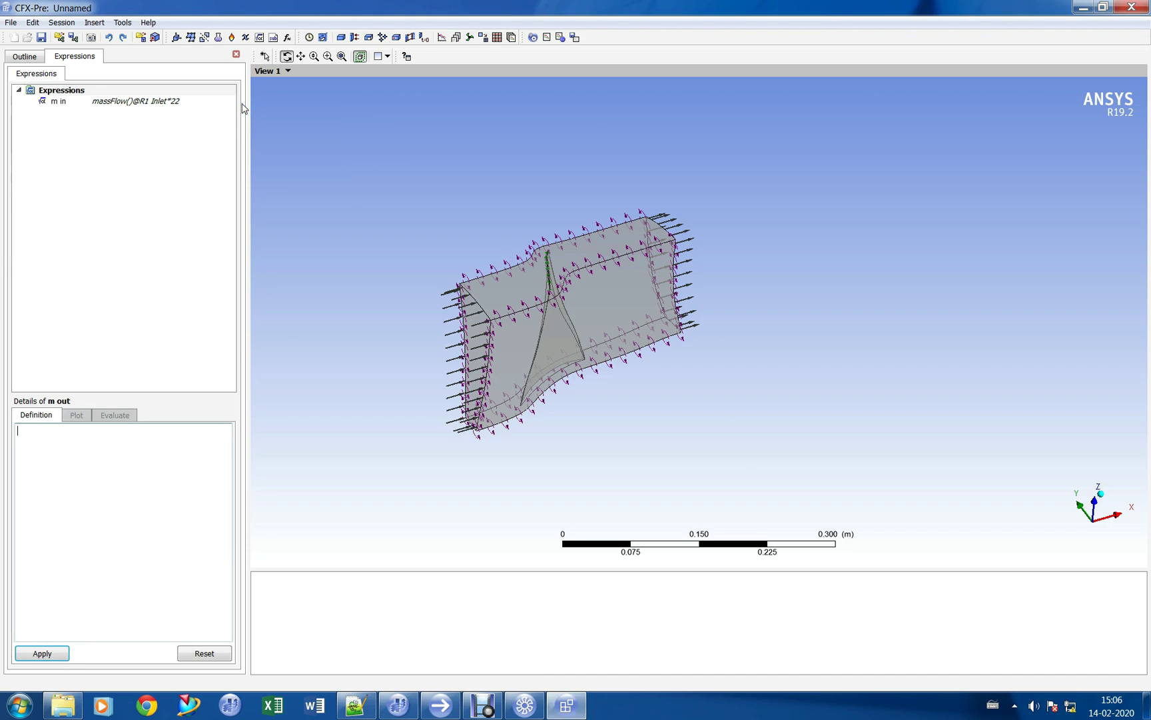
right_click(68, 451)
mouse_move(155, 457)
mouse_move(216, 476)
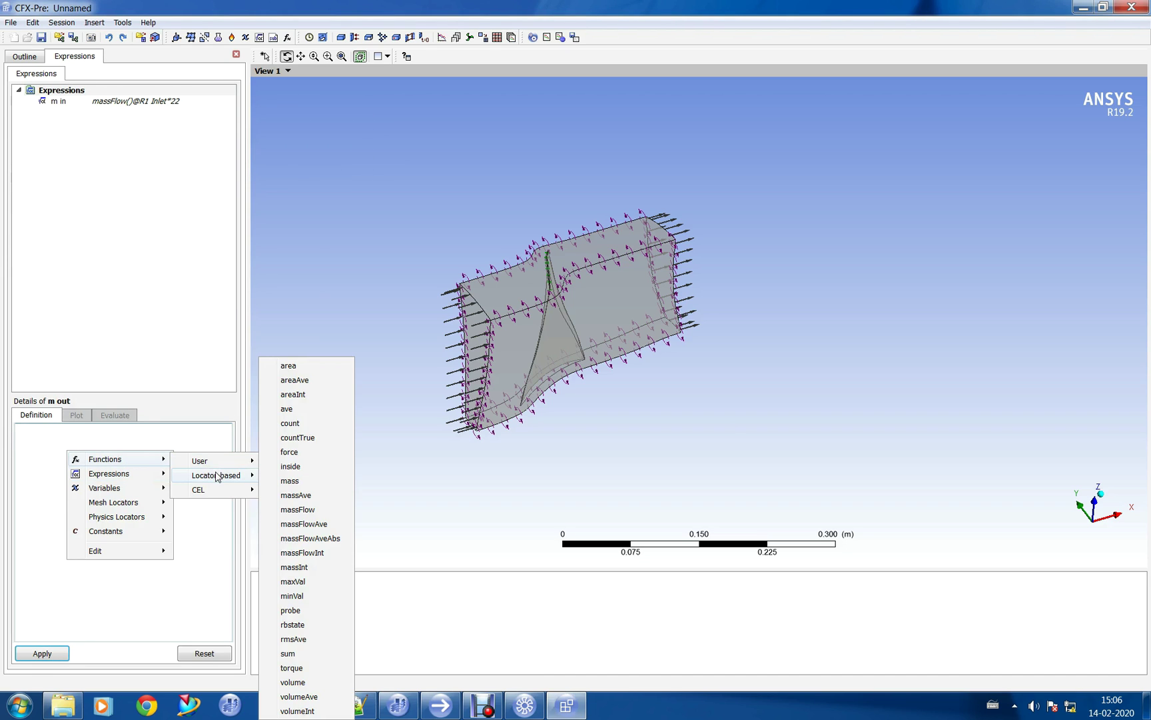
left_click(304, 509)
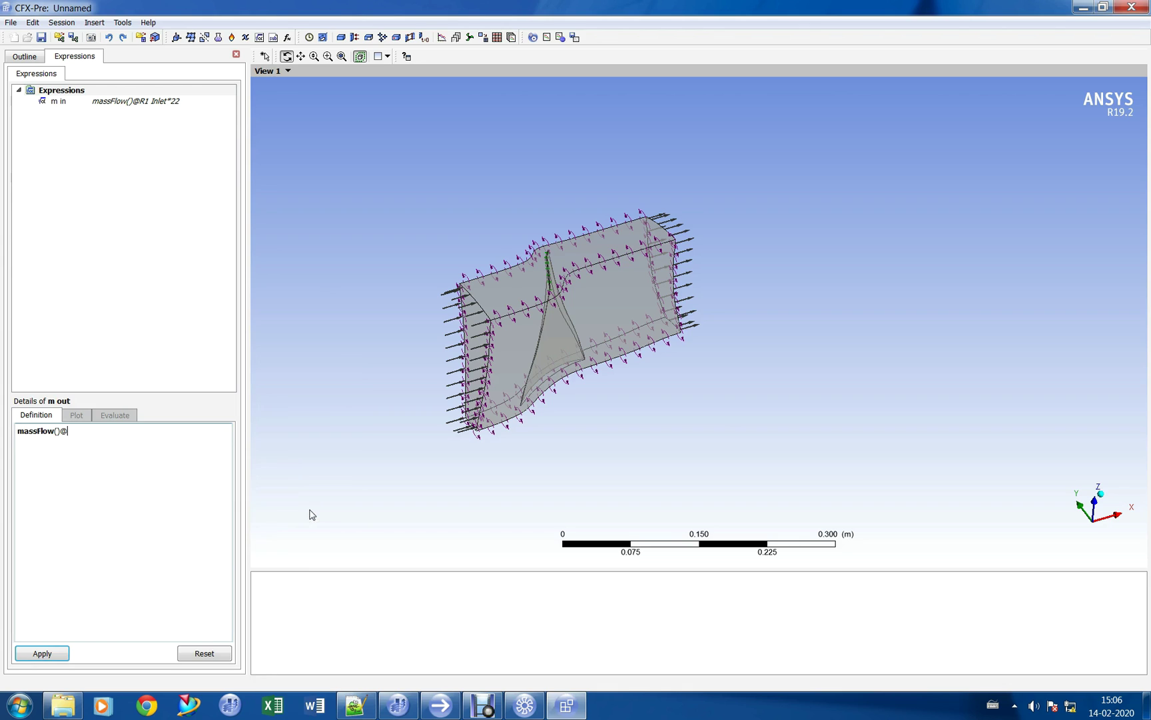
right_click(110, 473)
mouse_move(167, 545)
mouse_move(240, 542)
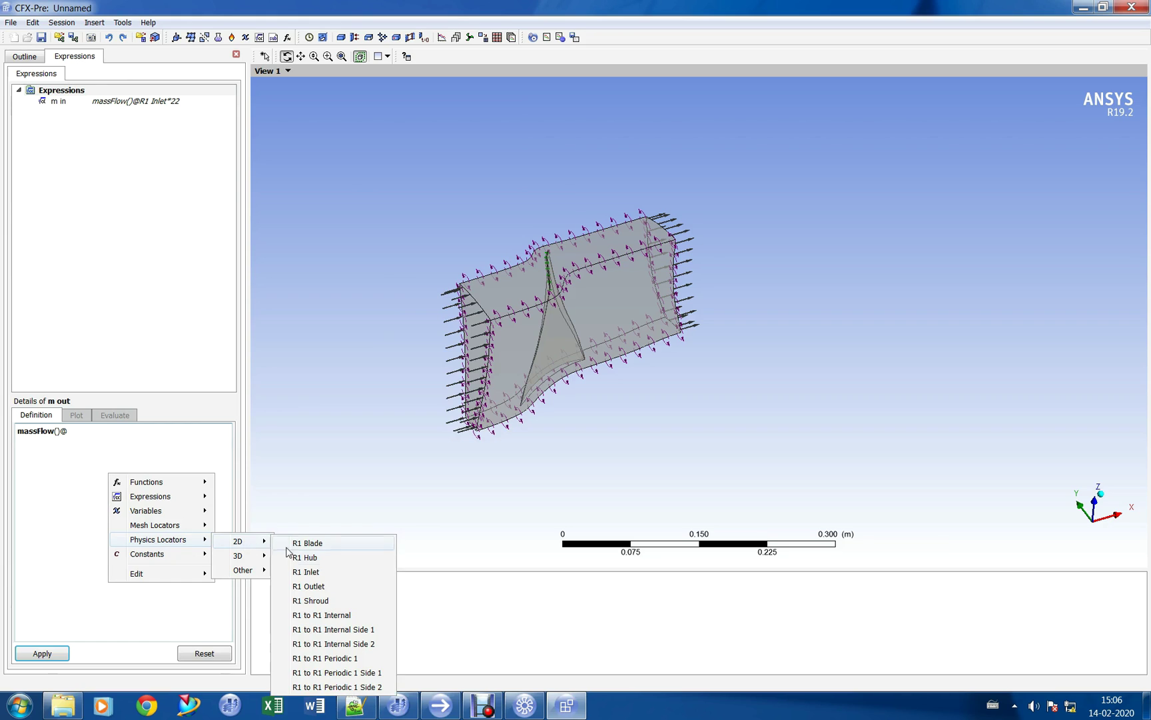
left_click(333, 586)
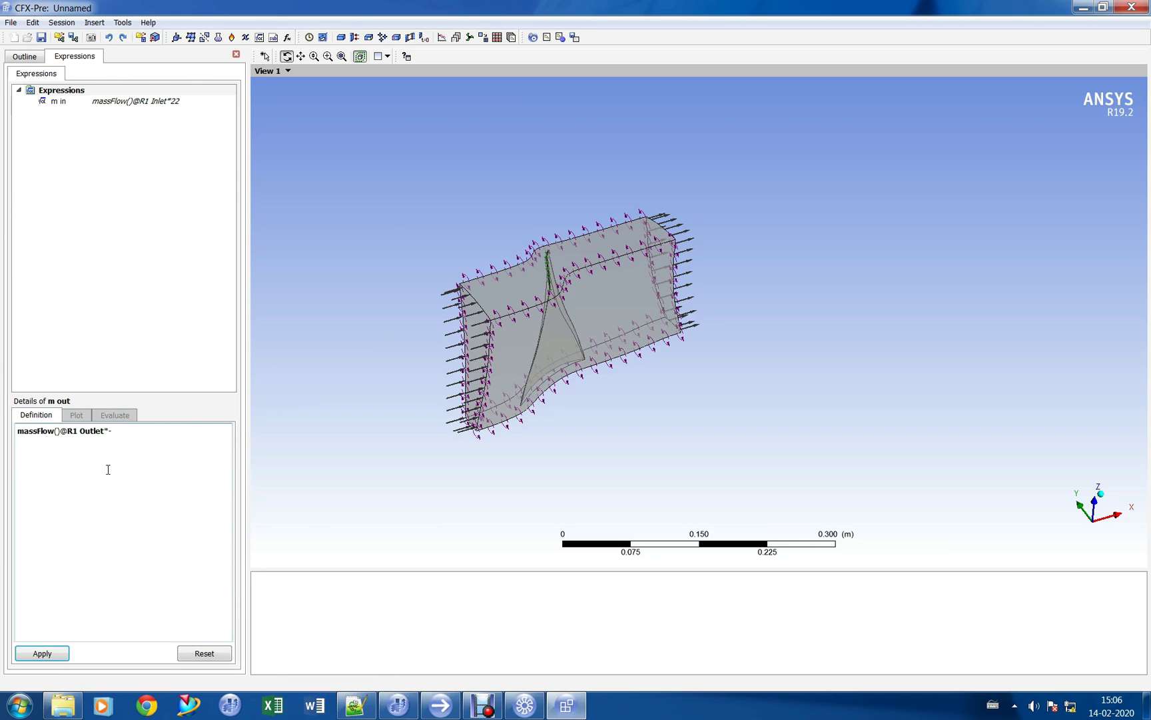
left_click(42, 653)
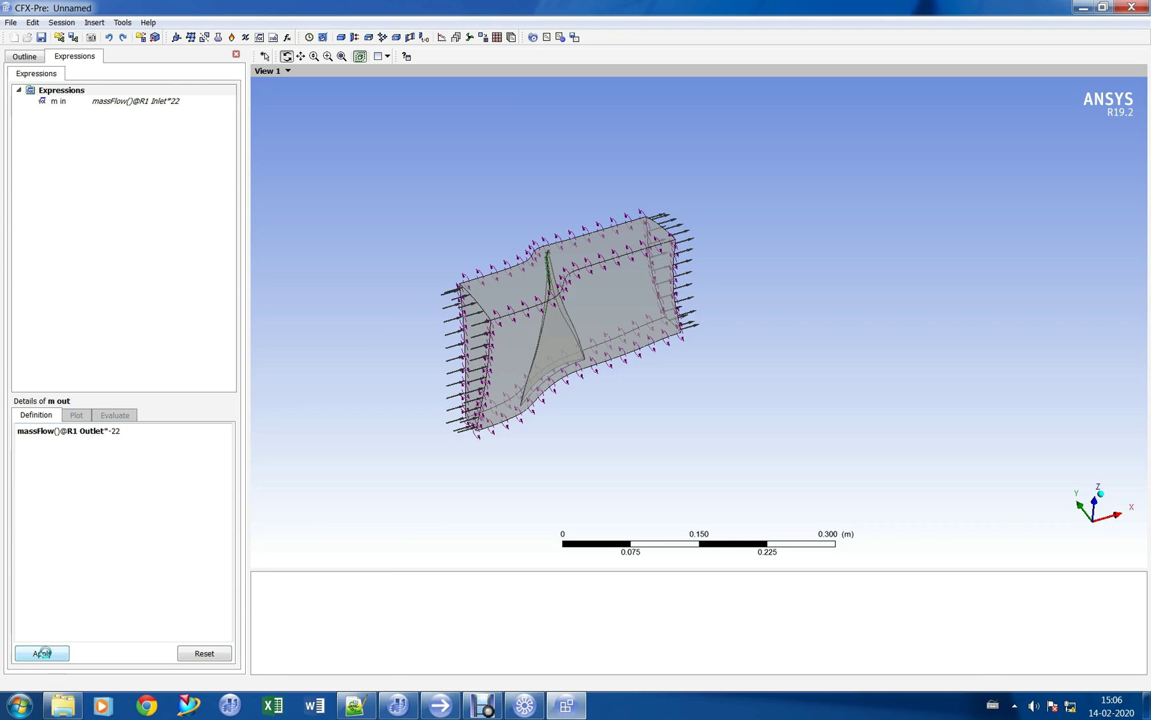
Step: Insert a new expression named "PR"
right_click(72, 93)
mouse_move(104, 98)
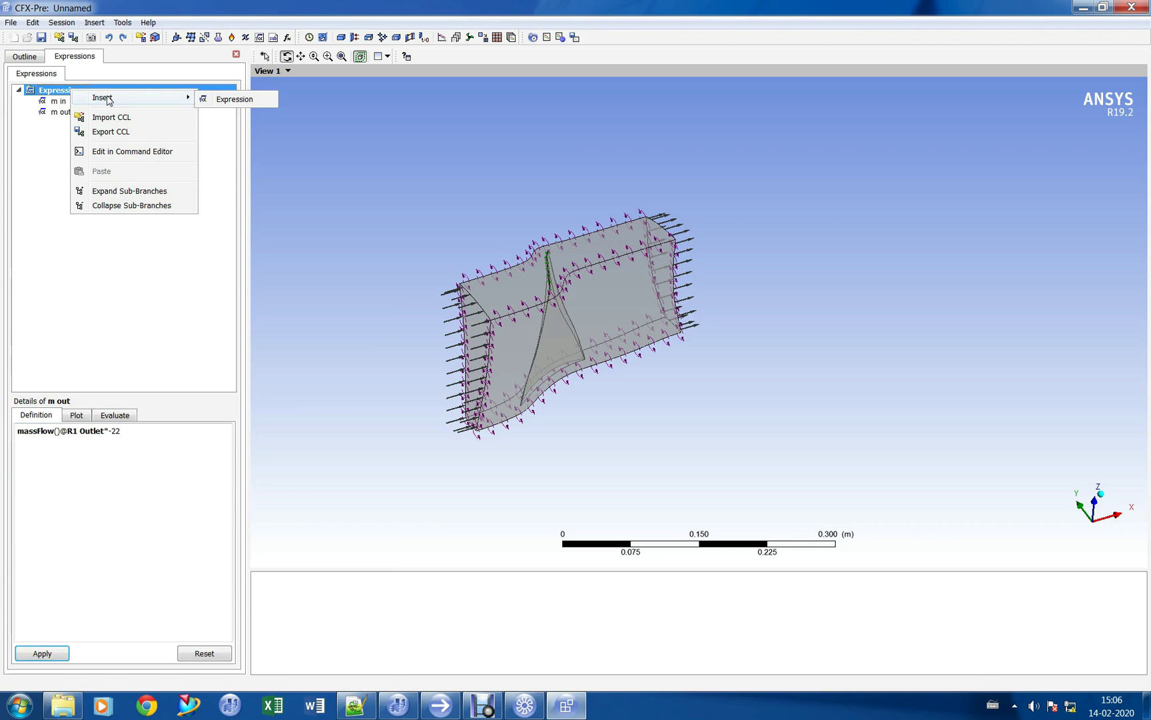
left_click(220, 101)
type("P")
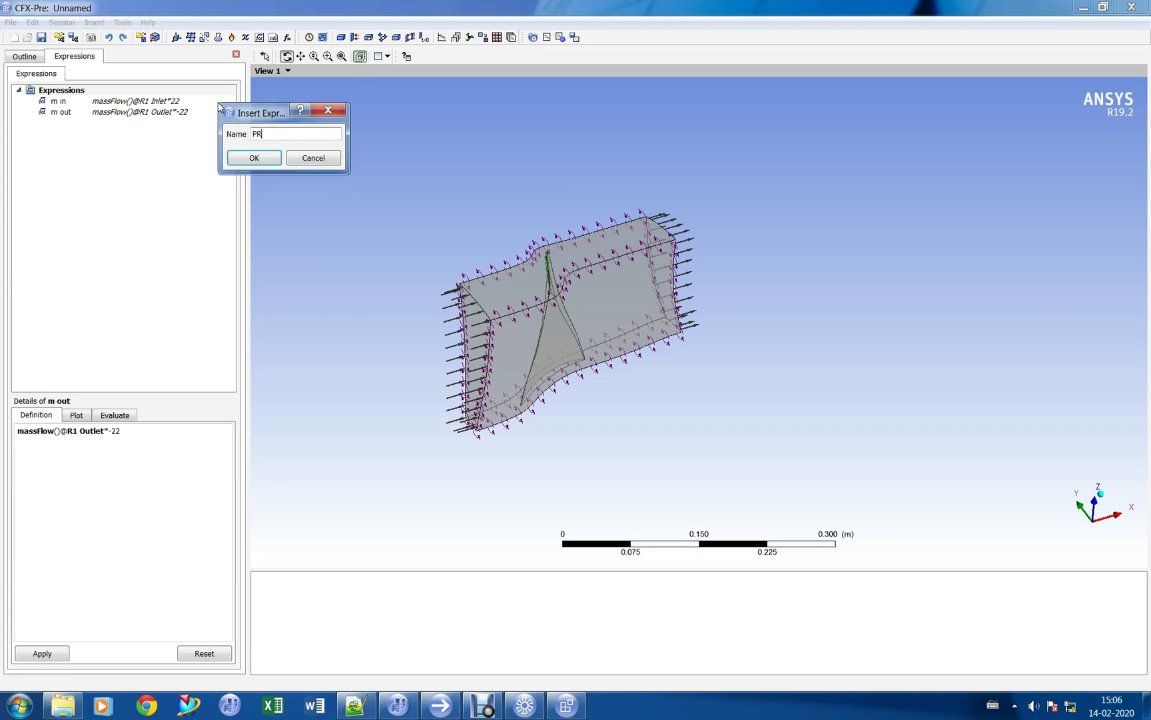
type("R")
key("Return")
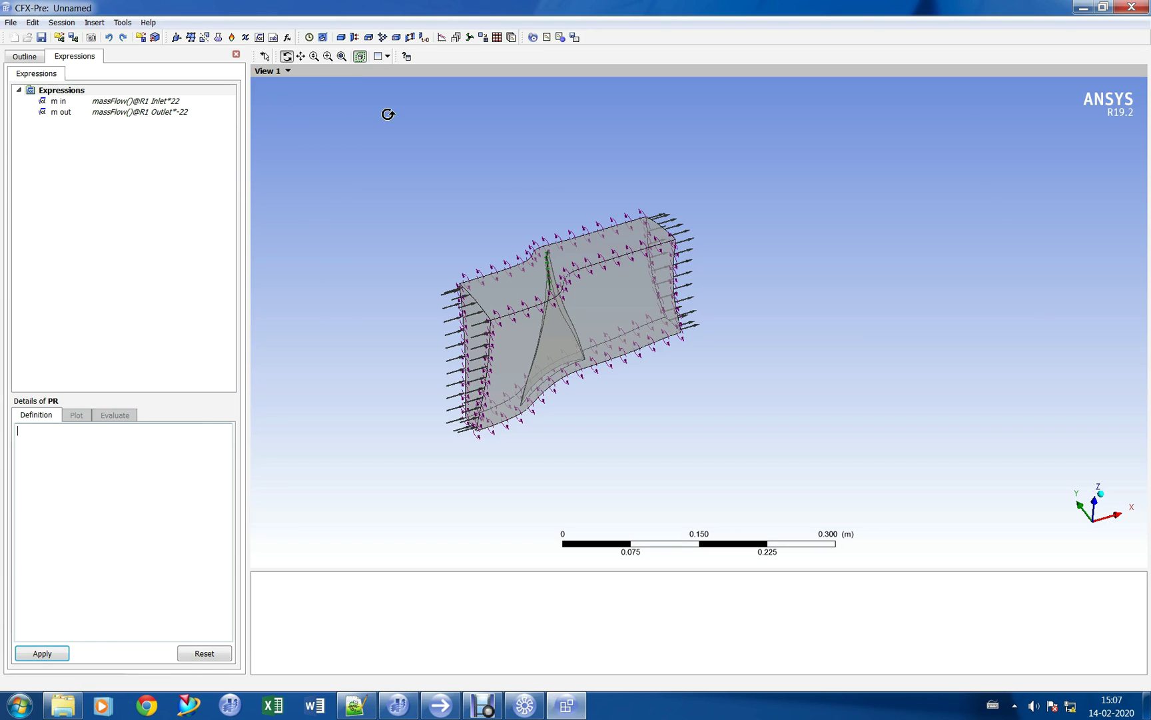
right_click(107, 447)
mouse_move(144, 455)
mouse_move(255, 472)
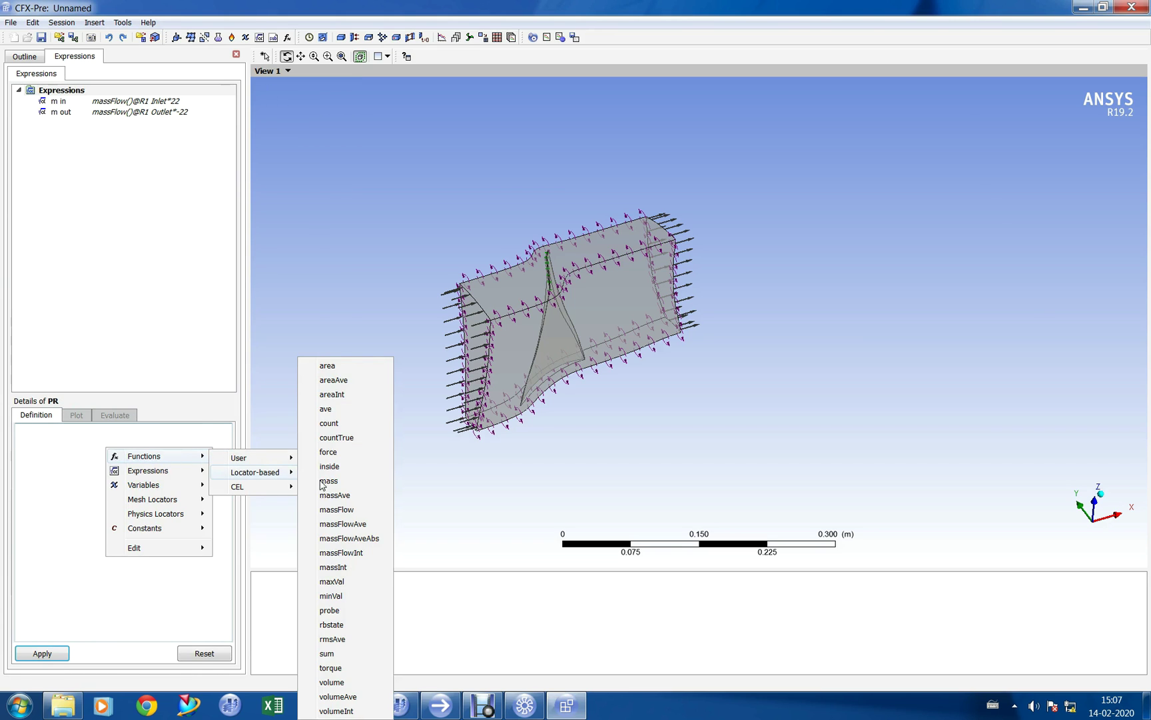
left_click(360, 524)
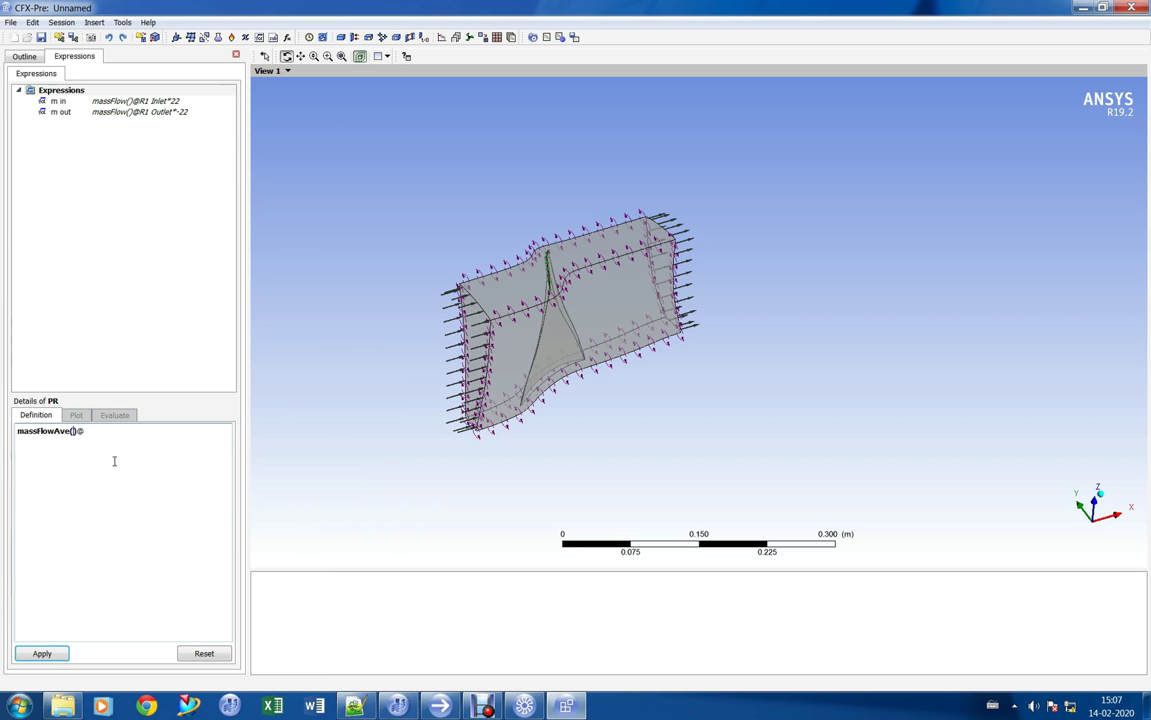
right_click(73, 433)
mouse_move(129, 491)
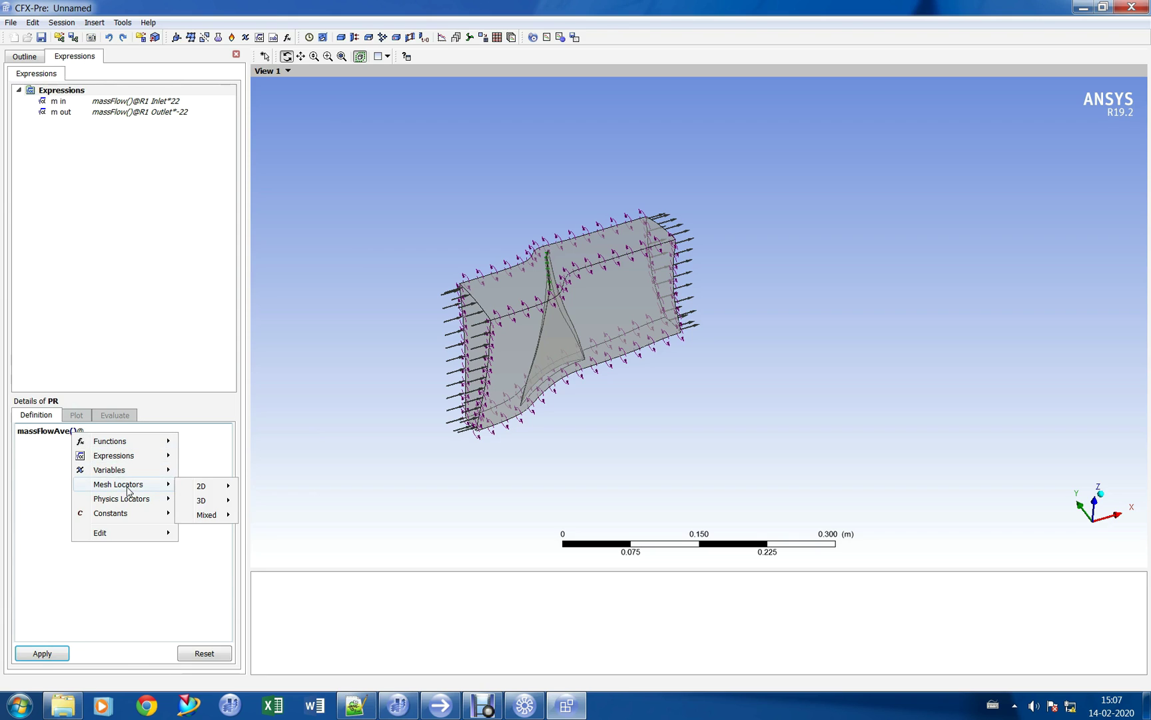
mouse_move(202, 501)
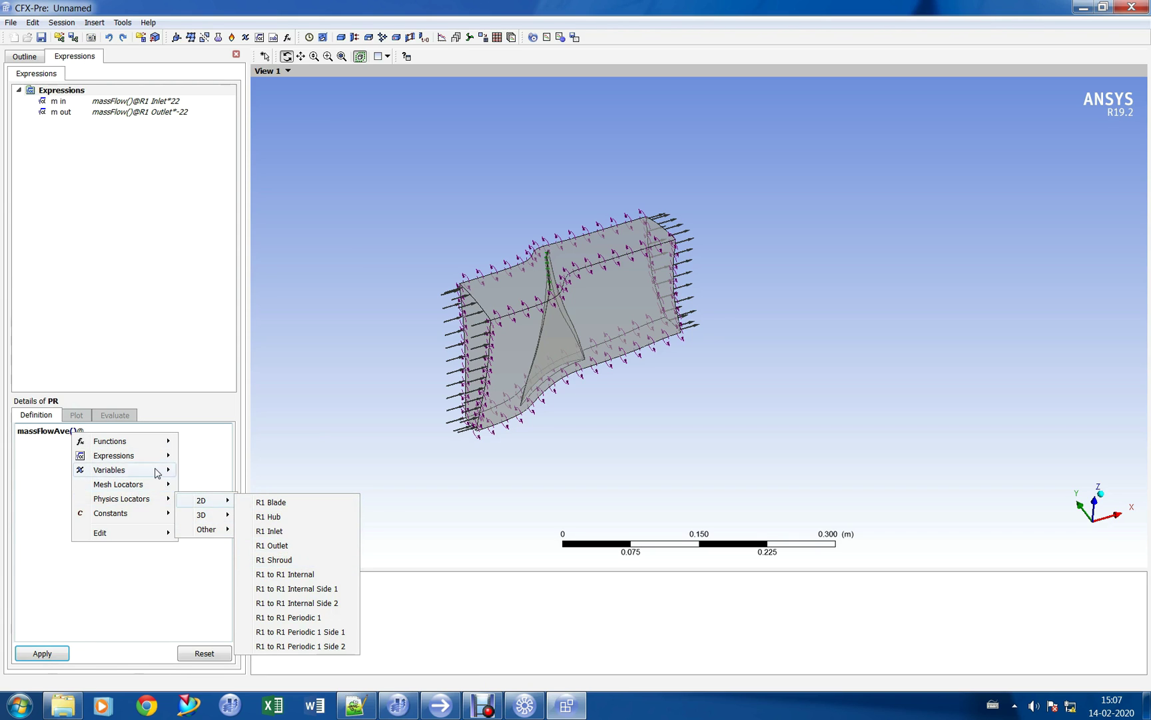
mouse_move(155, 470)
mouse_move(297, 656)
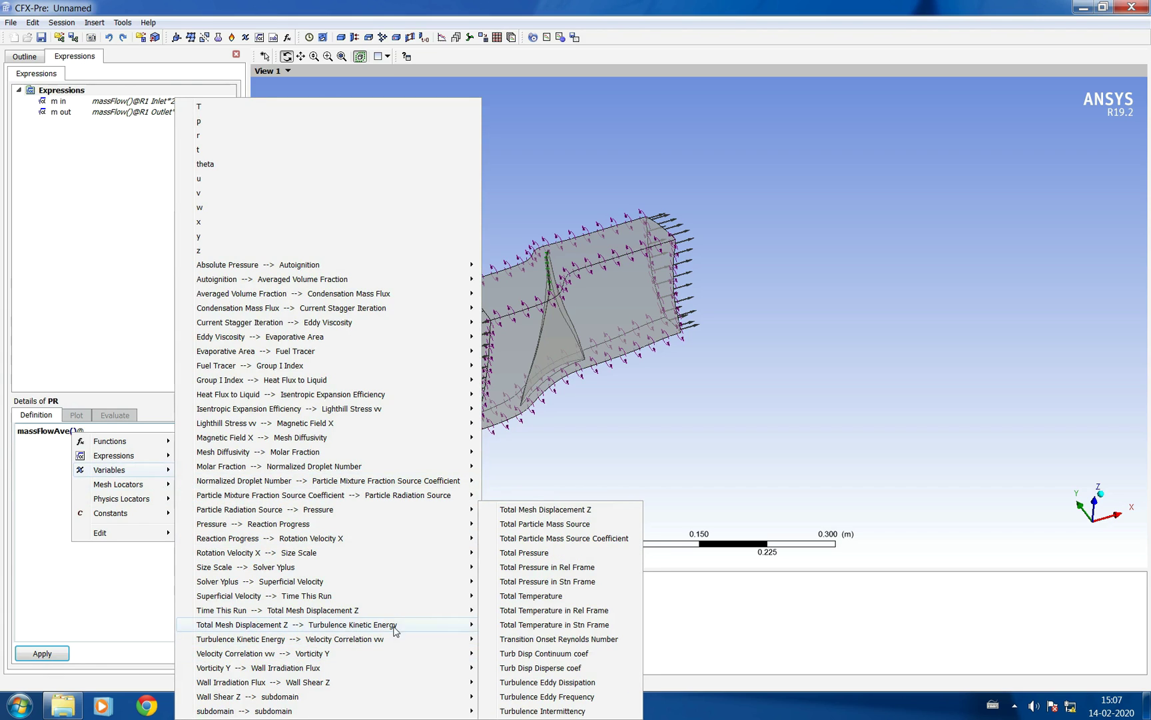
mouse_move(455, 616)
left_click(573, 583)
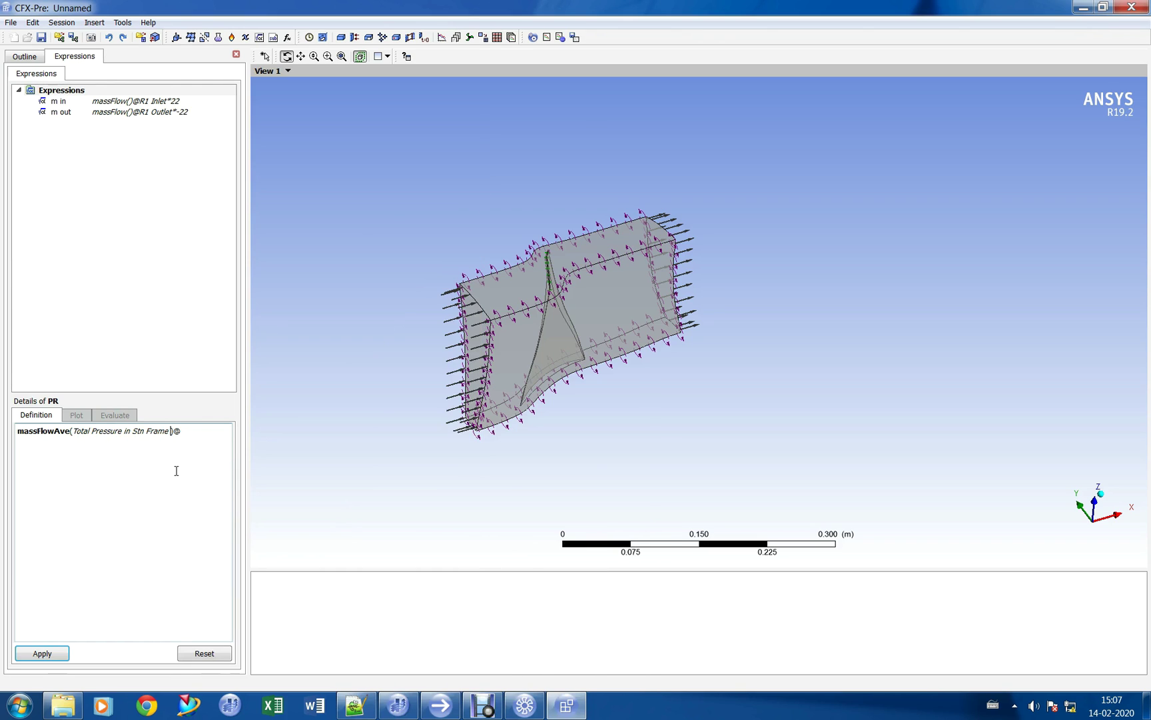
right_click(185, 435)
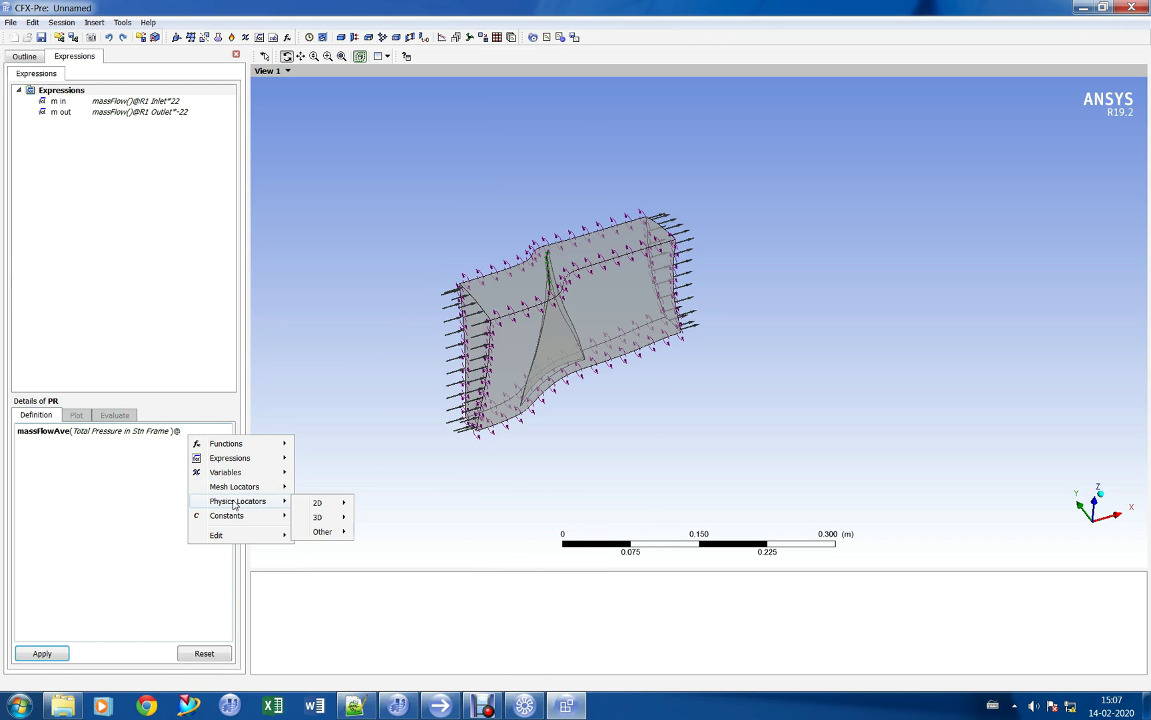
mouse_move(316, 505)
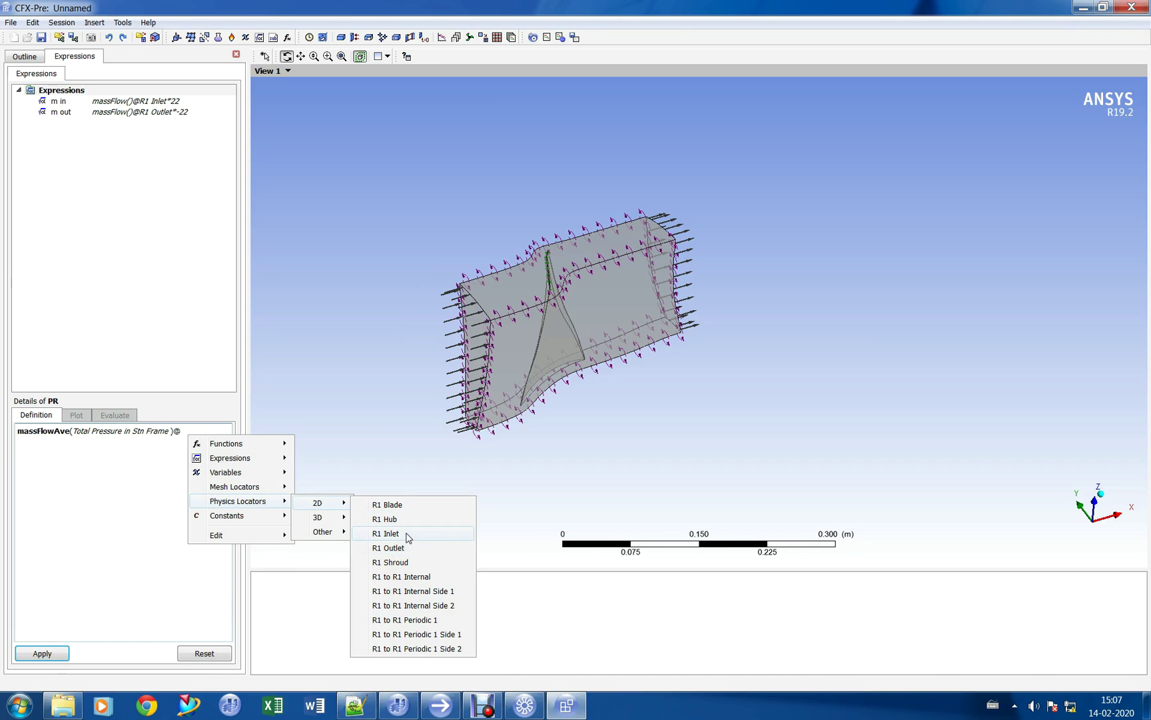
left_click(393, 548)
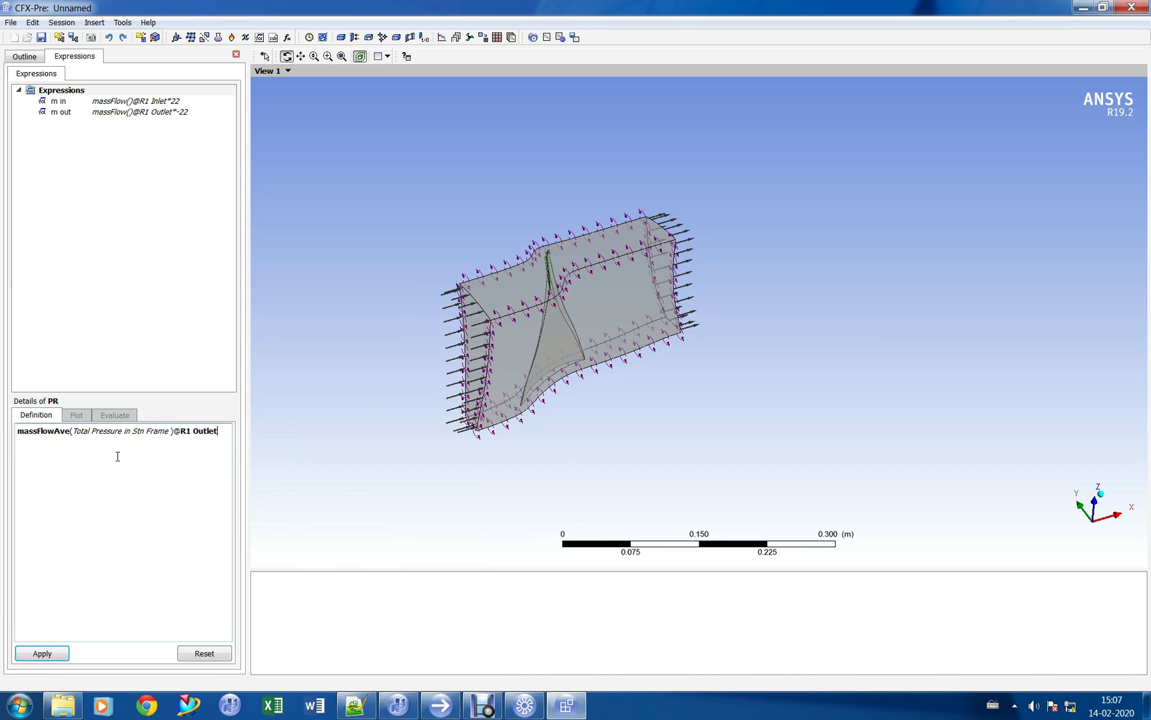
Step: Divide the PR term by a copy of itself evaluated at R1 Inlet, and apply the expression
left_click_drag(226, 430, 13, 449)
key("ctrl+c")
left_click(224, 429)
type("/")
key("ctrl+v")
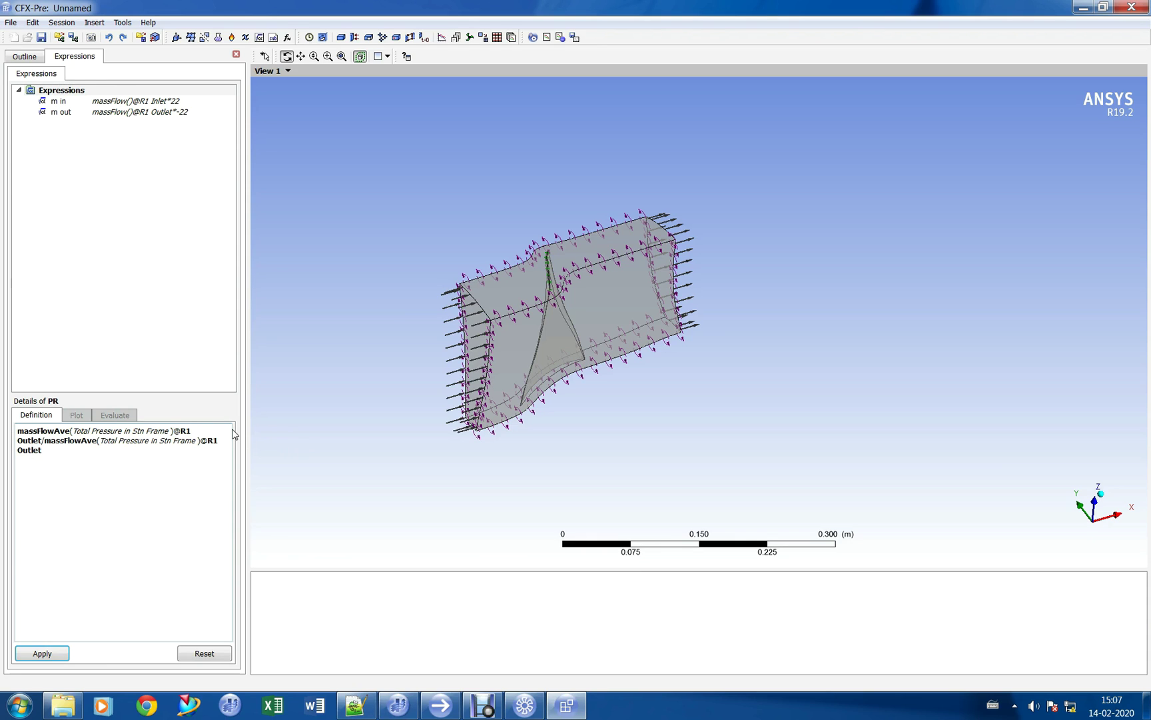
type("Inlet")
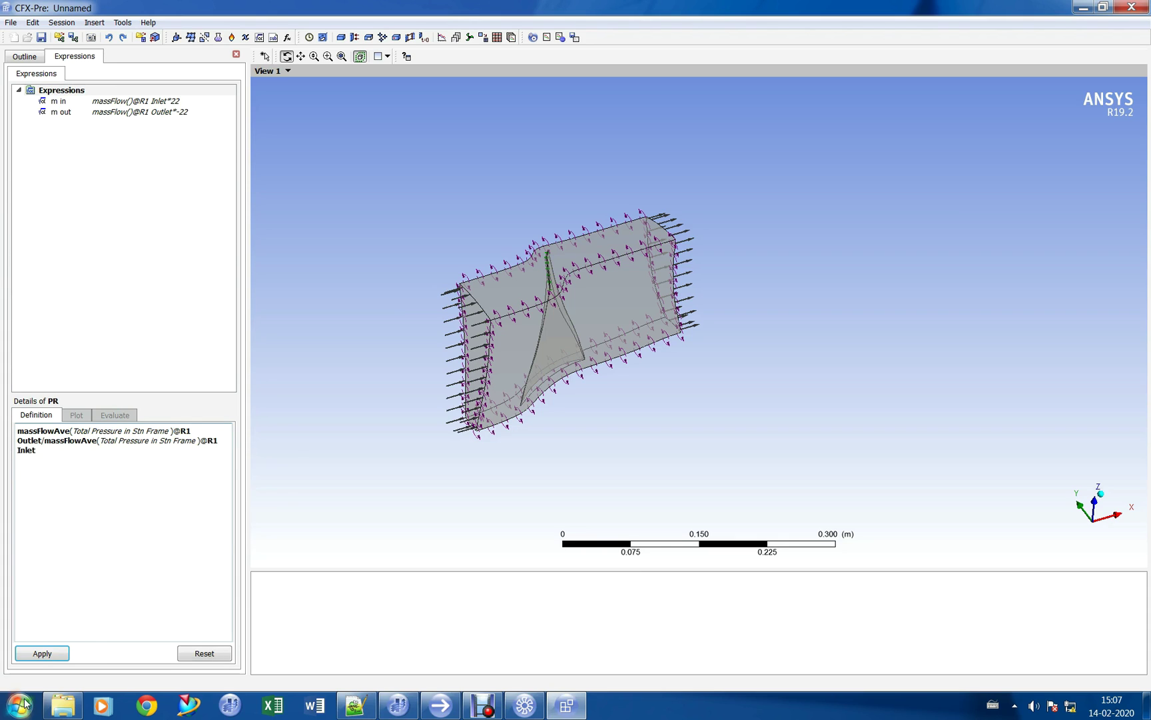
left_click(42, 653)
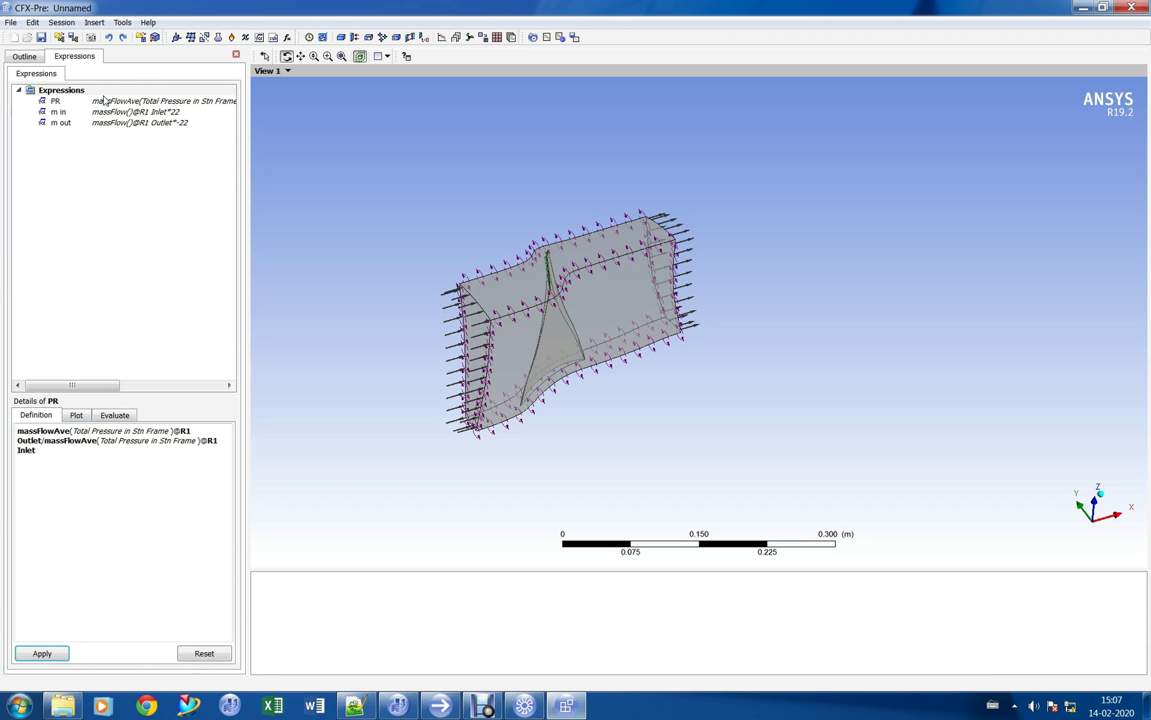
Step: Duplicate the PR expression and rename the copy "TR"
right_click(104, 100)
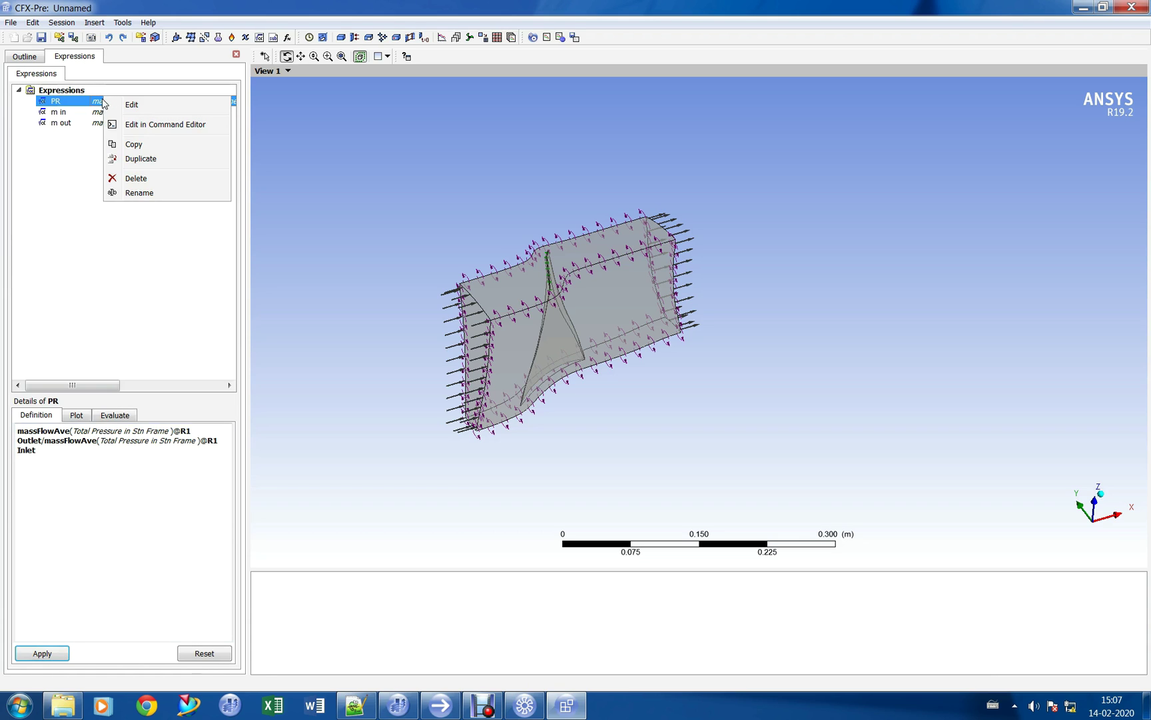
left_click(141, 159)
right_click(71, 107)
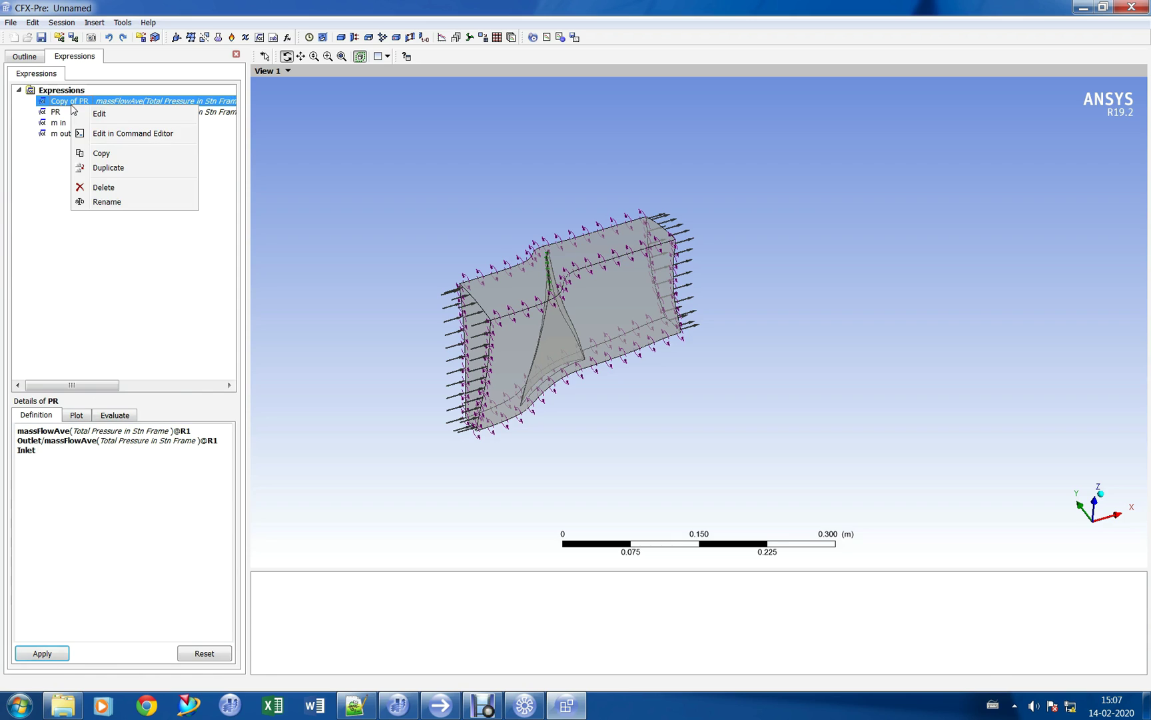
left_click(117, 202)
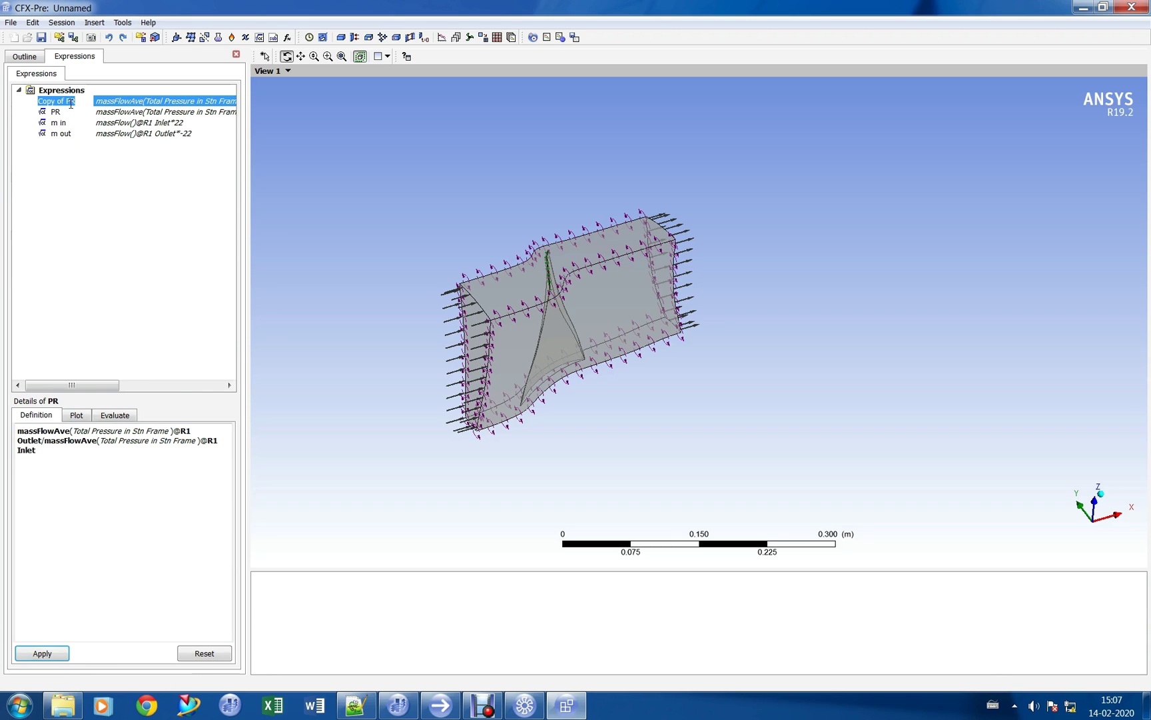
key("Return")
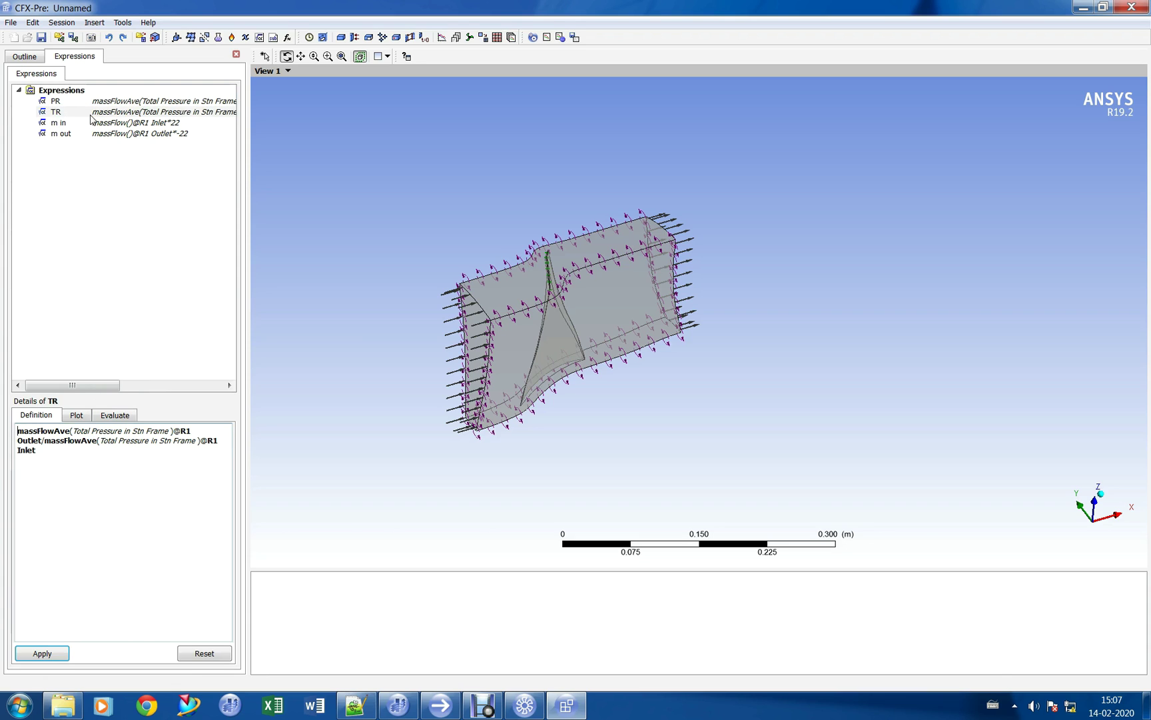
Step: Replace Pressure with Temperature in both terms of TR to use Total Temperature in Stn Frame, and apply it
double_click(96, 430)
type("Temperature")
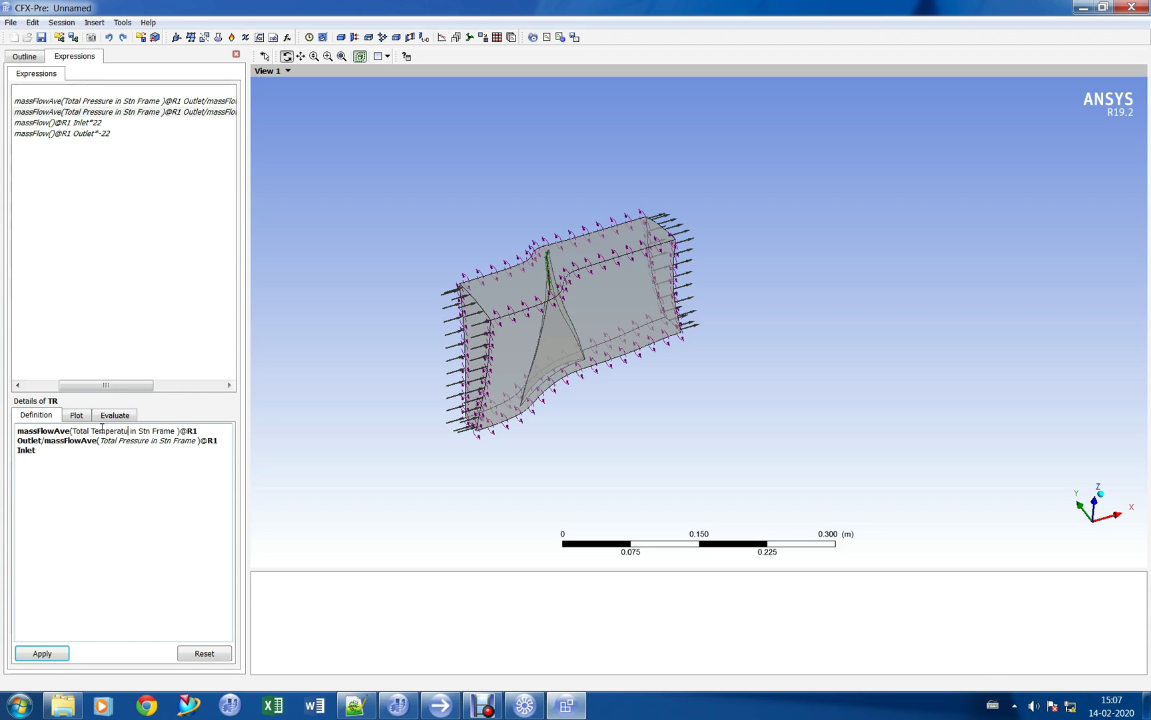
double_click(128, 440)
type("Te")
type("mperature")
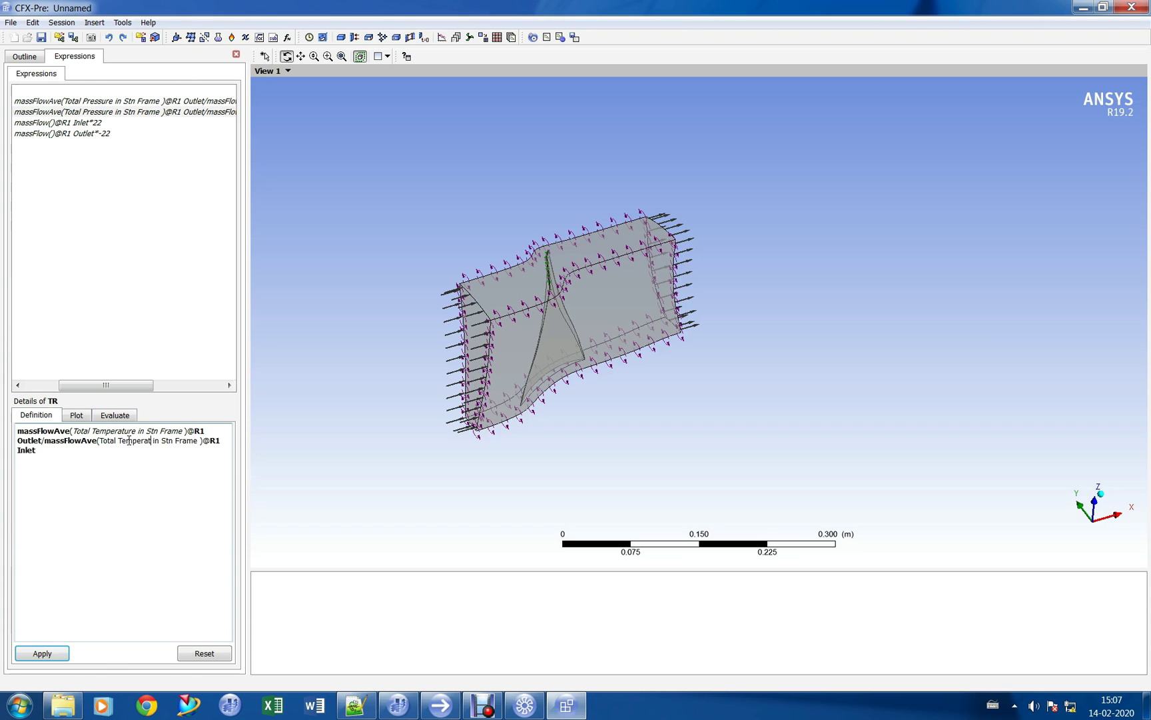
left_click(42, 653)
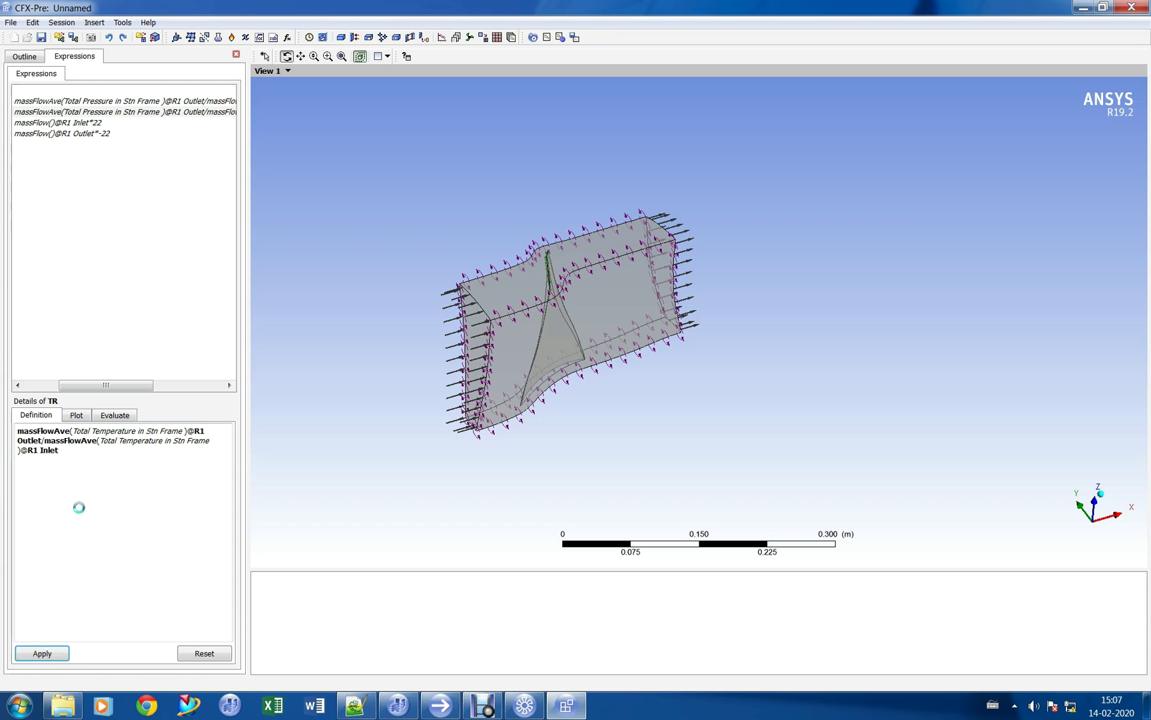
left_click_drag(69, 385, 36, 388)
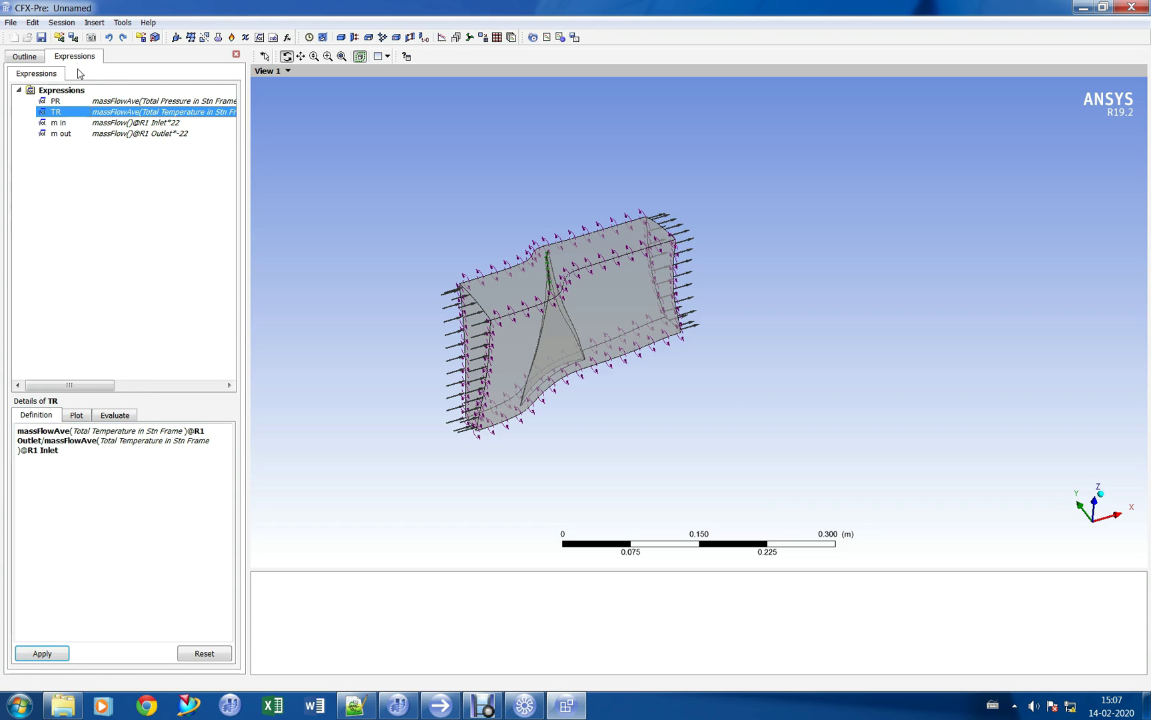
Step: Insert an expression named "Eff", define it as (PR^0.2857-1)/(TR-1), apply it and close the Expressions editor
right_click(83, 91)
mouse_move(183, 104)
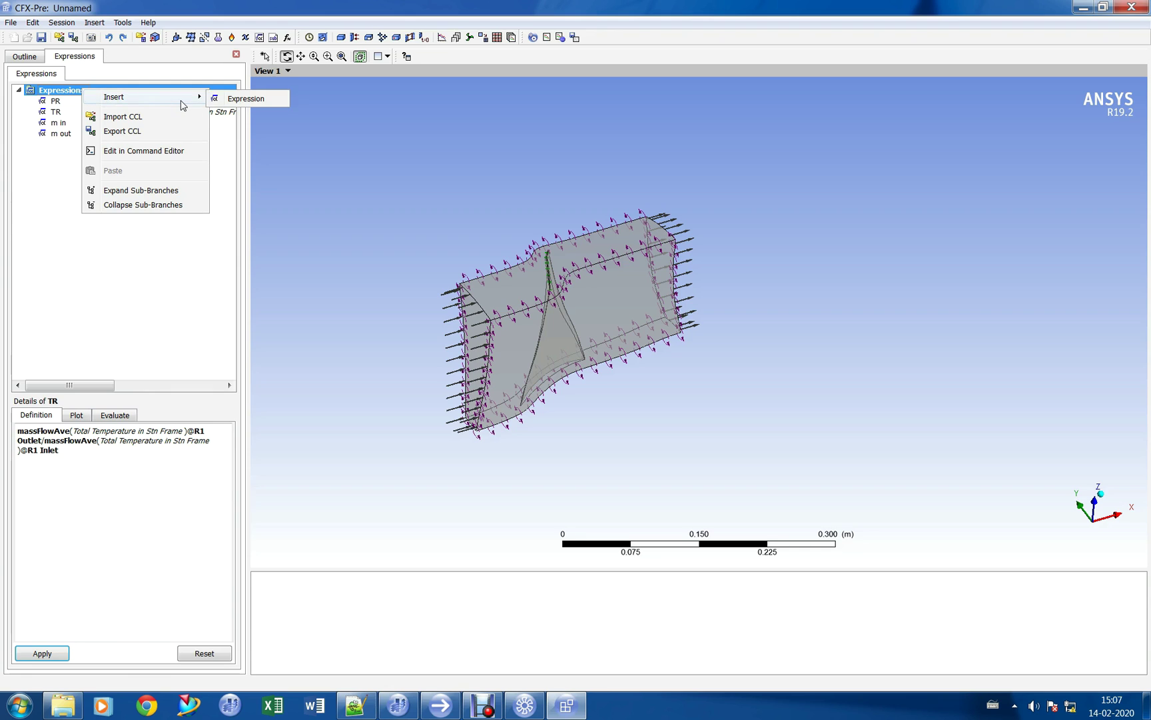
left_click(226, 99)
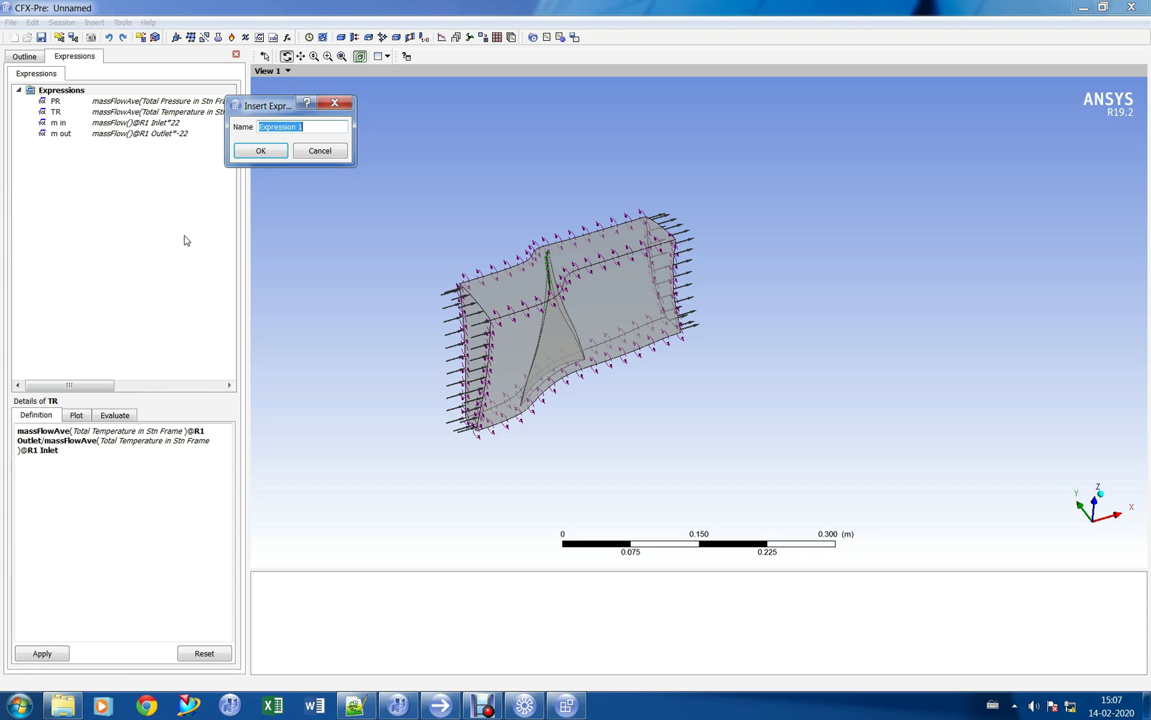
type("Eff")
key("Return")
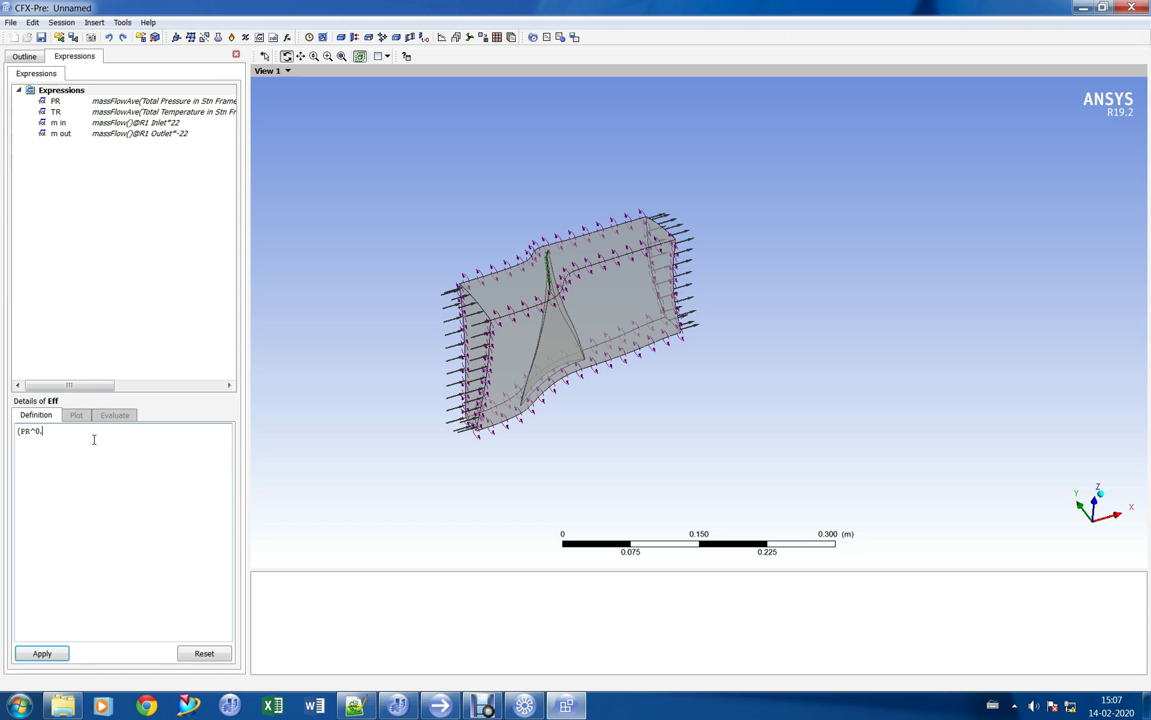
type("(PR^0.2857-1)/")
left_click(42, 653)
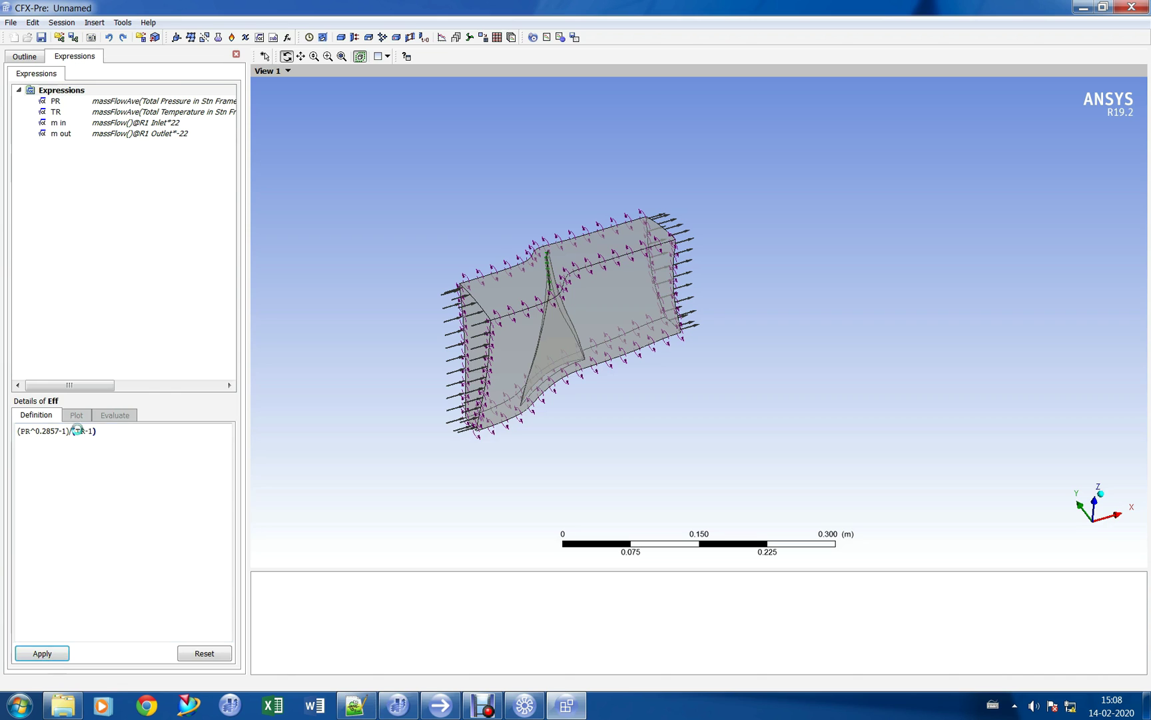
left_click(241, 55)
Step: In the Output Control's monitor settings, add a monitor named "mass in" and set its option to Expression
double_click(114, 307)
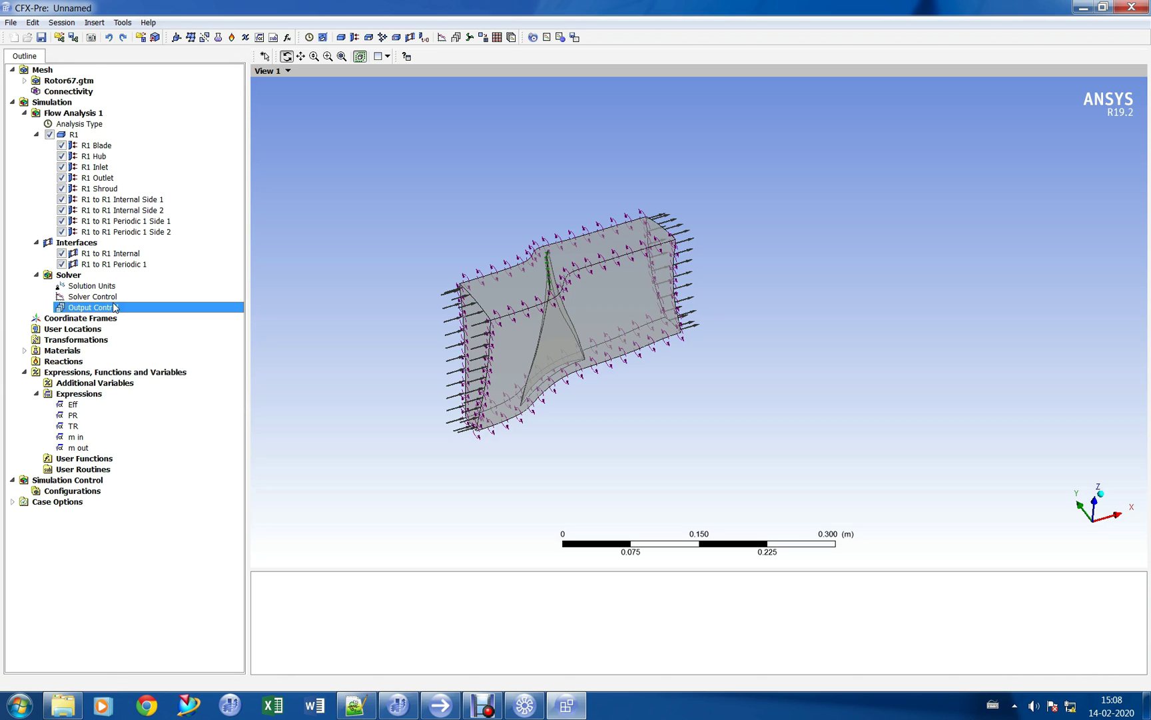
left_click(113, 84)
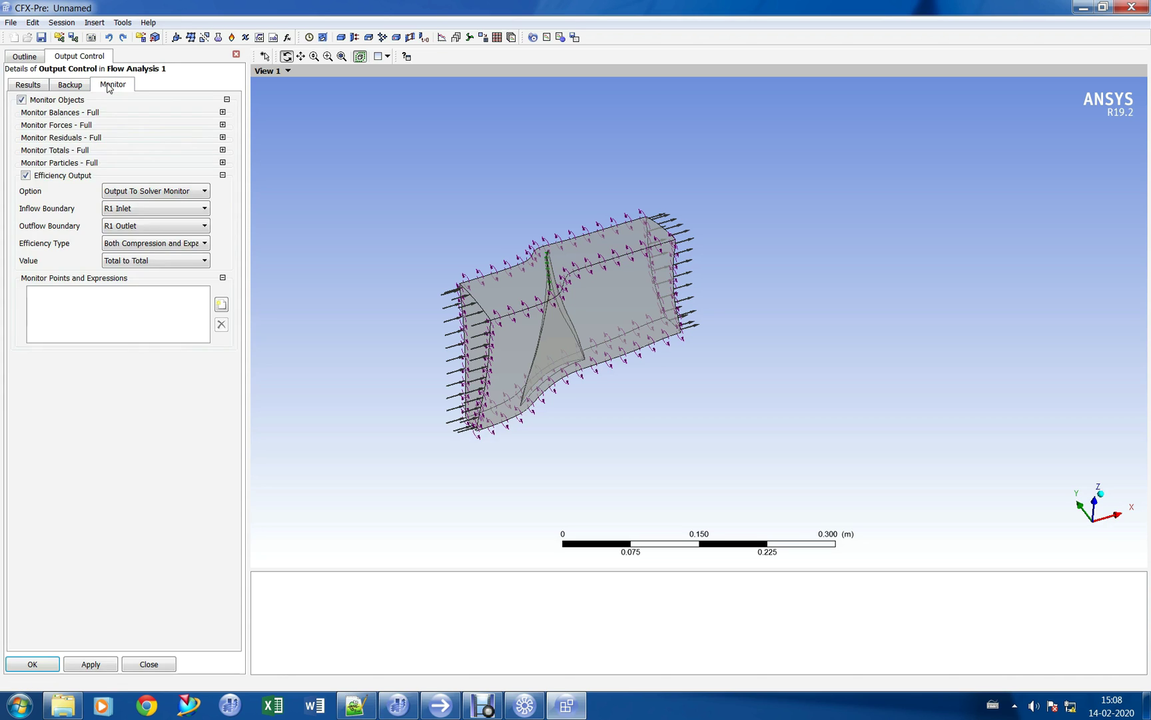
left_click(220, 304)
type("mass i")
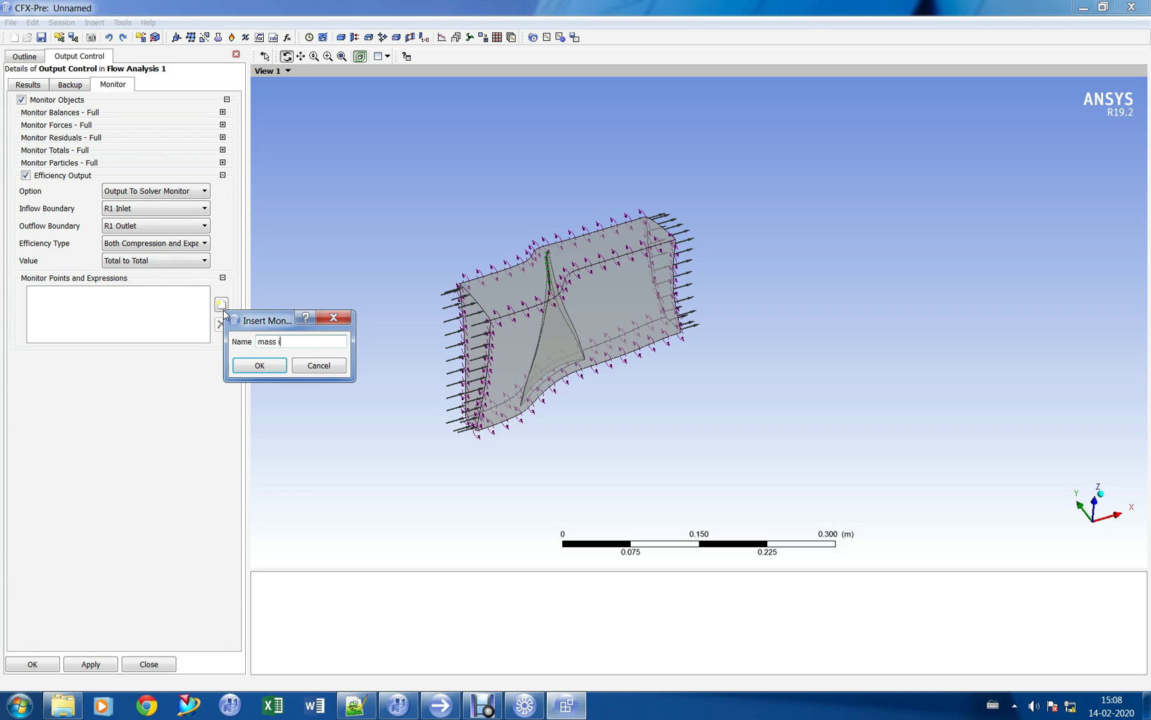
type("n")
key("Return")
left_click(167, 367)
left_click(158, 400)
right_click(158, 387)
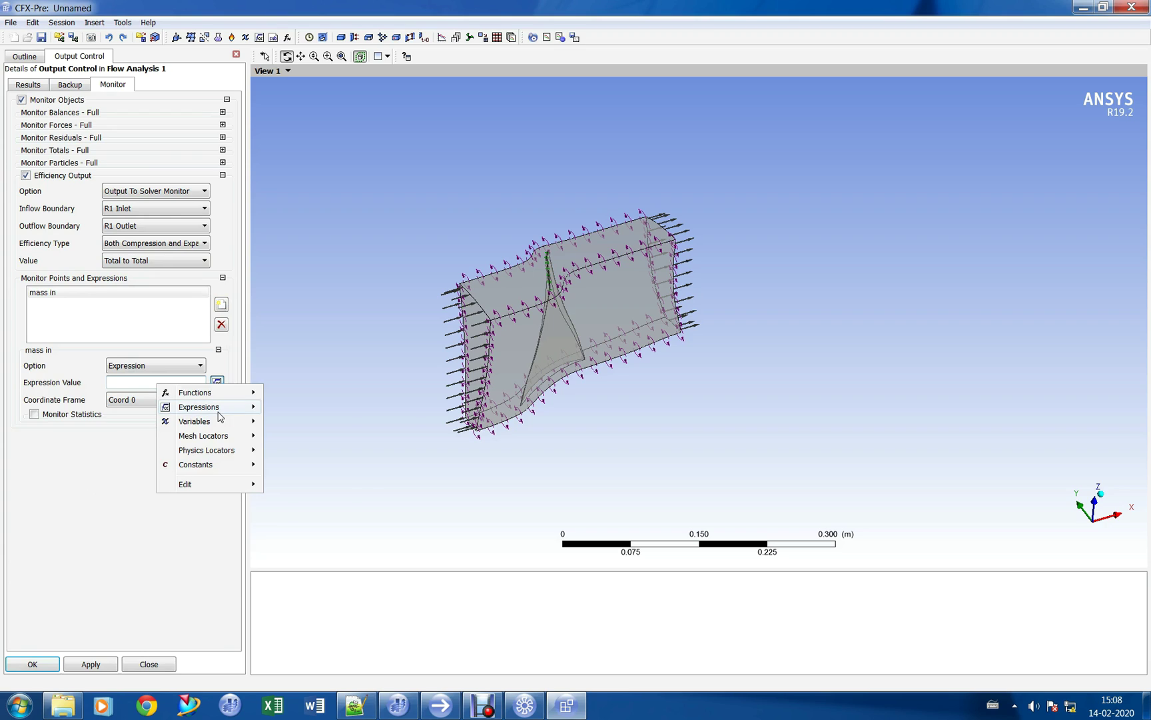
mouse_move(200, 406)
left_click(346, 465)
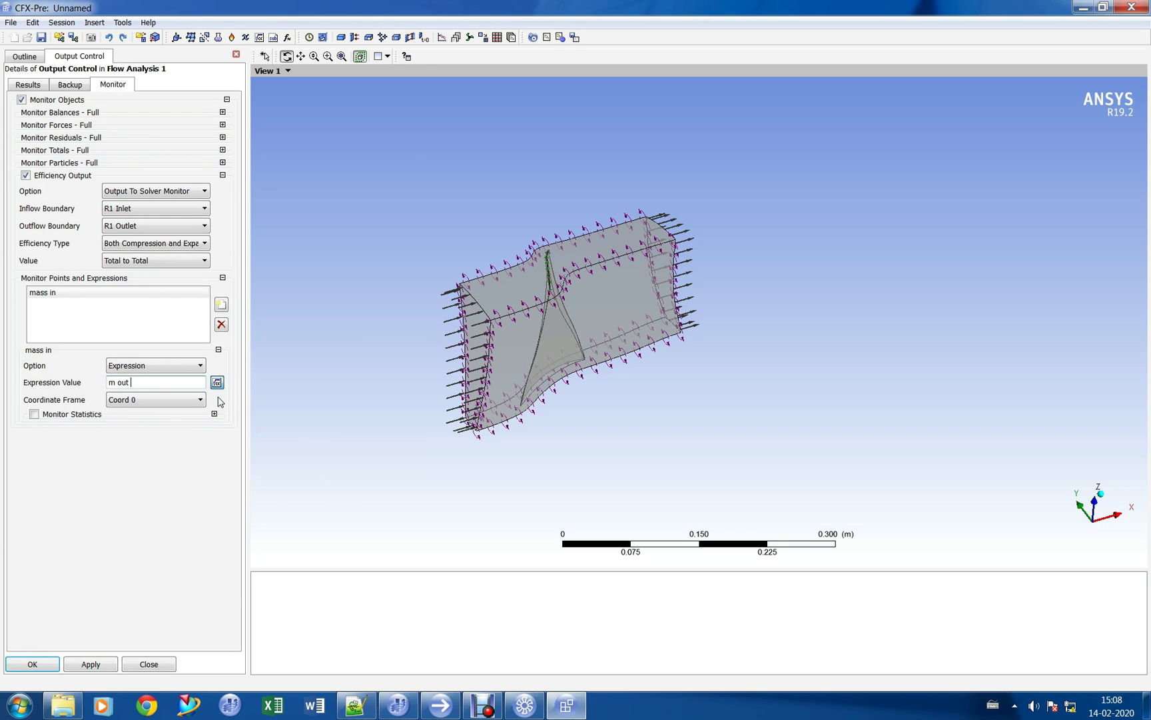
left_click_drag(176, 382, 106, 382)
key("BackSpace")
Step: Set the expression value of the "mass in" monitor to the existing expression m in
right_click(139, 386)
mouse_move(183, 409)
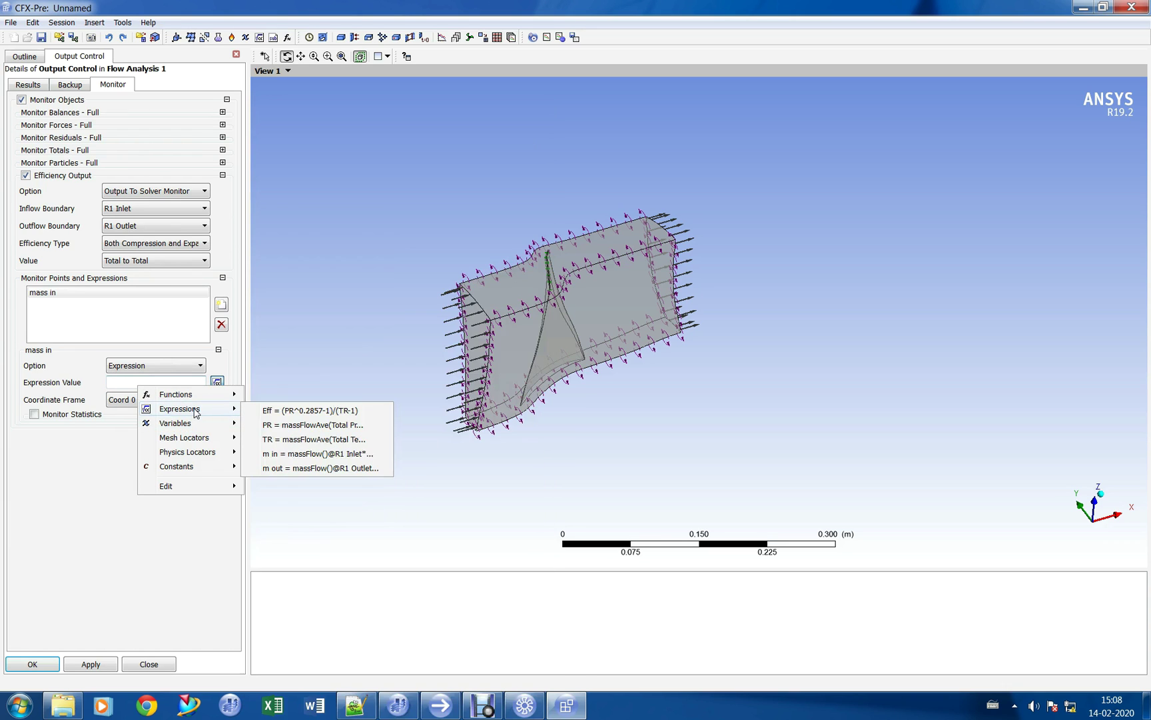
left_click(293, 454)
Step: Add an expression monitor named "mass out" and set its value to the expression m out
left_click(221, 304)
type("mass out")
key("Return")
left_click(163, 367)
left_click(143, 400)
right_click(153, 383)
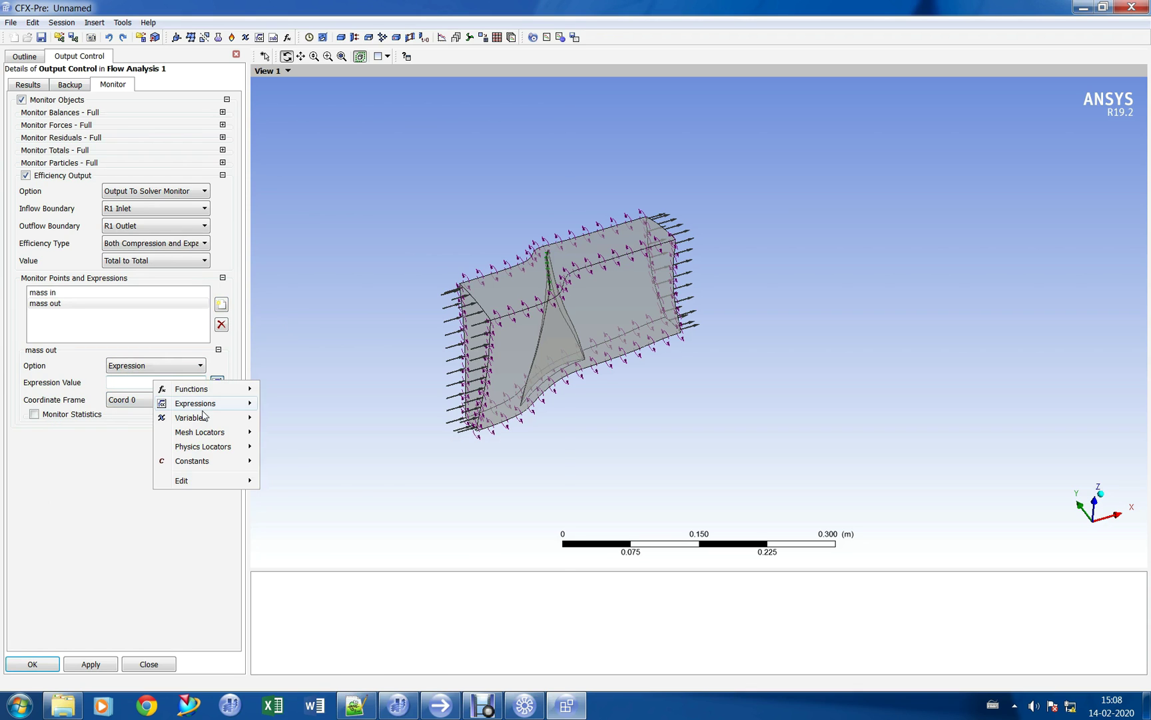
mouse_move(216, 410)
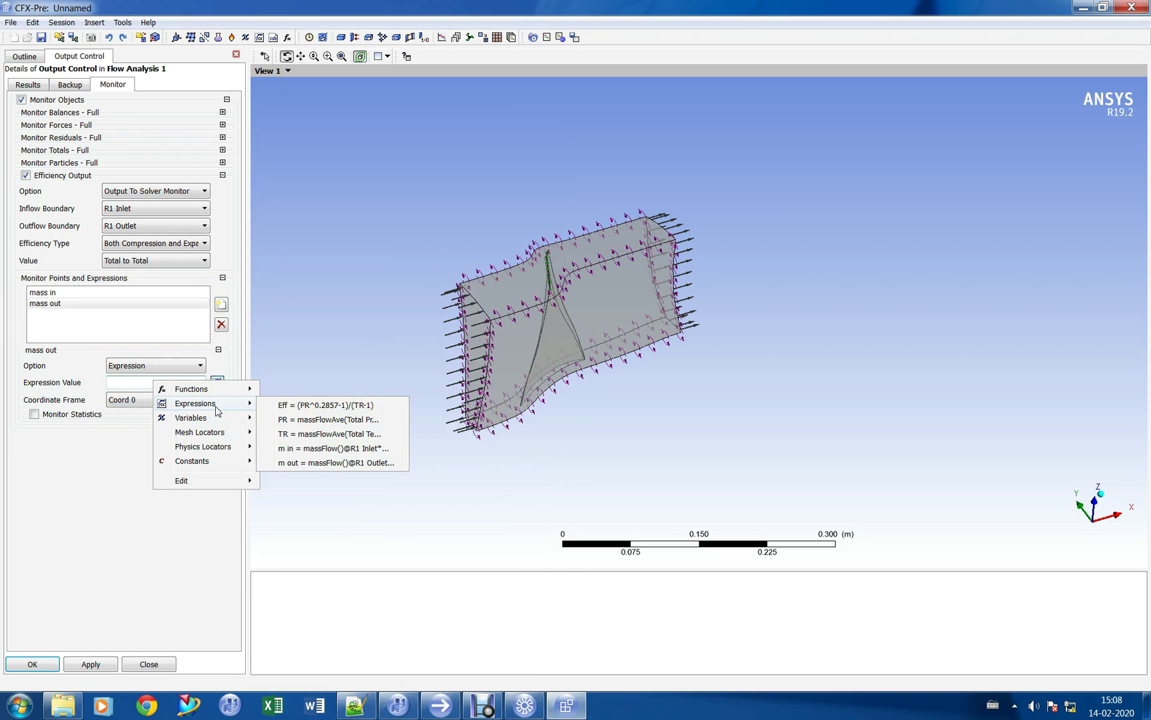
left_click(322, 463)
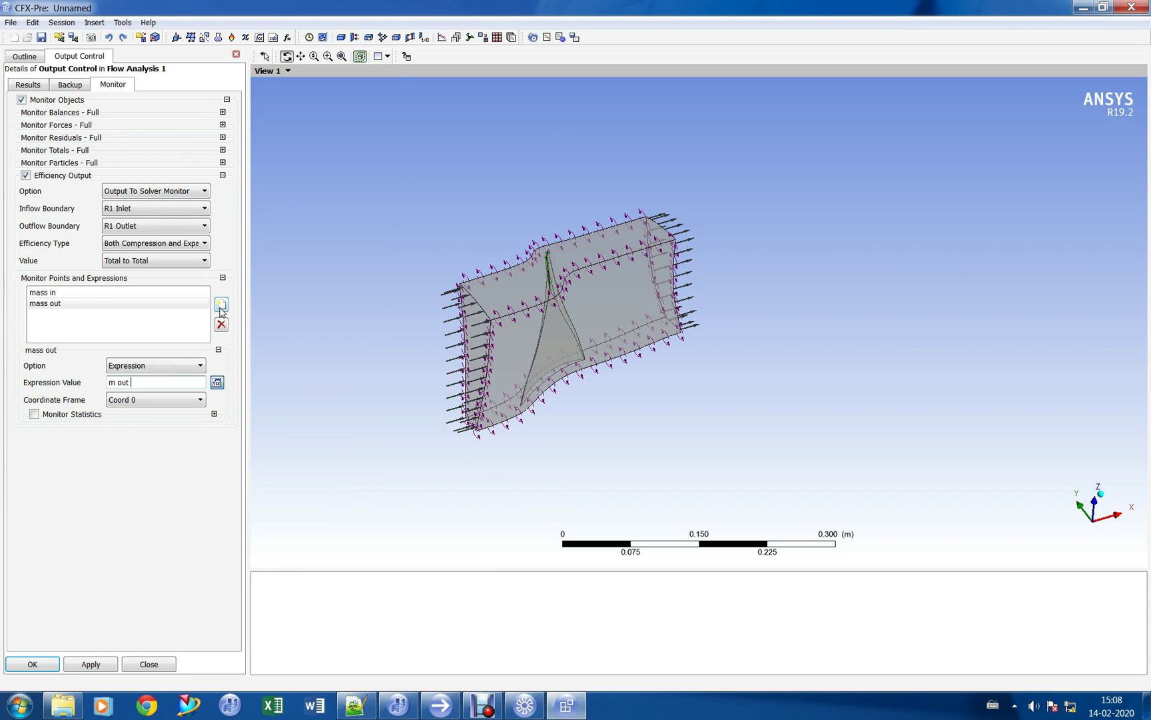
Step: Add an expression monitor named "Pr Ratio" and set its value to the expression PR
left_click(221, 307)
type("Pr Ratio")
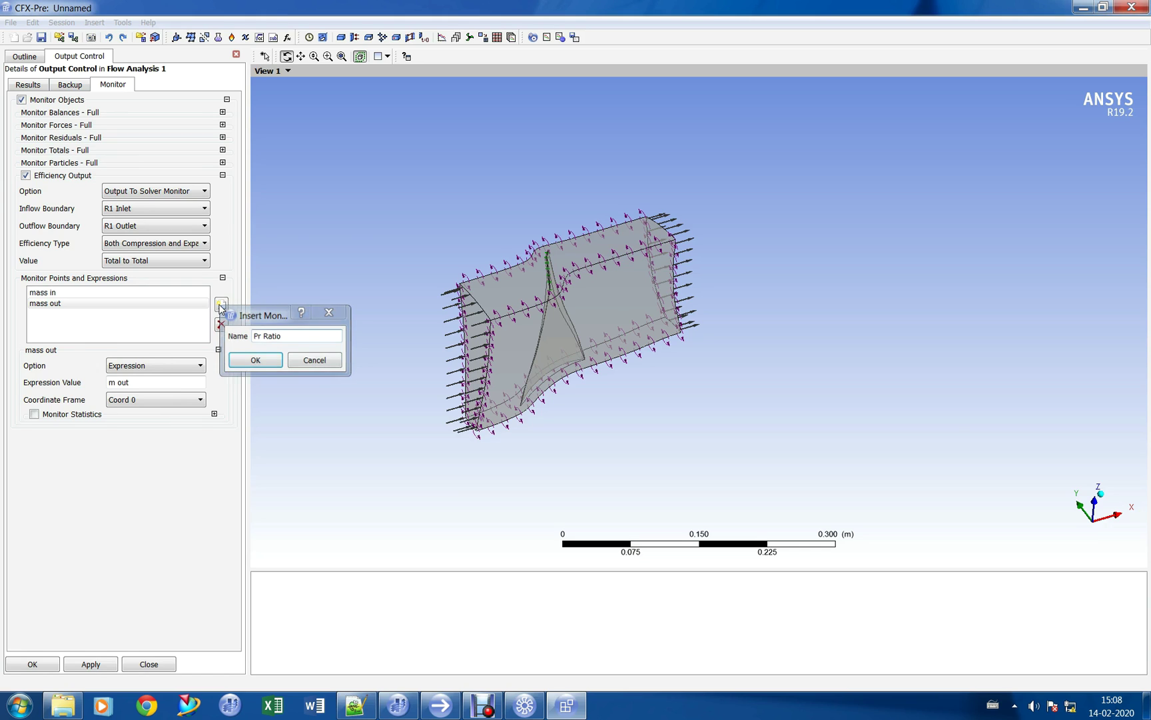
key("Return")
left_click(151, 366)
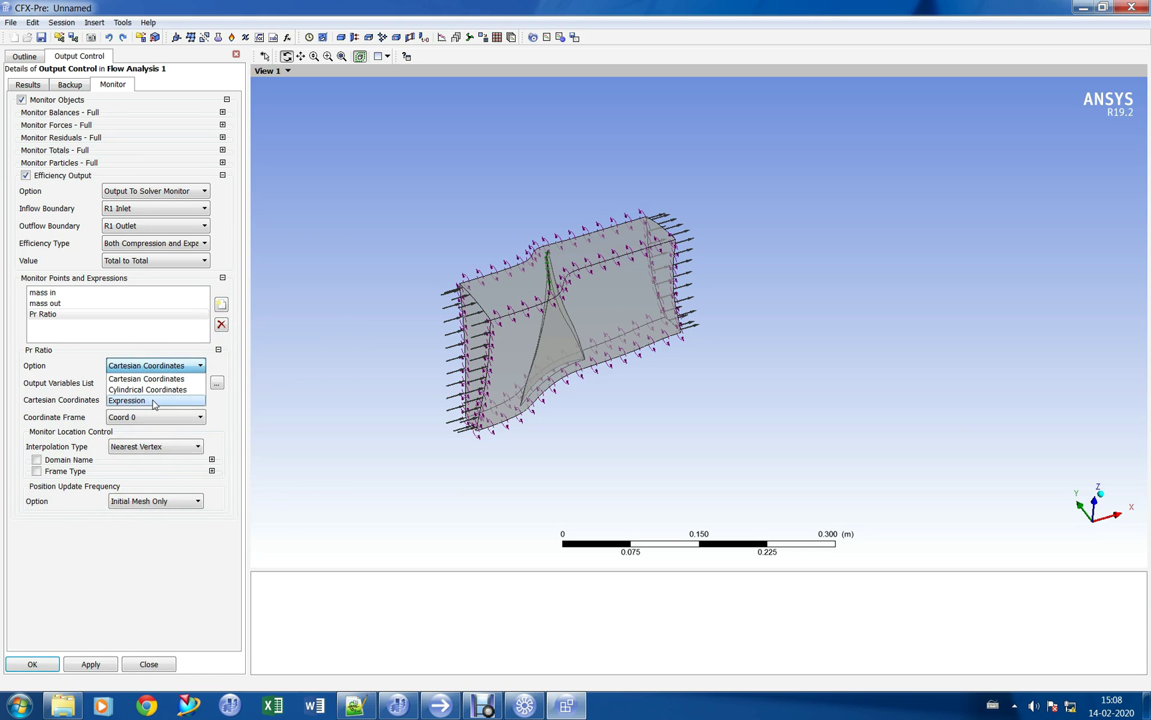
left_click(154, 403)
right_click(157, 384)
mouse_move(226, 406)
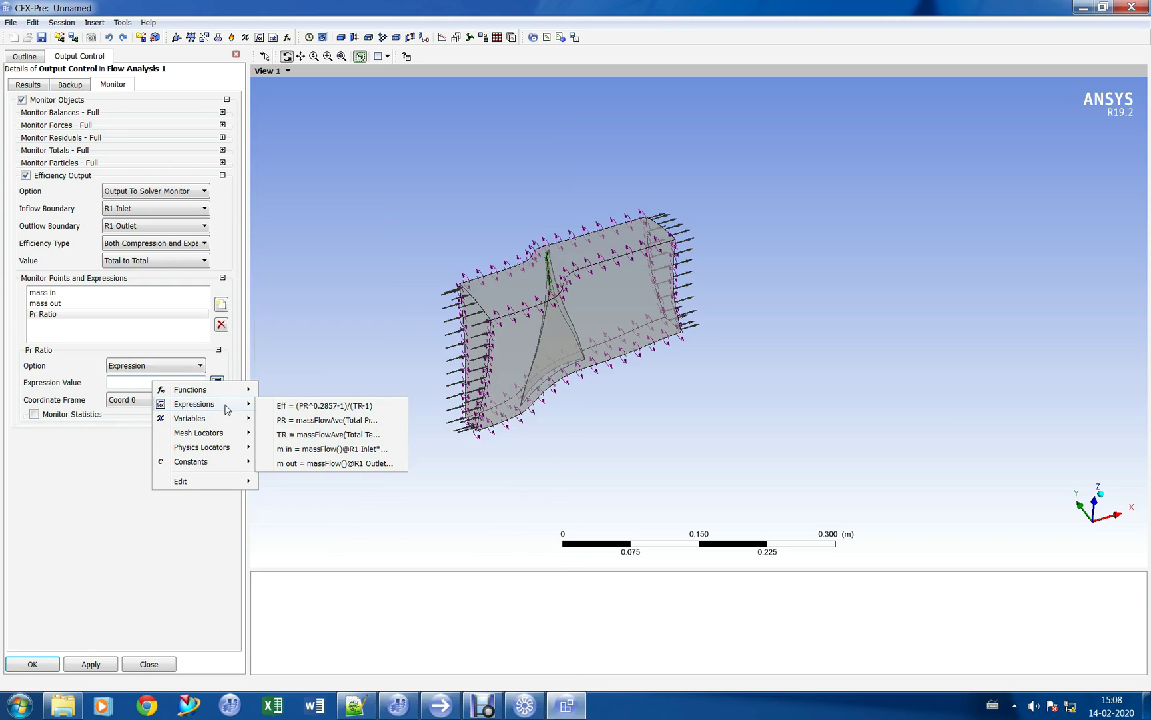
left_click(302, 419)
Step: Add an expression monitor named "Tr Ratio" and set its value to the expression TR
left_click(221, 304)
type("Tr Rat")
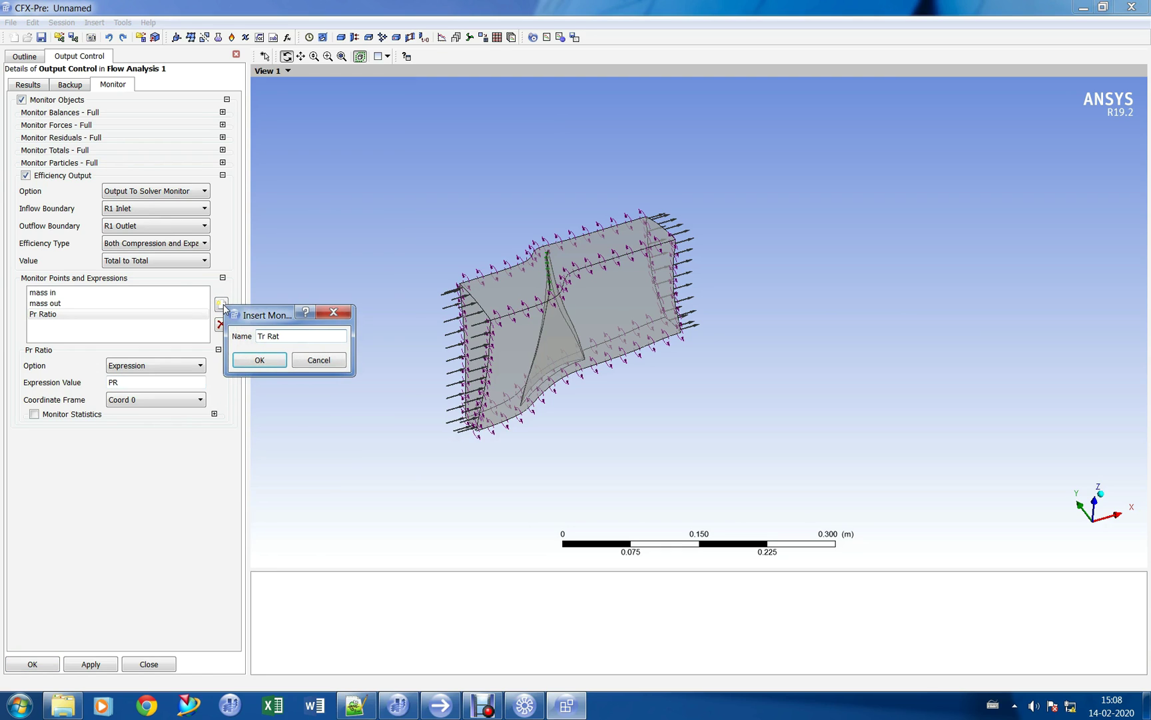
key("Return")
left_click(127, 367)
left_click(139, 402)
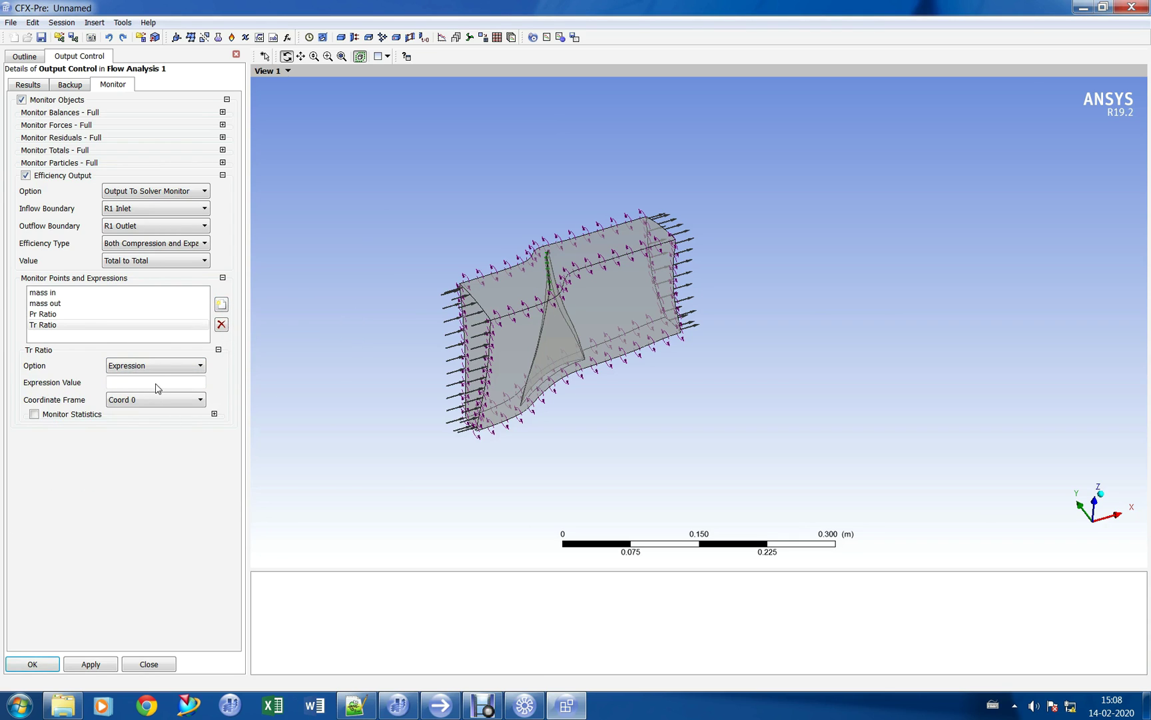
right_click(157, 385)
mouse_move(220, 404)
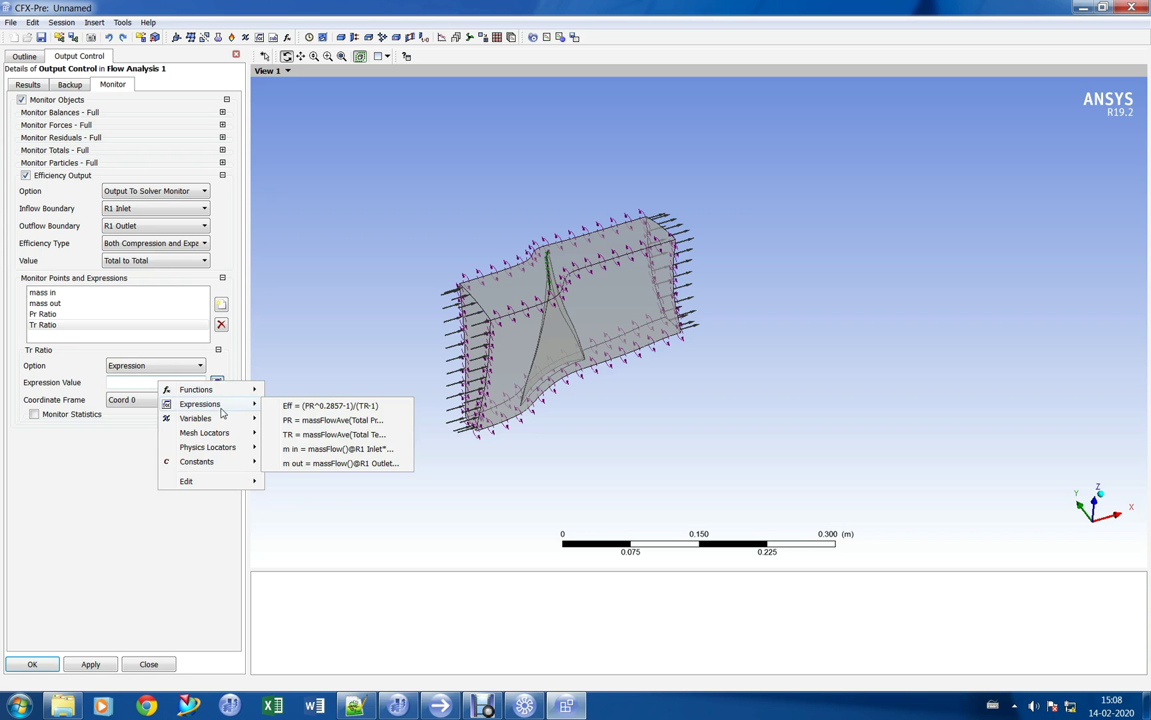
left_click(321, 436)
Step: Add an expression monitor named "Efficiency" with the expression Eff as its value, and confirm the Output Control settings
left_click(221, 304)
type("Efficiency")
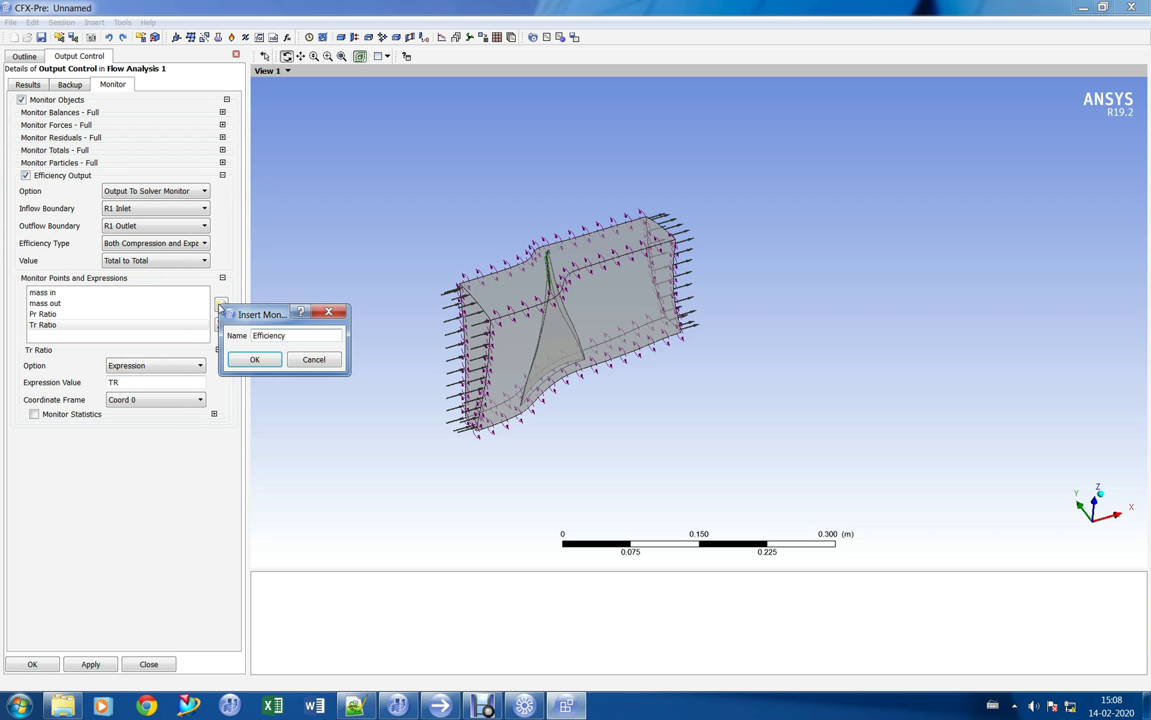
key("Return")
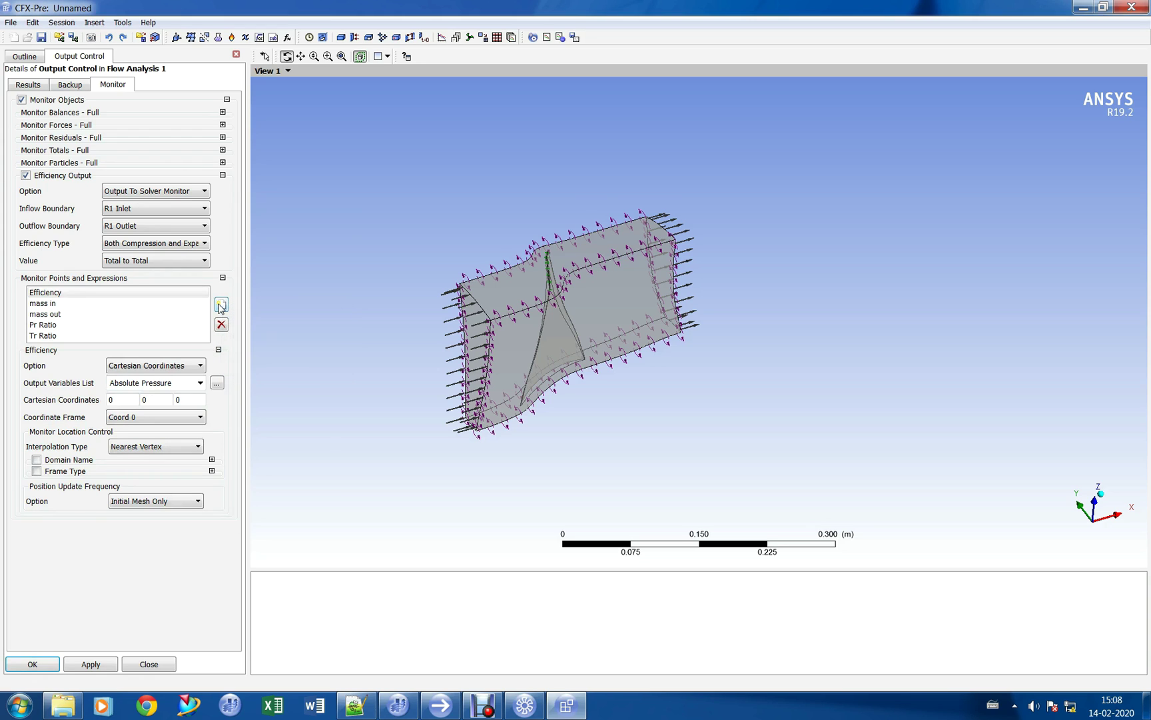
left_click(179, 364)
left_click(177, 400)
left_click(171, 382)
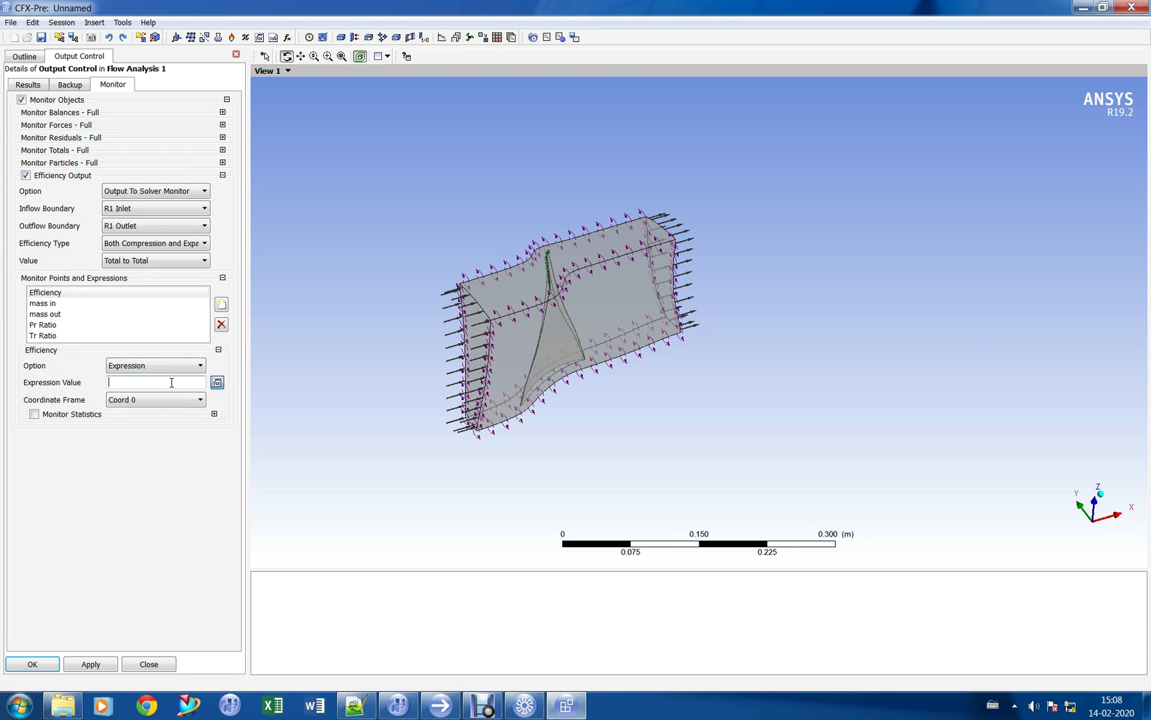
right_click(172, 384)
mouse_move(227, 412)
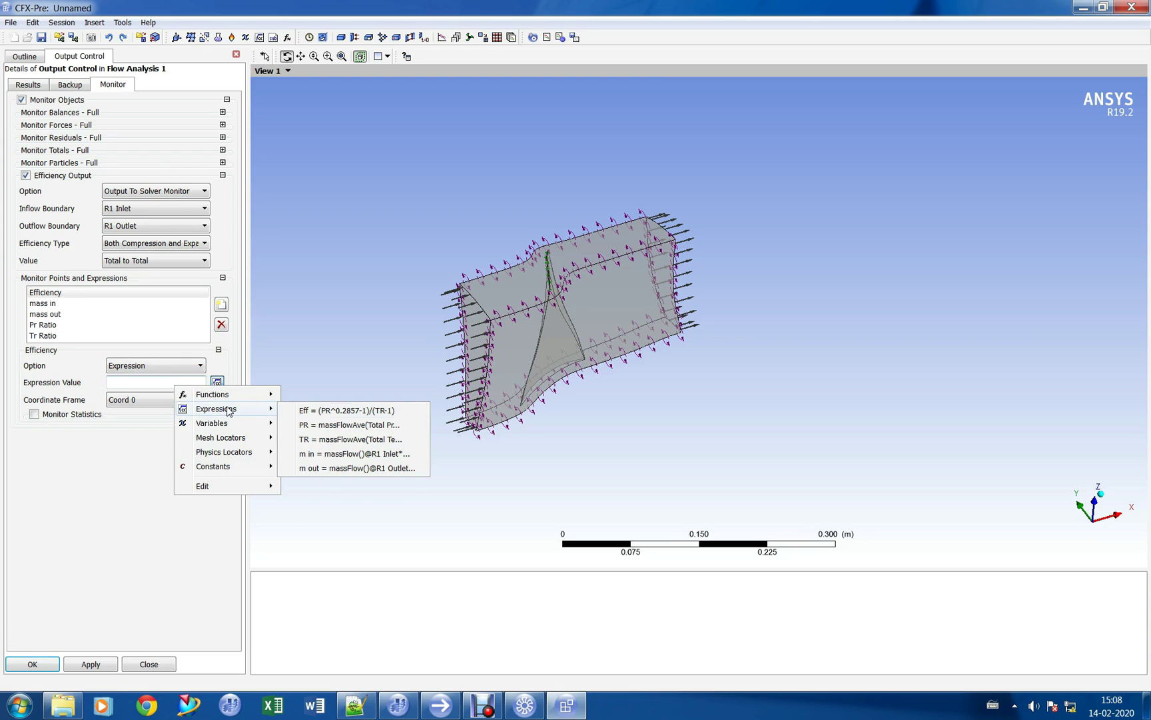
left_click(348, 412)
left_click(31, 663)
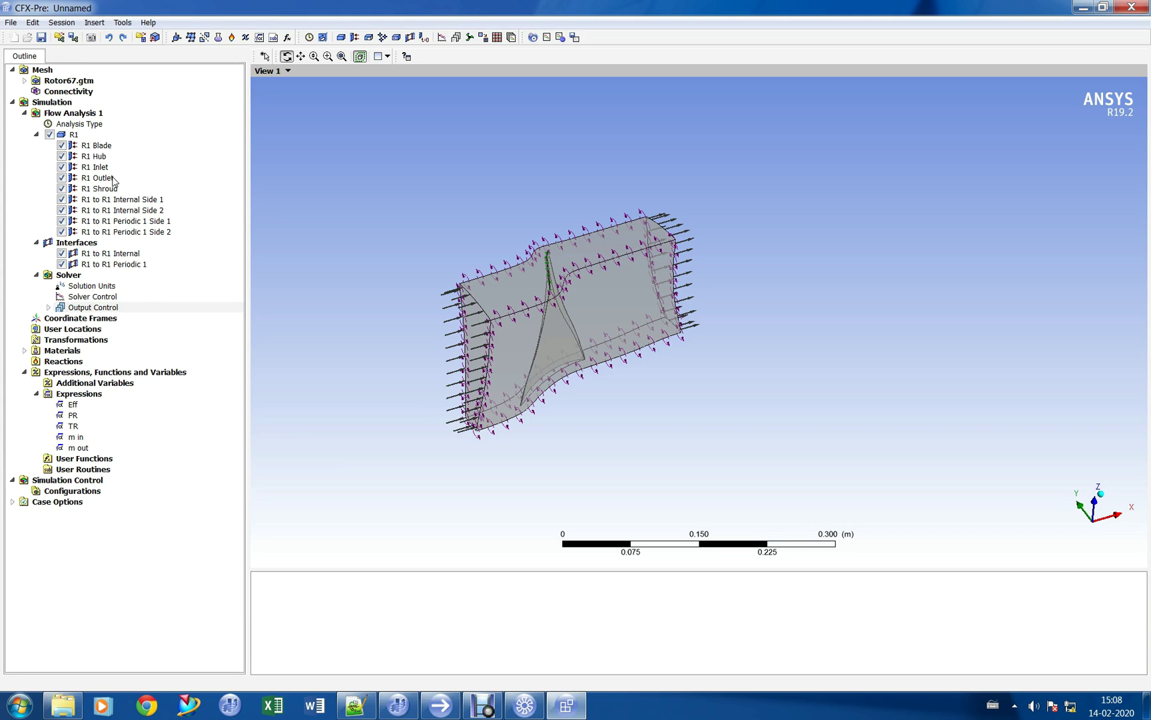
Step: Check the relative pressure in the boundary details of R1 Outlet and close them without changes
double_click(113, 178)
left_click(110, 83)
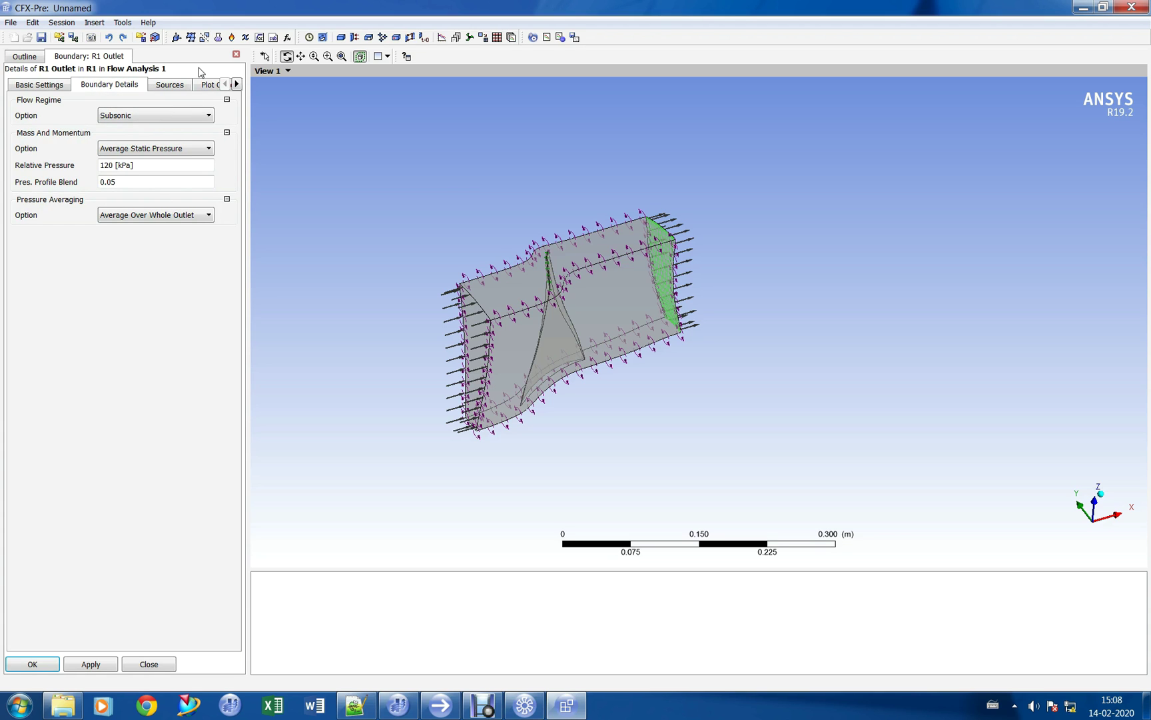
left_click(236, 54)
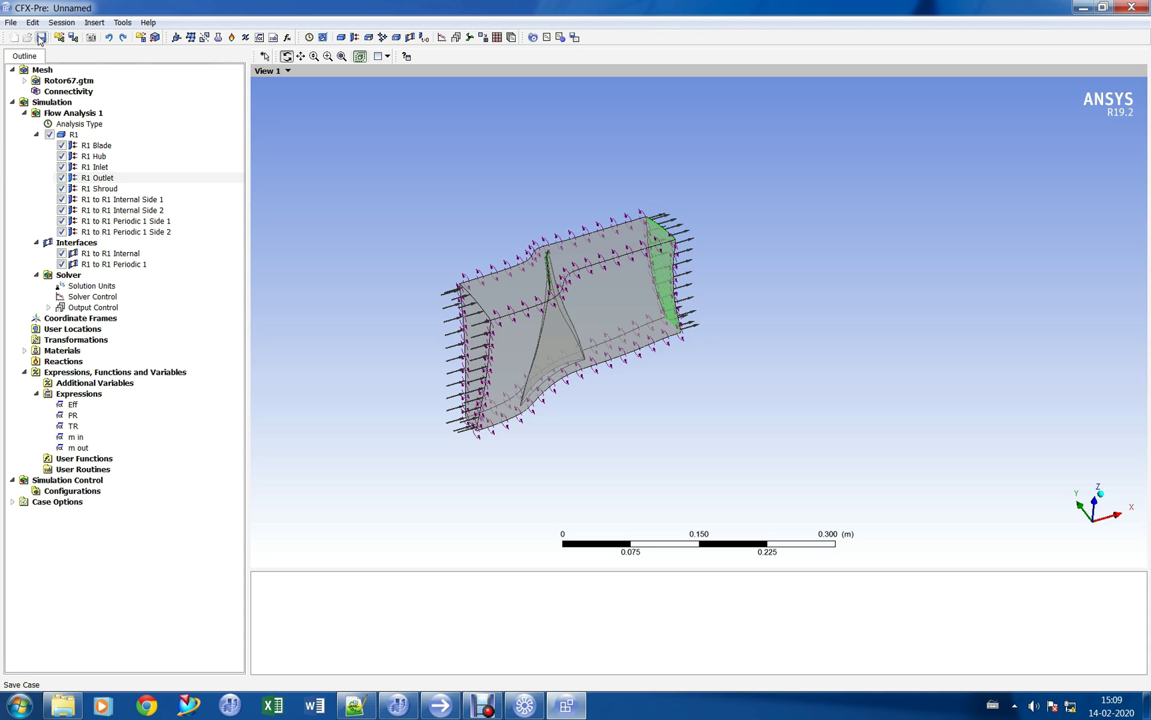
Step: Save the case as Rotor67 in the Analysis folder of NASA_Rotor67
left_click(40, 38)
double_click(481, 251)
left_click(490, 437)
left_click_drag(490, 437, 311, 448)
type("Rotor67")
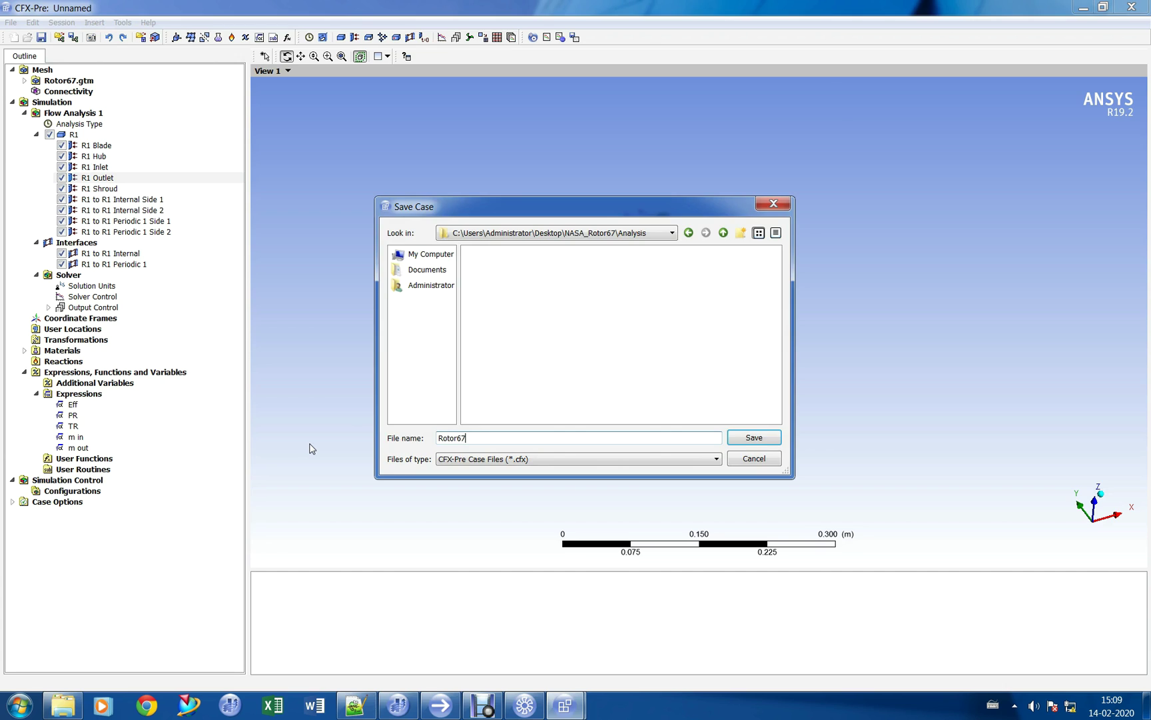
key("Return")
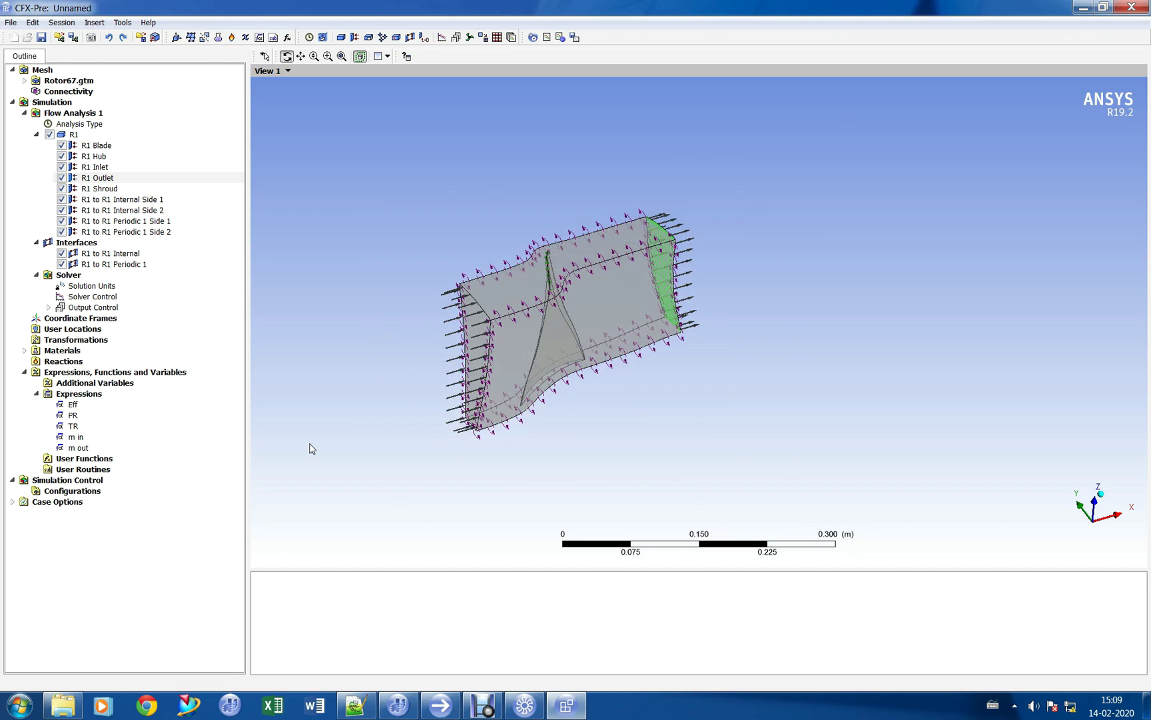
Step: Write the solver input file as Rotor67_120kPa.def in the Analysis folder
left_click(576, 40)
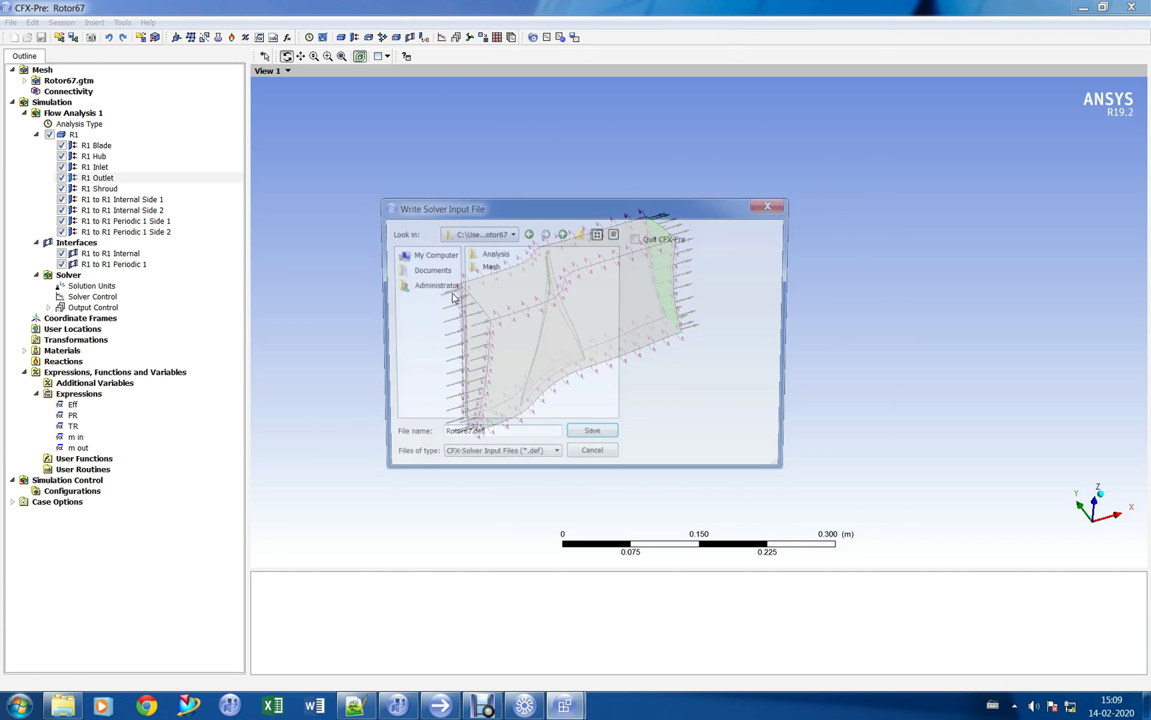
left_click(491, 253)
double_click(490, 255)
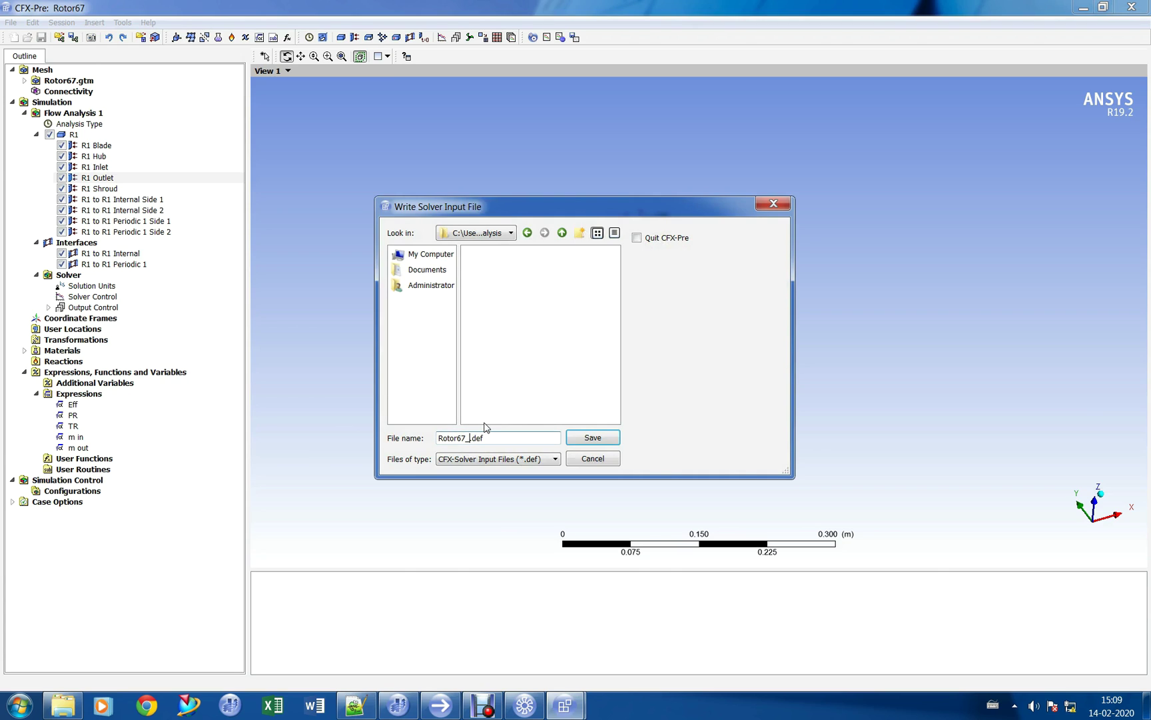
type("20kPa")
key("Return")
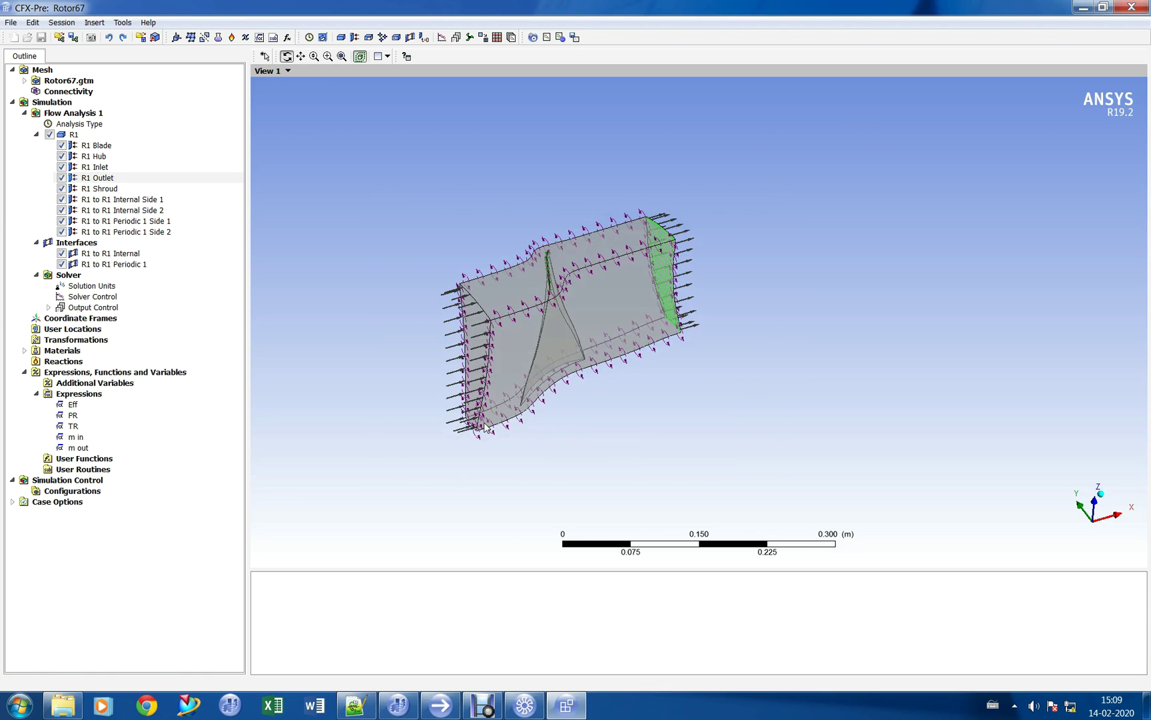
scroll(570, 288, "up", 3)
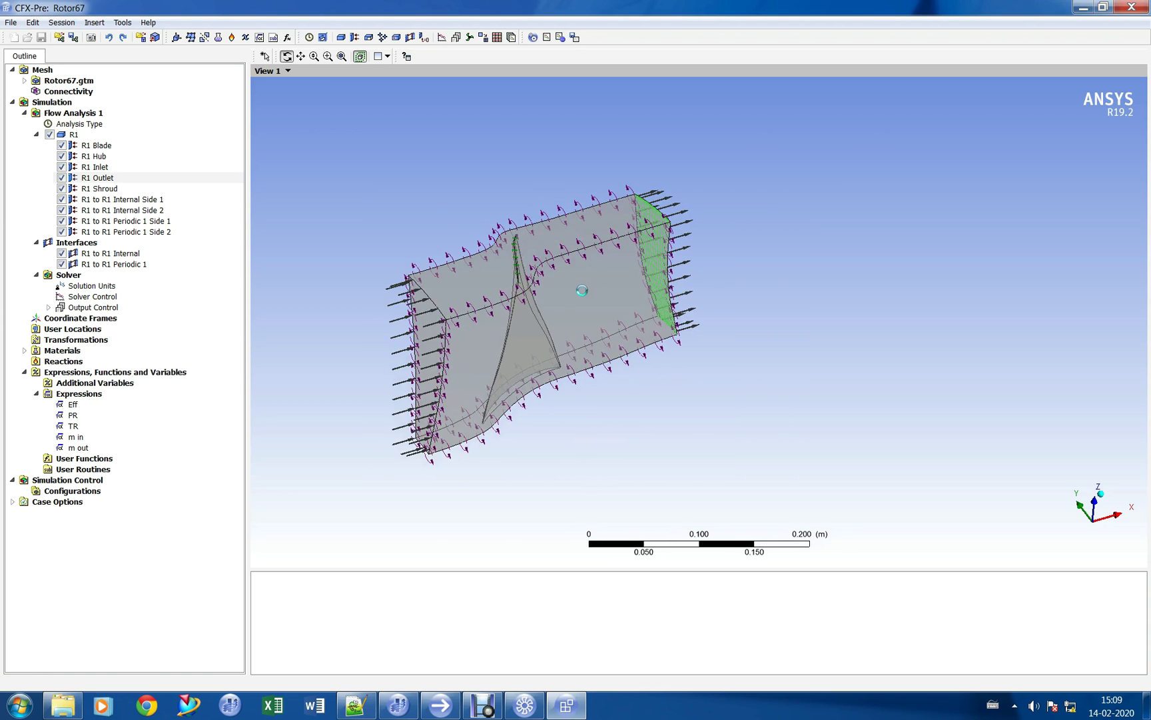
left_click_drag(585, 363, 554, 400)
Step: Switch to the ANSYS CFX launcher, start CFX-Solver Manager 19.2, minimize the launcher and maximize the Solver Manager window
left_click(440, 705)
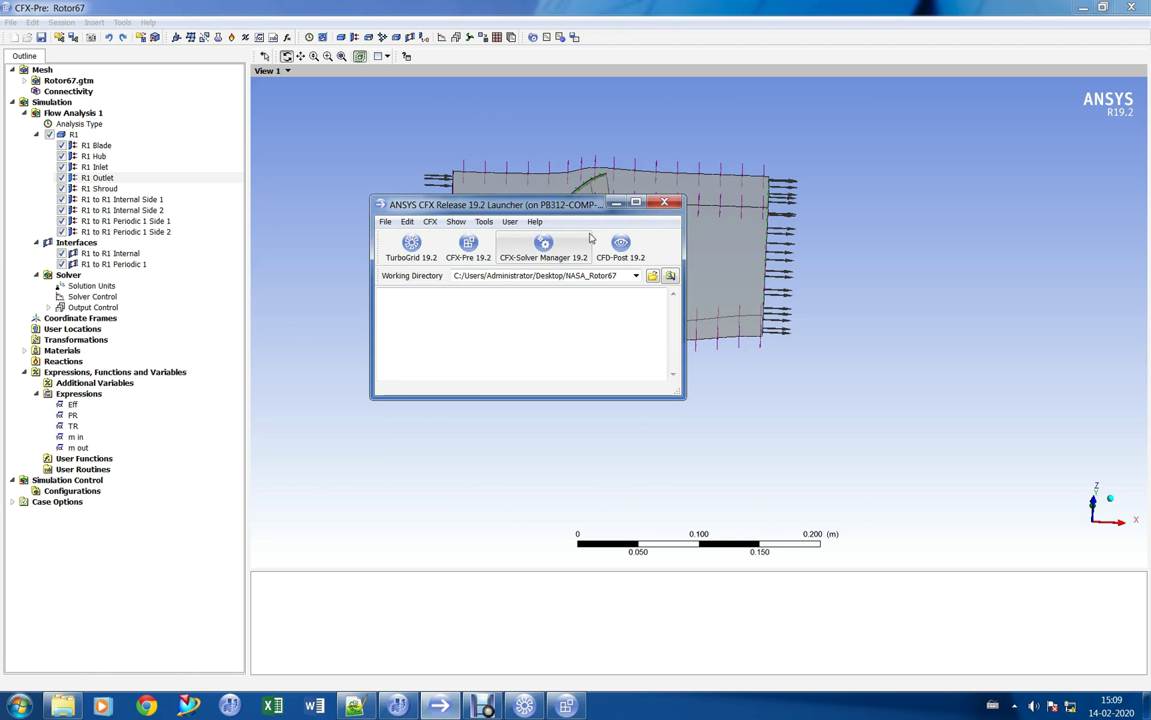
left_click(616, 203)
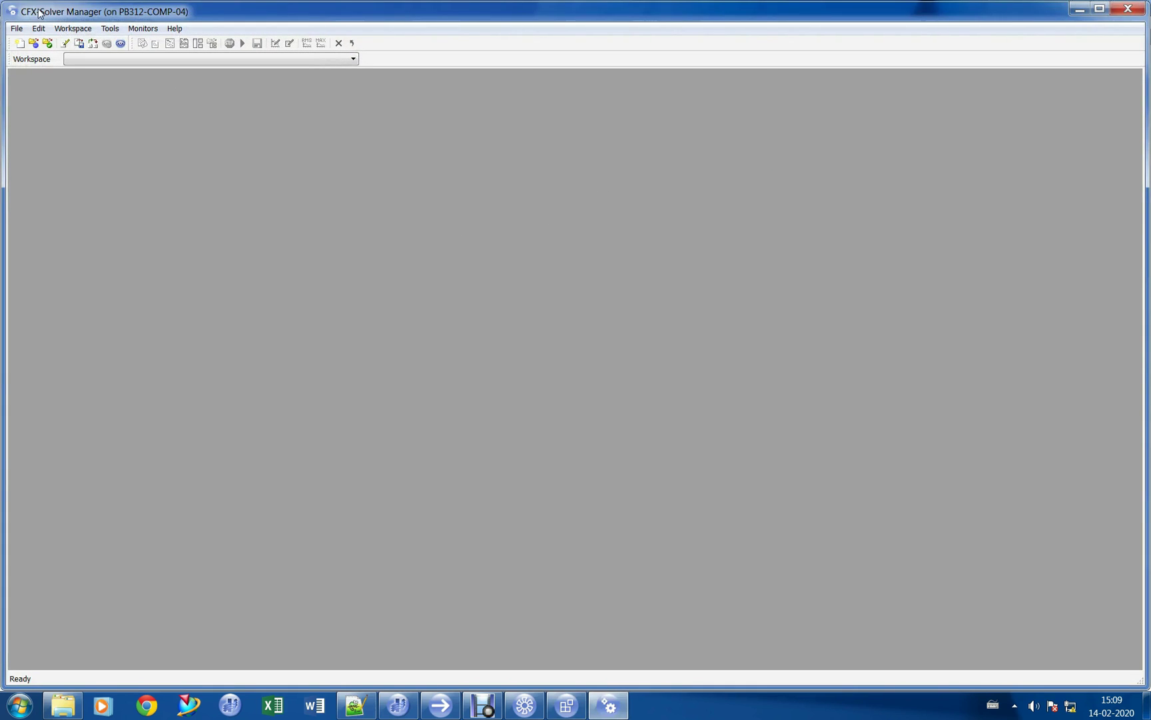
double_click(40, 12)
Step: Define a new run with Rotor67_120kPa.def from the Analysis folder as solver input file, and dismiss the CCL database error
left_click(14, 37)
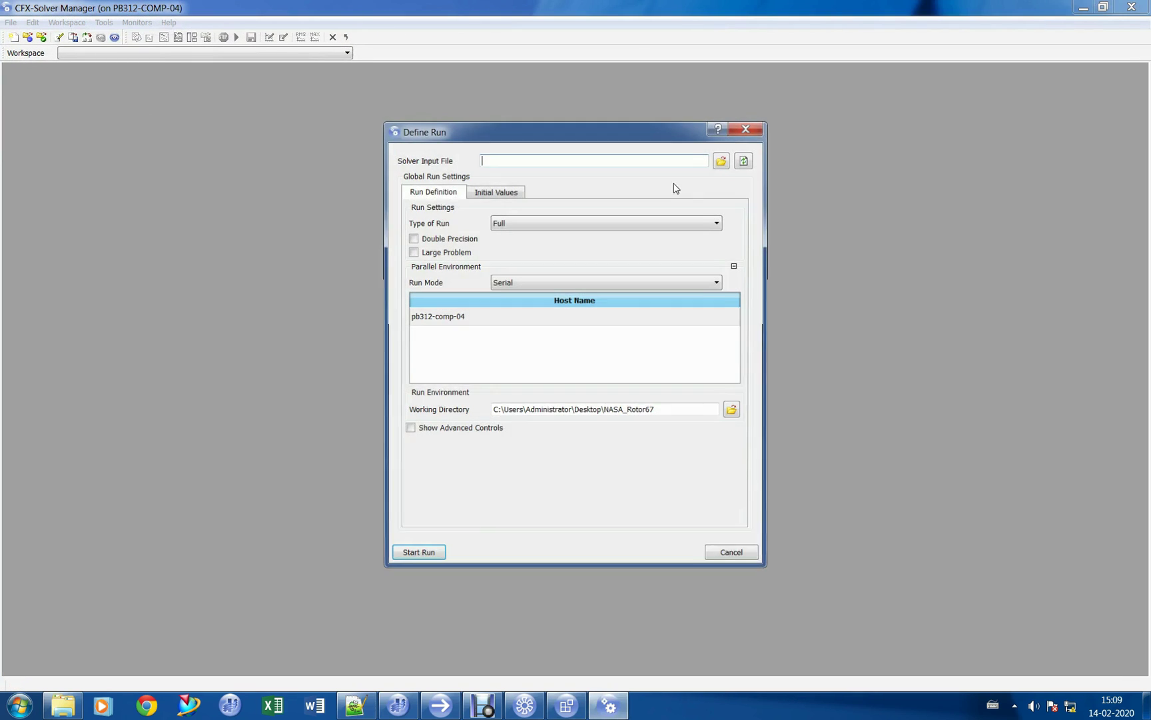
left_click(721, 161)
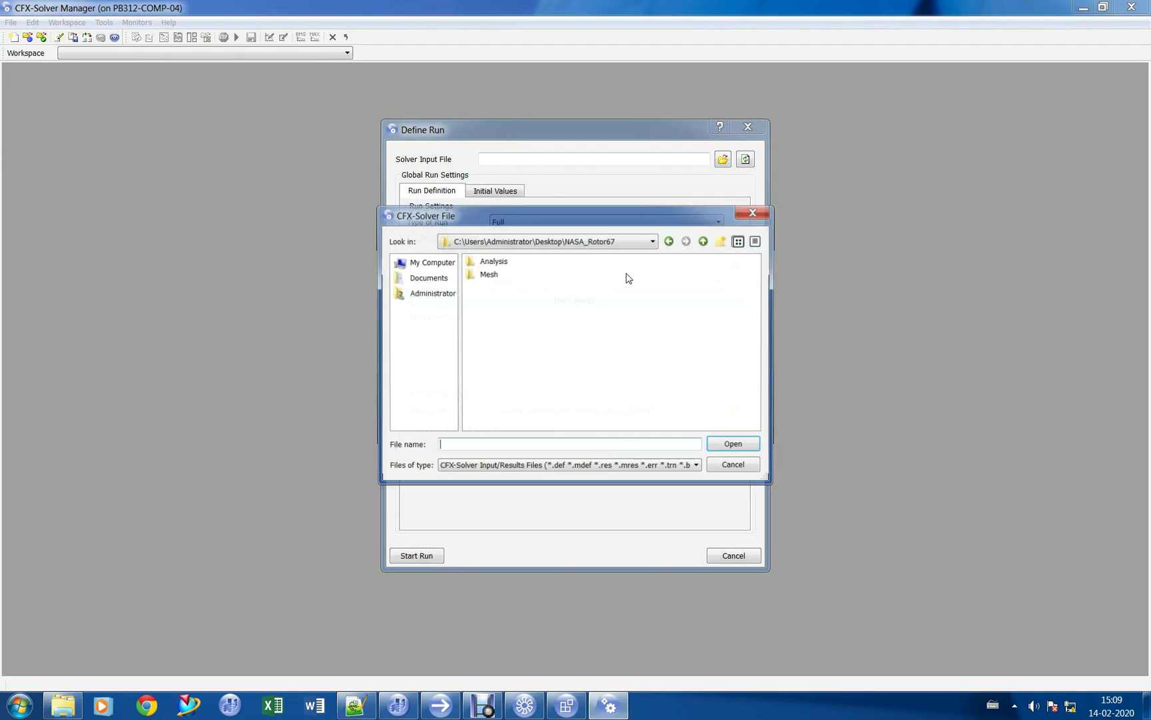
double_click(493, 261)
left_click(501, 261)
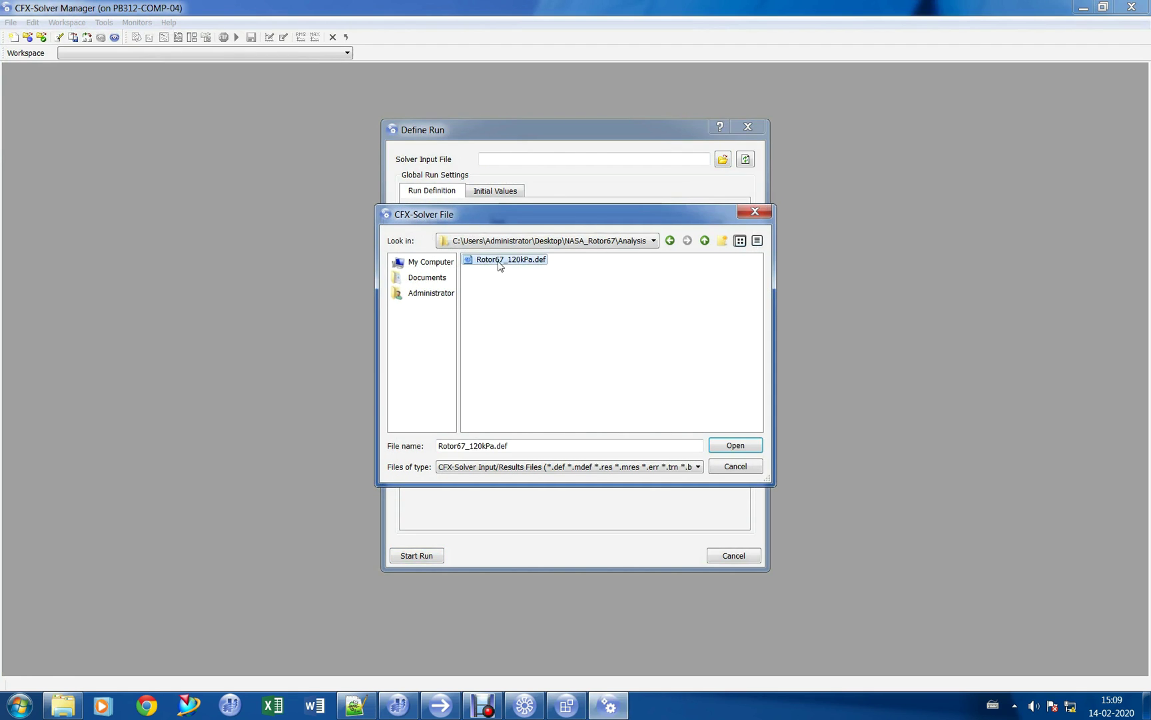
double_click(500, 260)
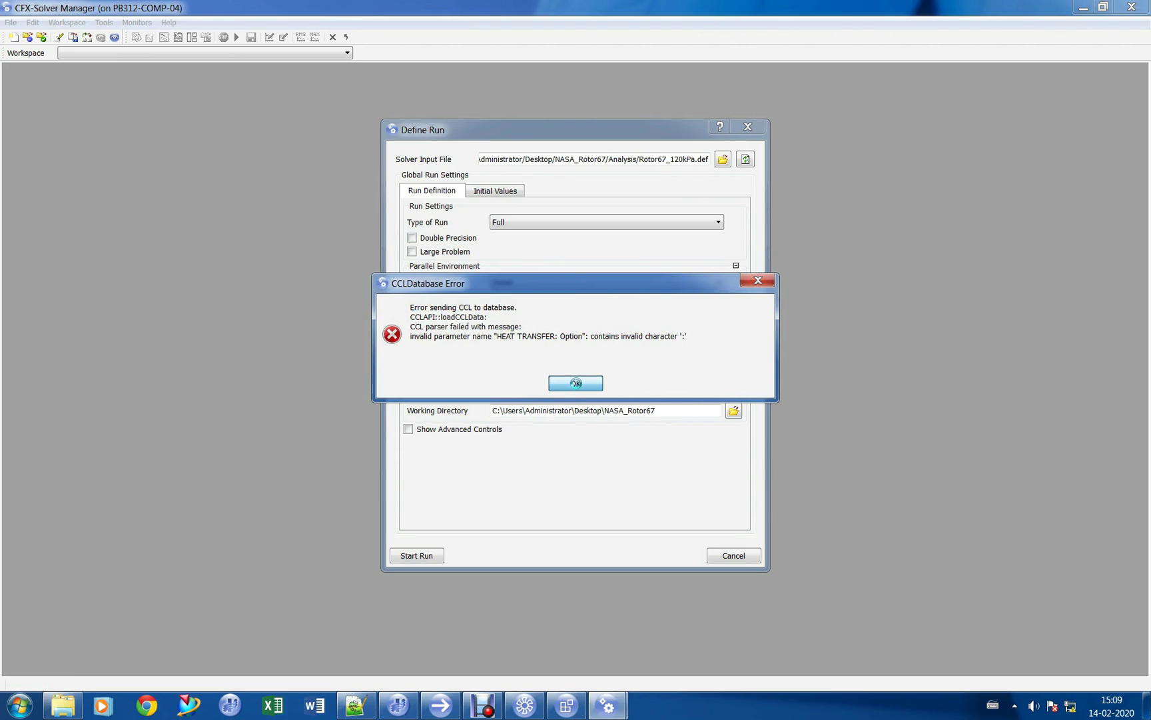
left_click(575, 383)
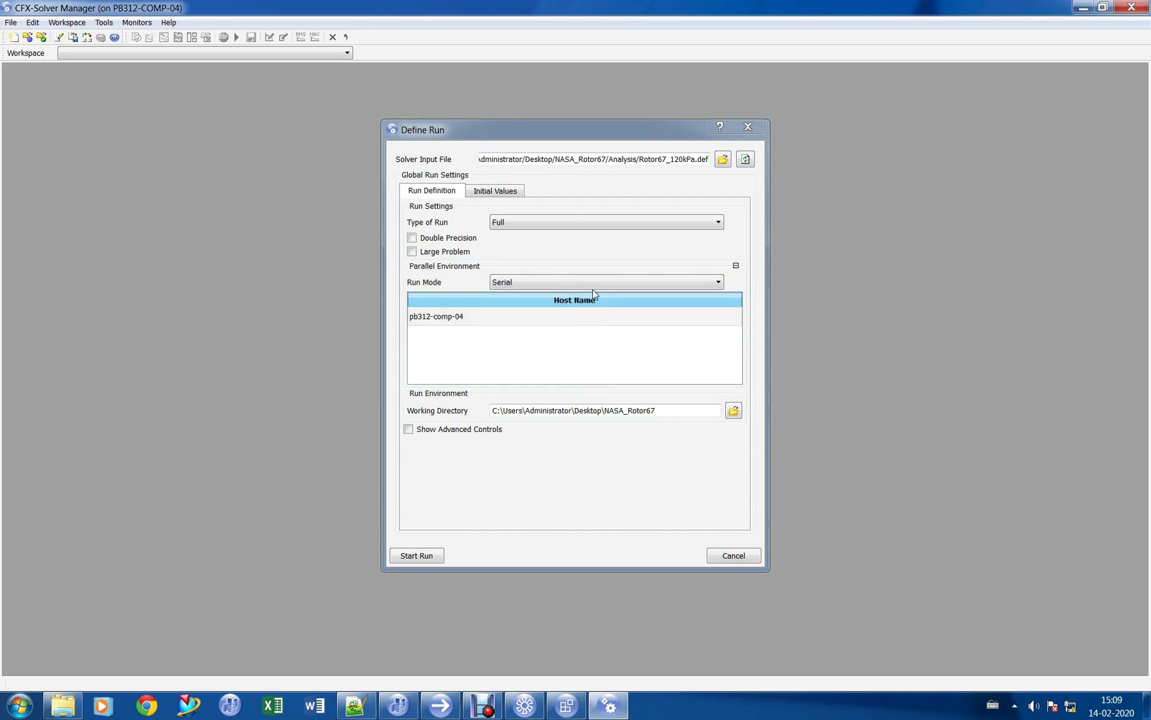
Step: Set the run mode to IBM MPI Local Parallel with 6 partitions on the local host
left_click(545, 287)
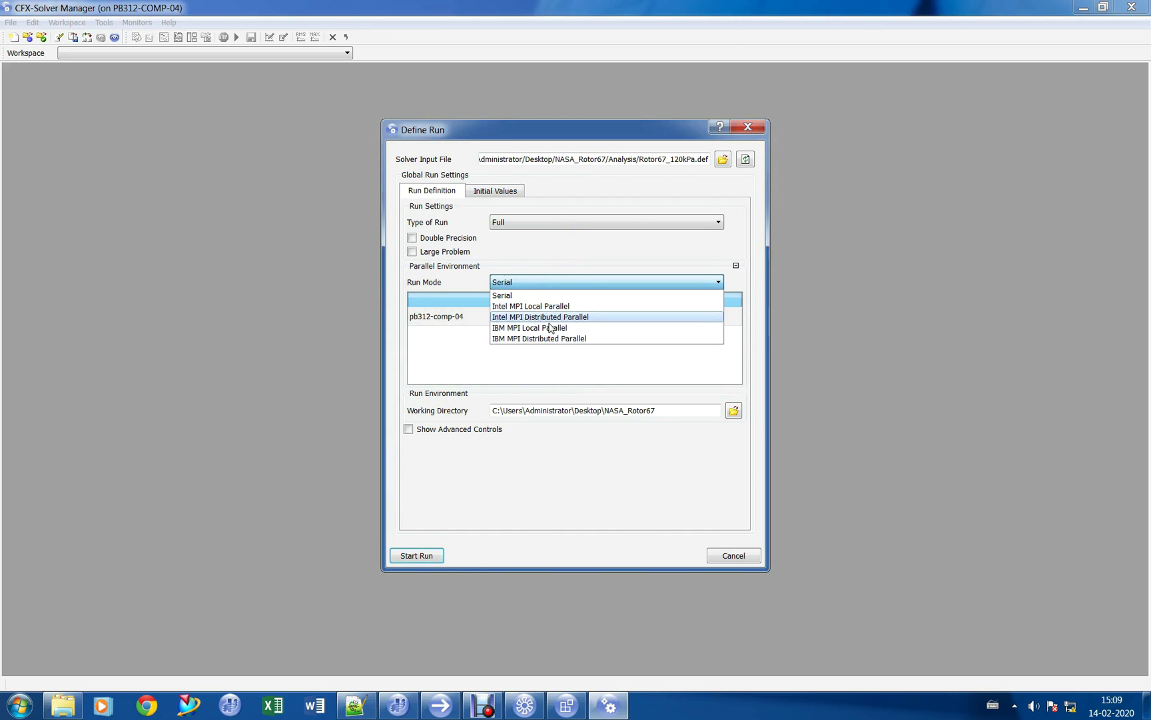
left_click(568, 306)
left_click(638, 319)
double_click(733, 316)
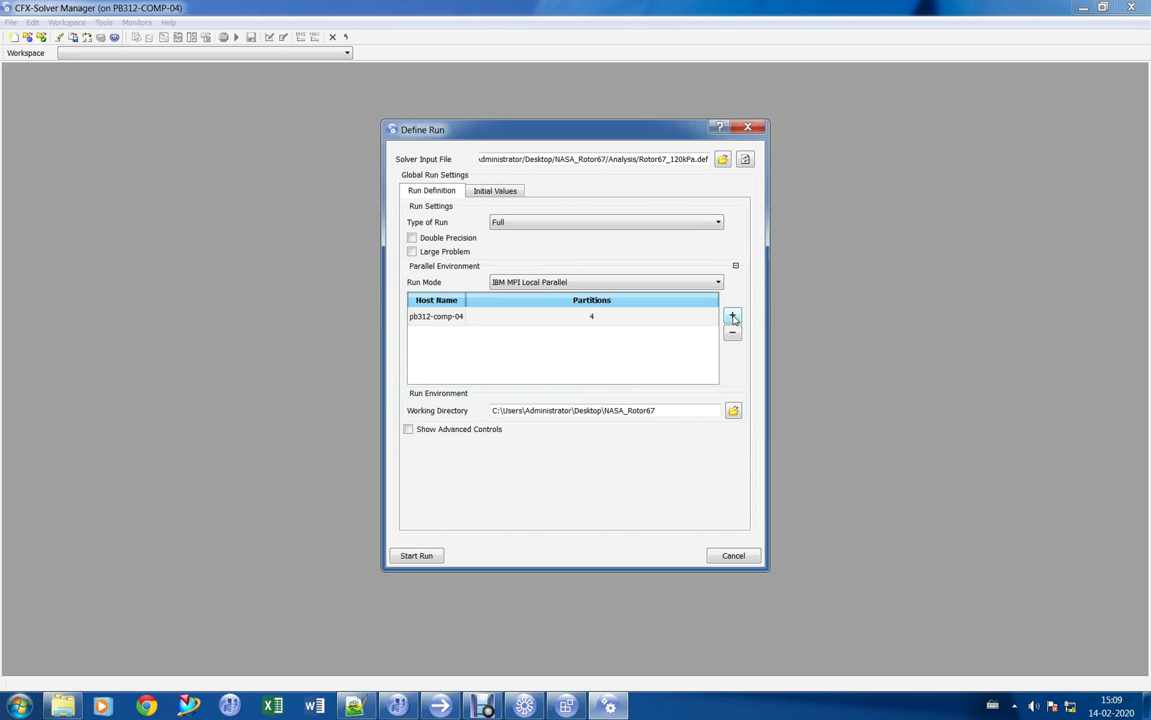
Step: Set the working directory to the Analysis folder of NASA_Rotor67 and start the solver run
left_click(733, 411)
double_click(511, 263)
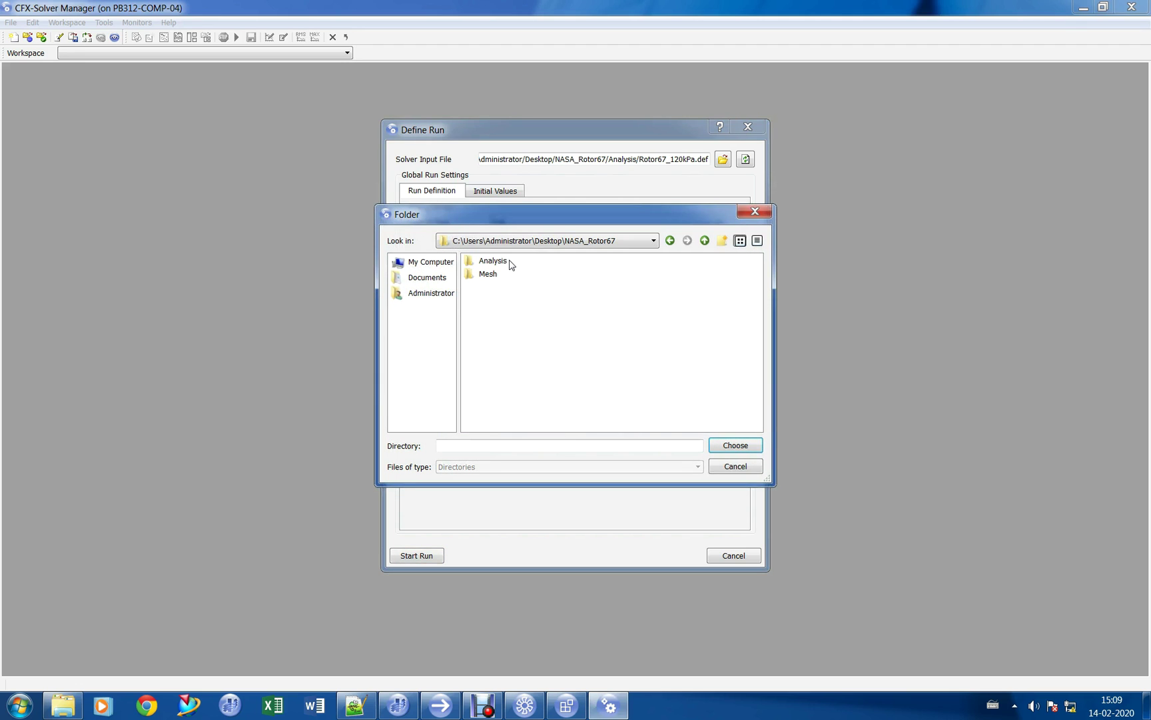
double_click(496, 262)
left_click(735, 445)
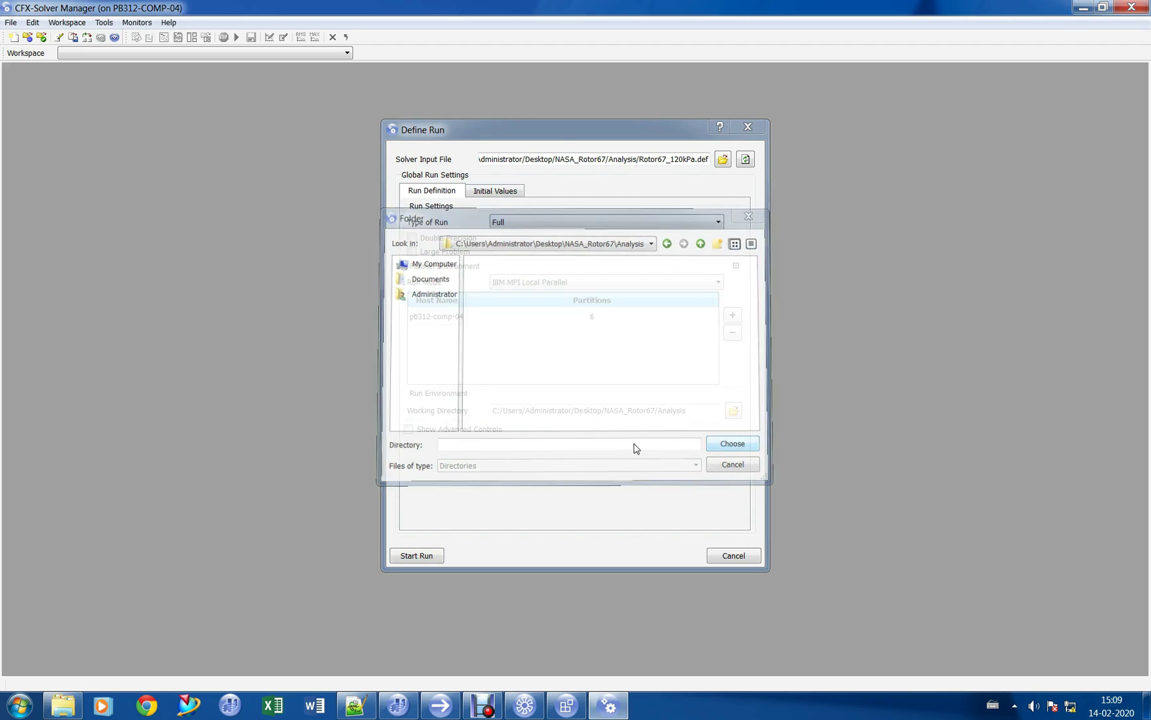
left_click(416, 555)
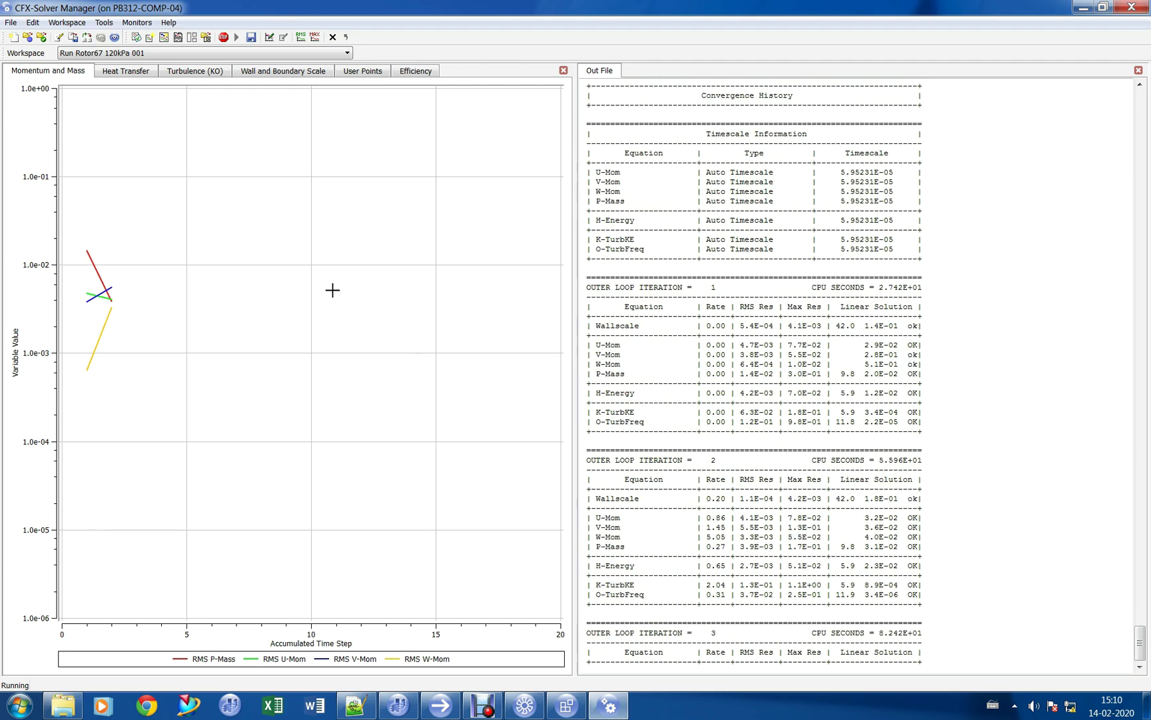
Step: Examine the efficiency plot and the user-point monitors, checking the mass-in, mass-out and efficiency curves at their latest time step
left_click(413, 71)
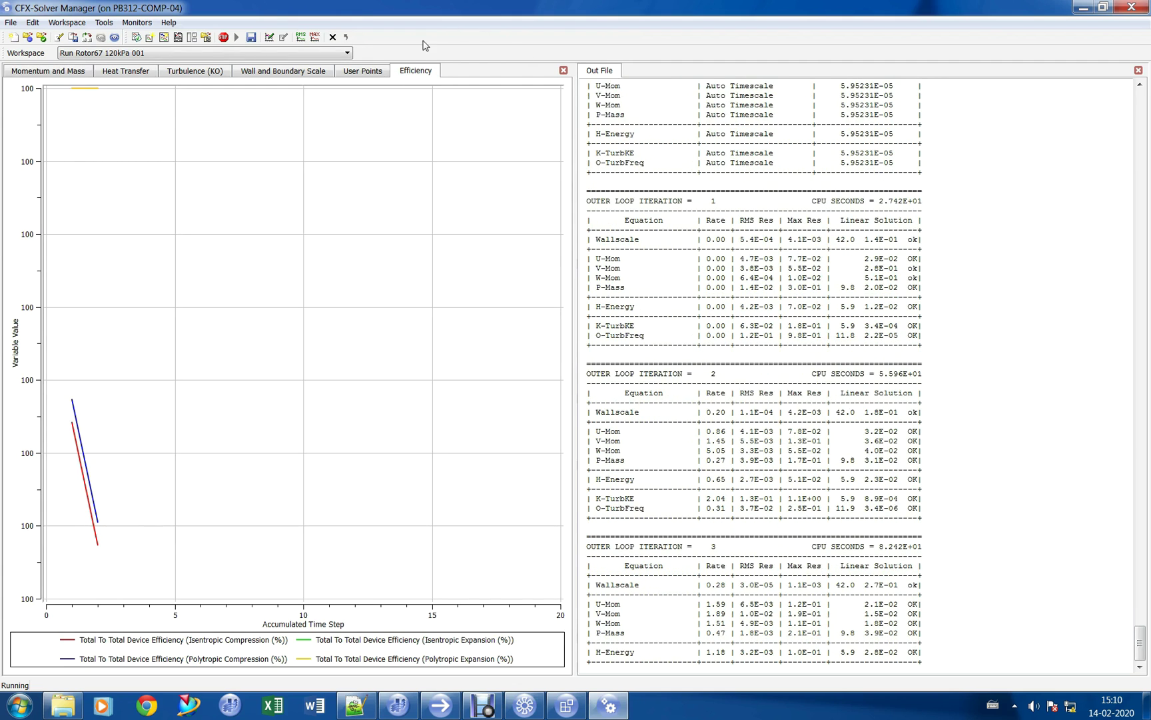
left_click(374, 69)
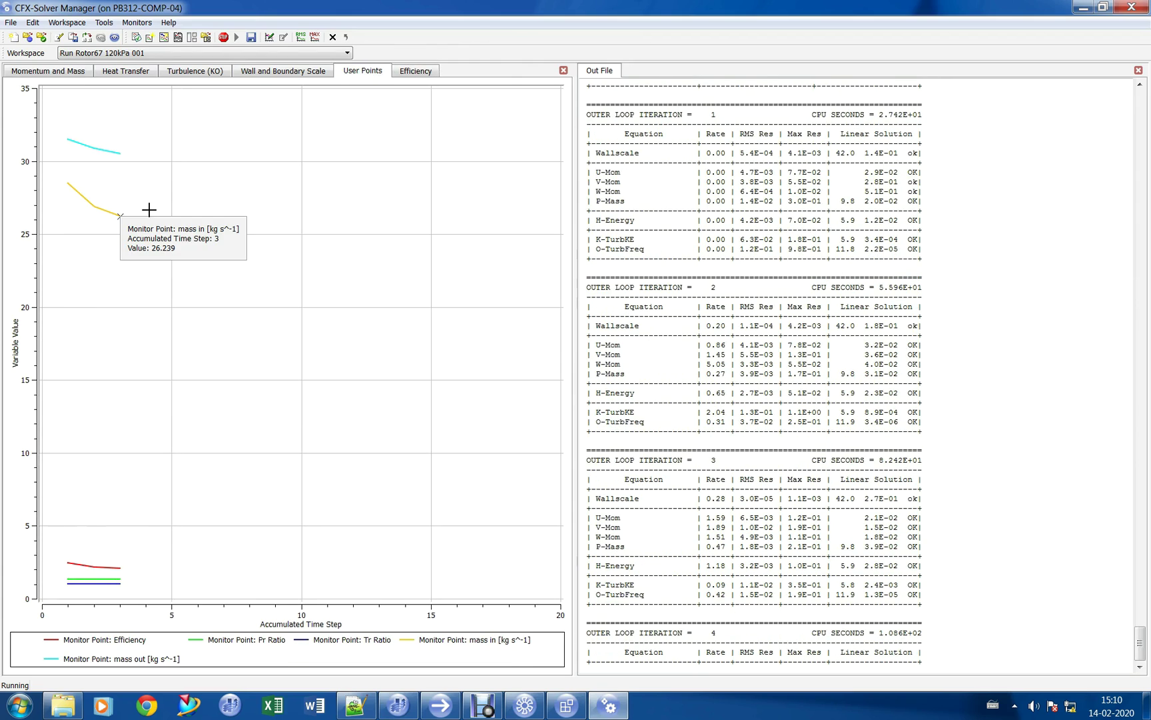
mouse_move(120, 154)
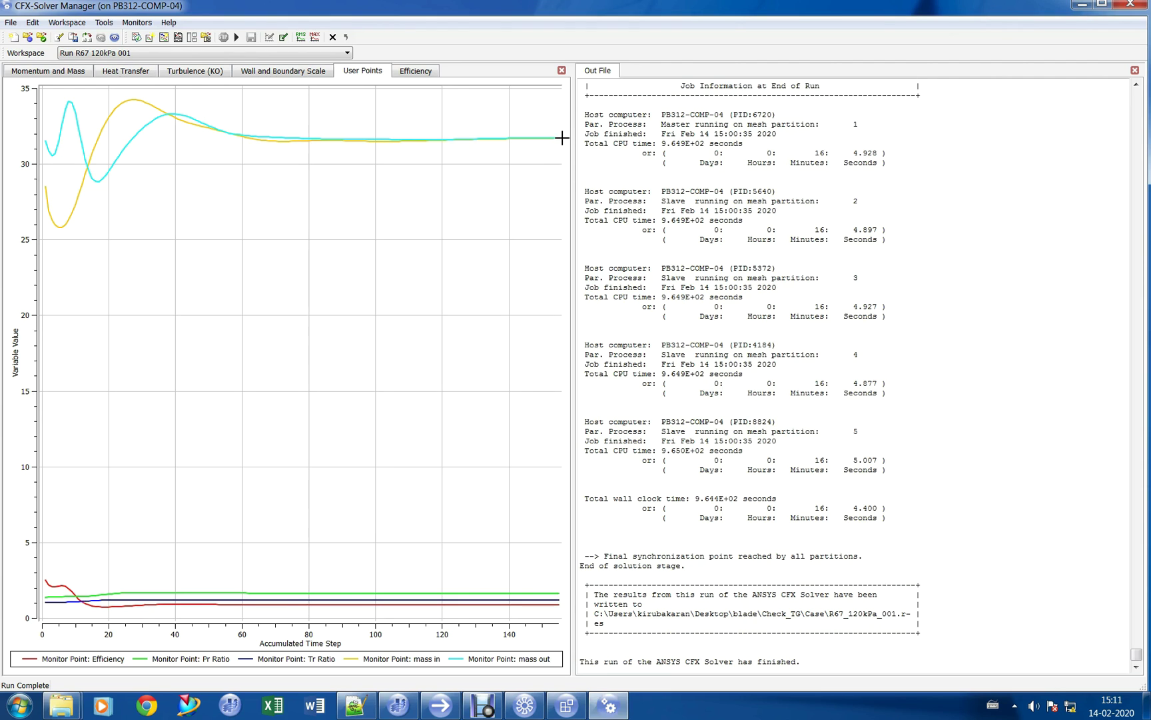
mouse_move(562, 138)
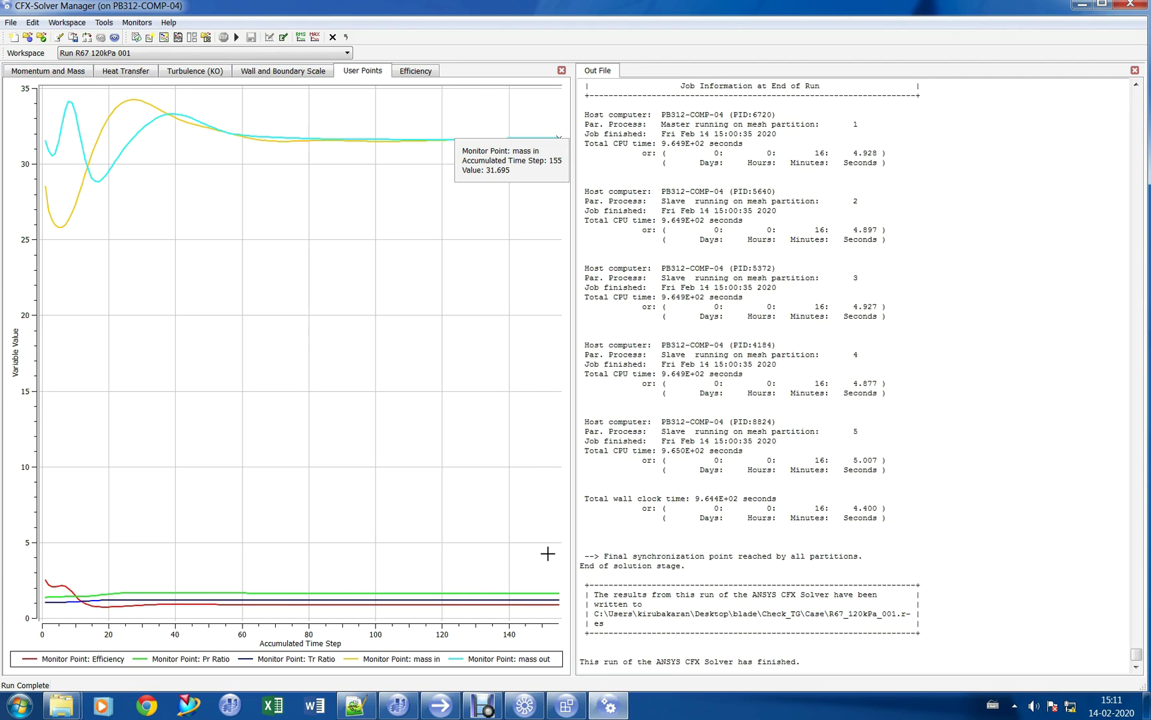
mouse_move(559, 590)
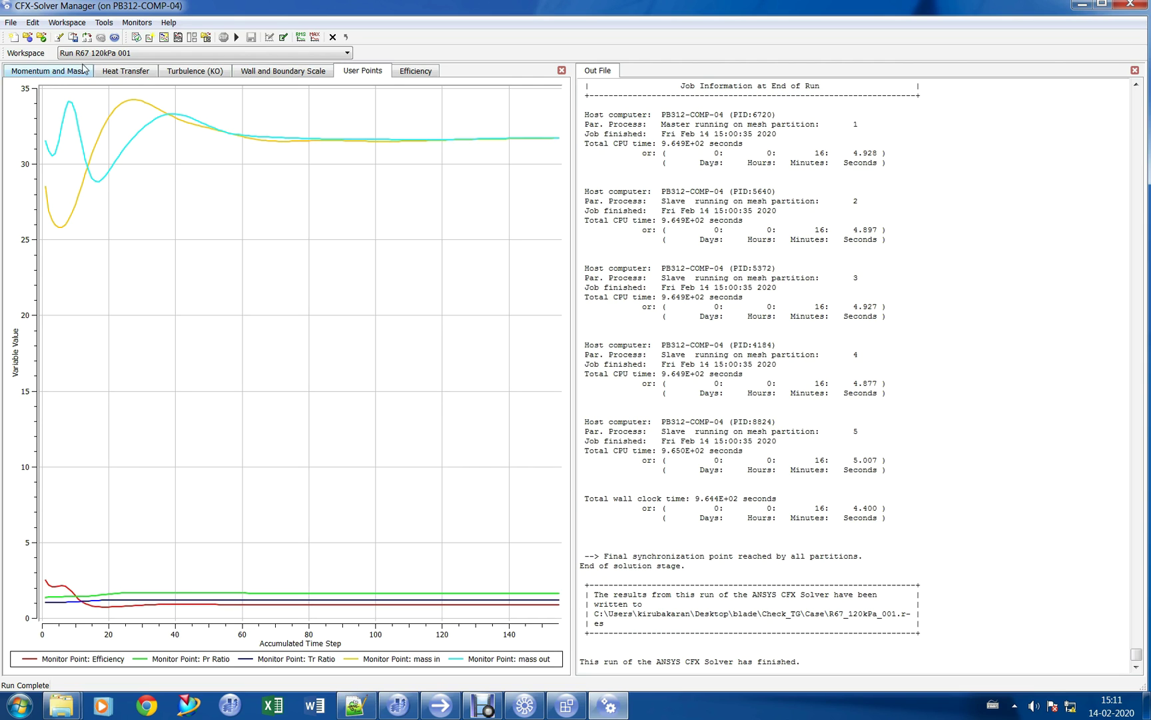
Step: Start CFD-Post from the Solver Manager with the results file R67_120kPa_001.res, keeping the Solver Manager open
left_click(114, 37)
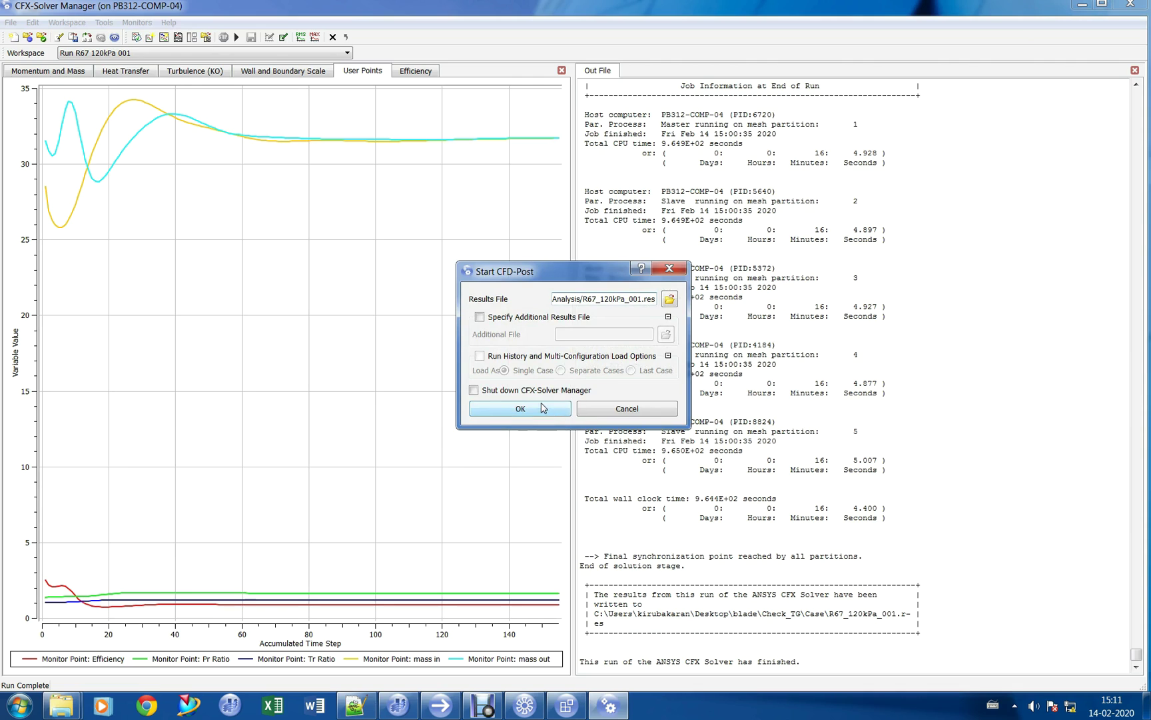
left_click(520, 408)
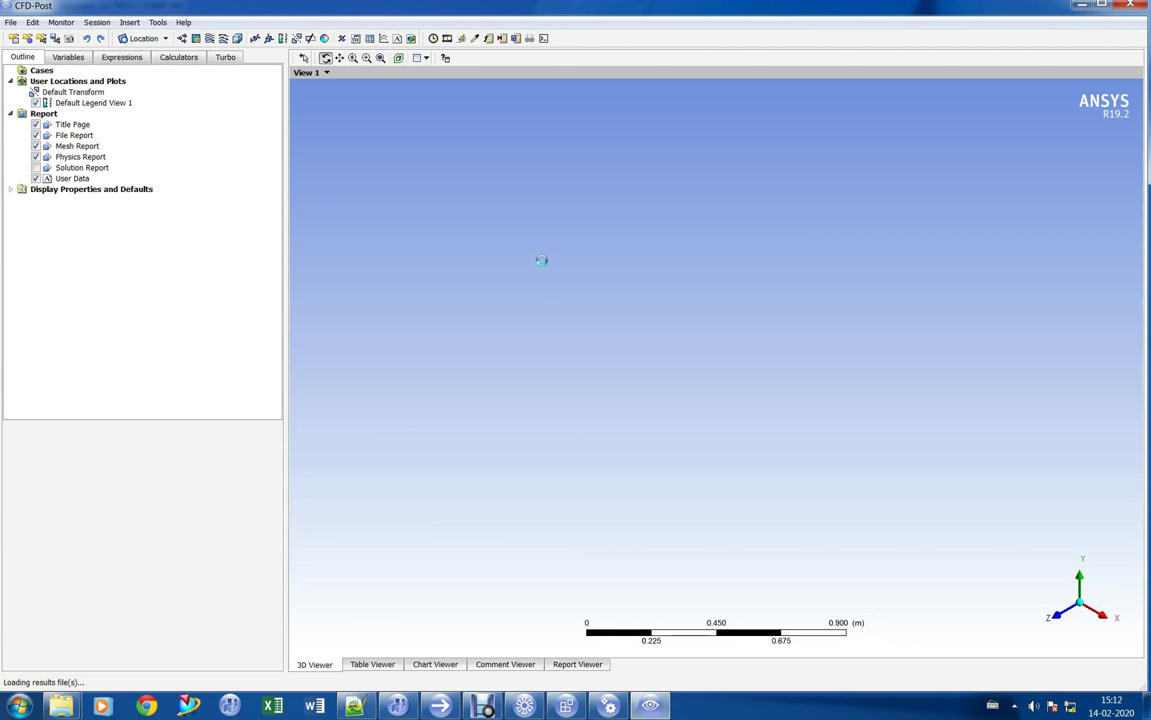
left_click_drag(644, 316, 626, 220)
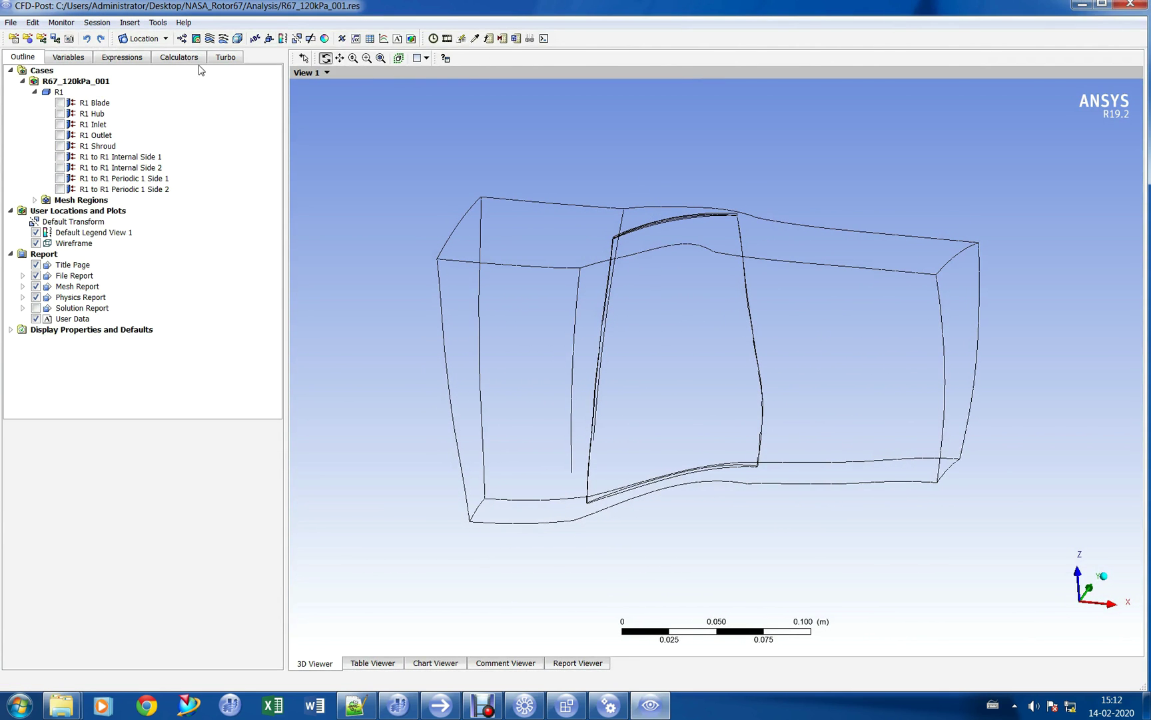
Step: Initialize all turbo components of the R67_120kPa_001 case
left_click(218, 60)
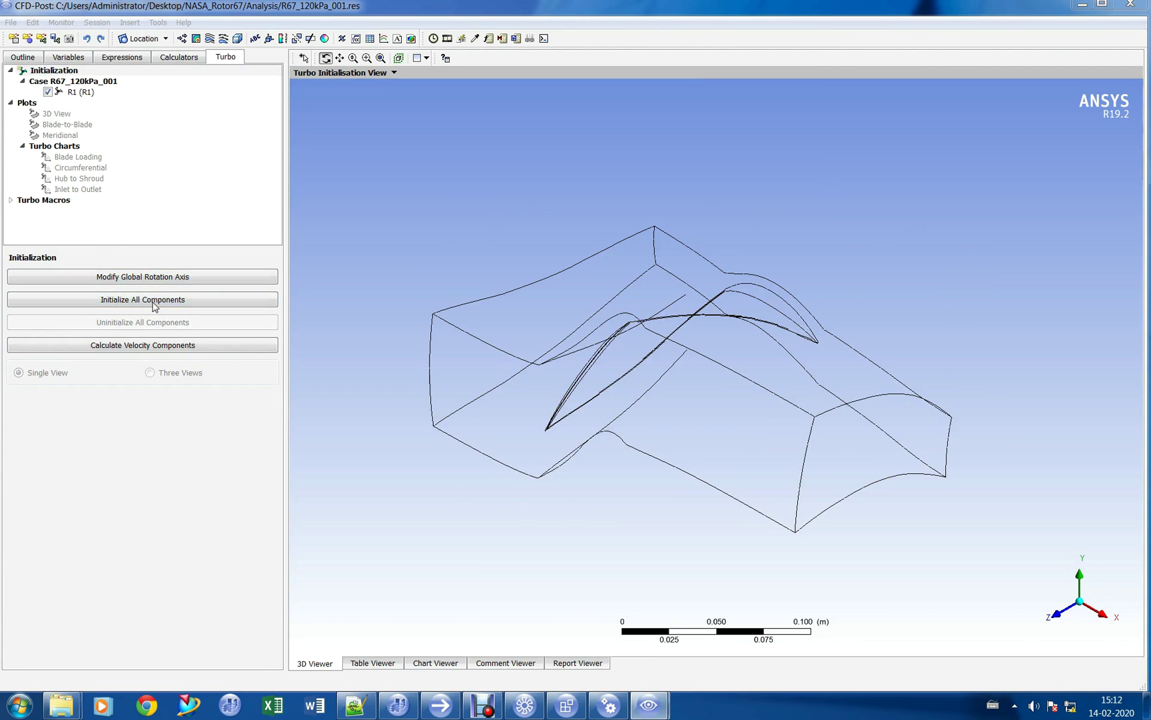
key("Return")
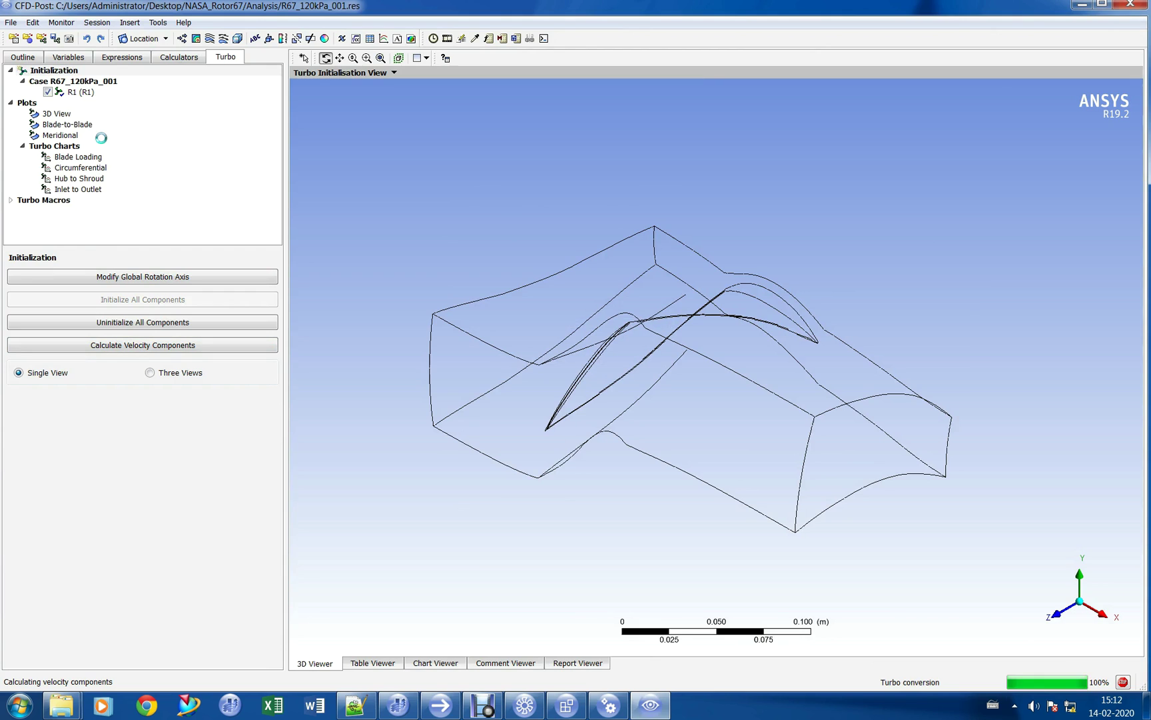
left_click_drag(621, 128, 359, 169)
Step: Create a blade-to-blade colour plot of Mach Number at span 0.5 with the Local range
left_click(105, 122)
left_click(103, 388)
left_click(111, 401)
left_click(113, 373)
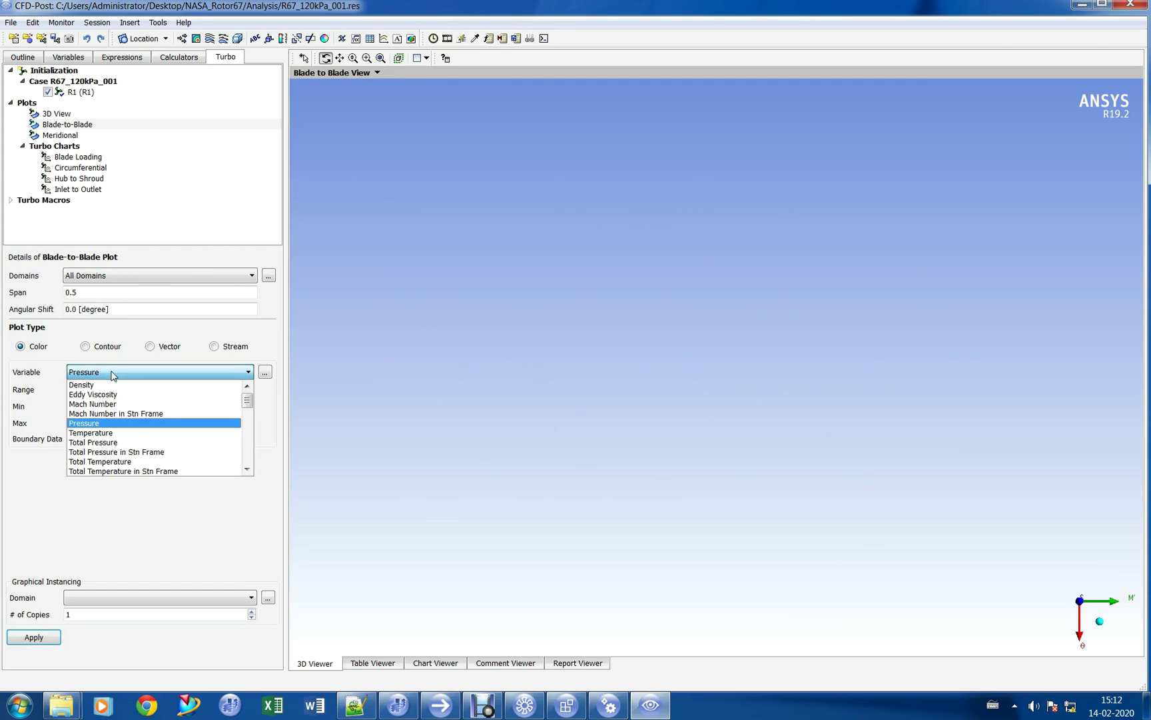
left_click(117, 405)
left_click(34, 637)
scroll(693, 307, "up", 1)
left_click_drag(731, 308, 346, 431)
Step: Set graphical instancing of the blade-to-blade plot to 3 copies of domain R1 and apply it
left_click(144, 597)
left_click(125, 613)
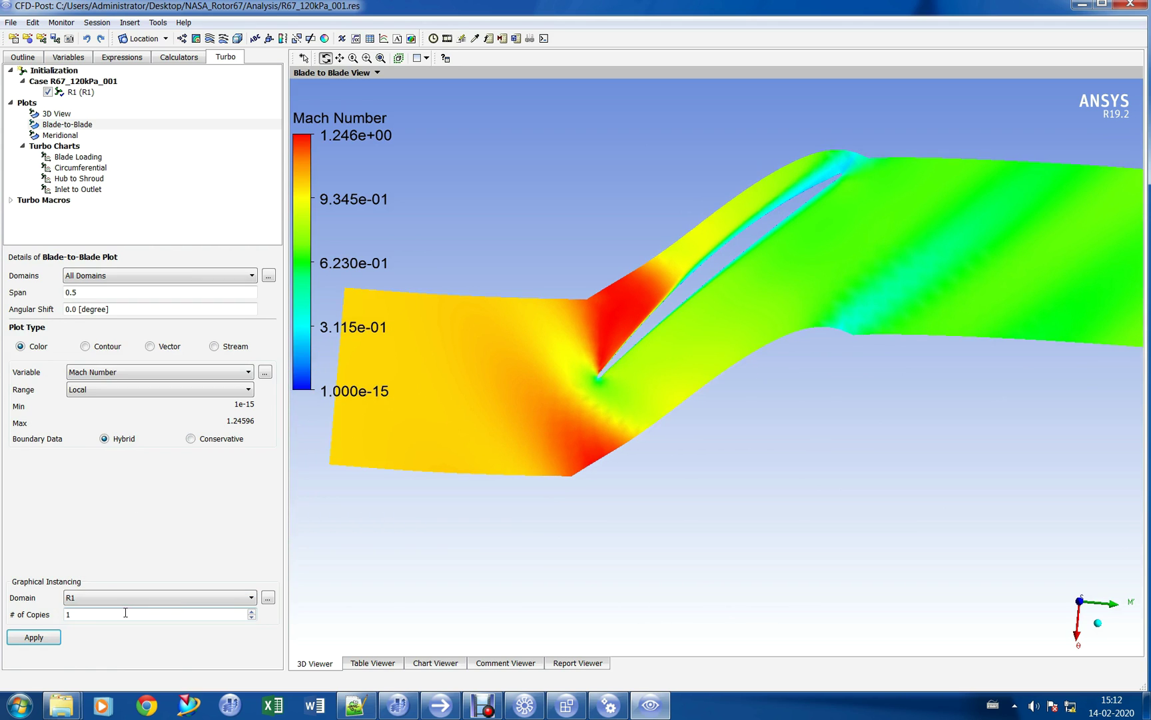
left_click(250, 611)
left_click(251, 611)
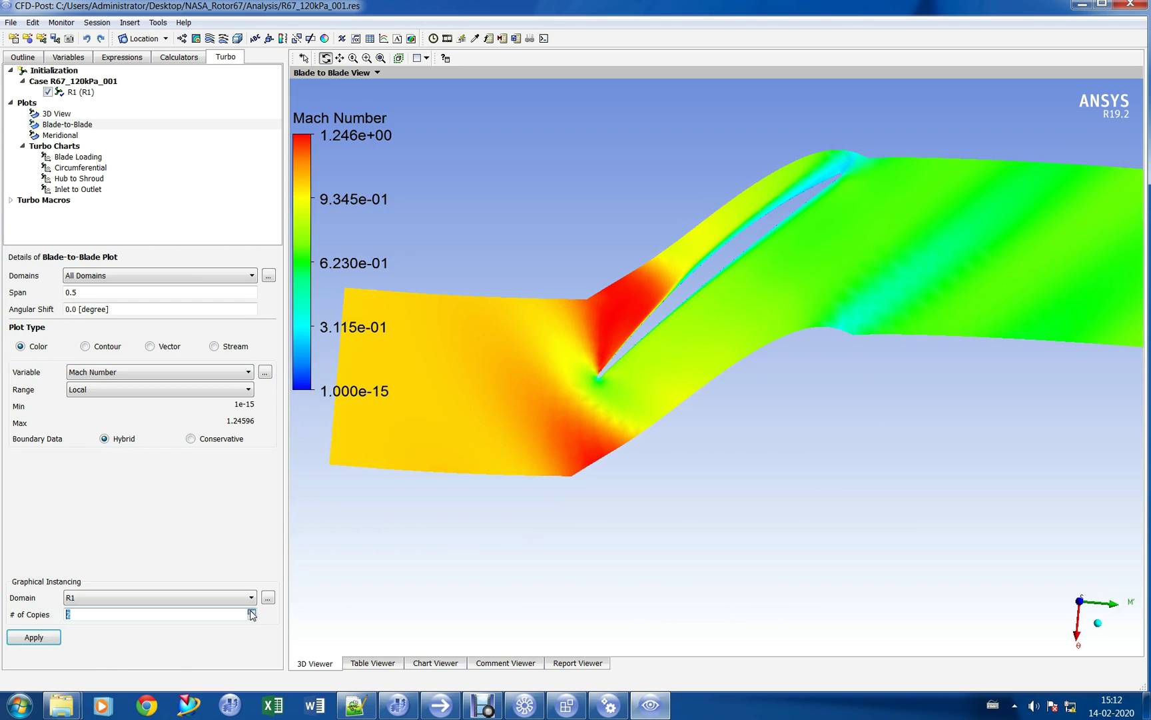
left_click(34, 637)
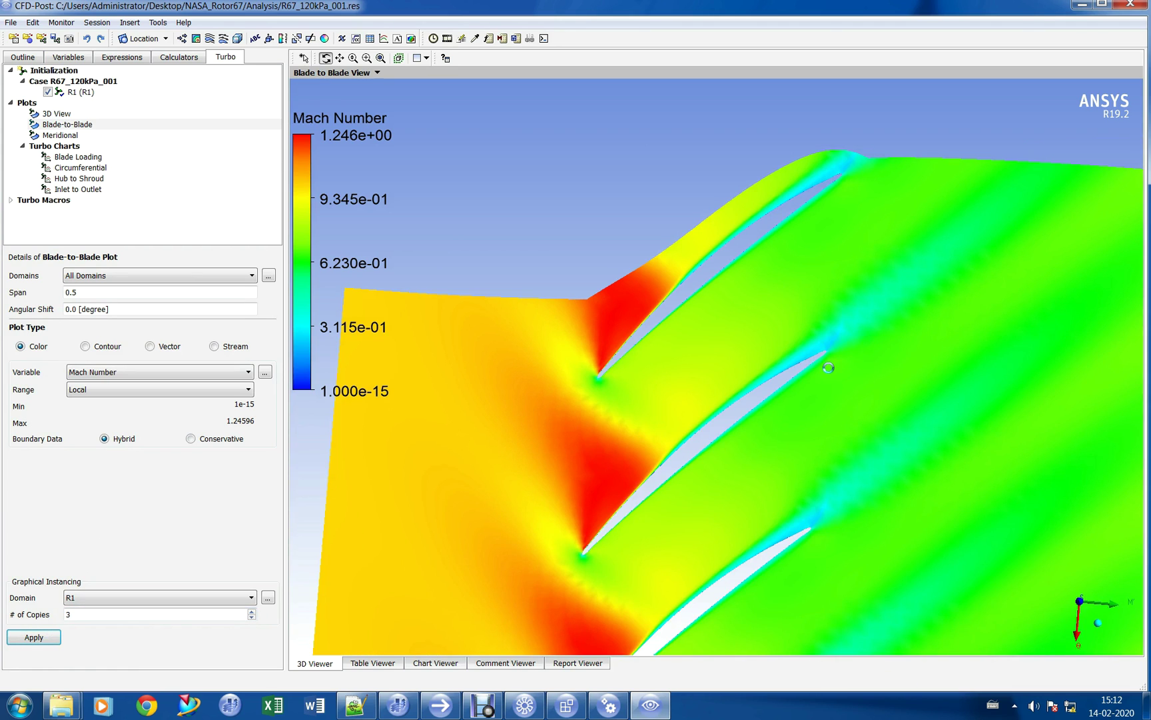
left_click_drag(828, 367, 824, 287)
scroll(822, 282, "down", 2)
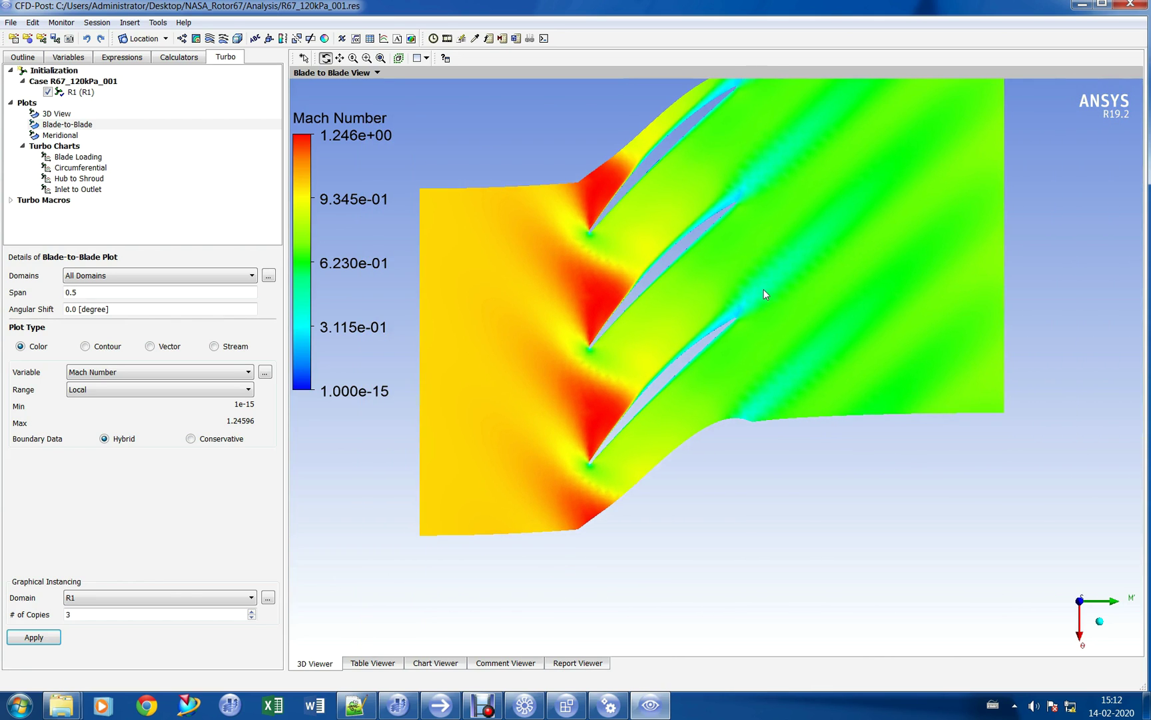
scroll(756, 319, "up", 1)
scroll(717, 306, "down", 2)
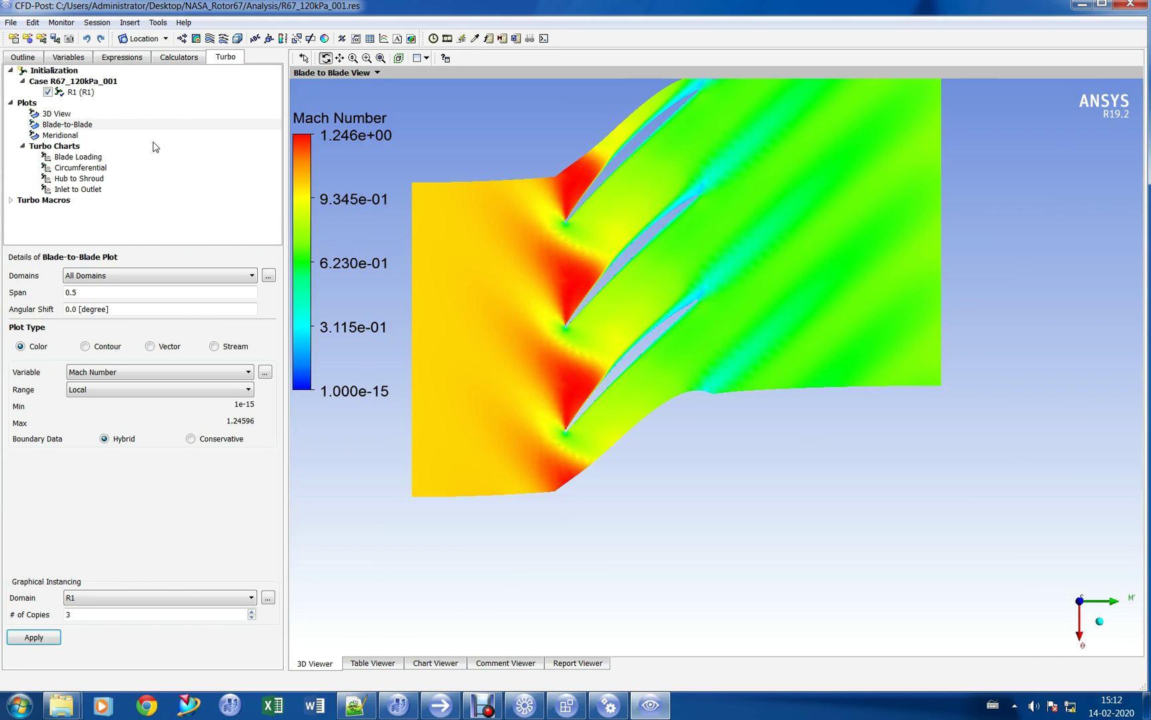
Step: Change the blade-to-blade plot to a Velocity vector plot and inspect the vectors around the blades
left_click(150, 346)
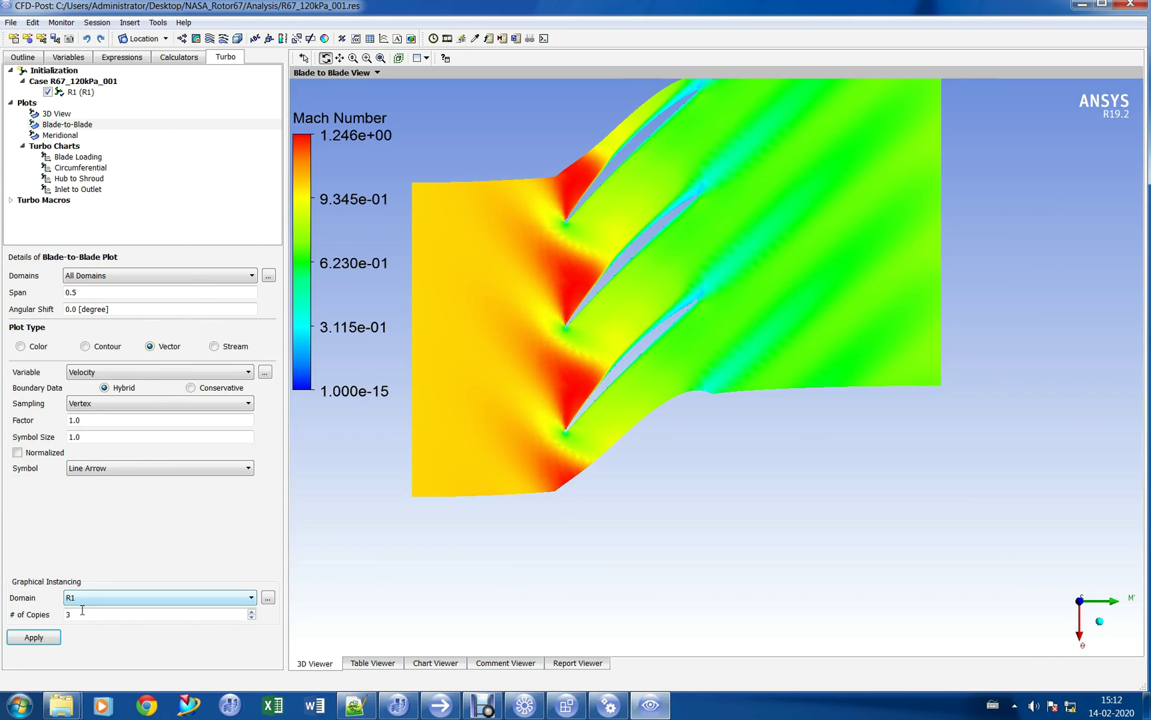
left_click(34, 637)
scroll(612, 285, "up", 3)
left_click_drag(611, 285, 733, 360)
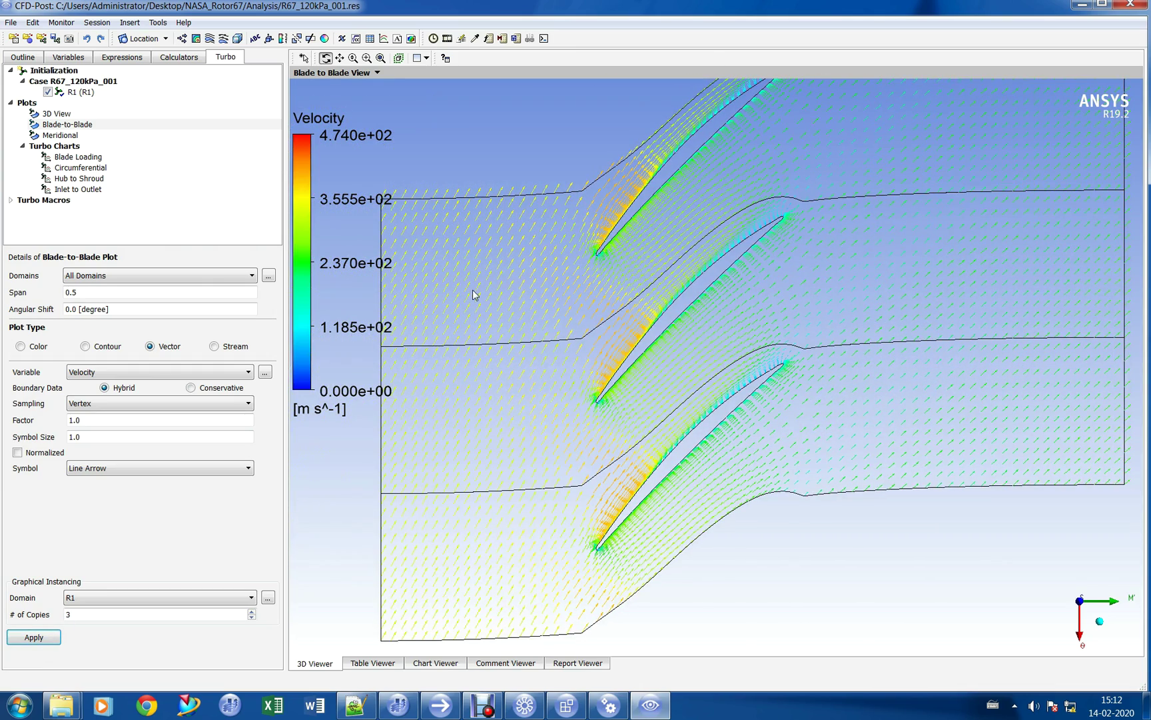
Step: Create a meridional colour plot of Mach Number with the Local range
double_click(60, 134)
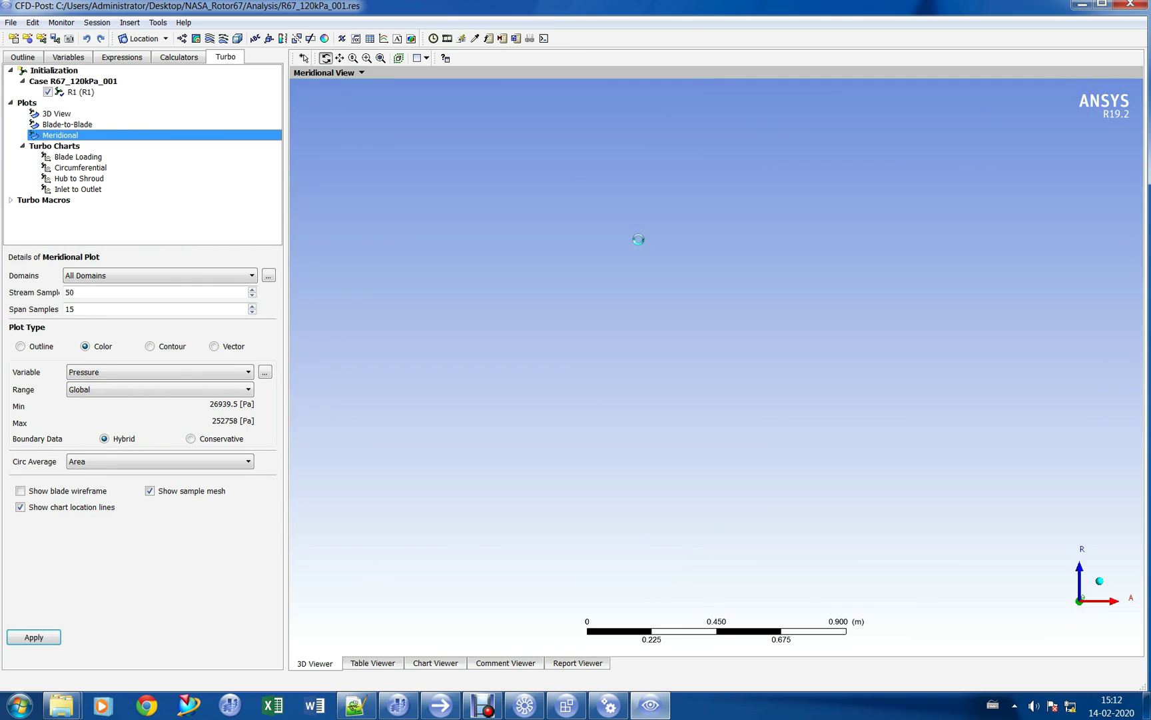
left_click(100, 374)
left_click(100, 402)
left_click(100, 389)
left_click(100, 403)
left_click(32, 636)
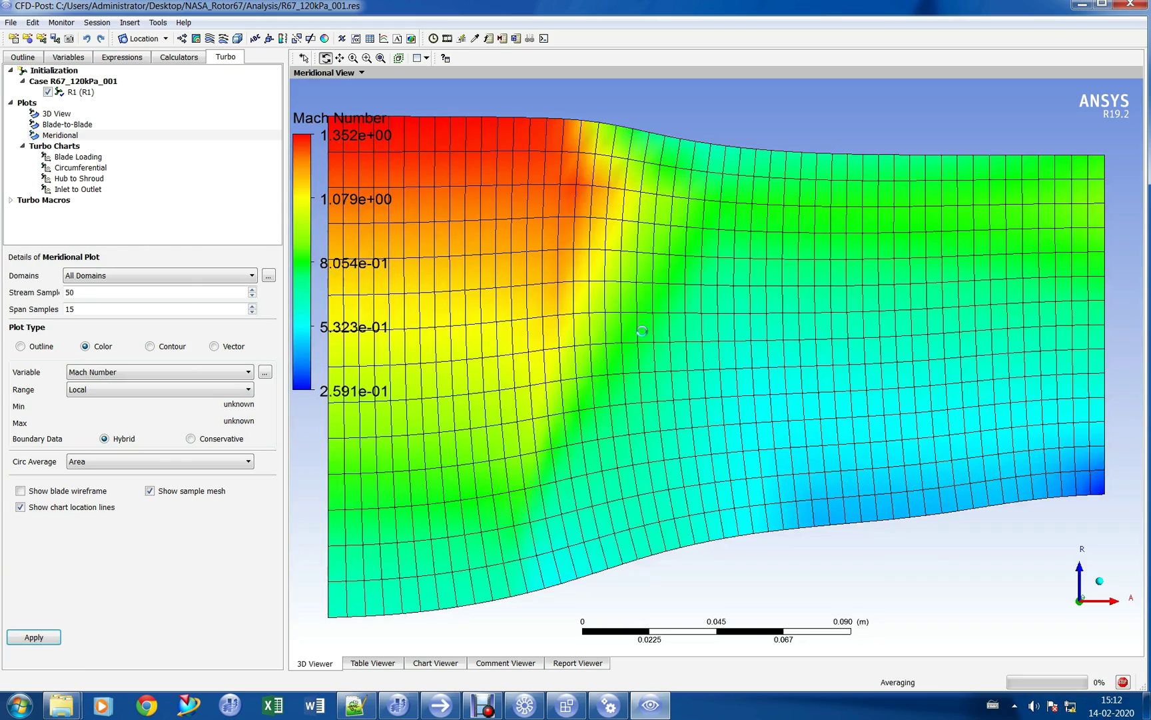
middle_click_drag(726, 340, 711, 291)
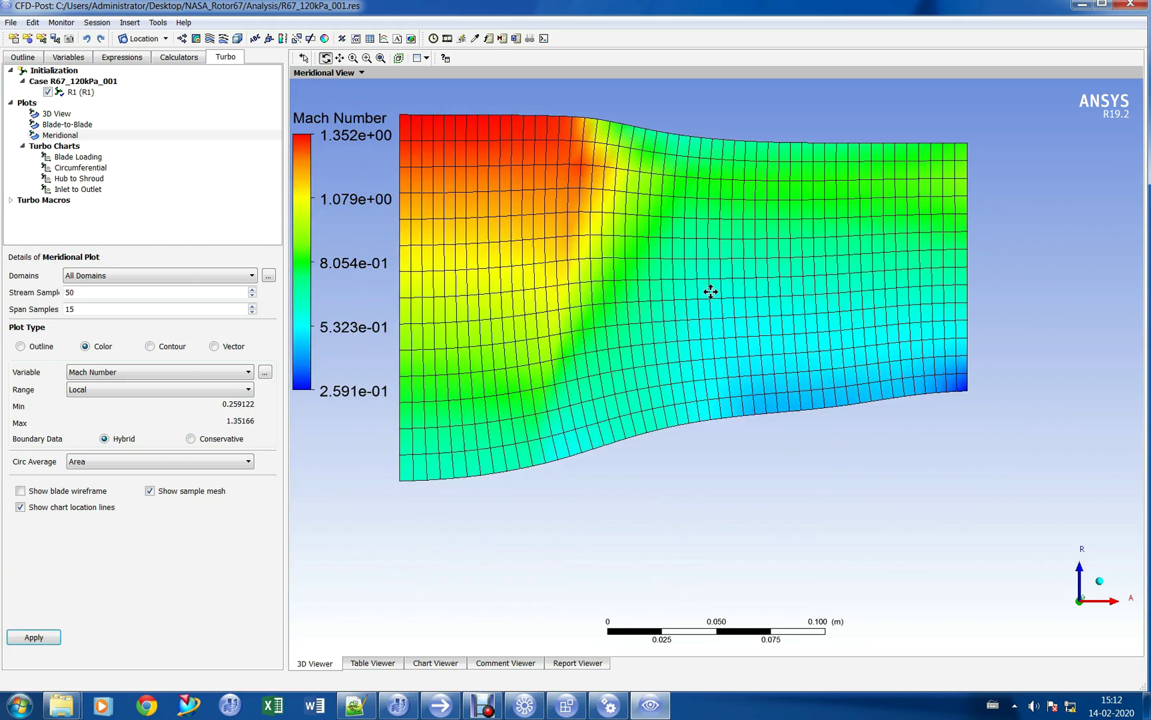
Step: Insert a turbo surface named Turbo Surface 1 at a constant span of 0.5 across all domains
left_click(23, 58)
left_click_drag(606, 250, 519, 260)
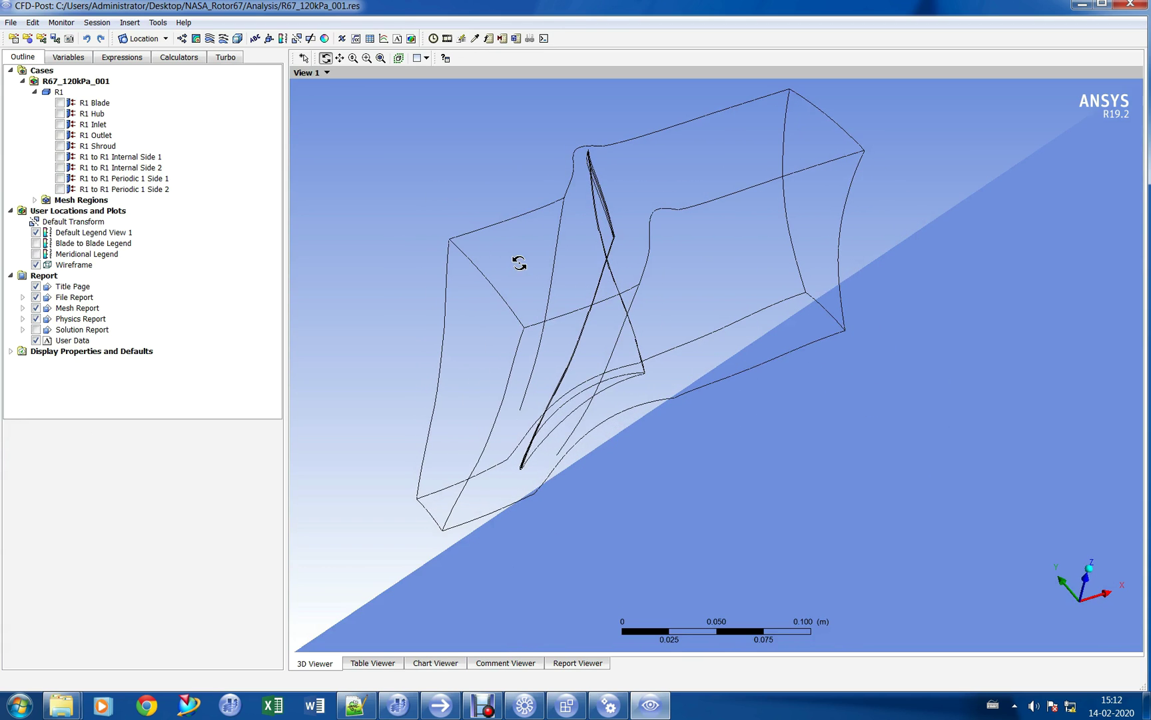
left_click(143, 38)
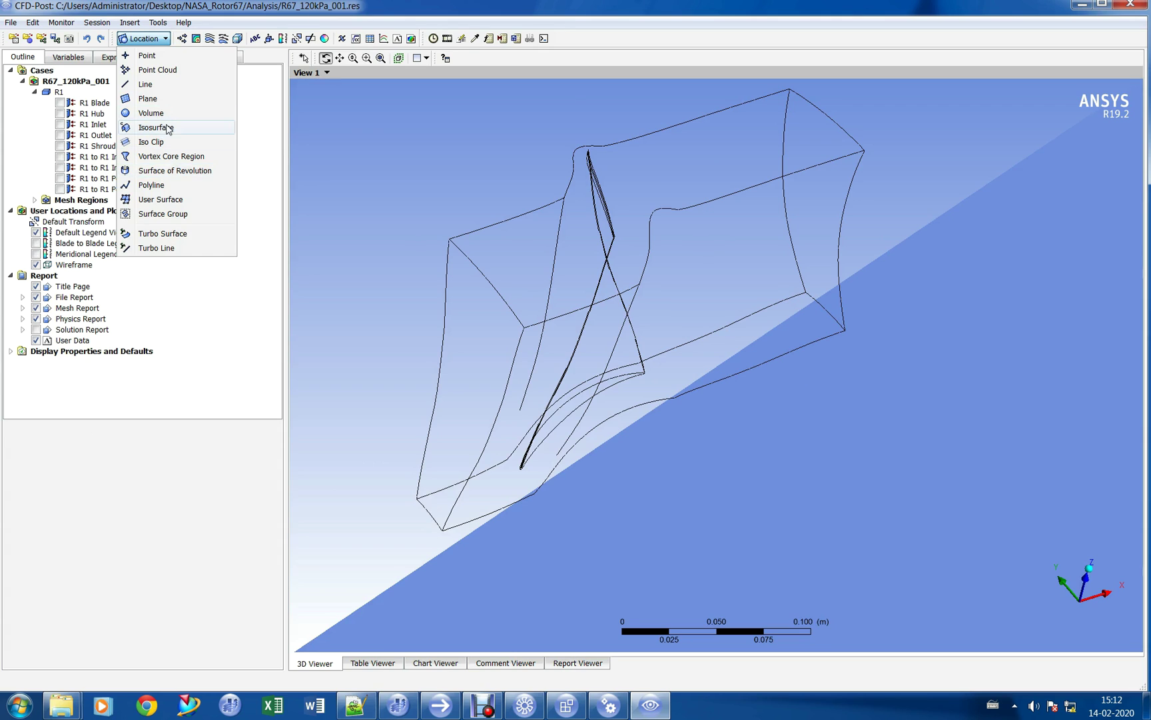
left_click(163, 234)
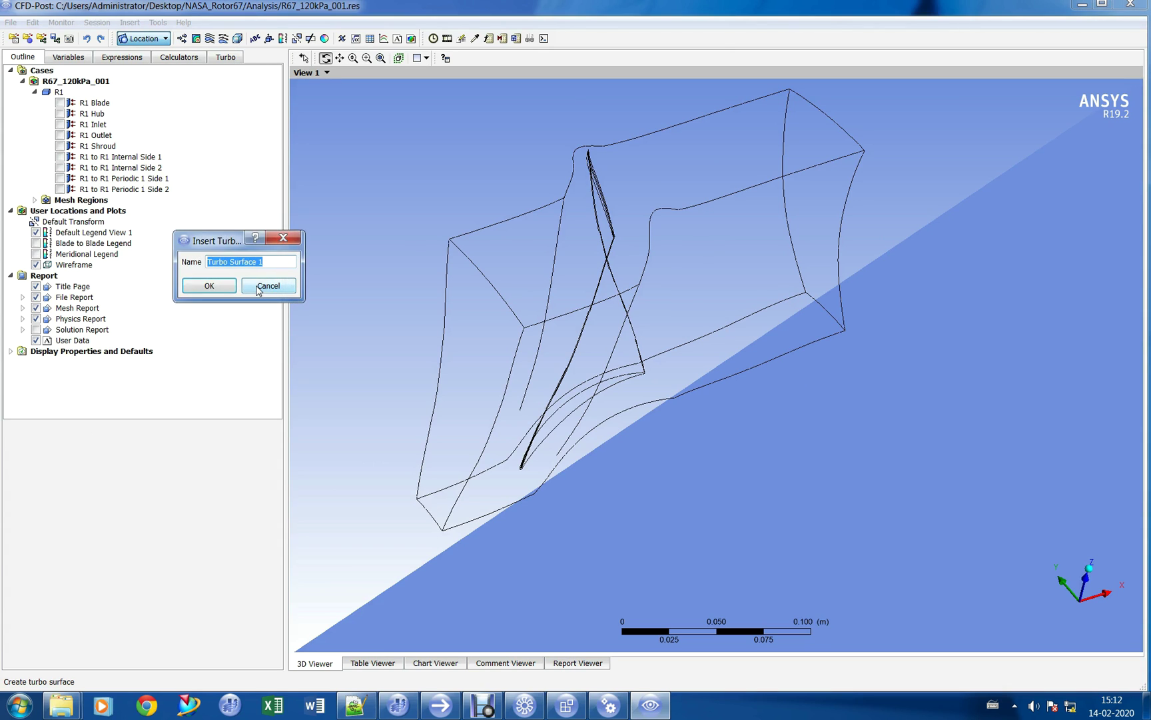
key("Return")
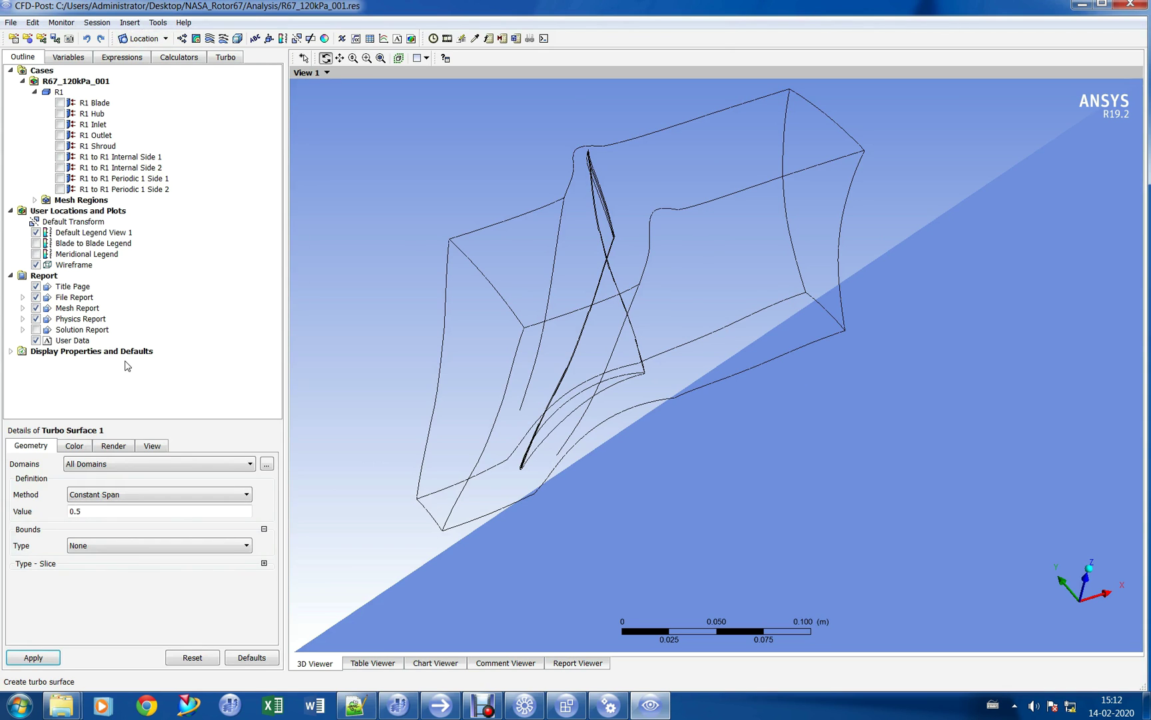
left_click(32, 657)
Step: Colour Turbo Surface 1 by the Pressure variable with the Local range
left_click(74, 446)
left_click(82, 464)
left_click(84, 485)
left_click(84, 505)
left_click(87, 524)
left_click(33, 657)
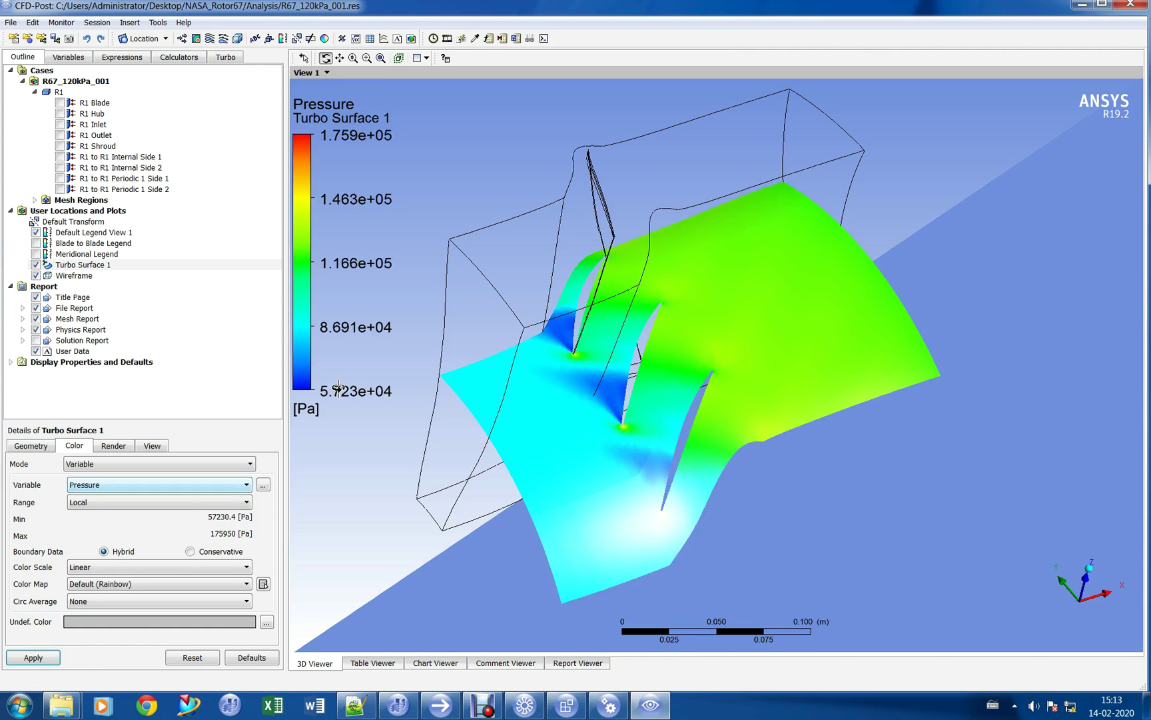
Step: Change the colour variable of Turbo Surface 1 to Mach Number and inspect the surface
left_click(127, 485)
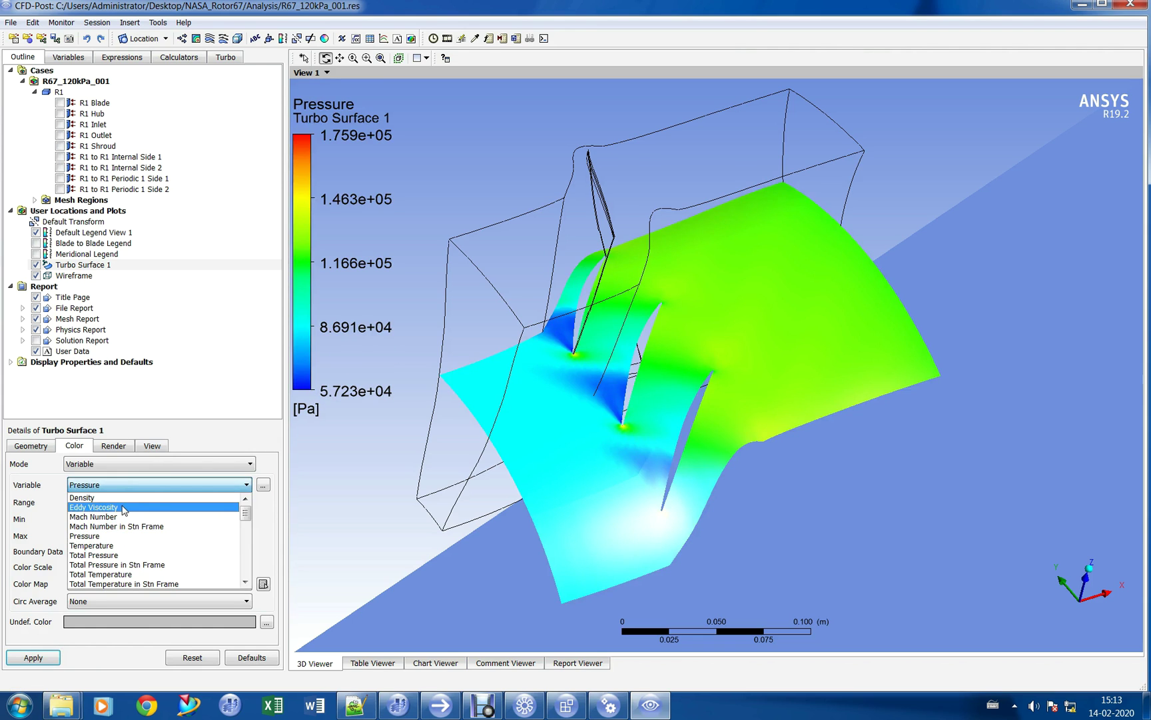
left_click(124, 518)
left_click(53, 662)
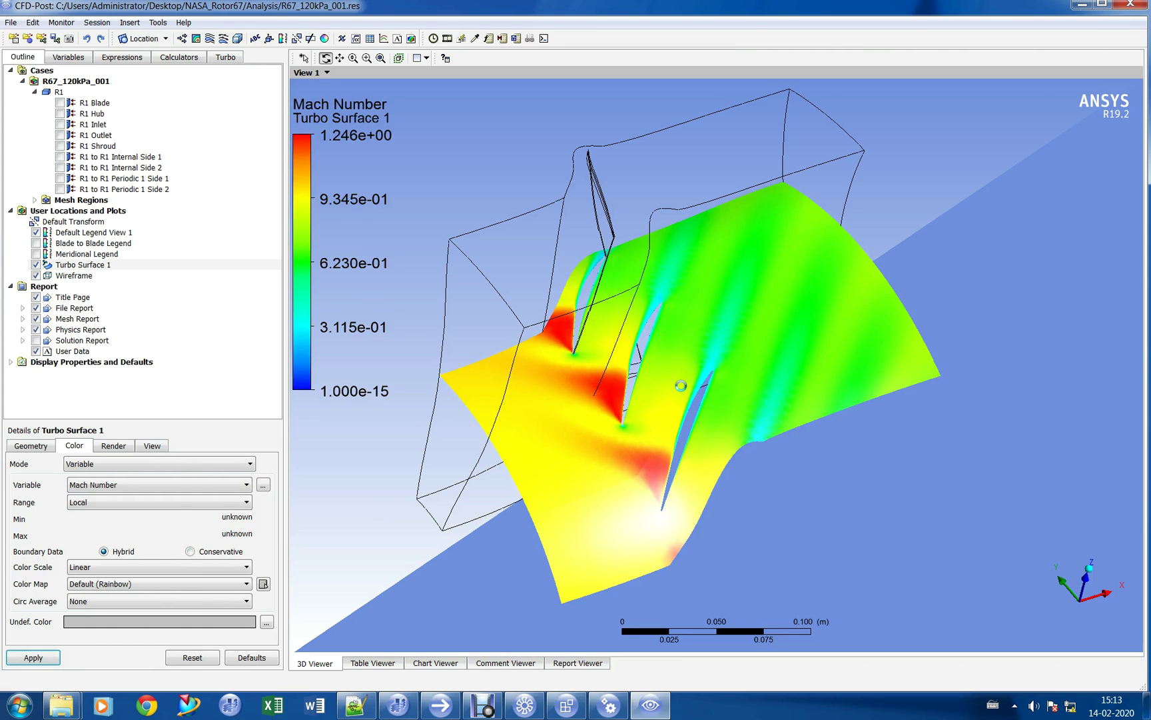
left_click_drag(686, 372, 356, 412)
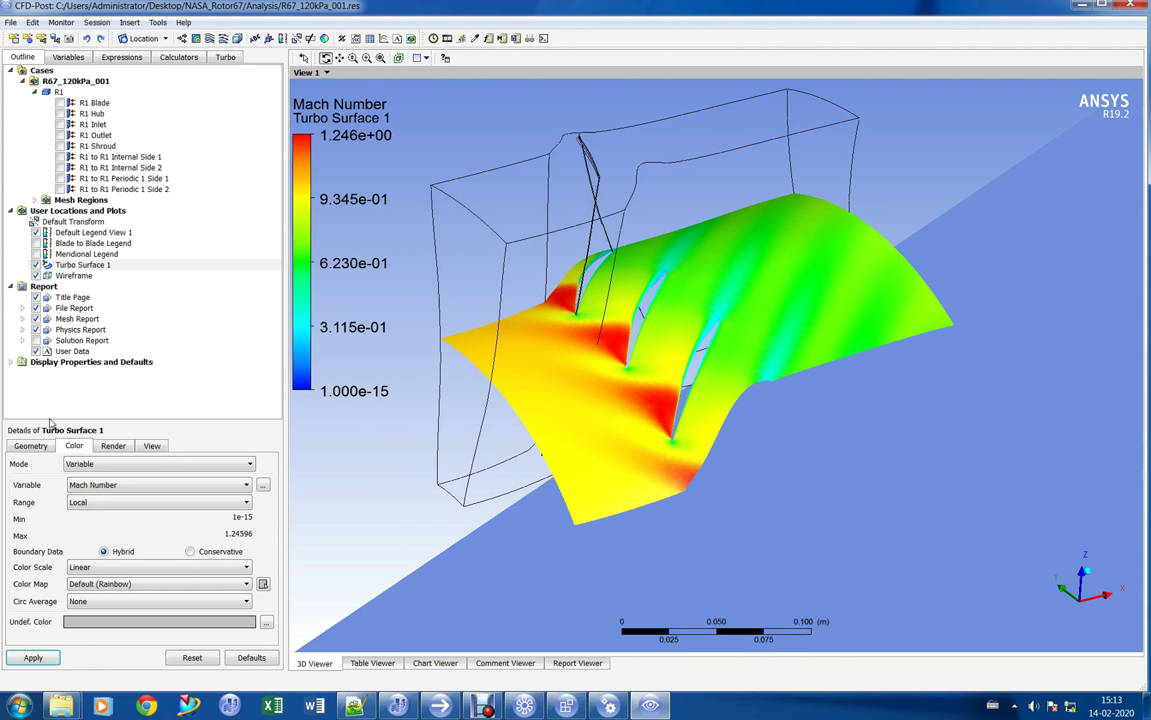
Step: Set the constant span value of Turbo Surface 1 to 0.892 and inspect the Mach Number distribution
left_click(32, 445)
left_click(96, 512)
left_click_drag(163, 520, 231, 519)
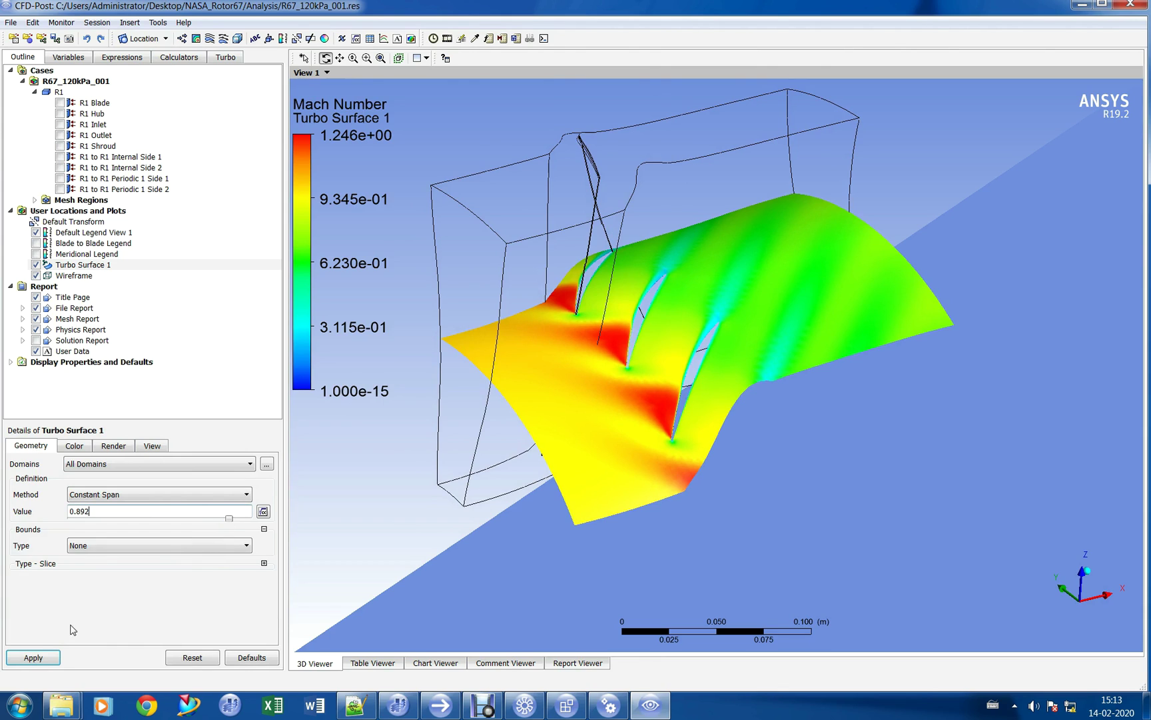
left_click(34, 657)
left_click_drag(676, 257, 652, 362)
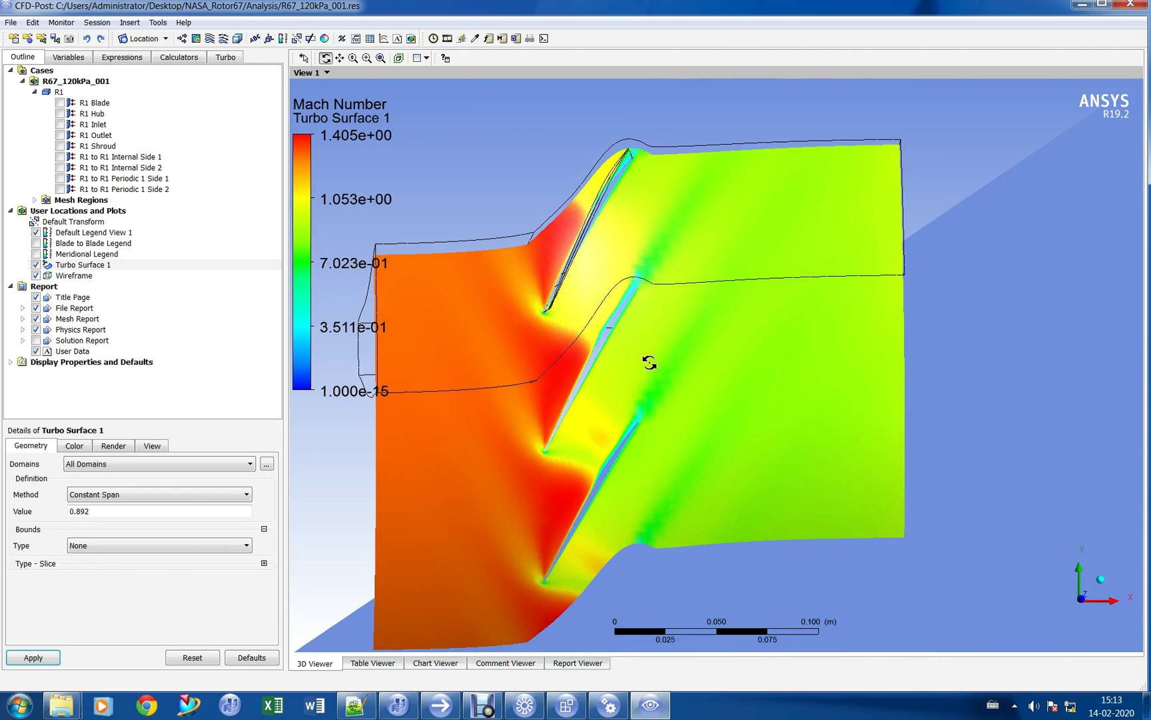
middle_click_drag(650, 363, 676, 299)
left_click_drag(676, 300, 665, 323)
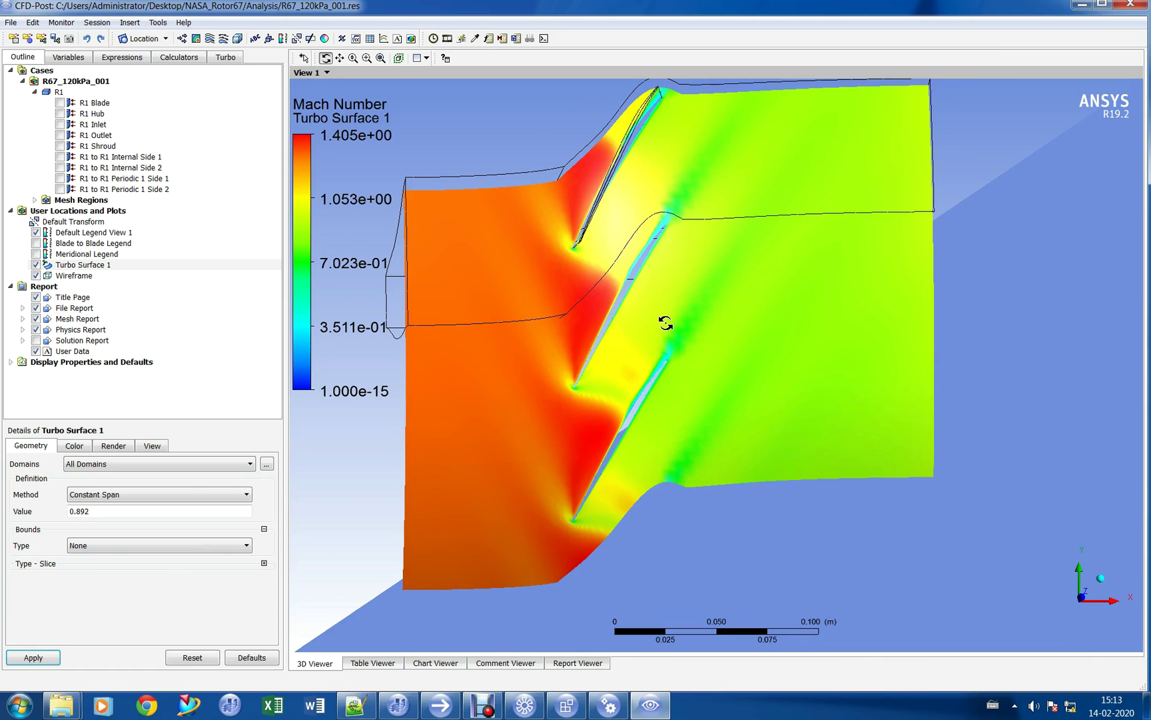
Step: Set the constant span value of Turbo Surface 1 to 0.95 and inspect the updated surface
triple_click(141, 511)
type("0.9")
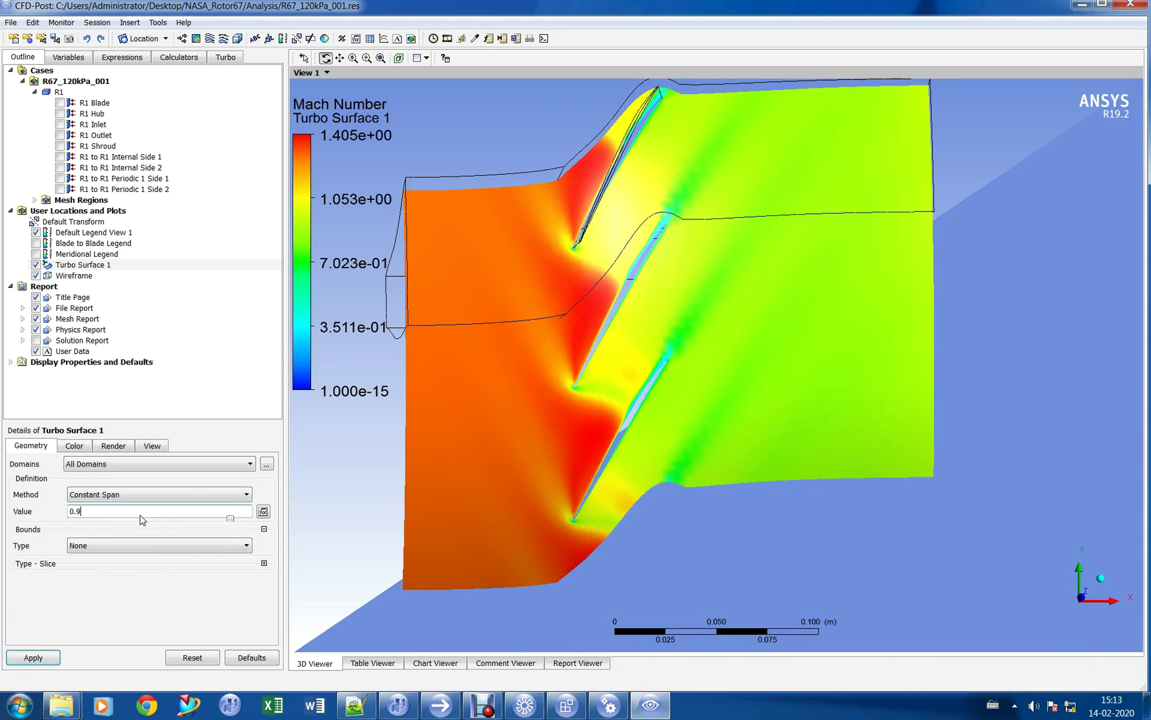
type("5")
left_click(32, 657)
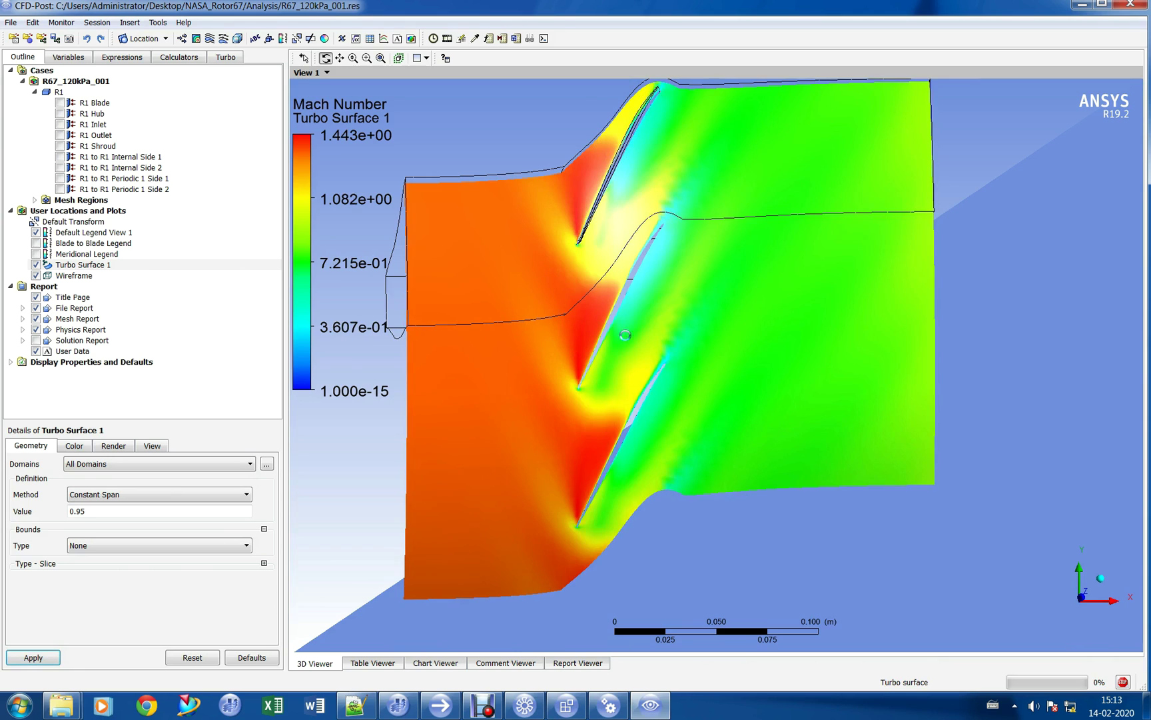
scroll(647, 324, "up", 2)
left_click_drag(647, 324, 602, 307)
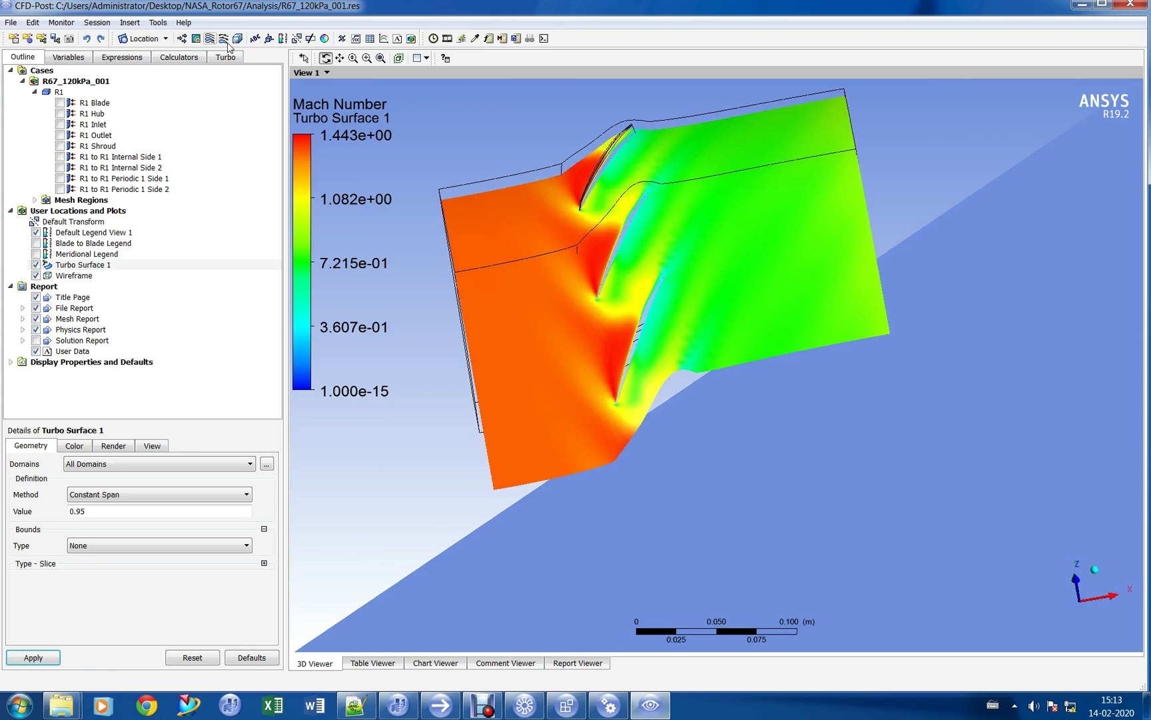
Step: Insert a new table in the report, keeping the default name
left_click(370, 38)
left_click(407, 91)
left_click(370, 165)
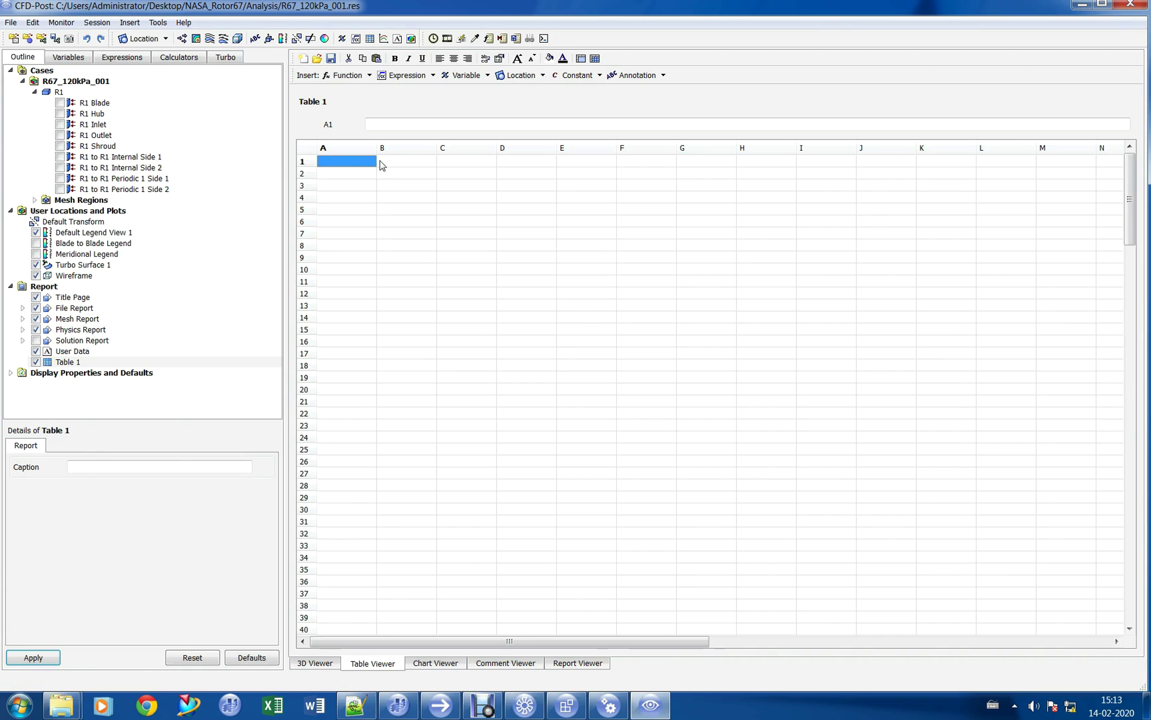
Step: Fill the table's first row with the headers Back pressure, mass in, mass out, PR, TR and Efficiency
type("Back pressure")
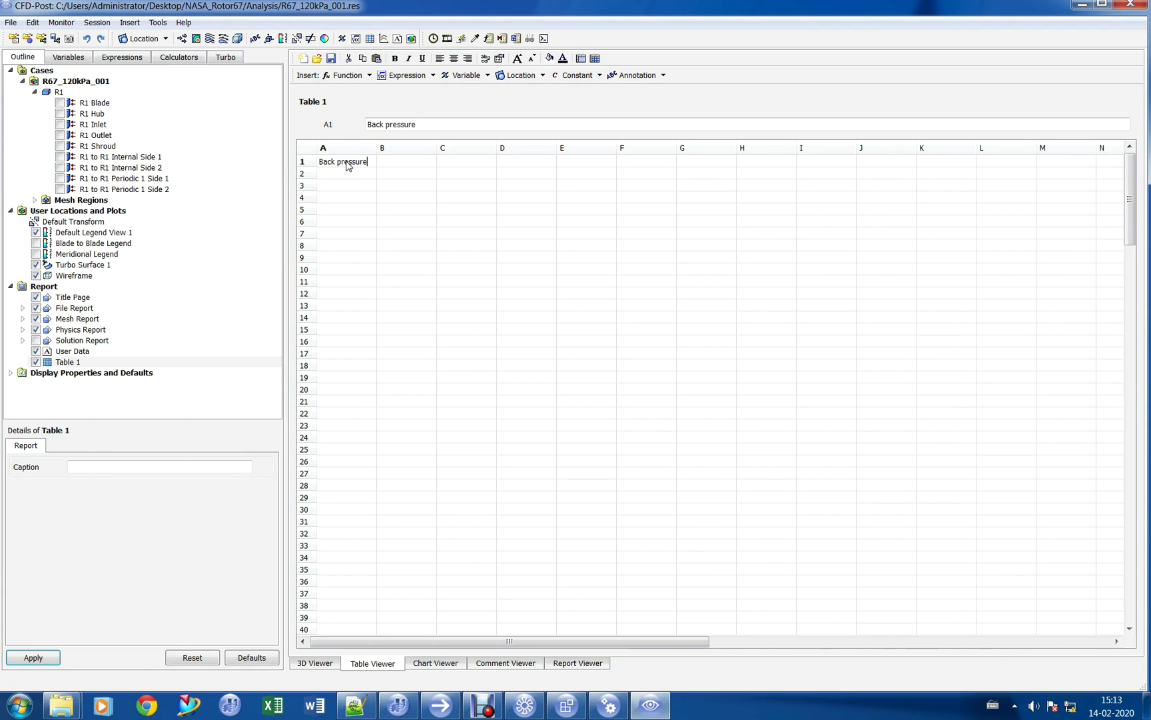
key("Tab")
type("mass")
key("Tab")
key("Tab")
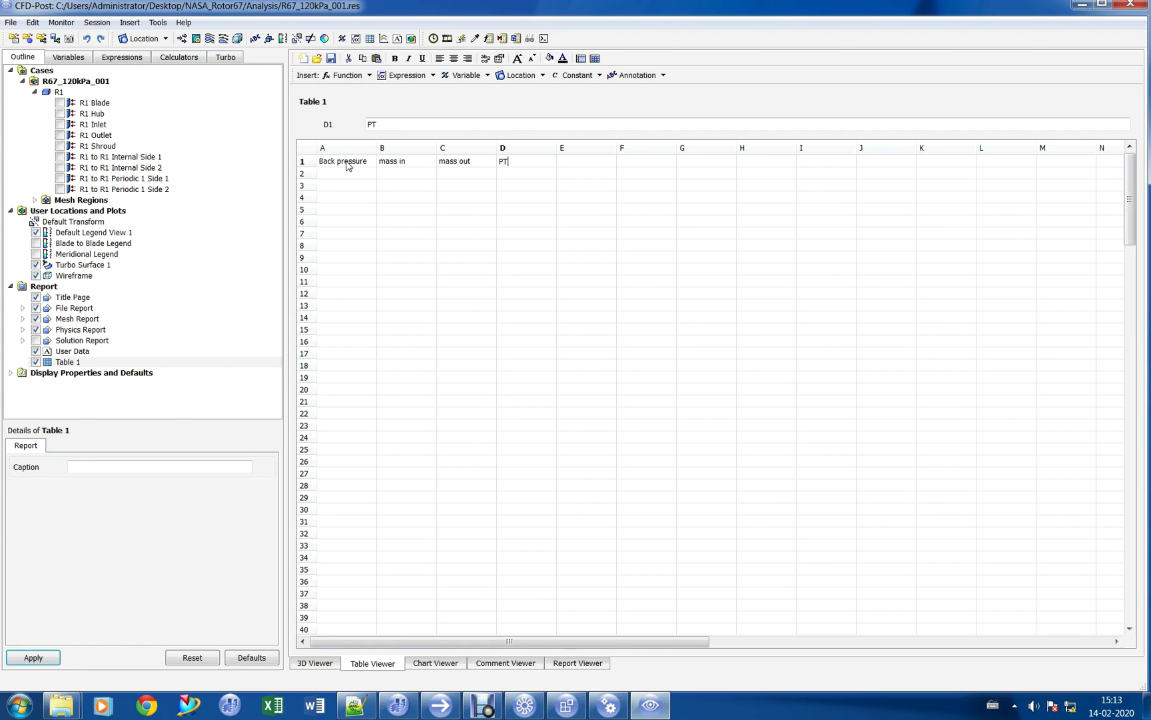
key("BackSpace")
key("BackSpace")
type("Efficiency")
key("Return")
left_click(358, 173)
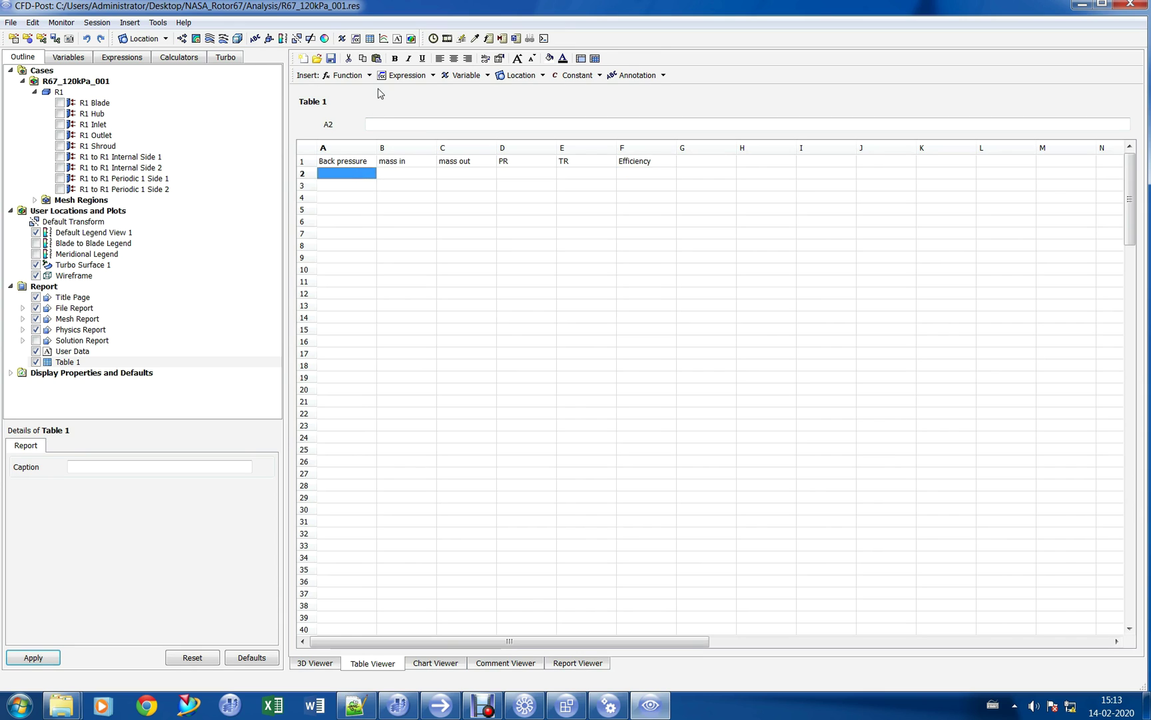
left_click(361, 76)
mouse_move(373, 92)
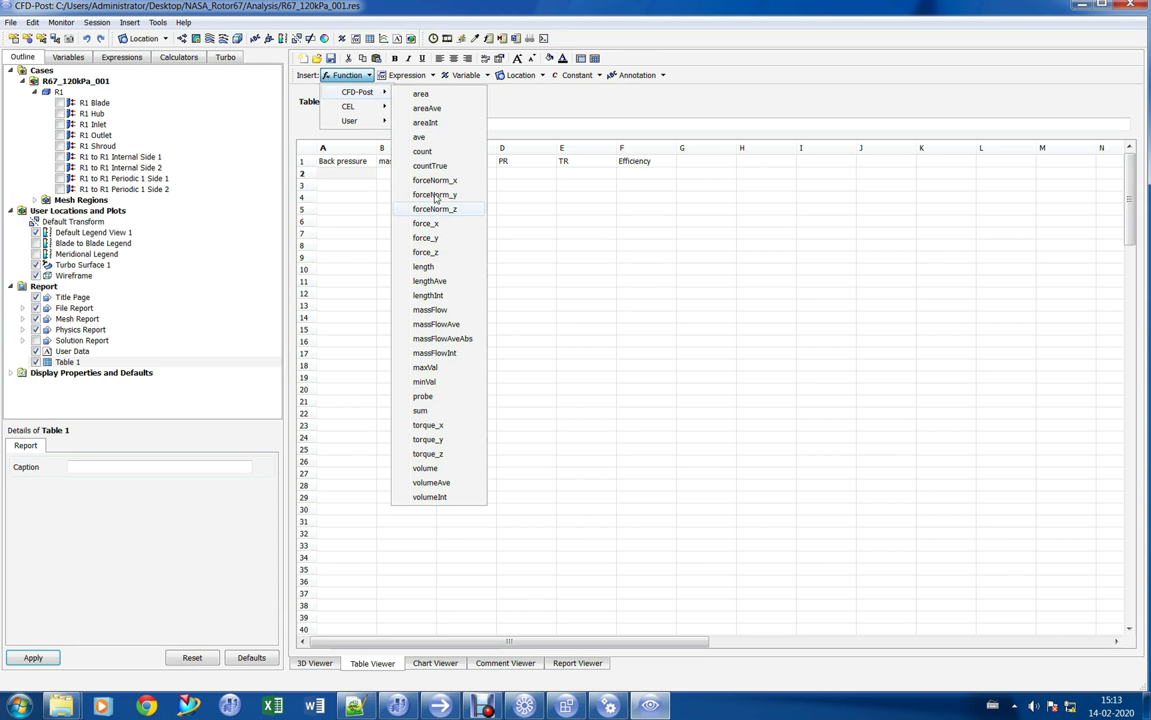
left_click(460, 325)
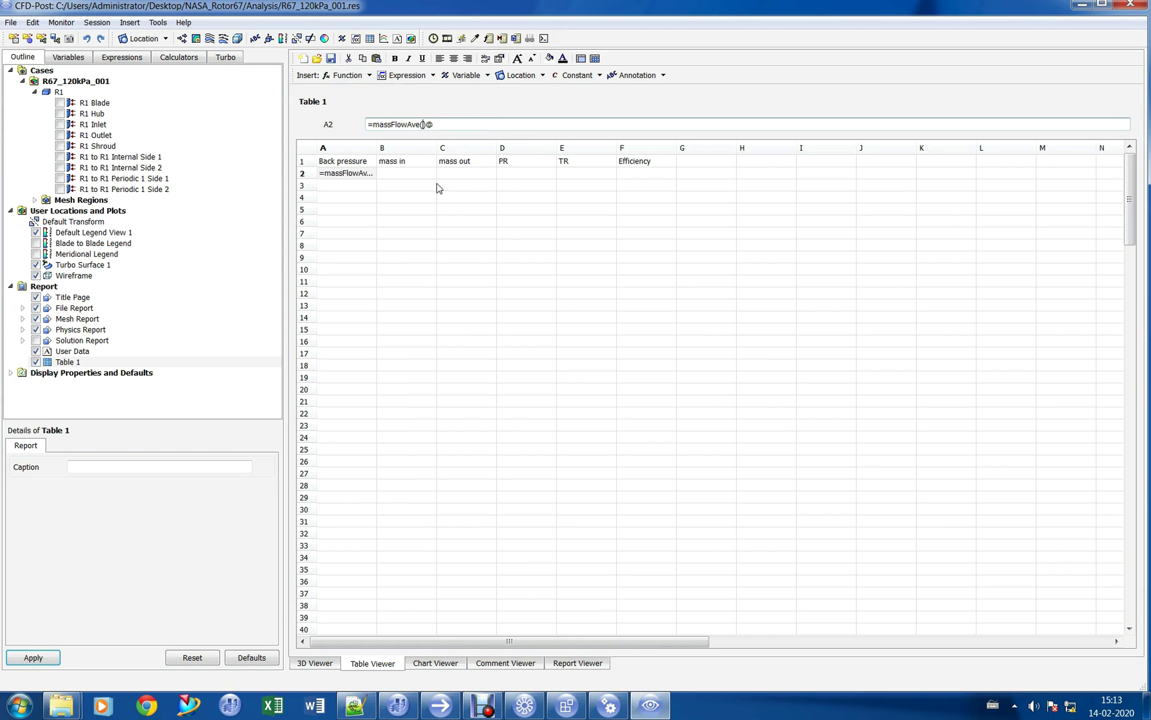
left_click(486, 76)
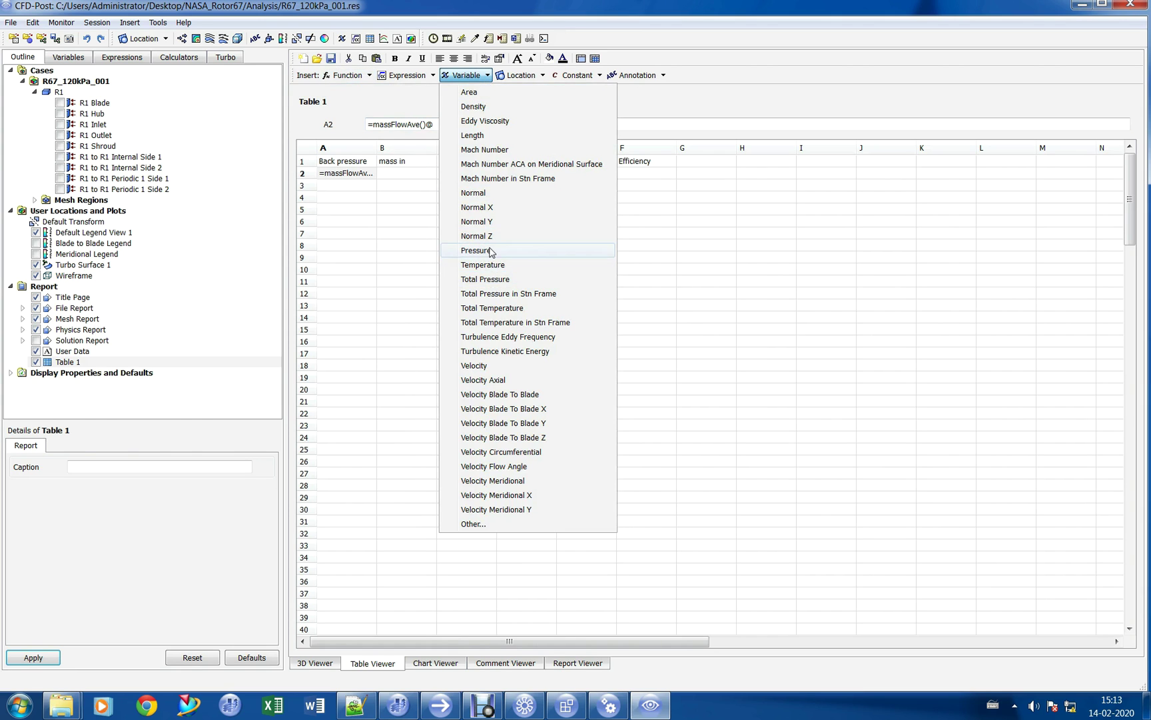
left_click(491, 252)
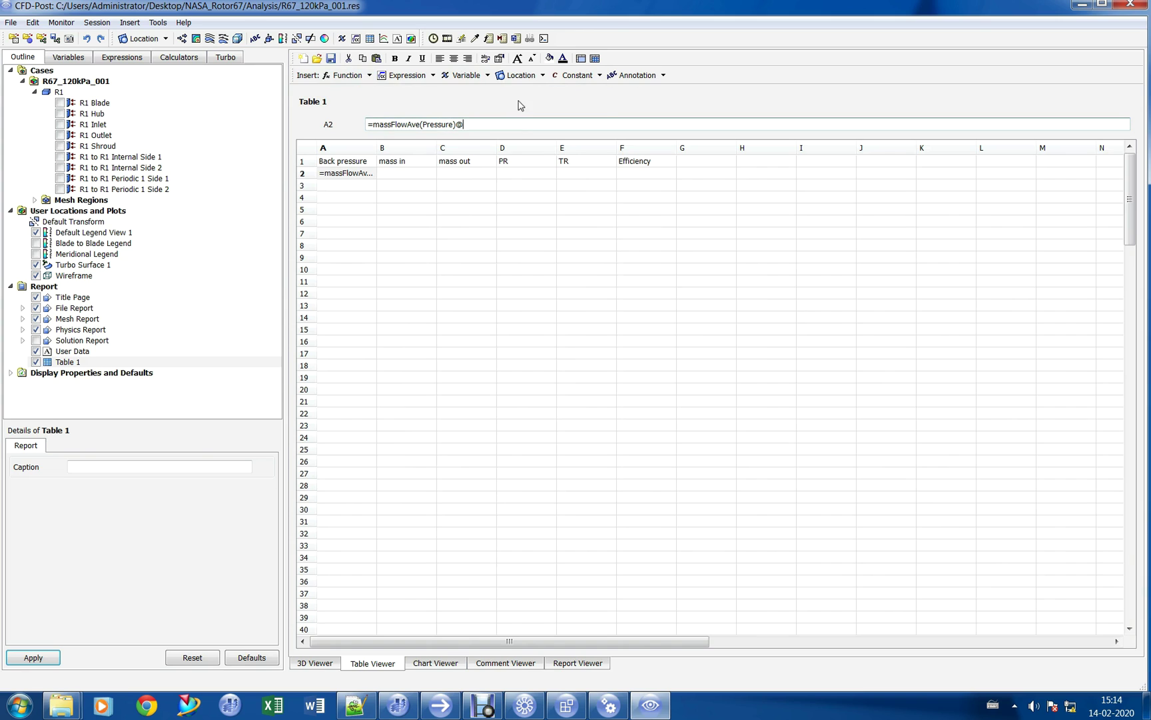
left_click(525, 76)
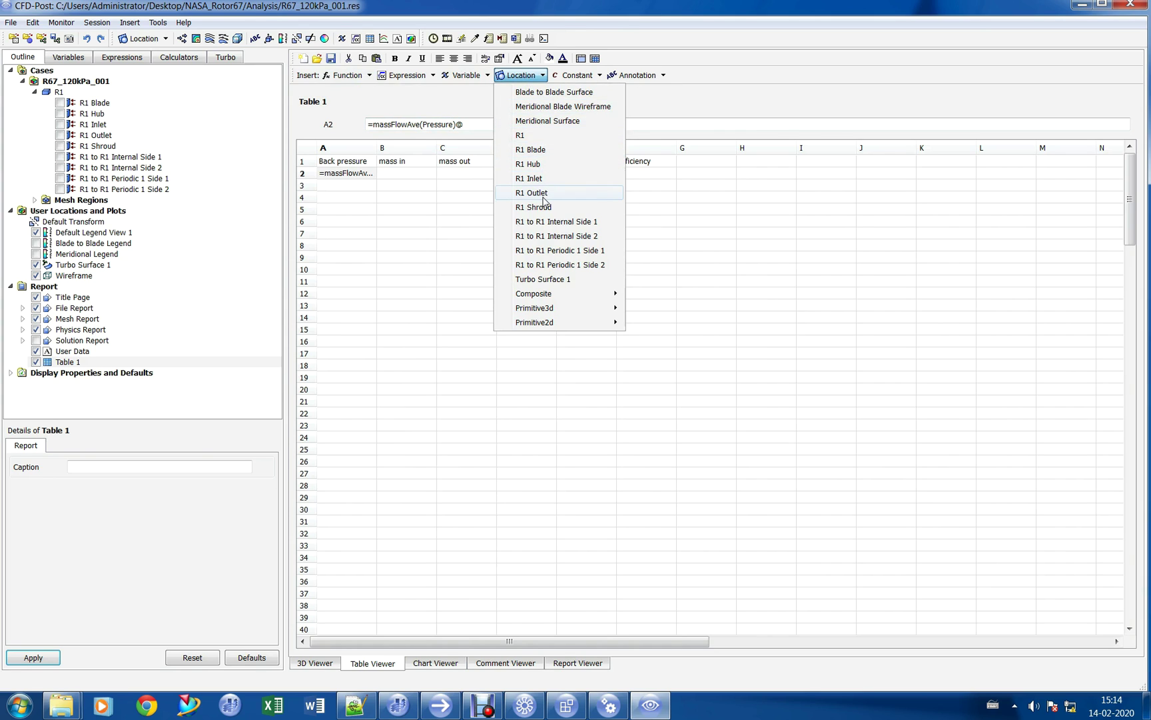
left_click(543, 195)
key("Return")
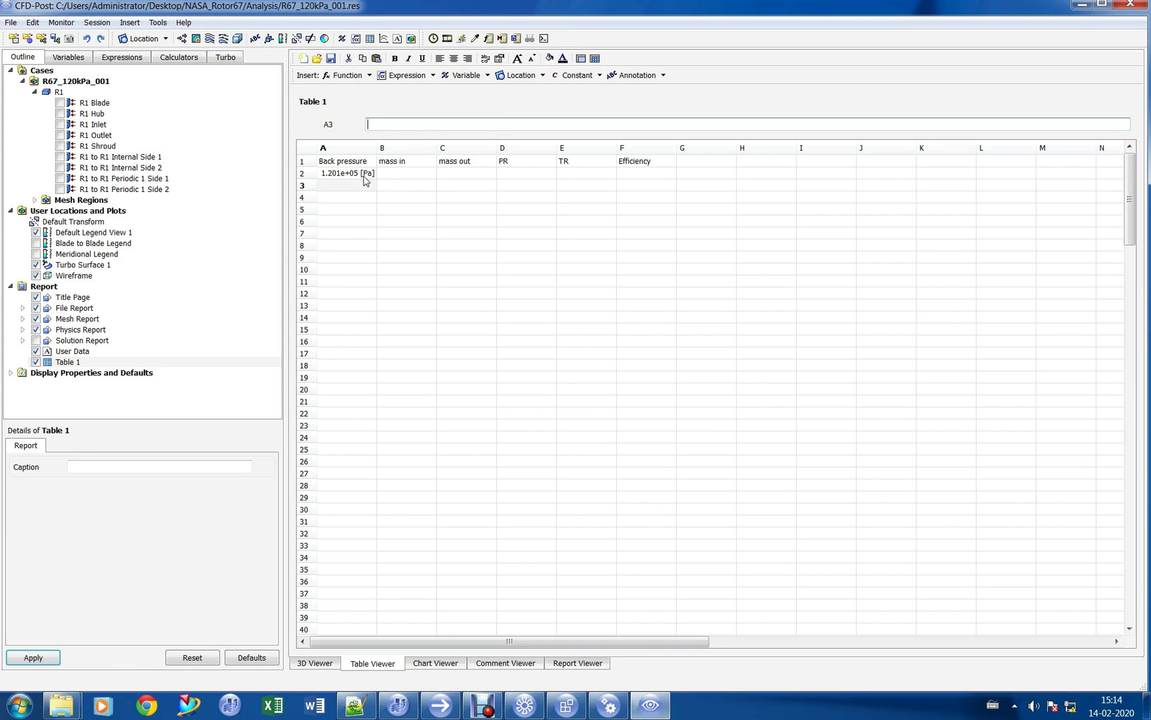
Step: Format cell A2 as a fixed number with two decimals and no units
left_click(365, 174)
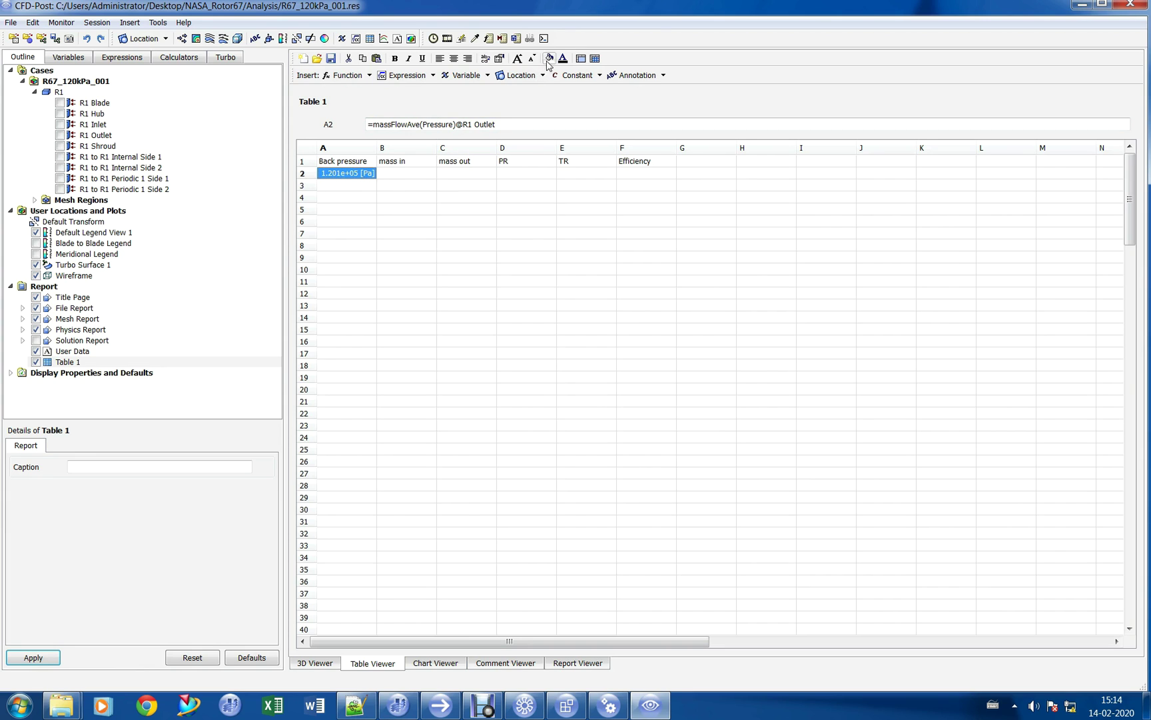
left_click(500, 59)
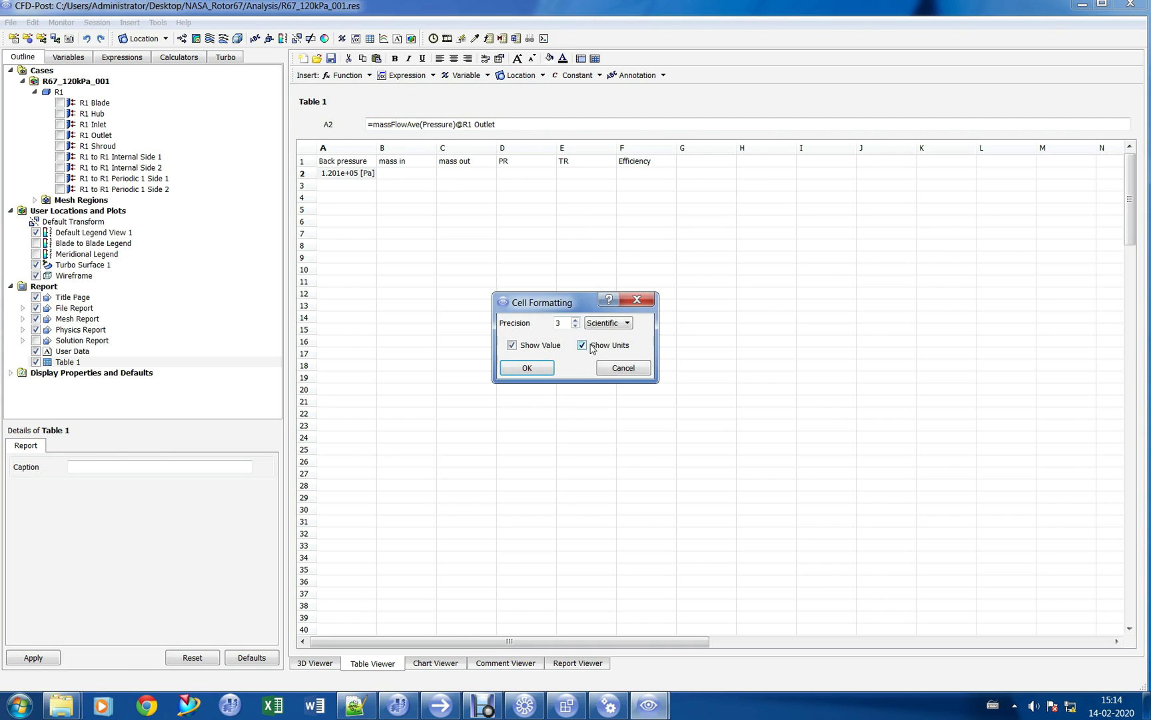
left_click(597, 323)
left_click(598, 332)
left_click(598, 322)
left_click(596, 337)
left_click(526, 368)
left_click(368, 222)
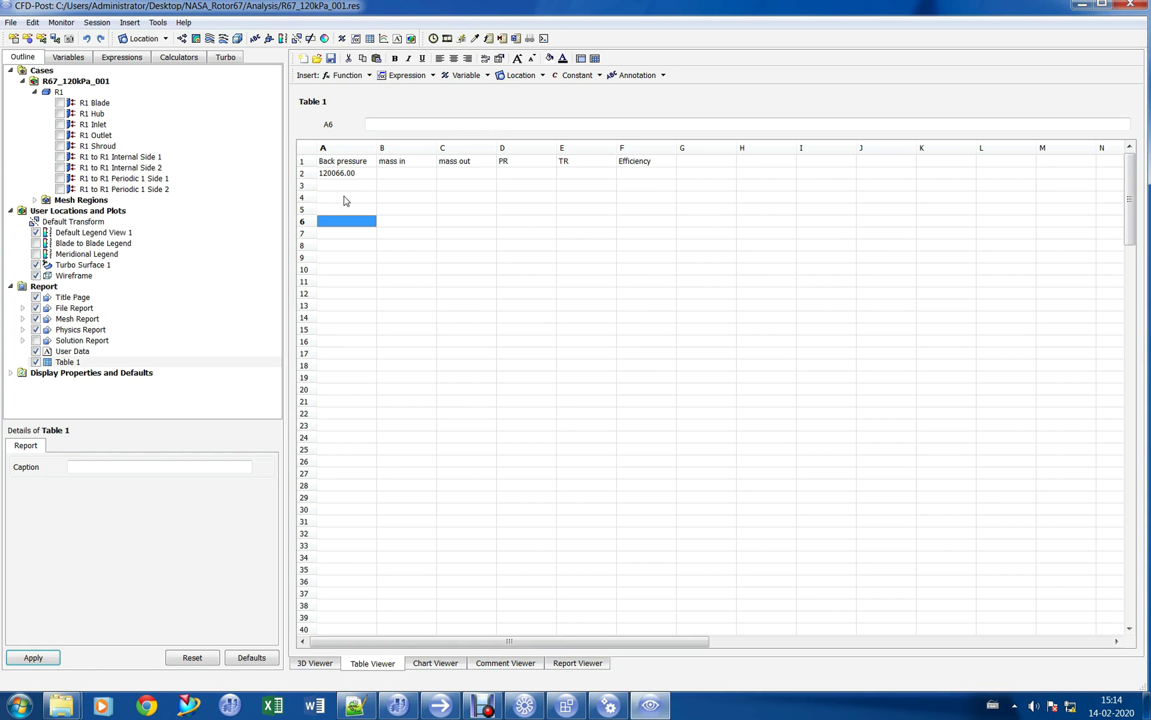
Step: Insert the m in expression in cell B2 and the m out expression in cell C2
left_click(423, 175)
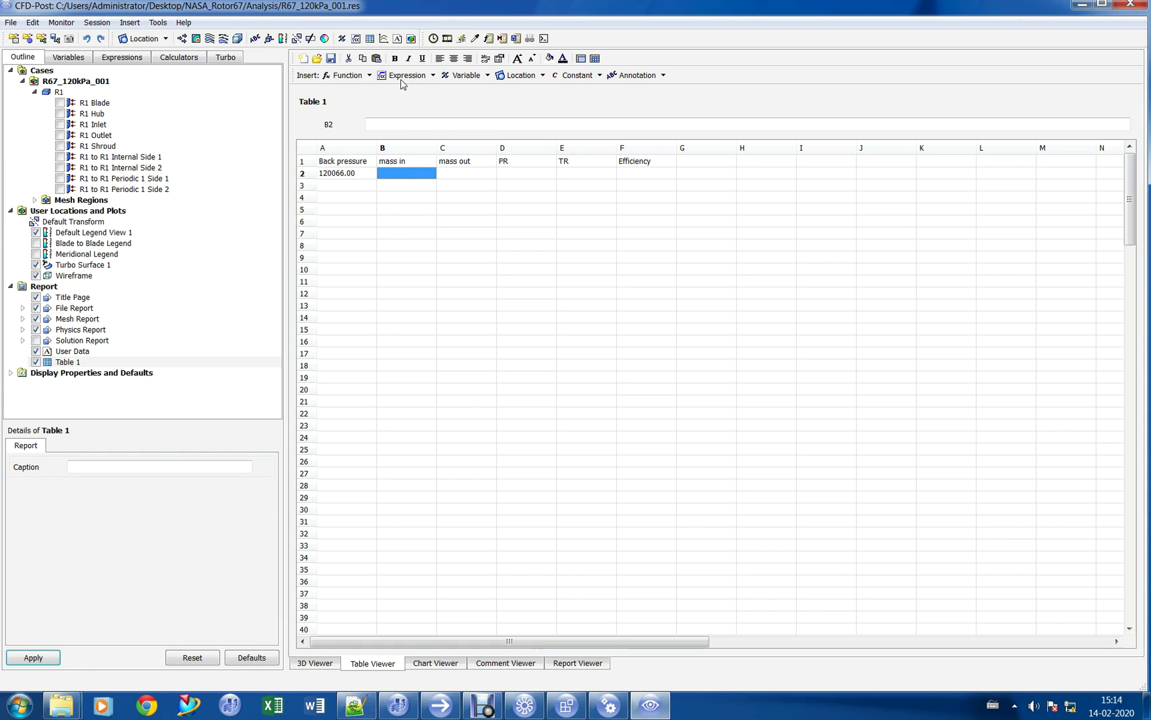
left_click(405, 76)
left_click(439, 250)
left_click(480, 174)
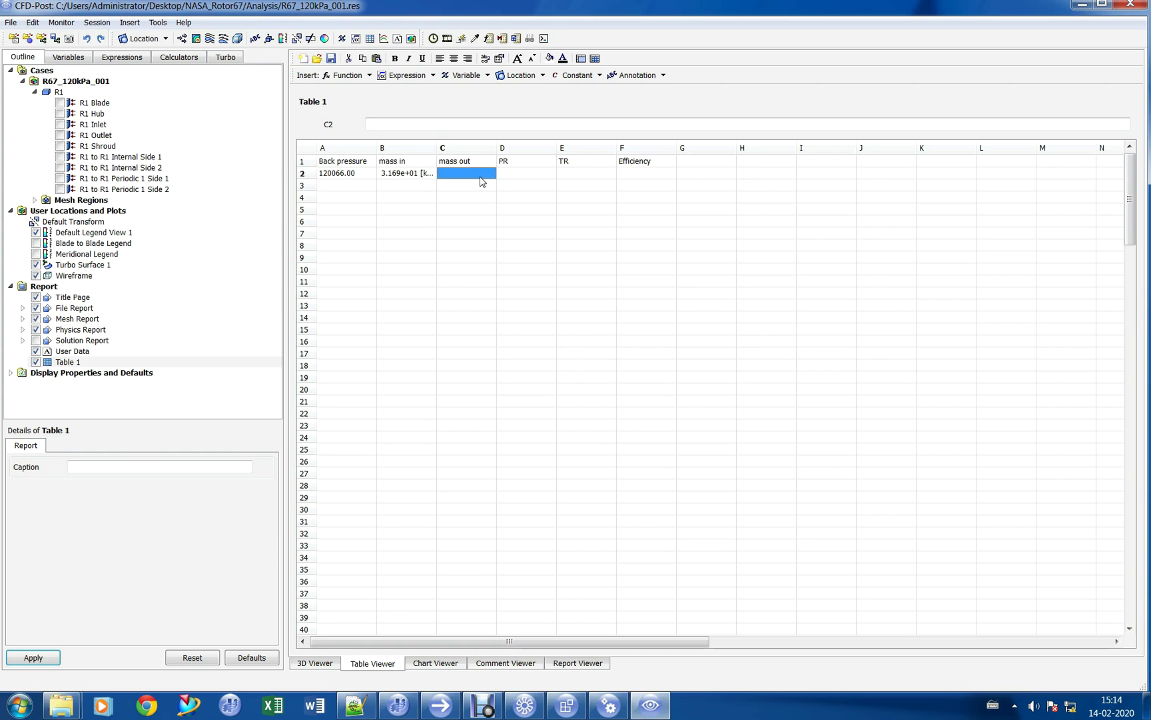
left_click(418, 76)
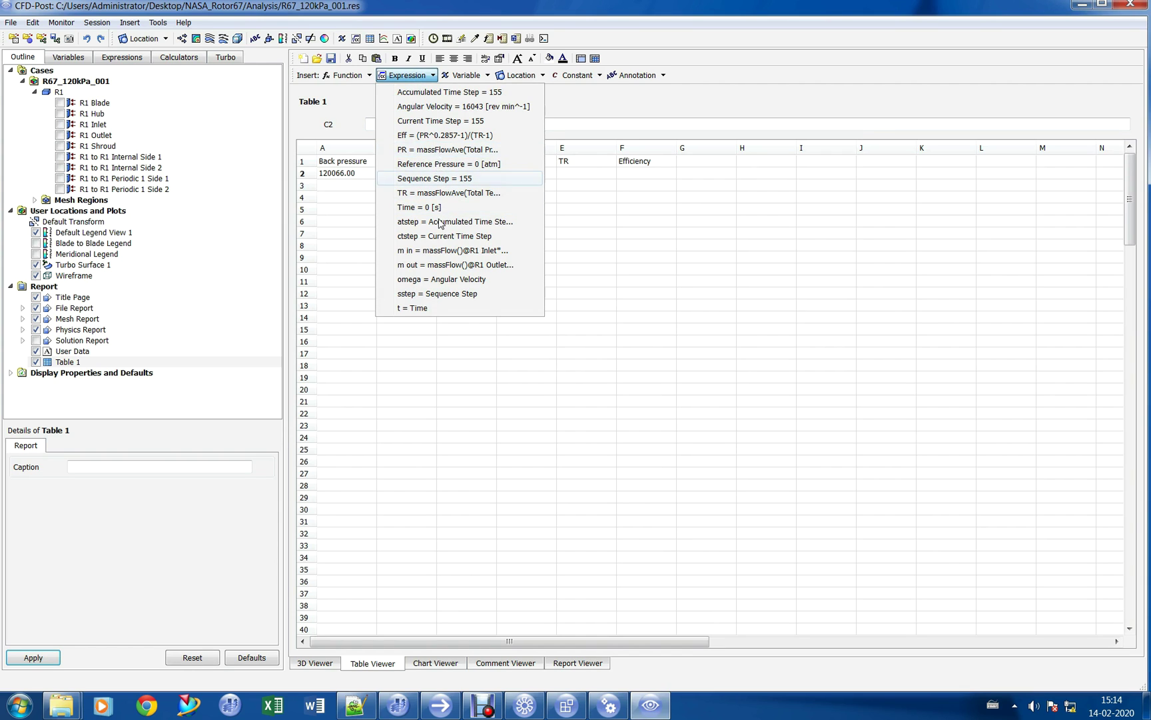
left_click(460, 264)
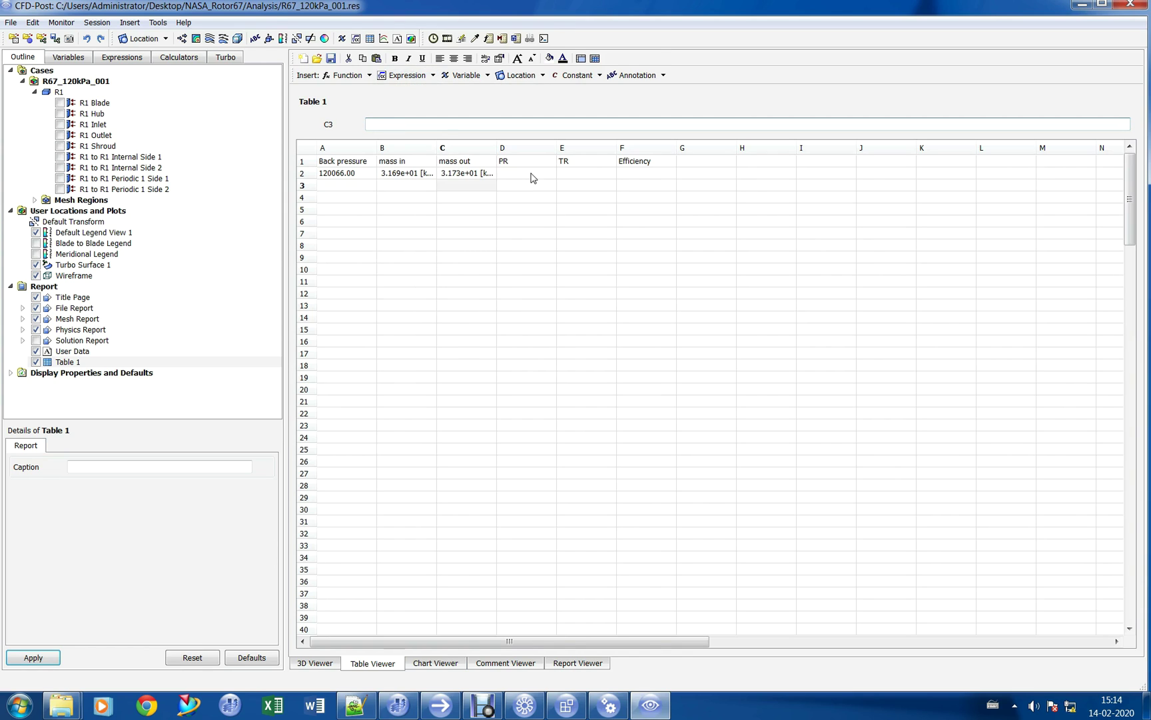
left_click(526, 174)
Step: Format cells B2 and C2 as fixed numbers with two decimals and no units
left_click_drag(405, 175, 475, 176)
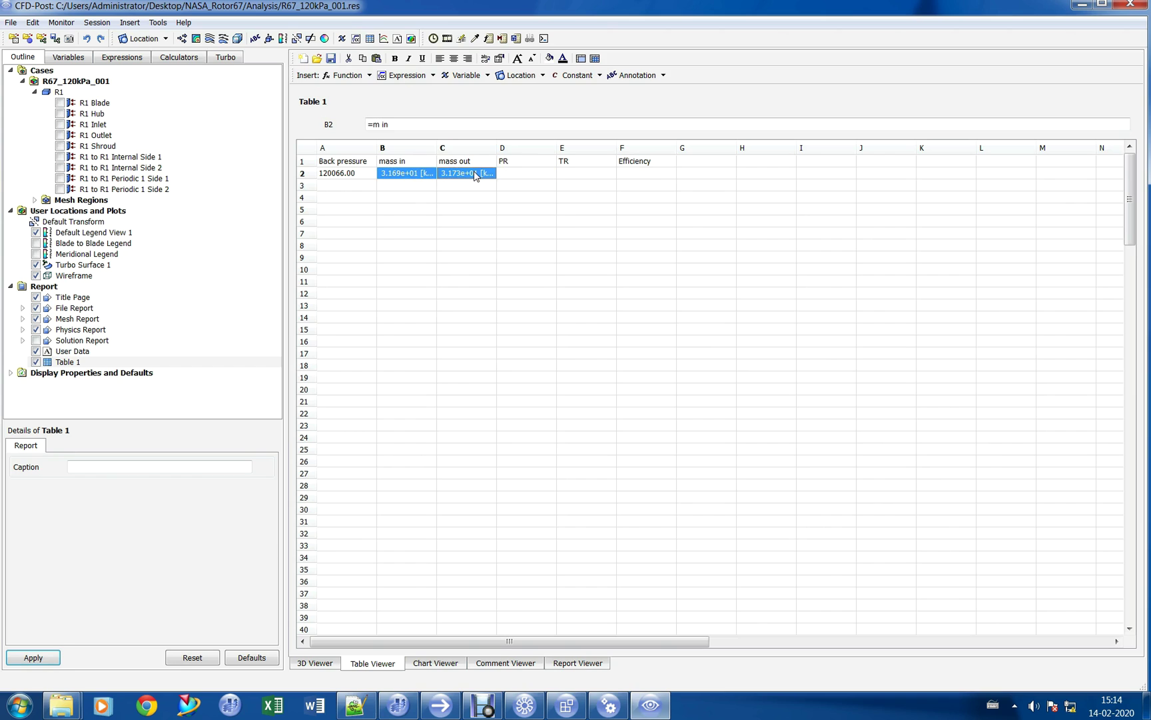
left_click(499, 58)
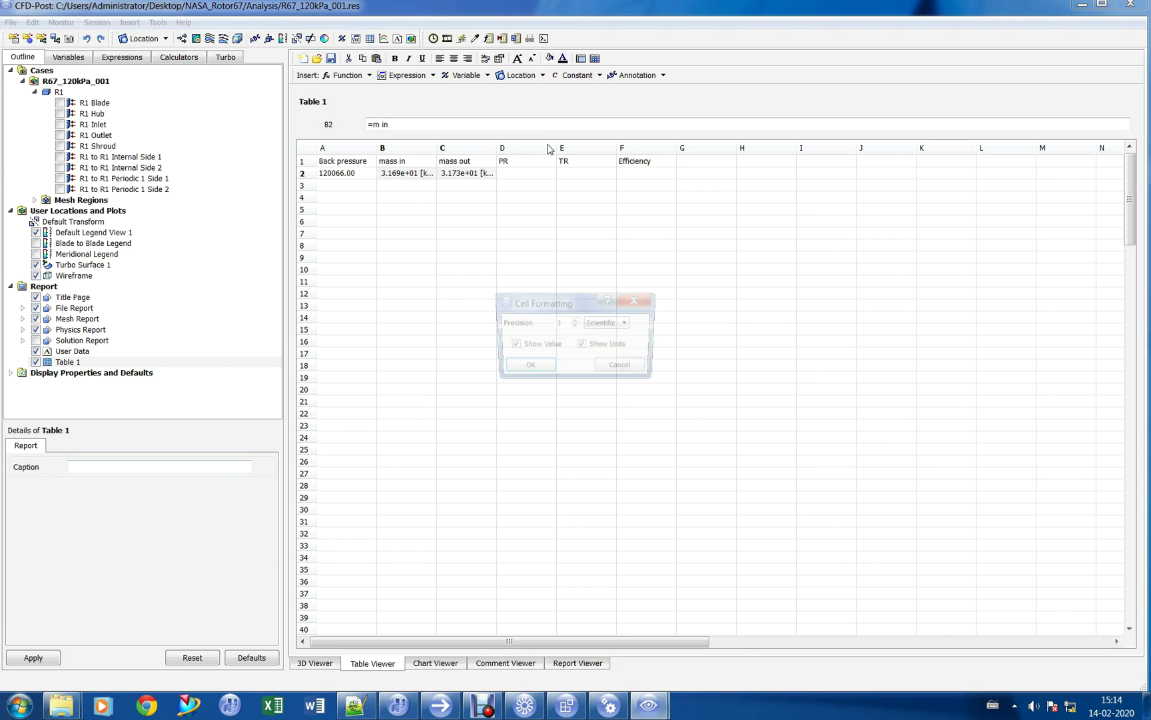
left_click(599, 327)
left_click(585, 333)
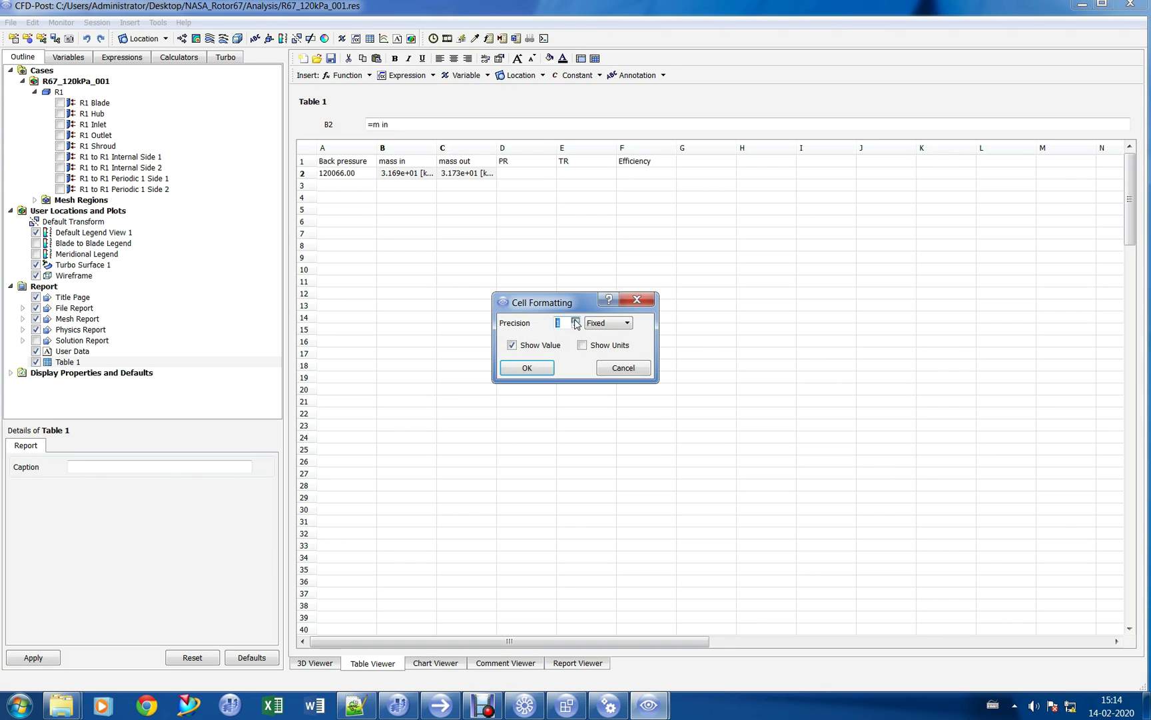
left_click(527, 368)
left_click(408, 197)
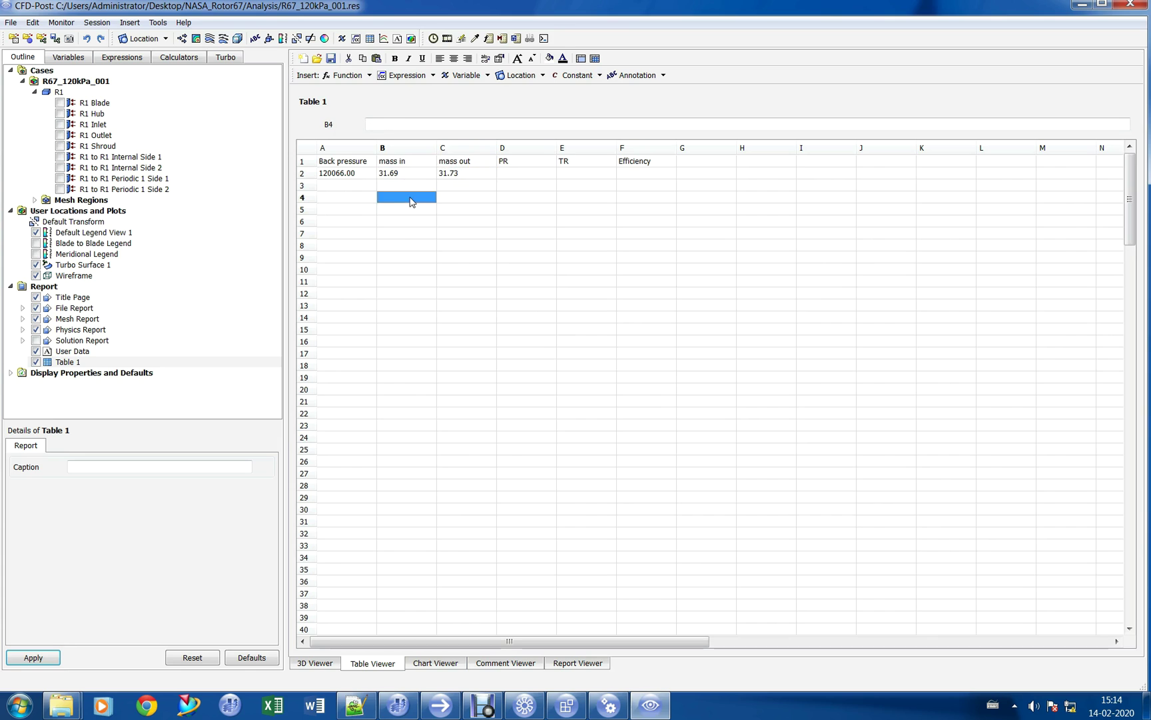
Step: Insert the PR expression in cell D2 and the TR expression in cell E2
left_click(524, 174)
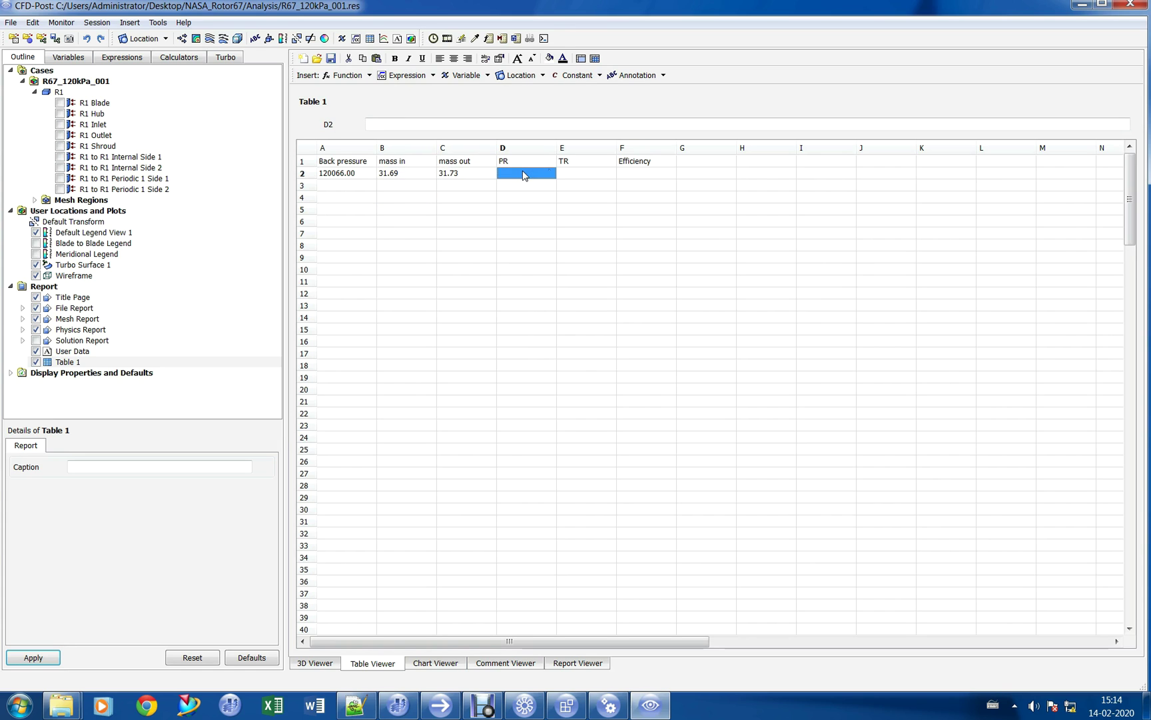
left_click(402, 75)
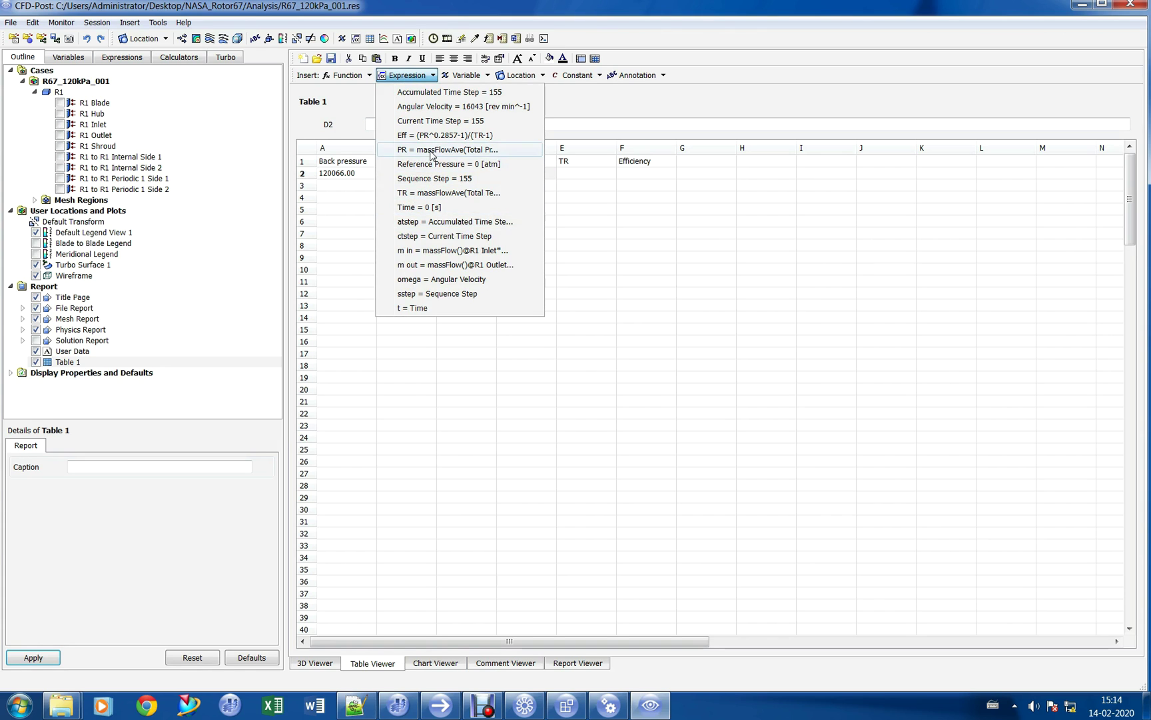
left_click(470, 188)
key("Return")
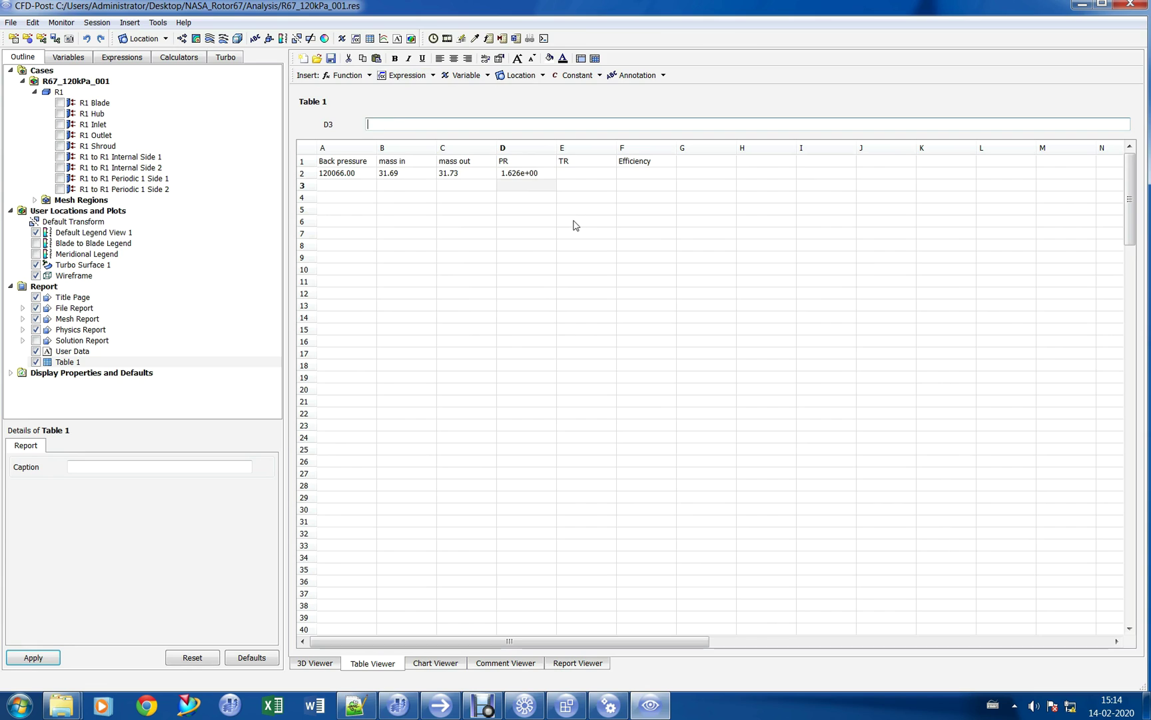
left_click(575, 176)
left_click(403, 75)
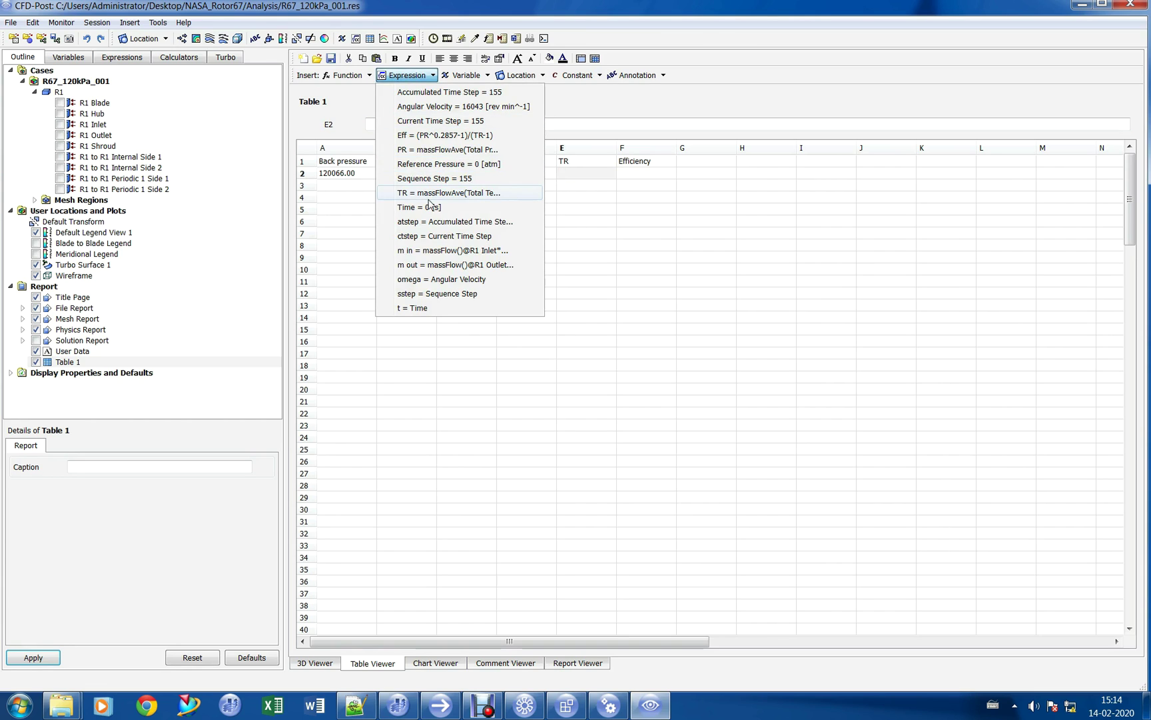
left_click(469, 201)
key("Return")
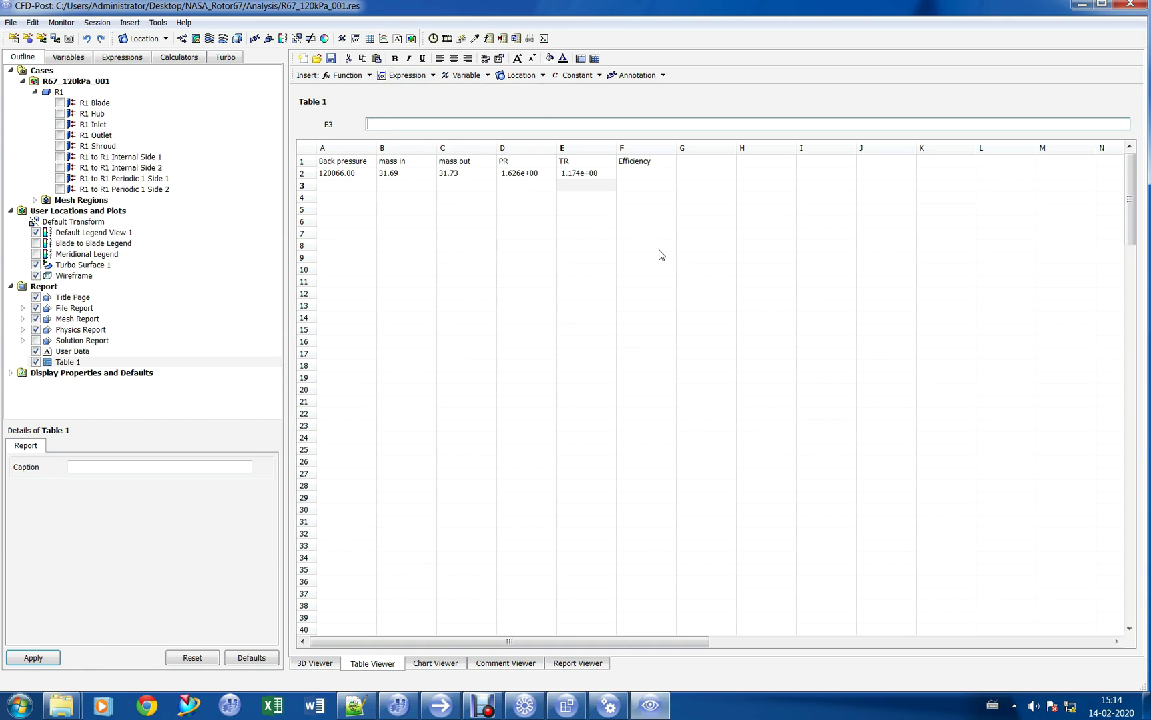
Step: Insert the Eff expression in cell F2 under Efficiency
left_click(627, 175)
left_click(420, 76)
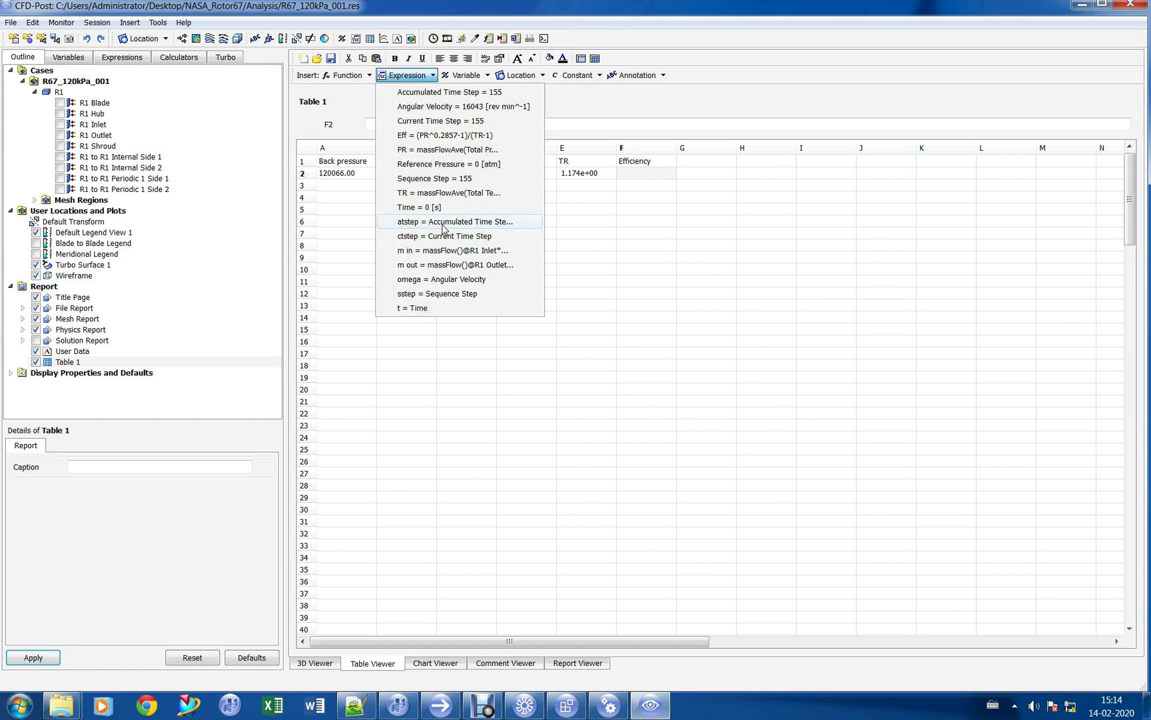
left_click(440, 136)
key("Return")
Step: Format the efficiency value in cell F2 as a fixed number with a precision of 3
left_click(635, 175)
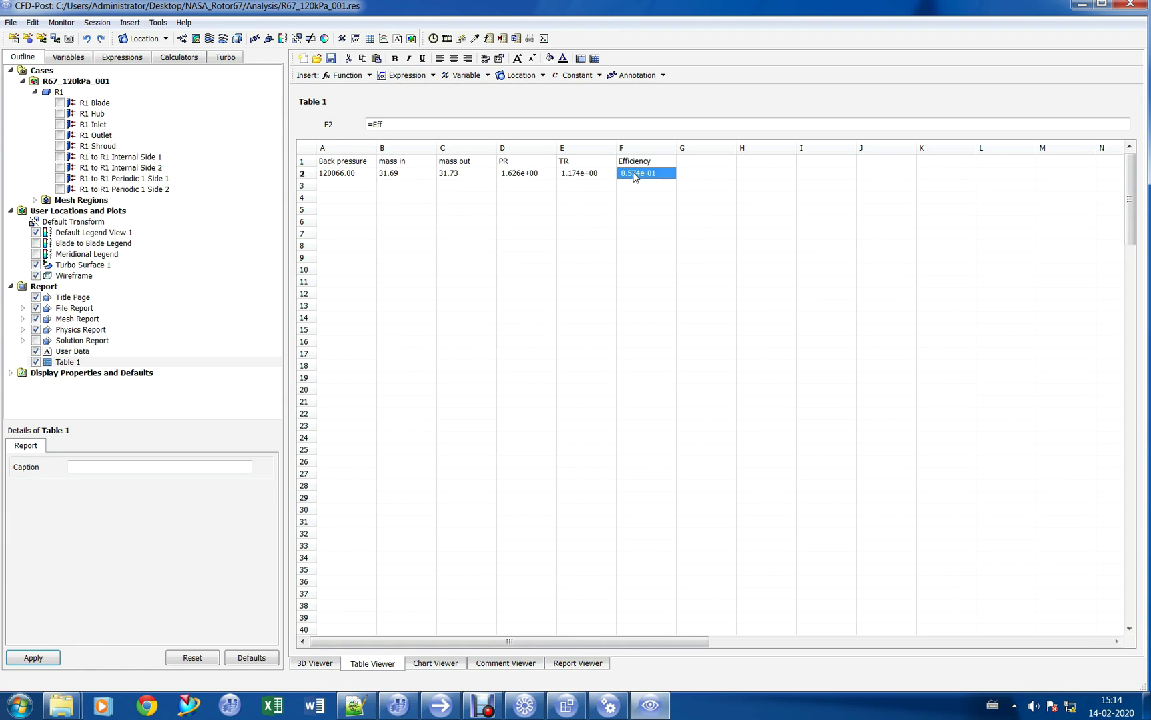
left_click(501, 60)
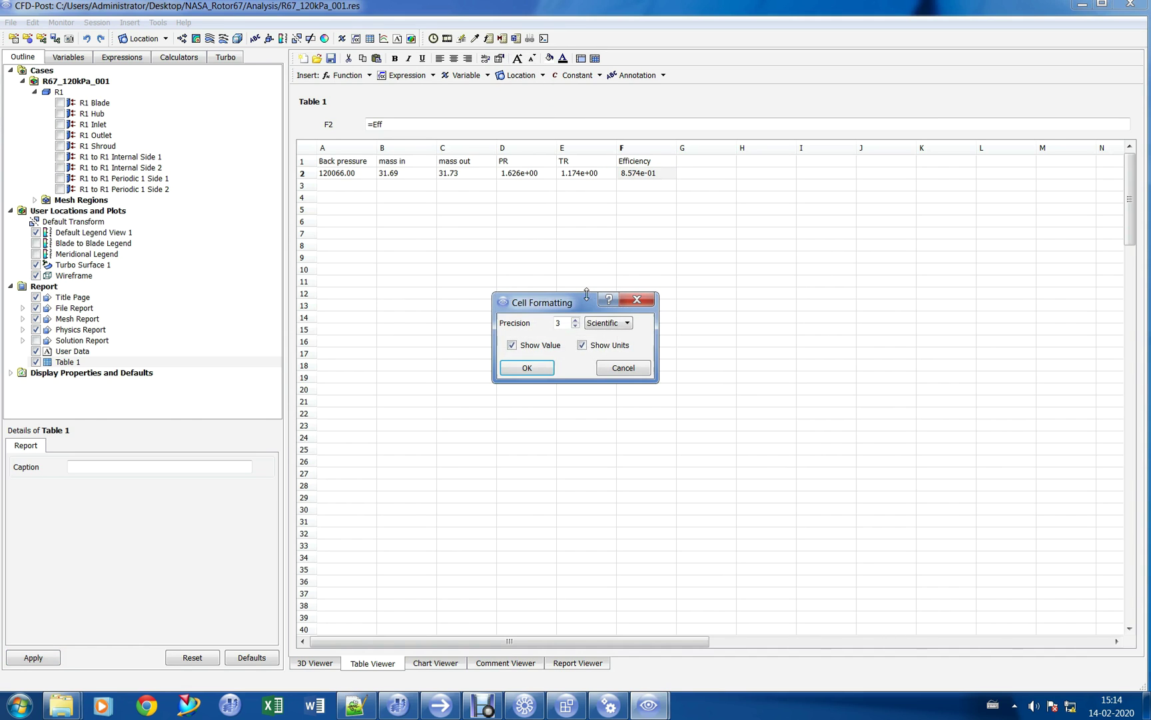
left_click(608, 323)
left_click(600, 338)
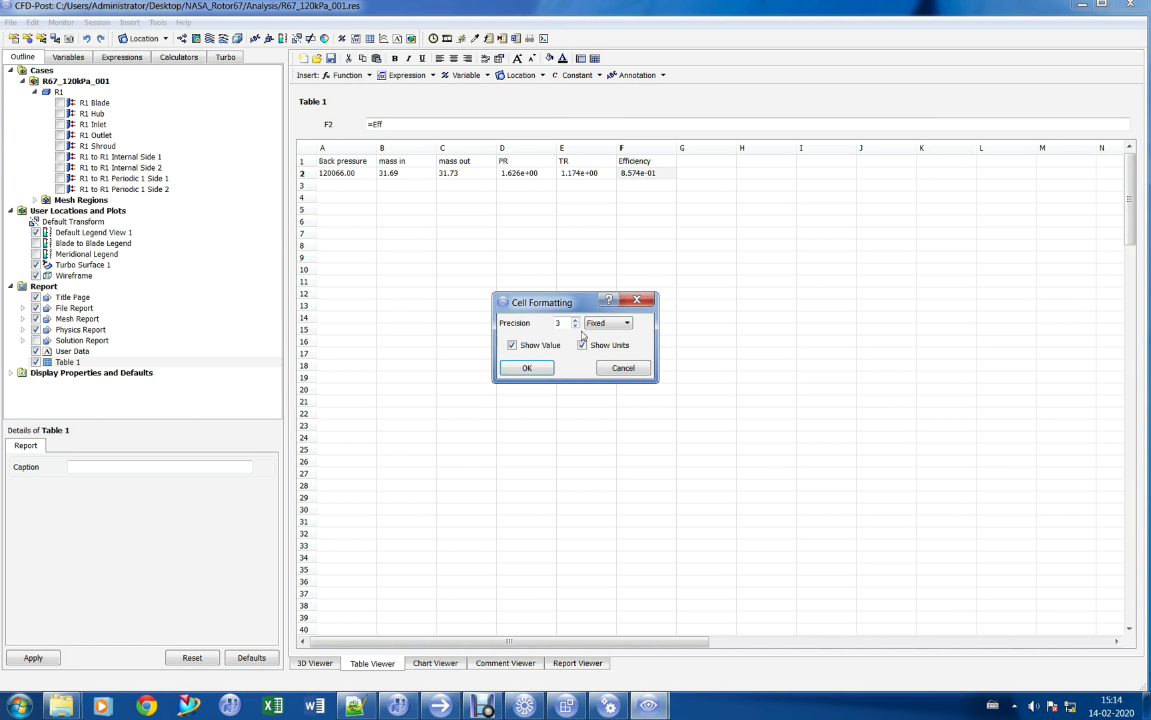
left_click(527, 368)
left_click(625, 231)
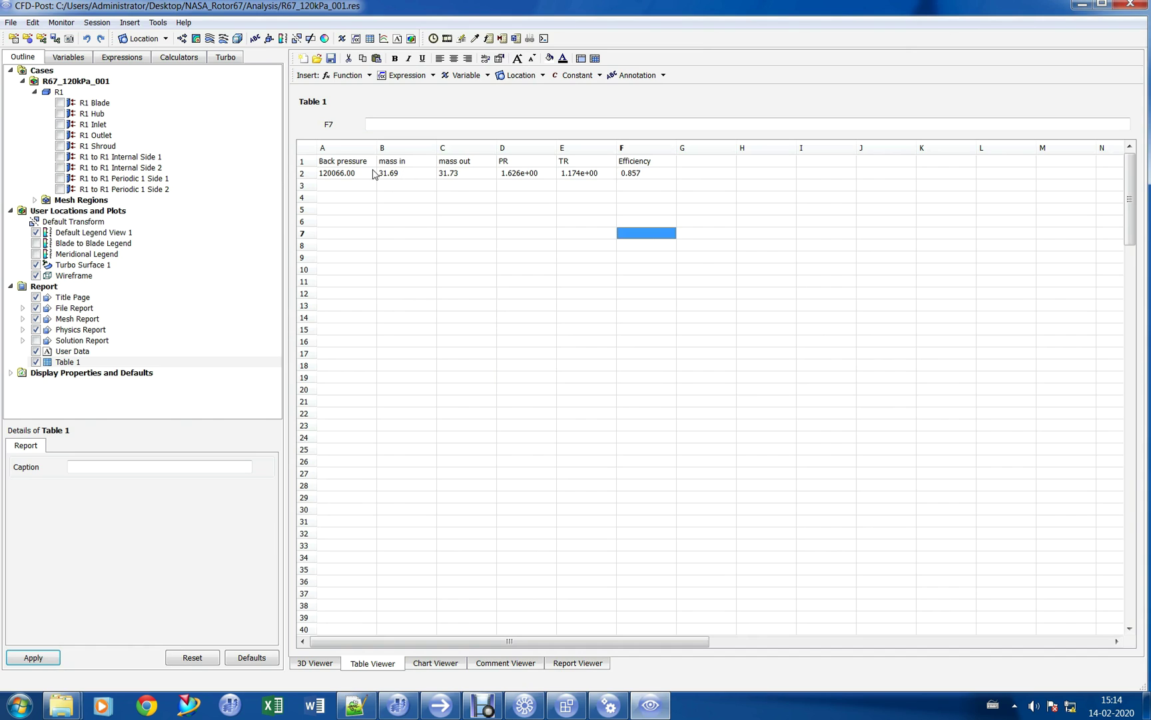
Step: Return to the 3D view and look over the Mach Number turbo surface again
left_click(307, 664)
mouse_move(639, 355)
left_mouse_down()
mouse_move(667, 337)
mouse_move(652, 346)
left_mouse_up()
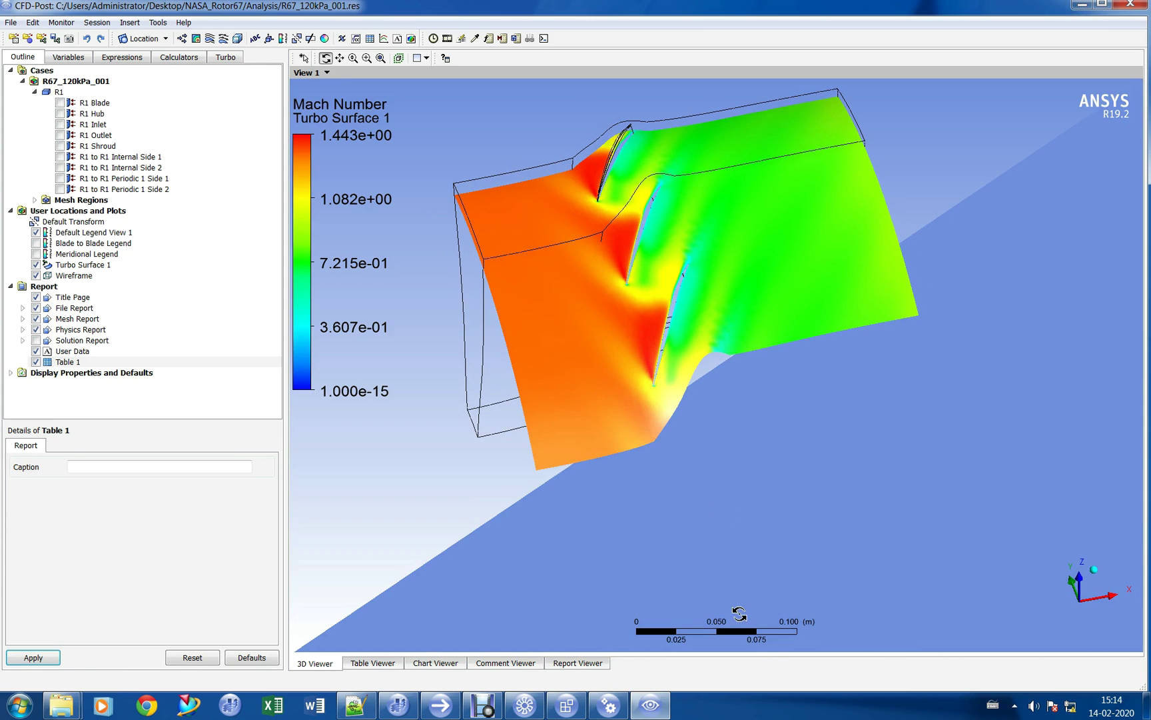
left_click(486, 708)
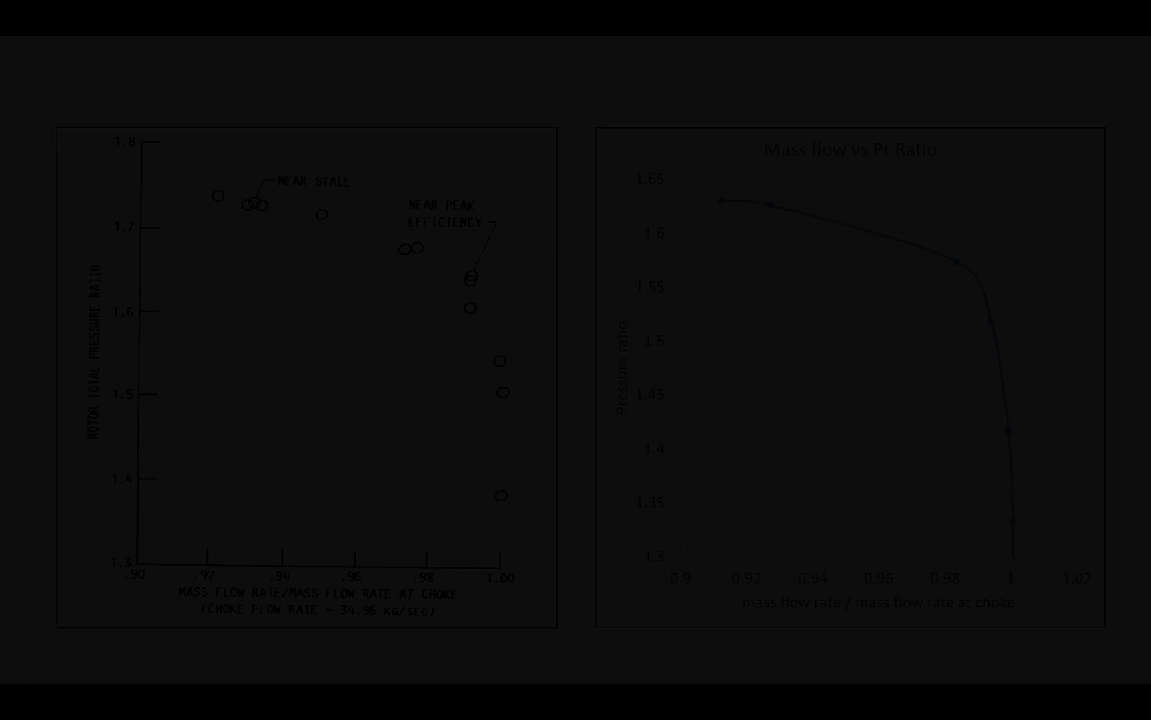